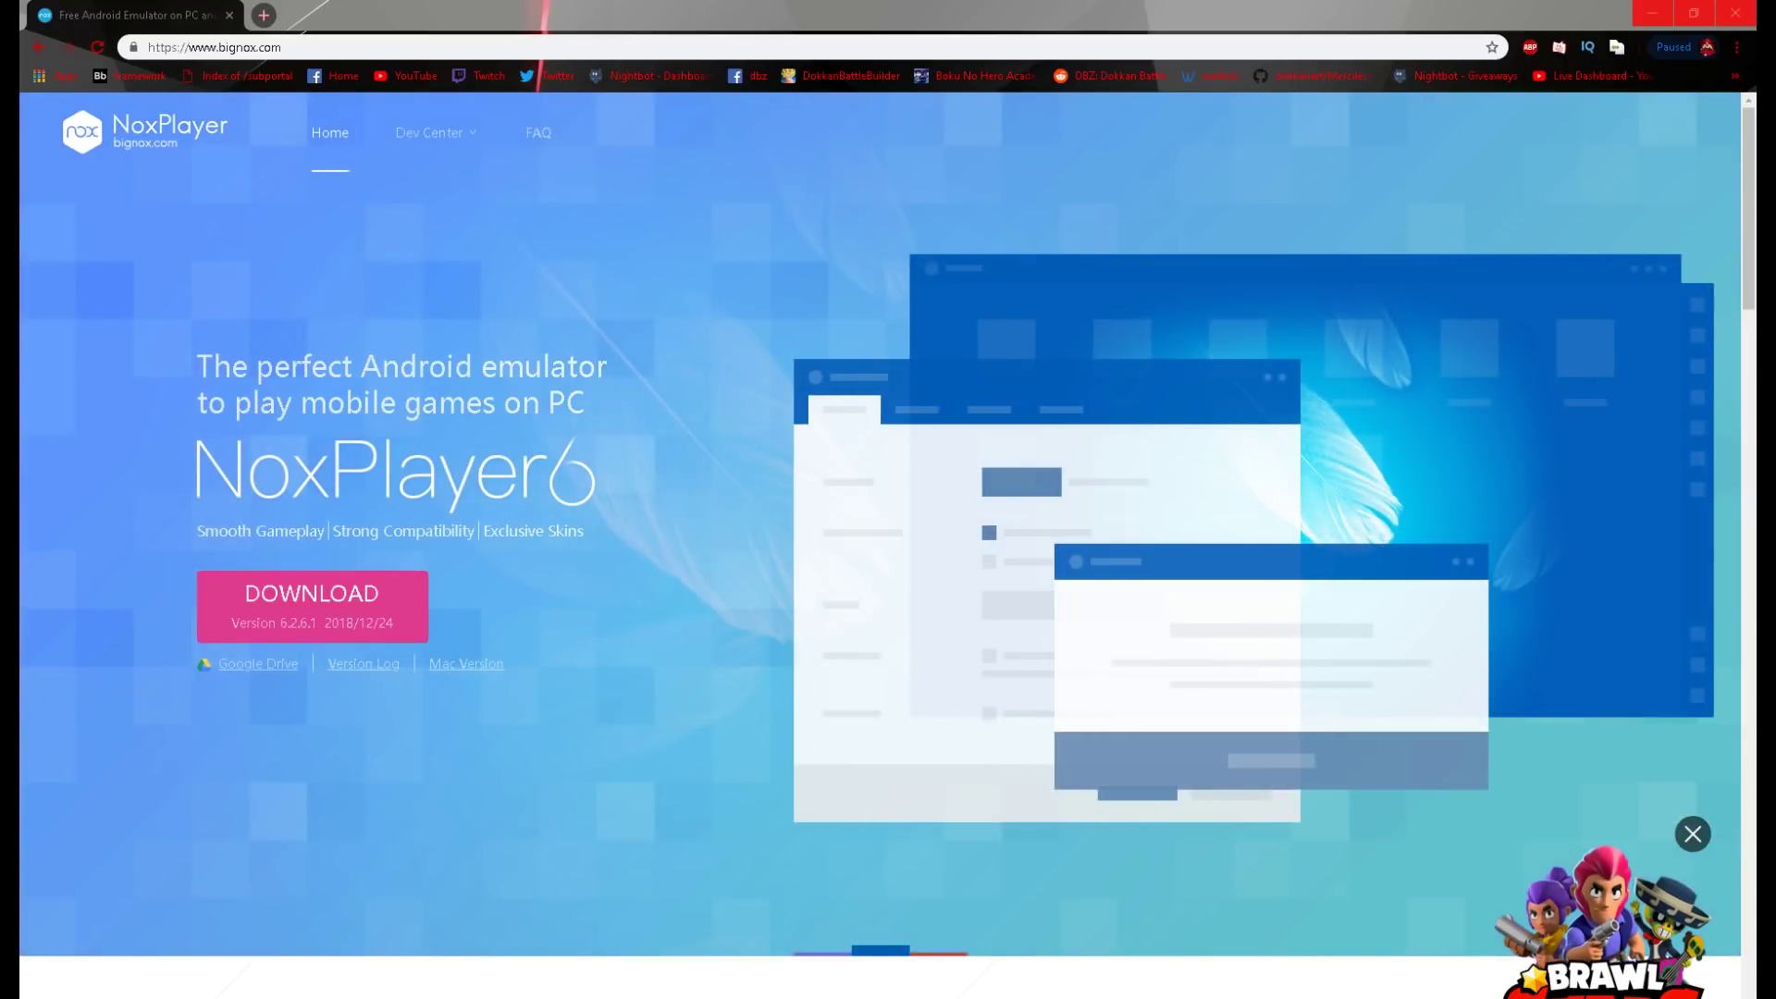
Maximize the Nox window over the minimized Chrome and launch Play Store from the Google folder
{"action": "left_click_drag", "start_coordinate": [19, 283], "coordinate": [981, 279]}
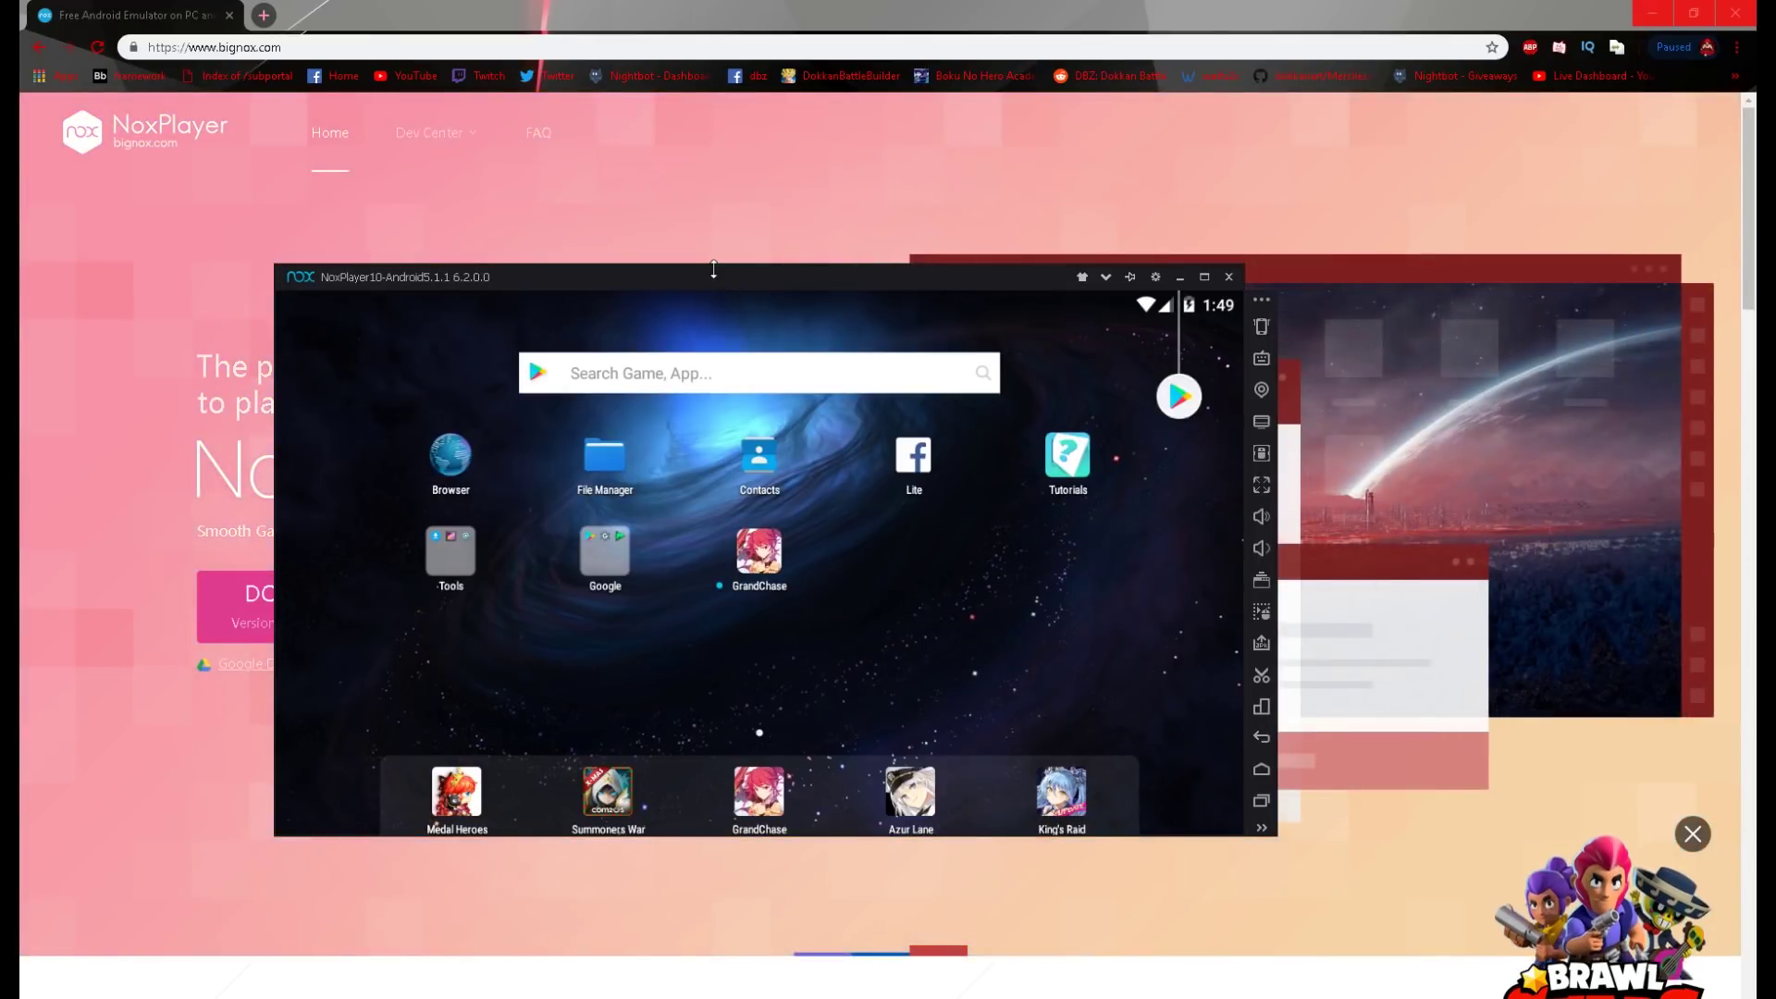
{"action": "left_click_drag", "start_coordinate": [714, 268], "coordinate": [745, 57]}
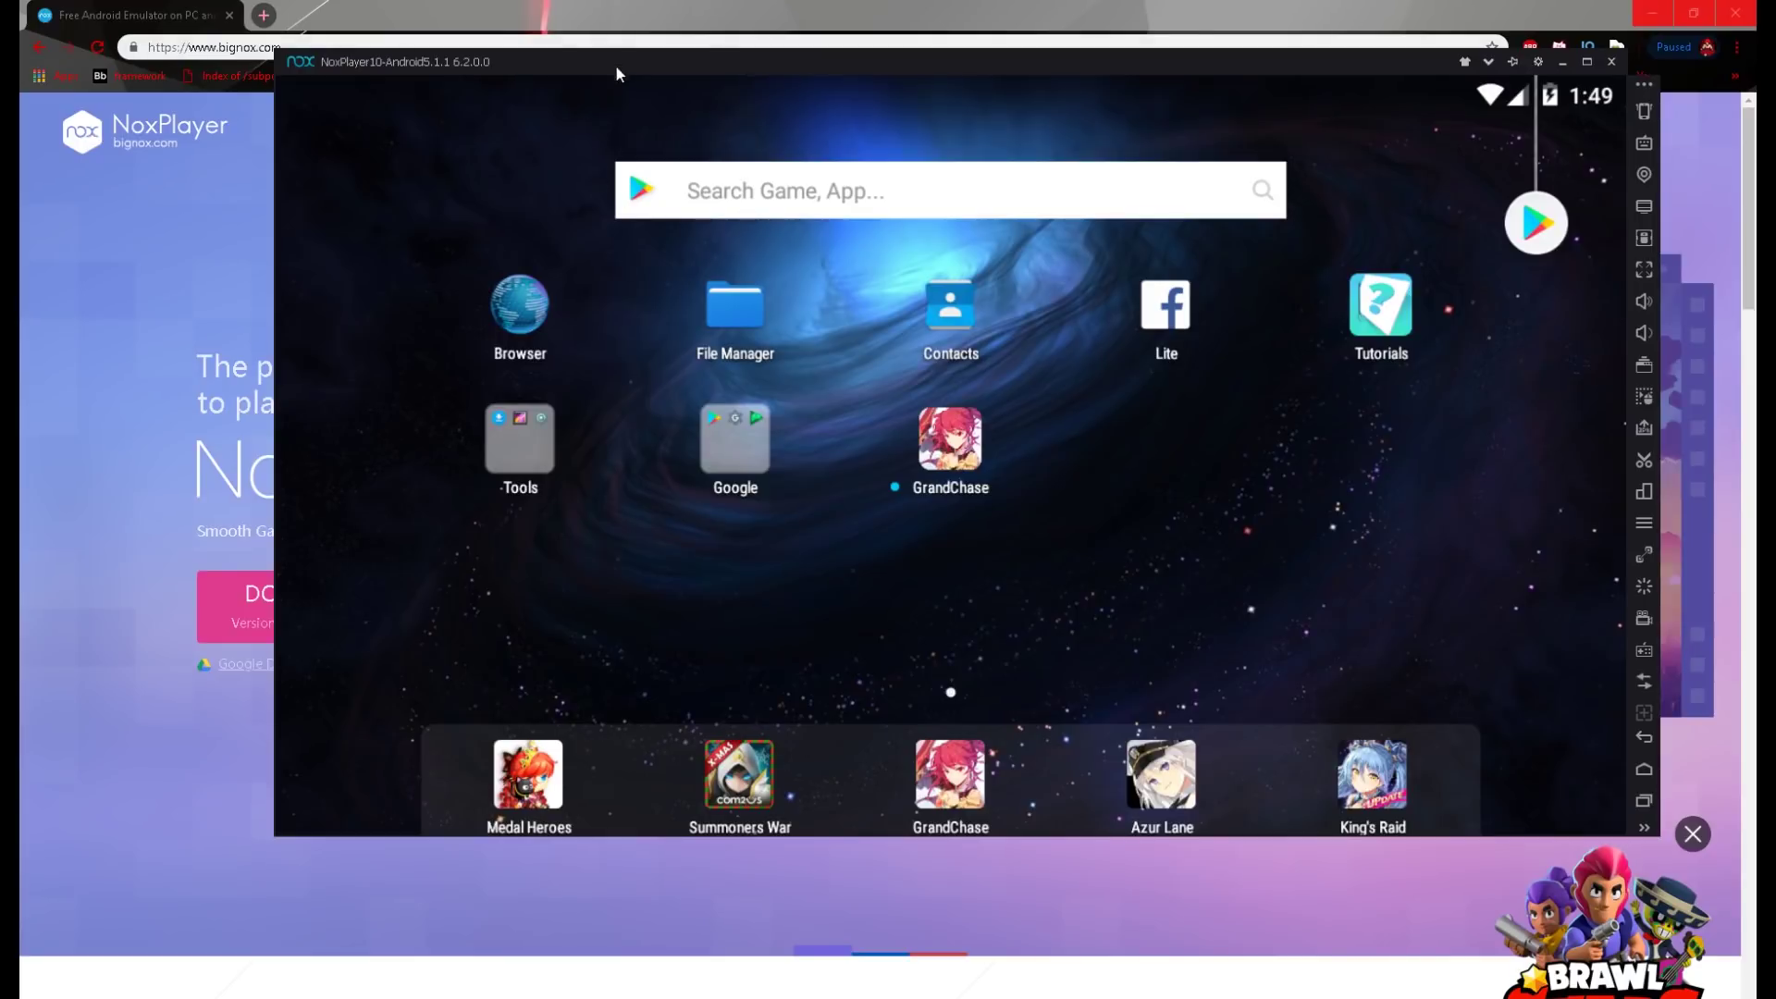
{"action": "left_click", "coordinate": [1651, 13]}
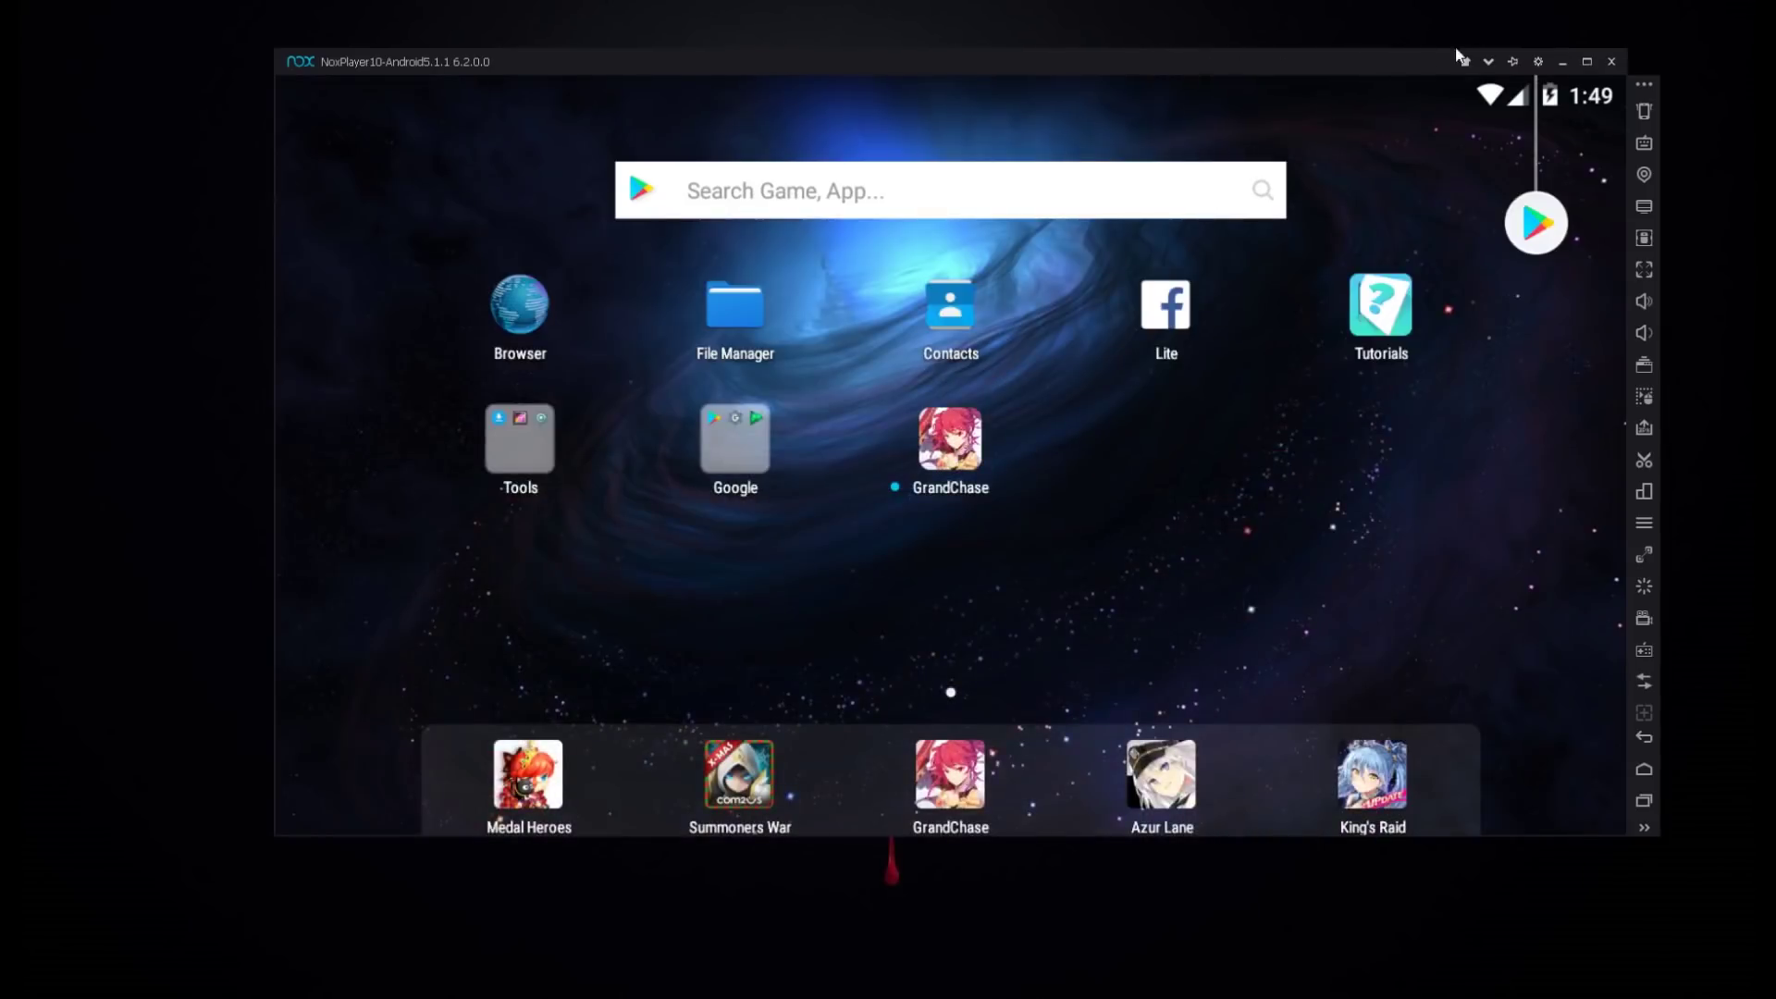
{"action": "left_click", "coordinate": [1586, 62]}
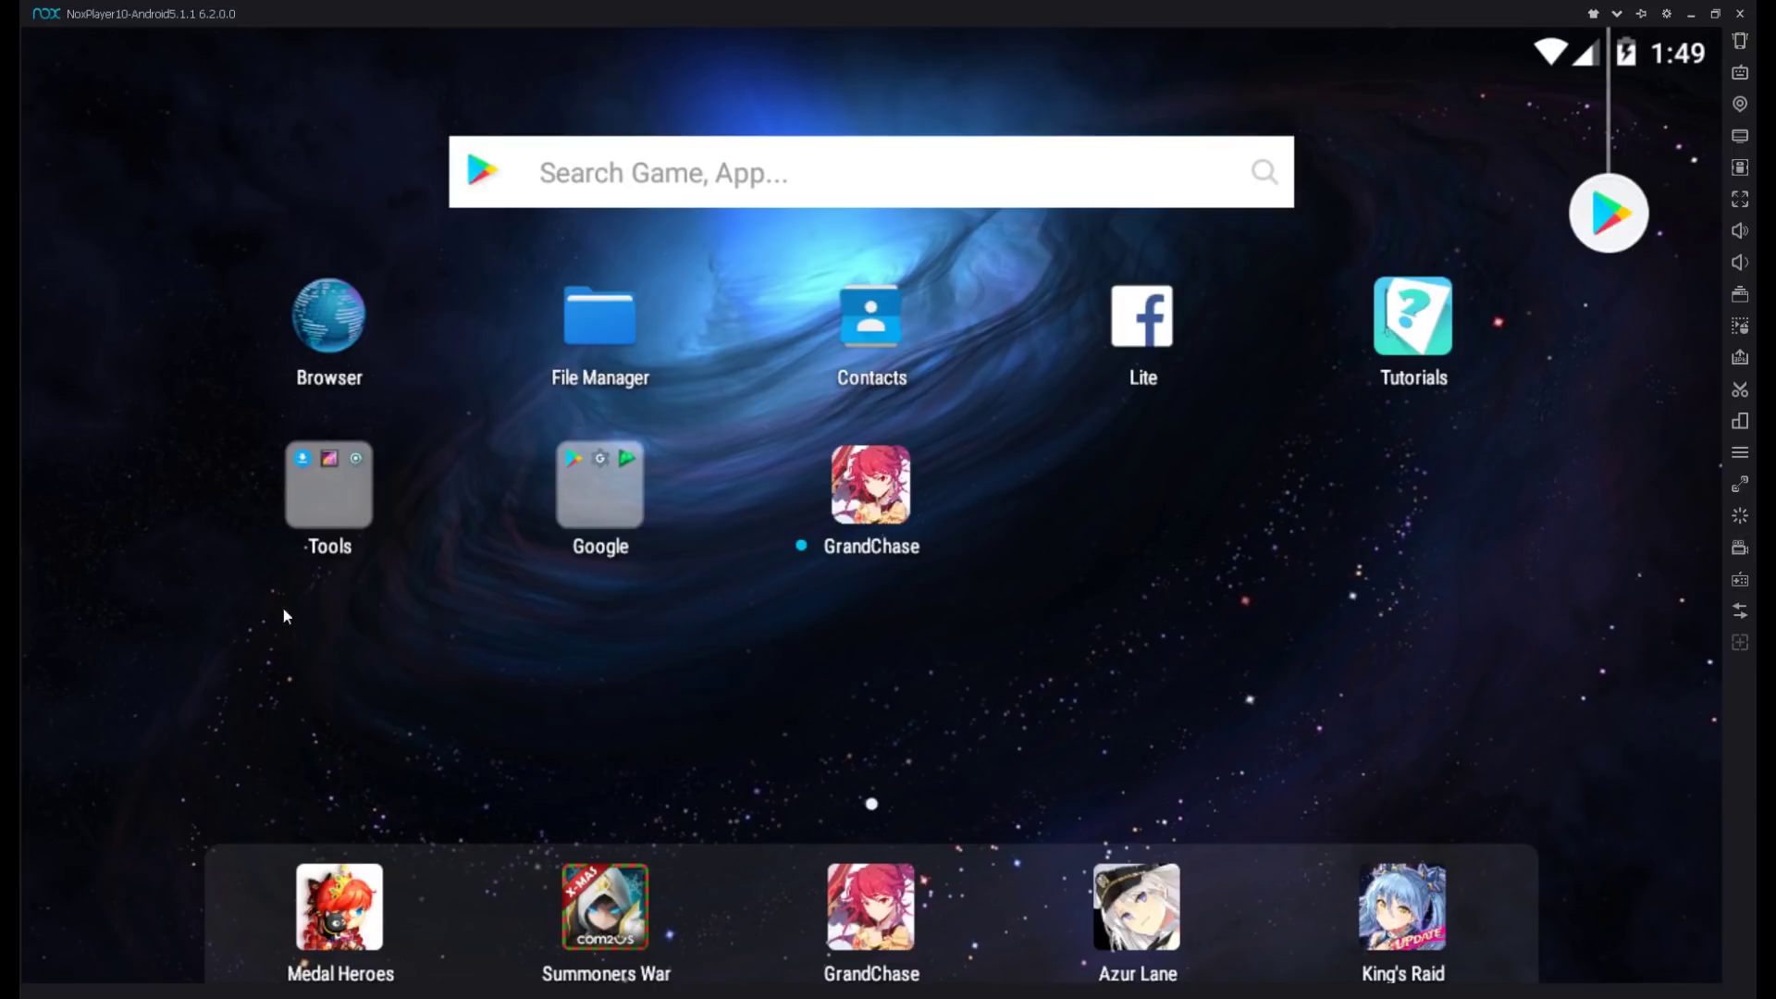
{"action": "left_click", "coordinate": [603, 501]}
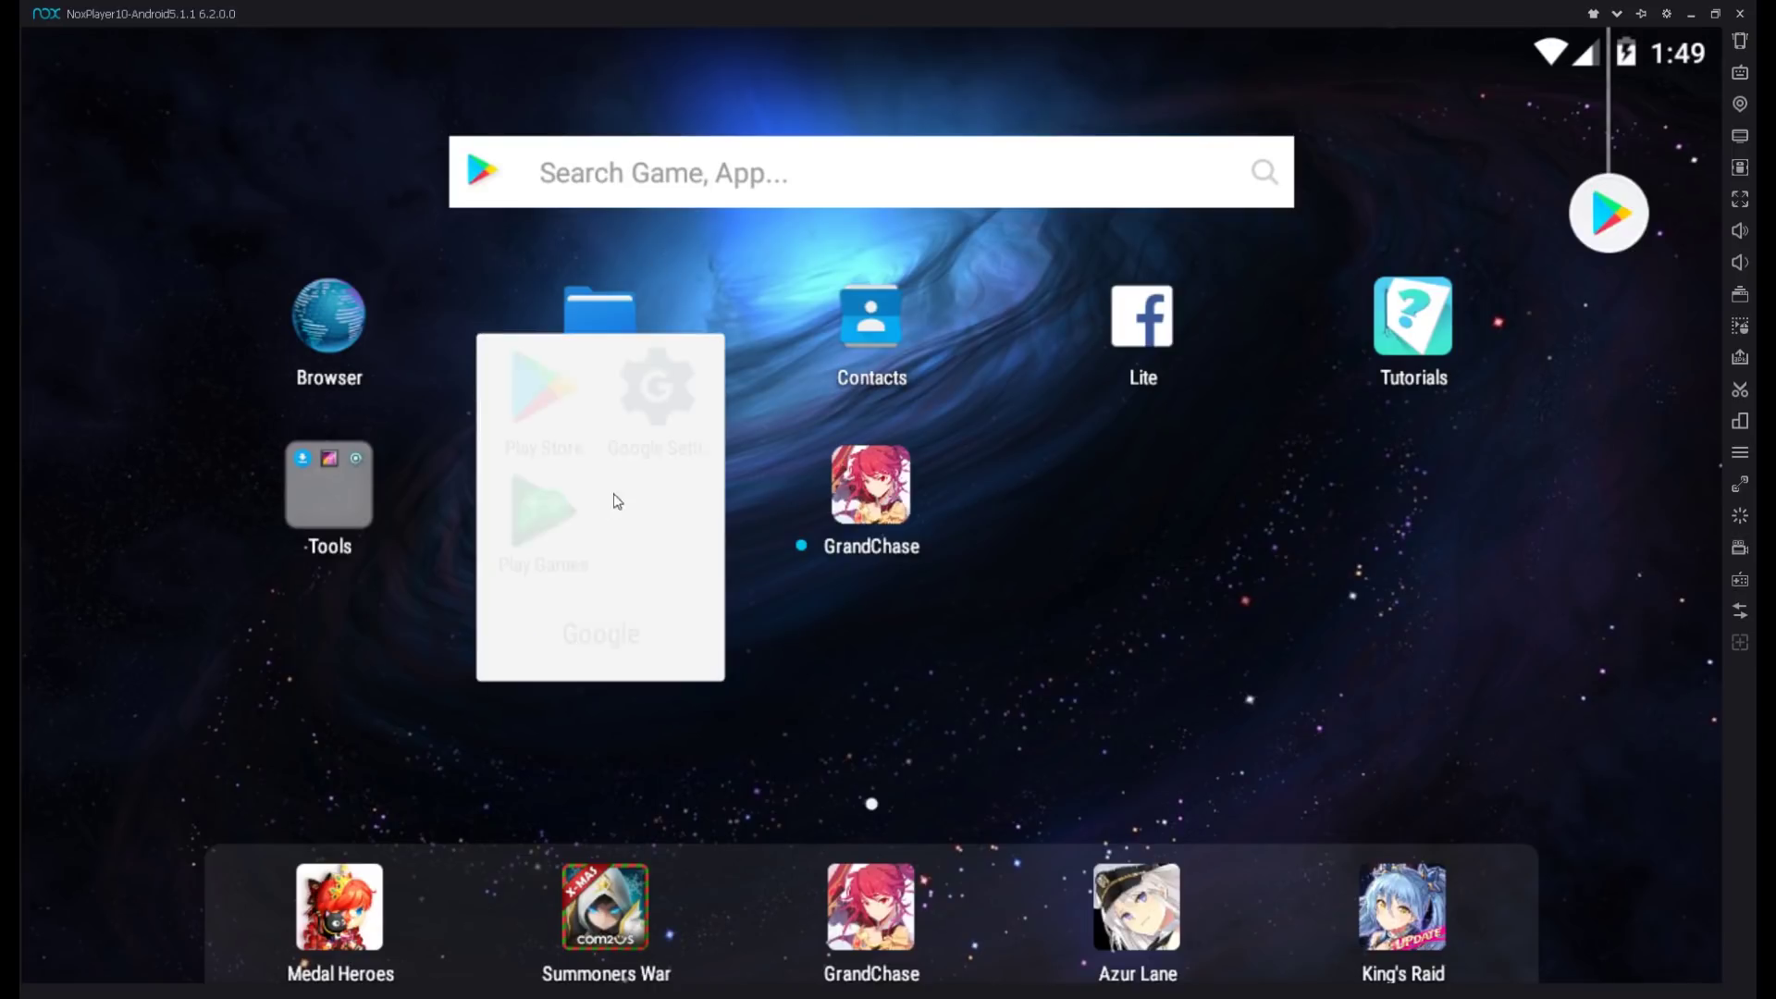
{"action": "left_click", "coordinate": [545, 409]}
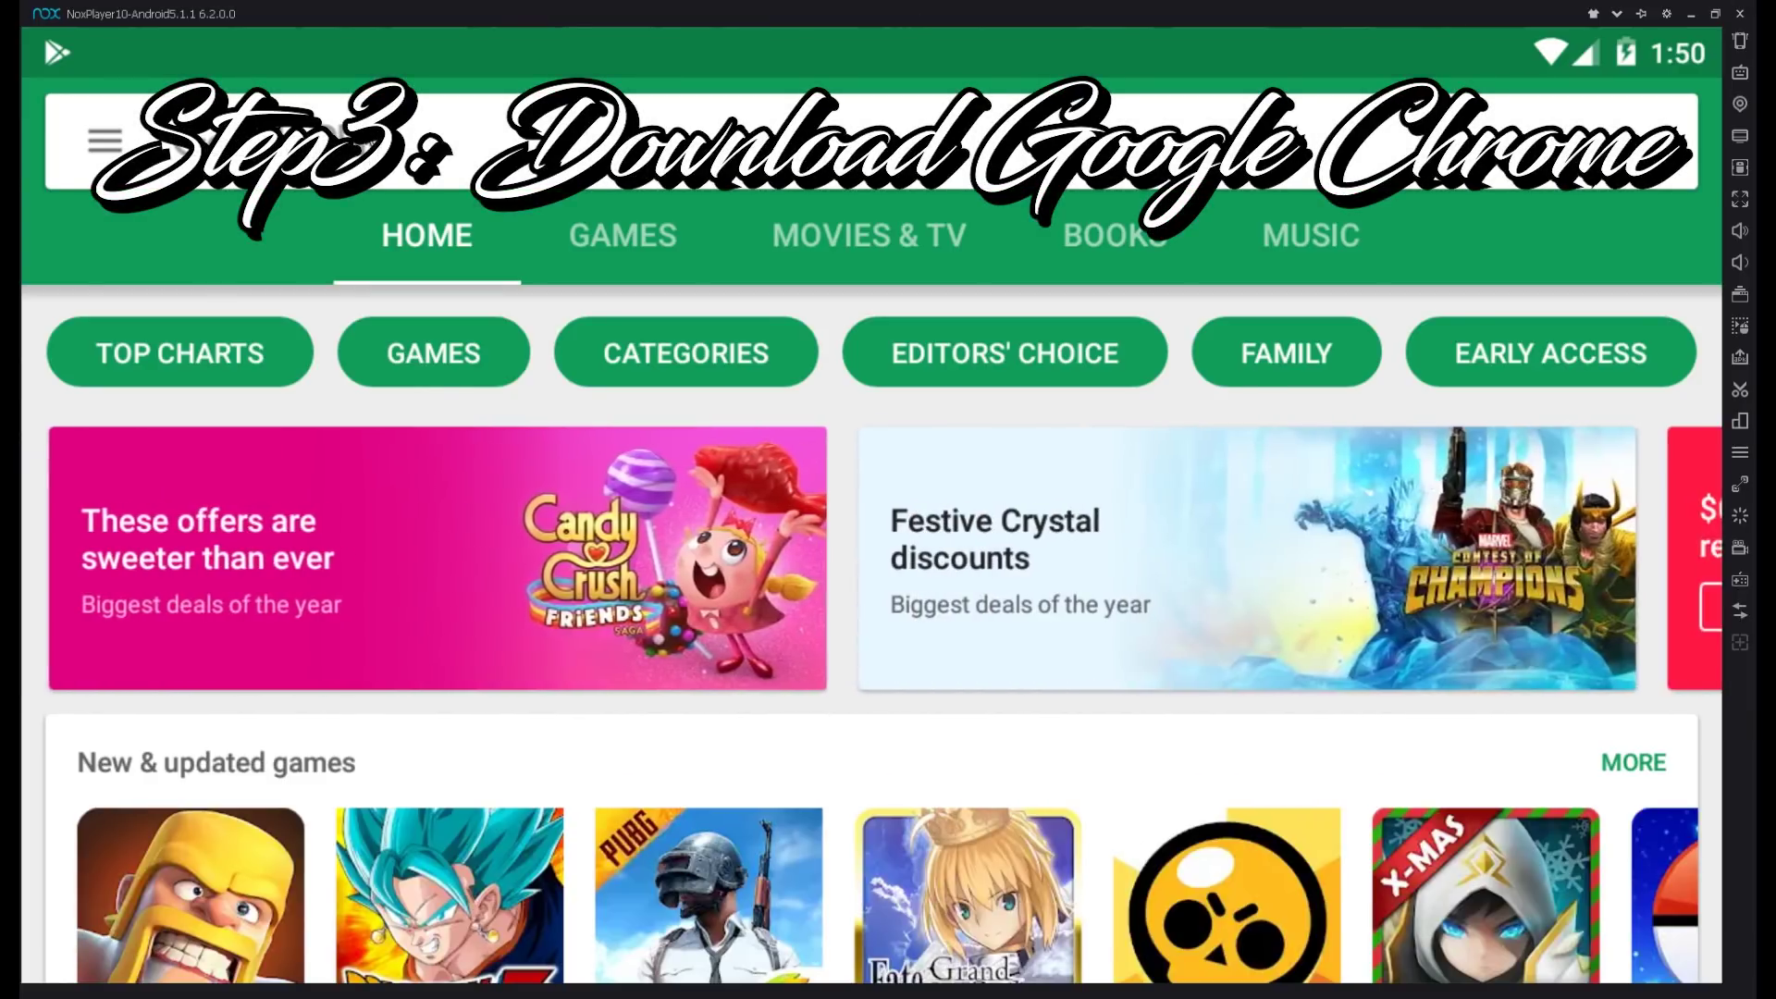
Search the Play Store for 'chrome' and install Google Chrome, accepting its permissions
{"action": "type", "text": "chrome"}
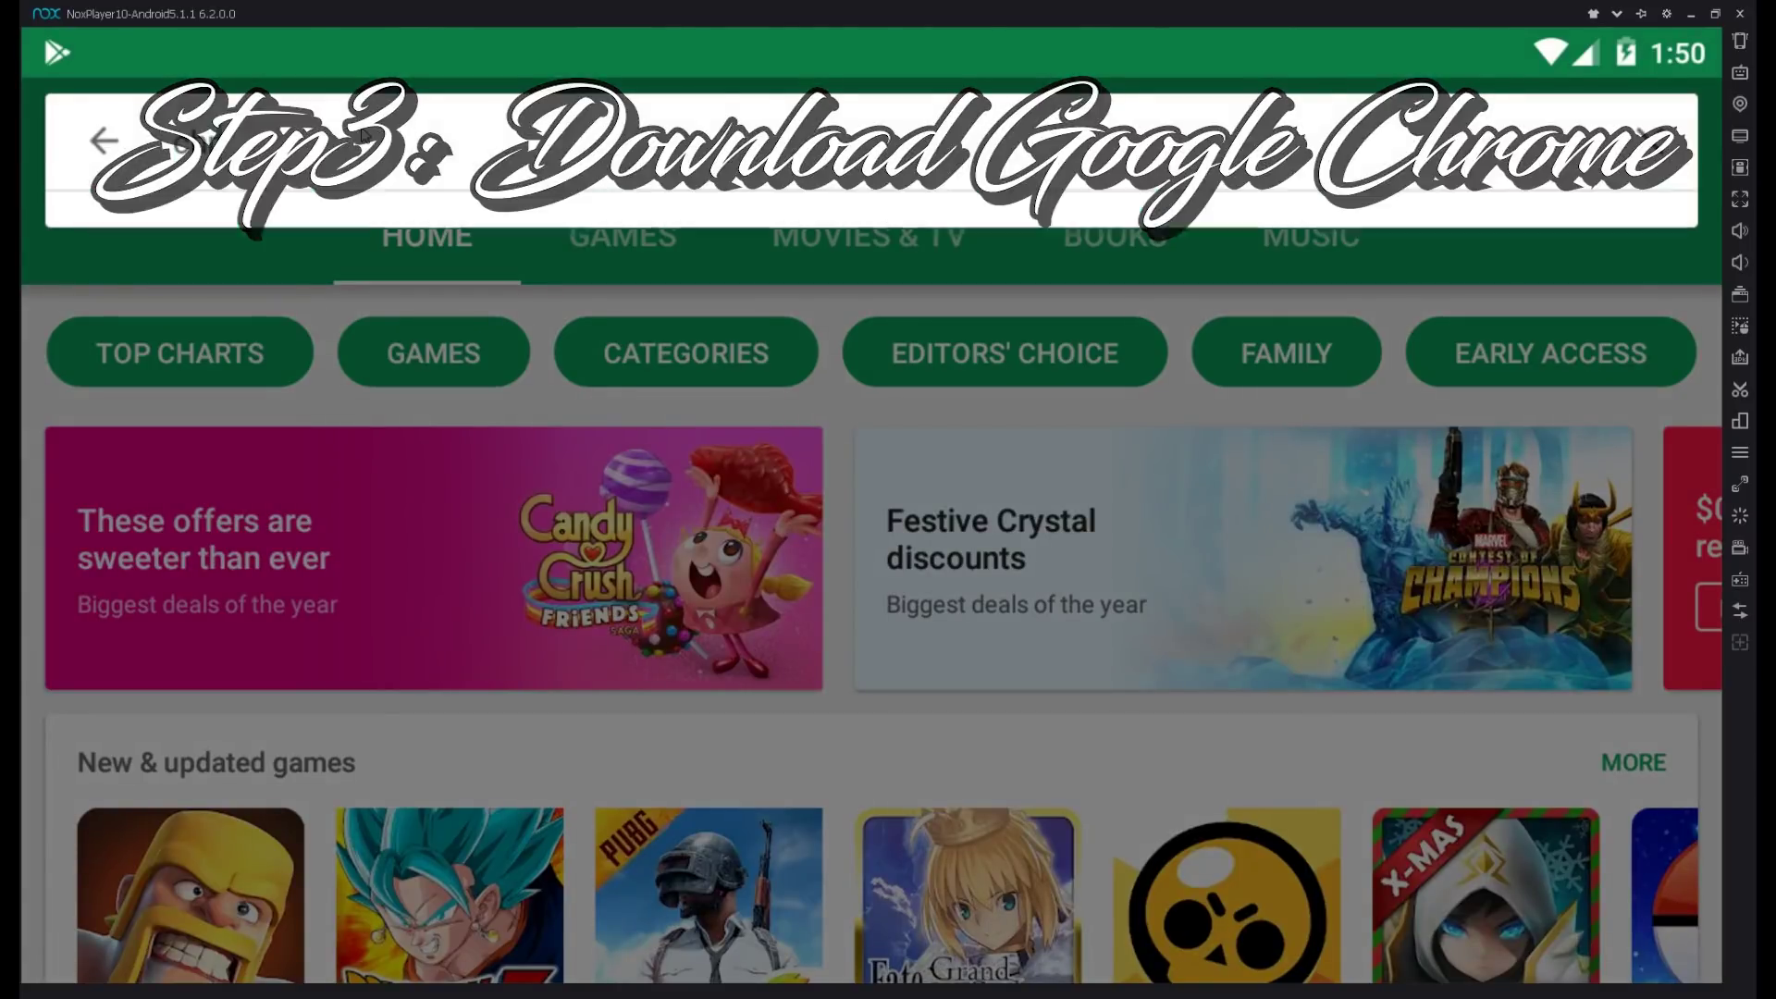
{"action": "key", "text": "Return"}
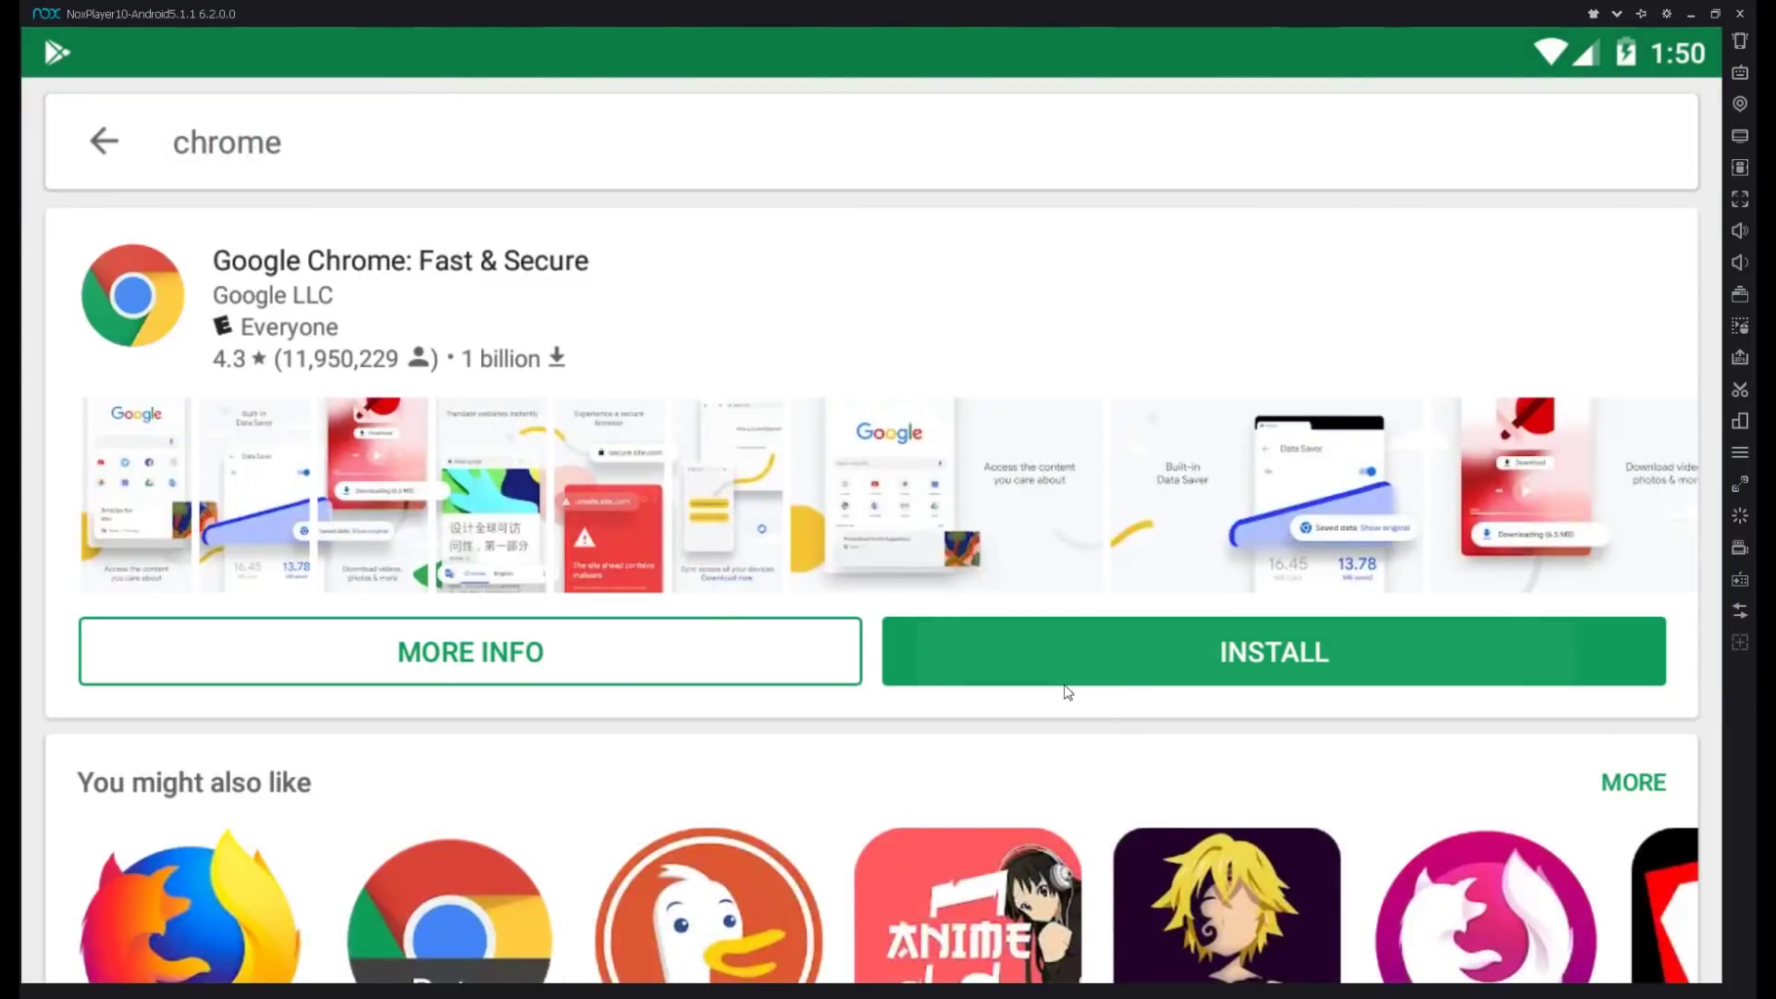
{"action": "left_click", "coordinate": [1068, 685]}
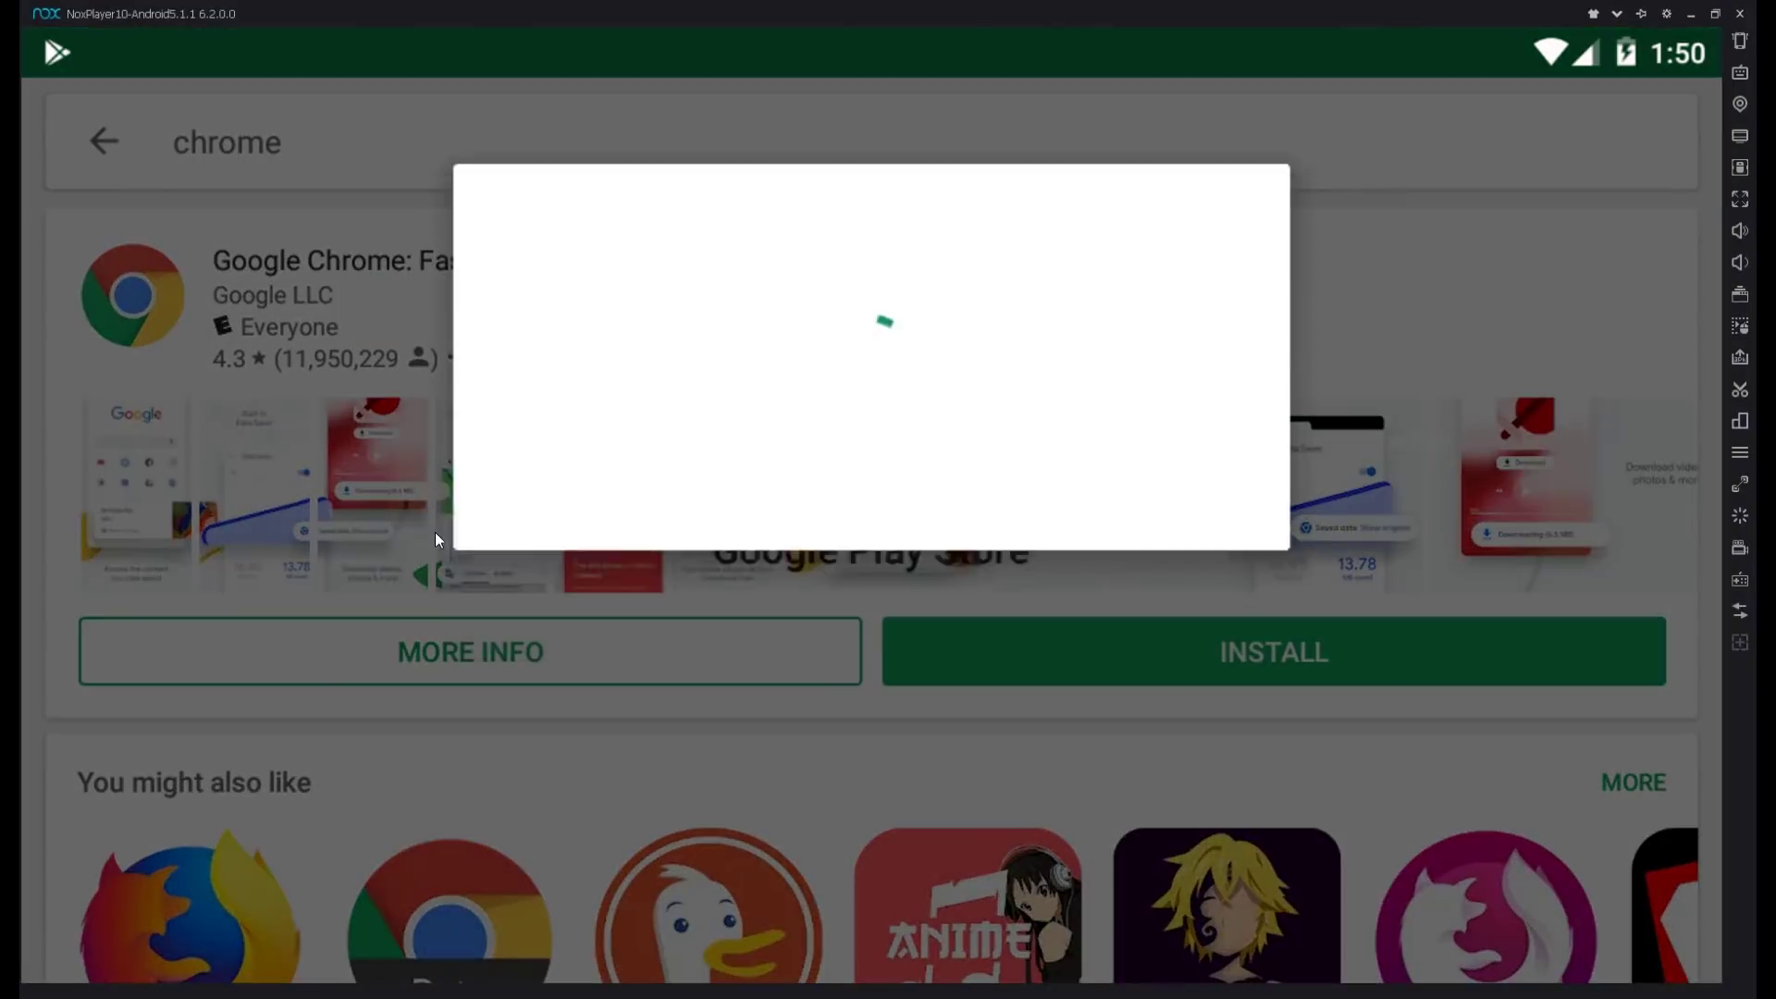
{"action": "left_click", "coordinate": [1139, 888]}
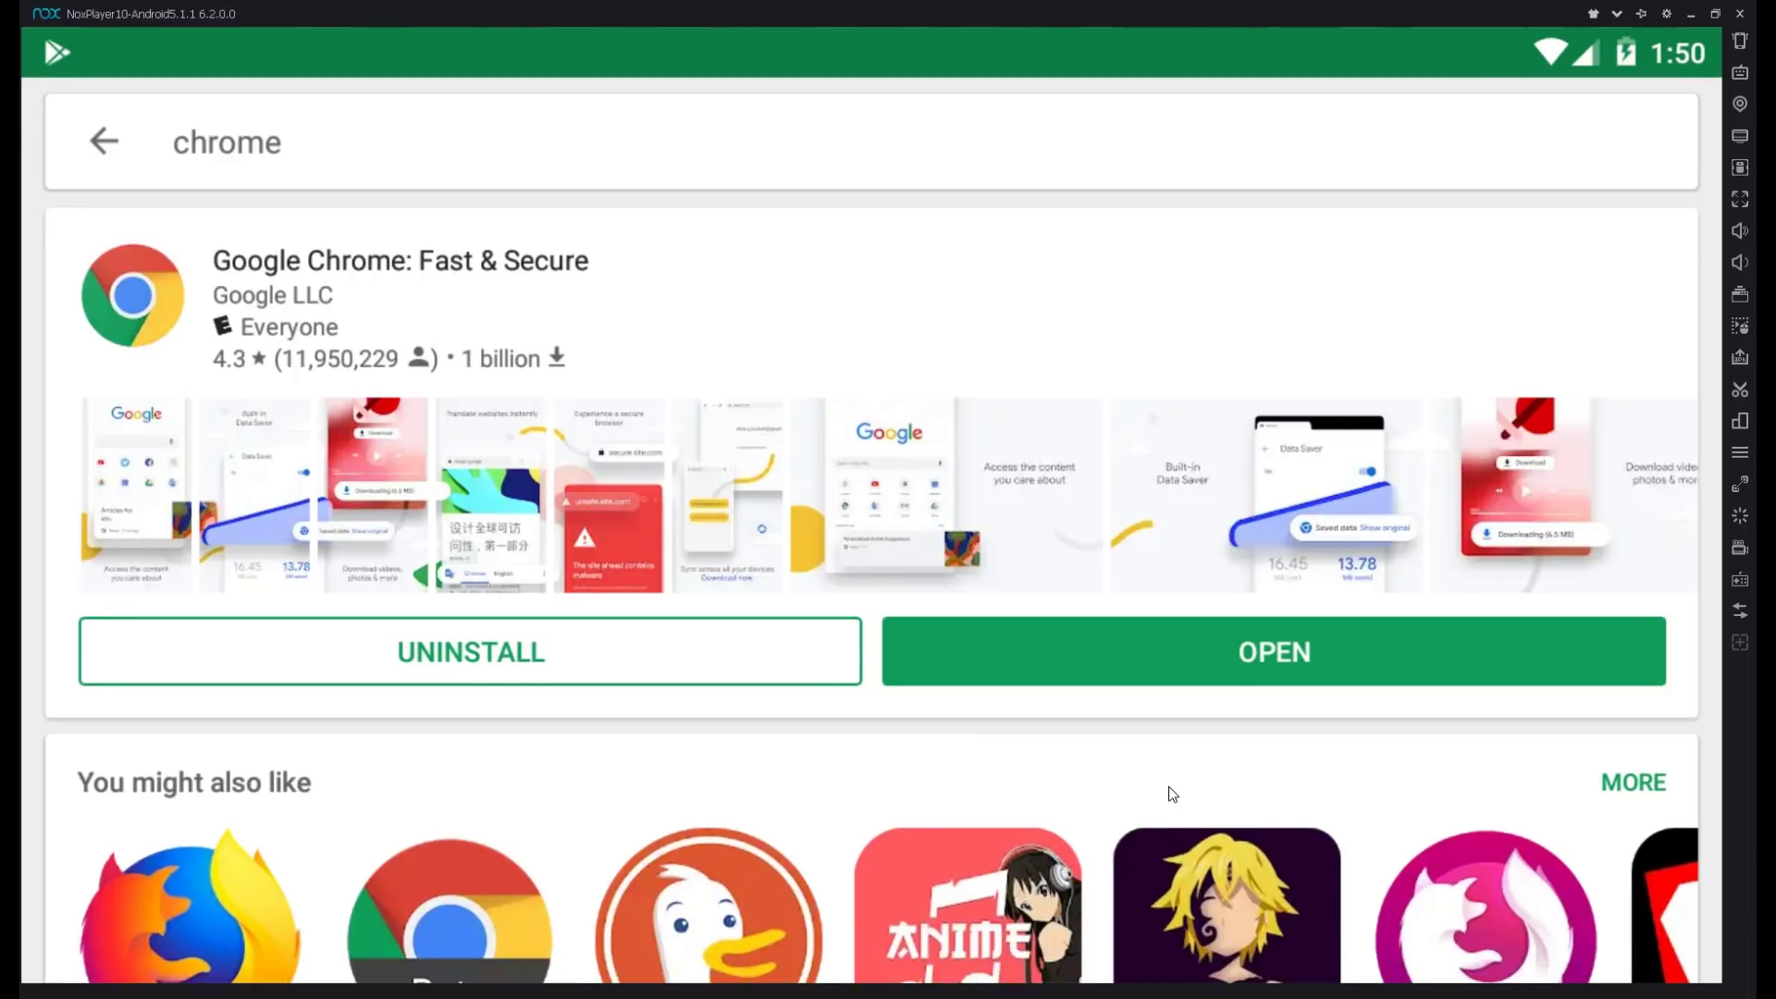
Launch Chrome, accept the welcome terms and skip sync sign-in
{"action": "left_click", "coordinate": [1196, 646]}
{"action": "left_click", "coordinate": [844, 886]}
{"action": "left_click", "coordinate": [1184, 890]}
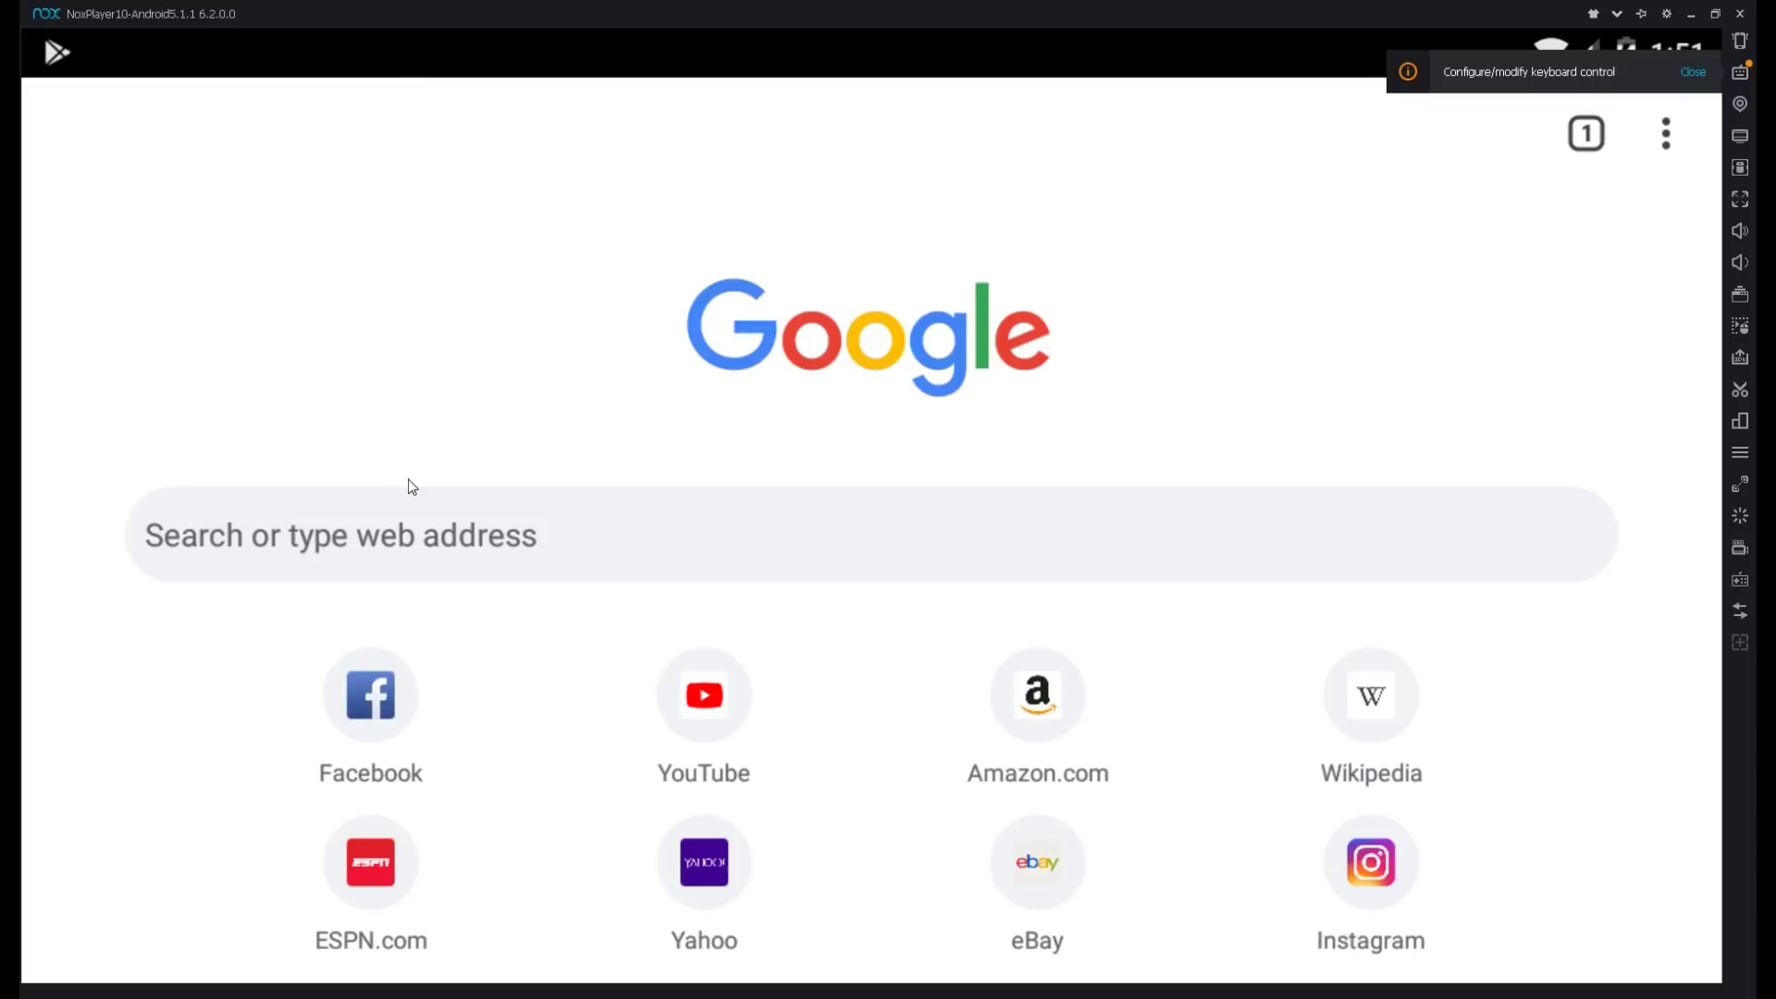
Search Google for 'dbz dokkan battle reroll' and dismiss the location notice
{"action": "left_click", "coordinate": [453, 541]}
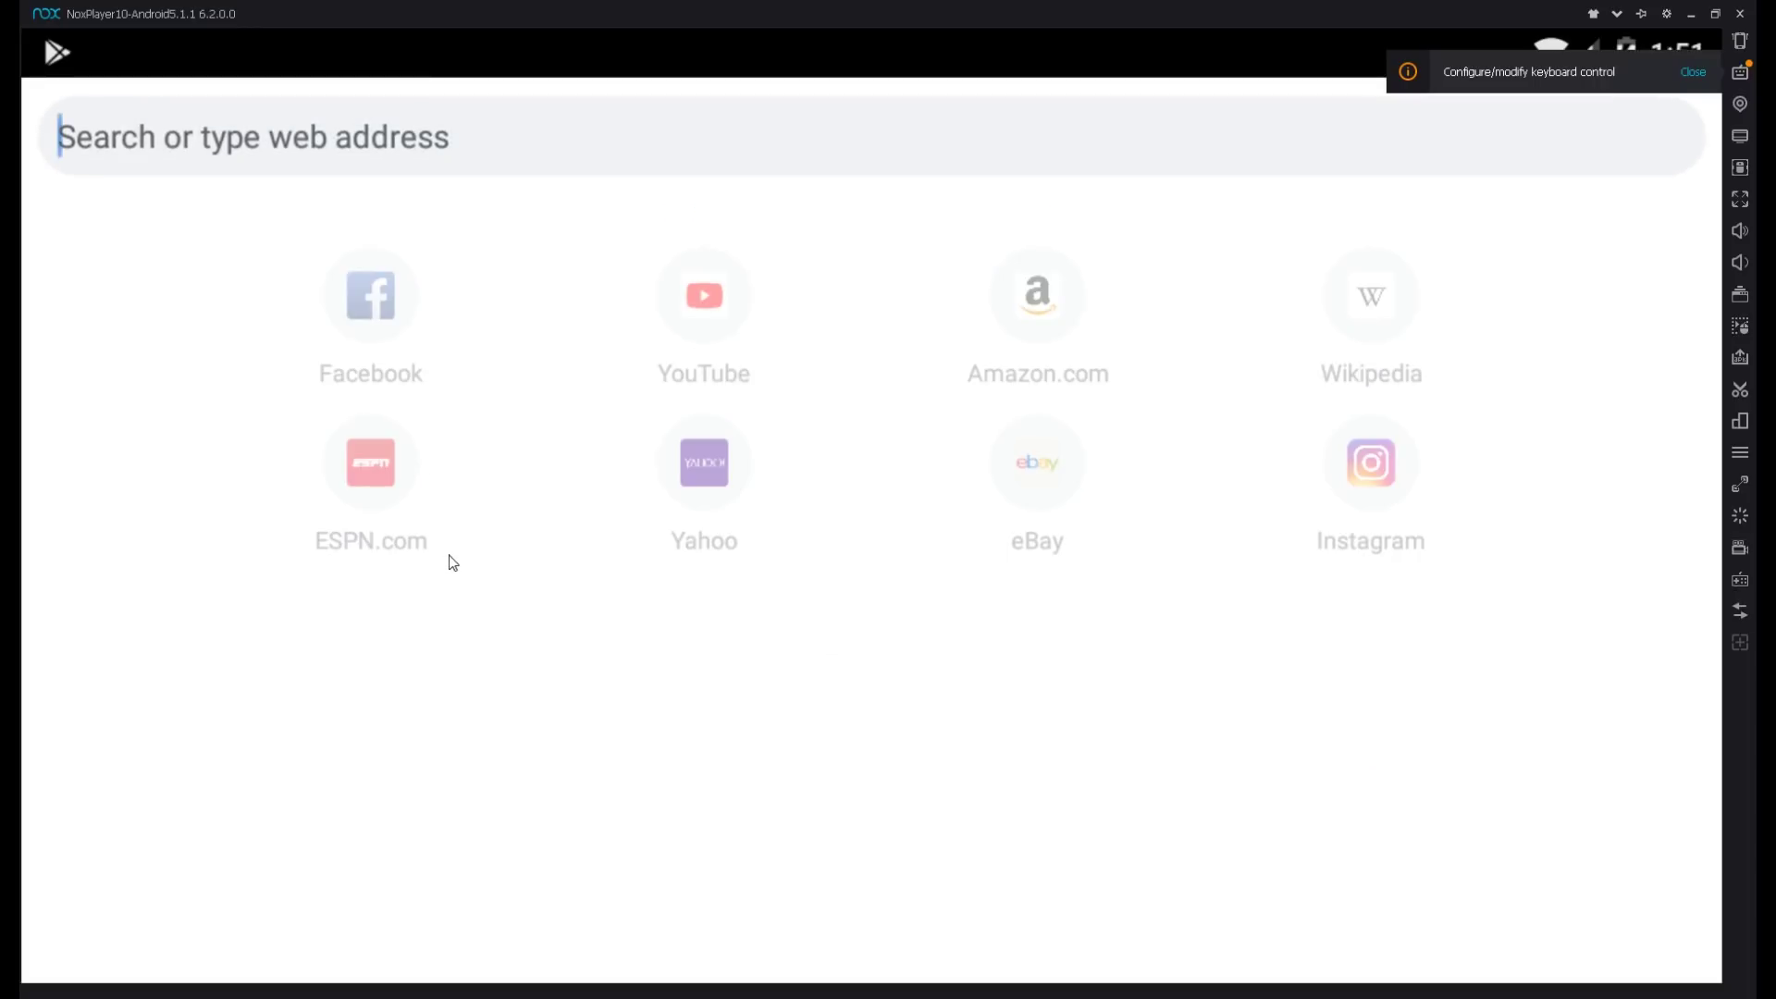
{"action": "type", "text": "dbz "}
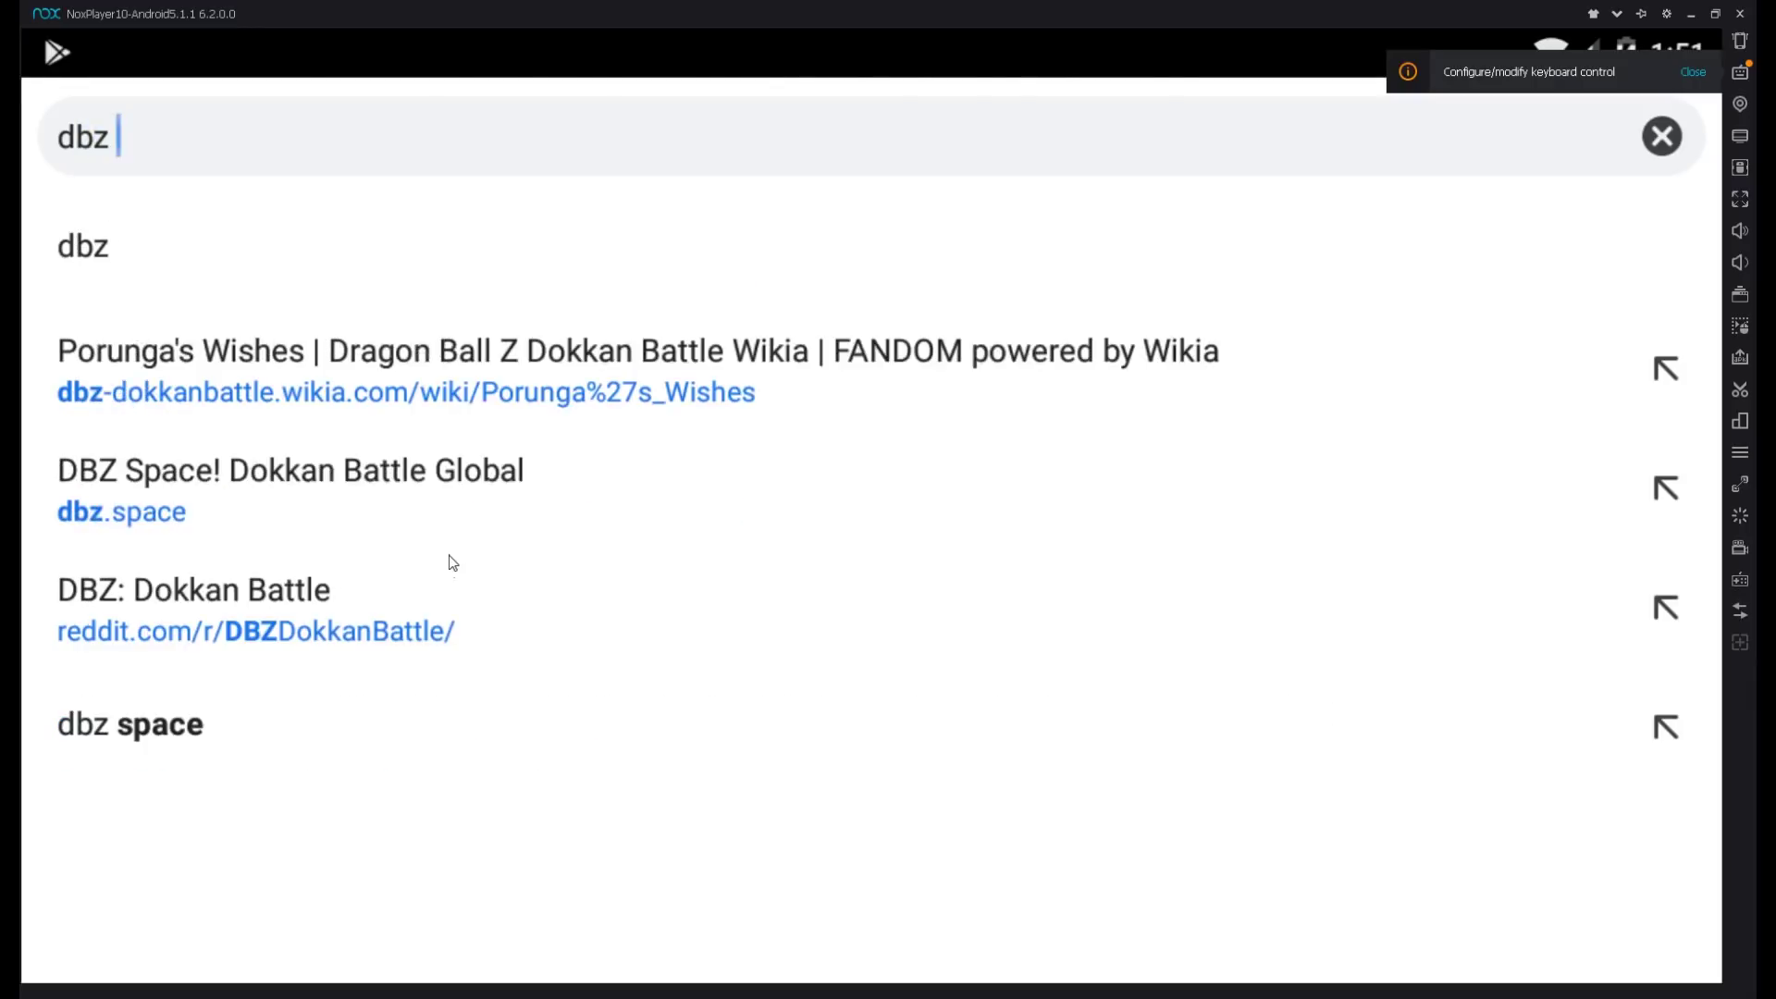
{"action": "type", "text": "dokkan battle"}
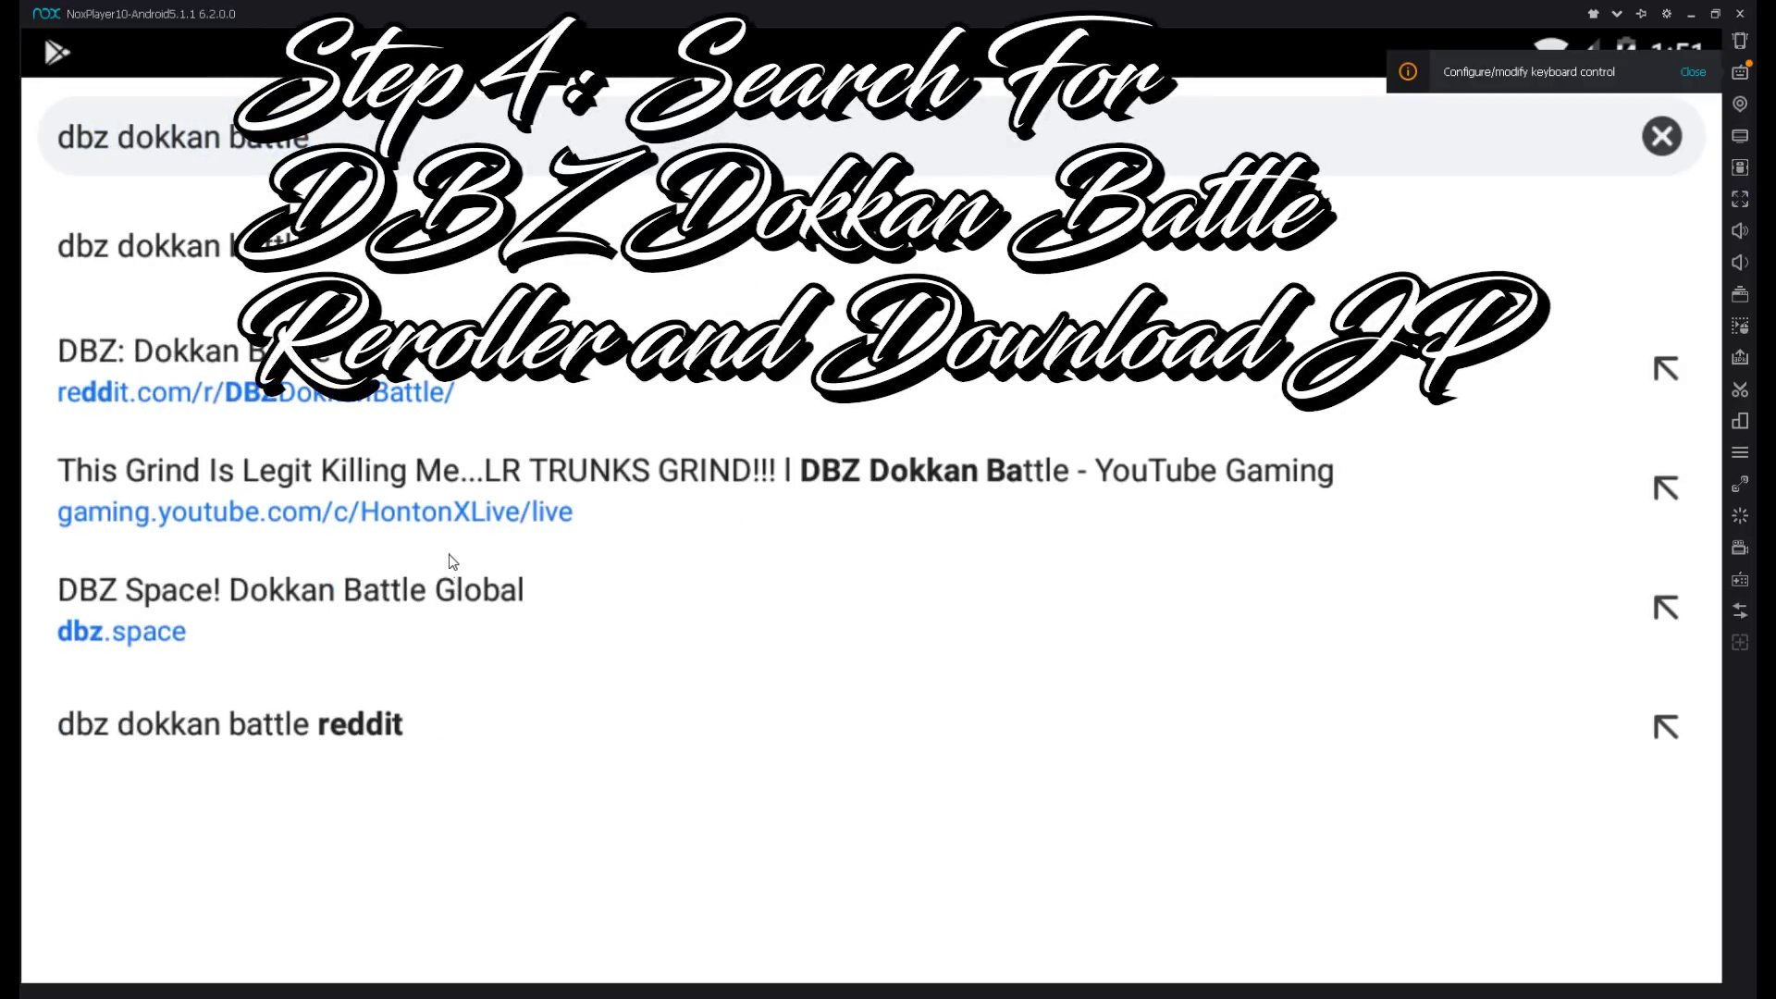
{"action": "type", "text": " reroll"}
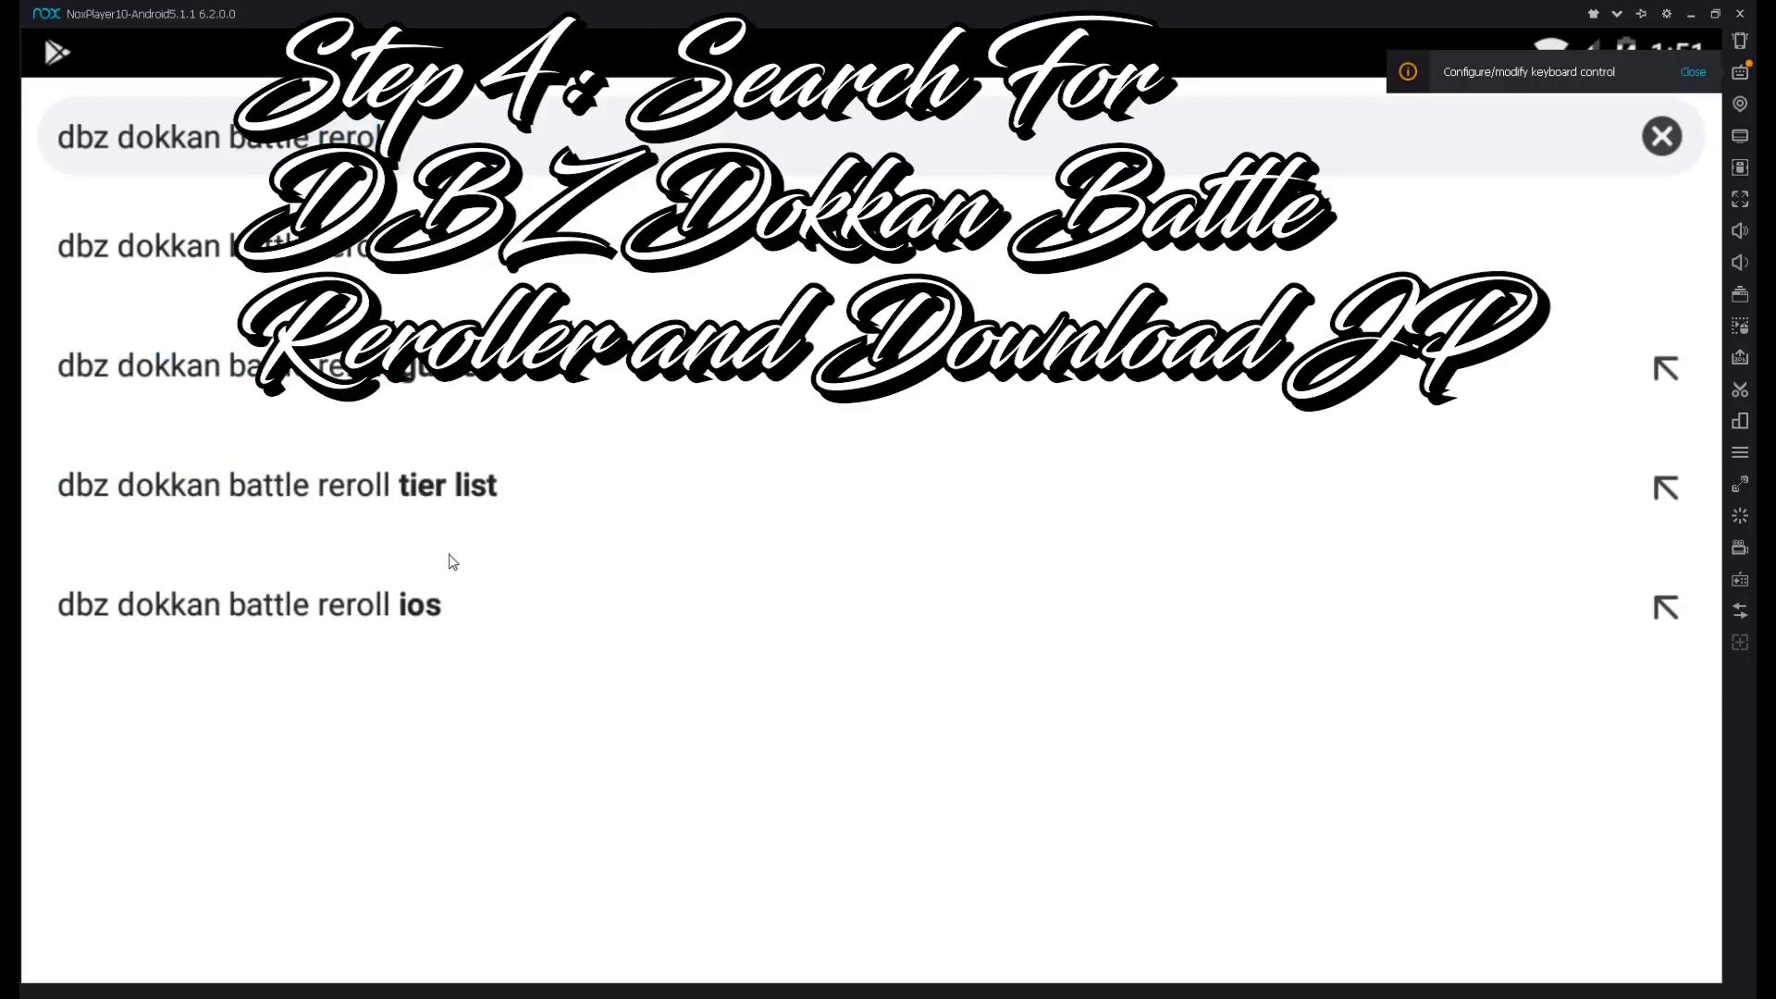
{"action": "key", "text": "Return"}
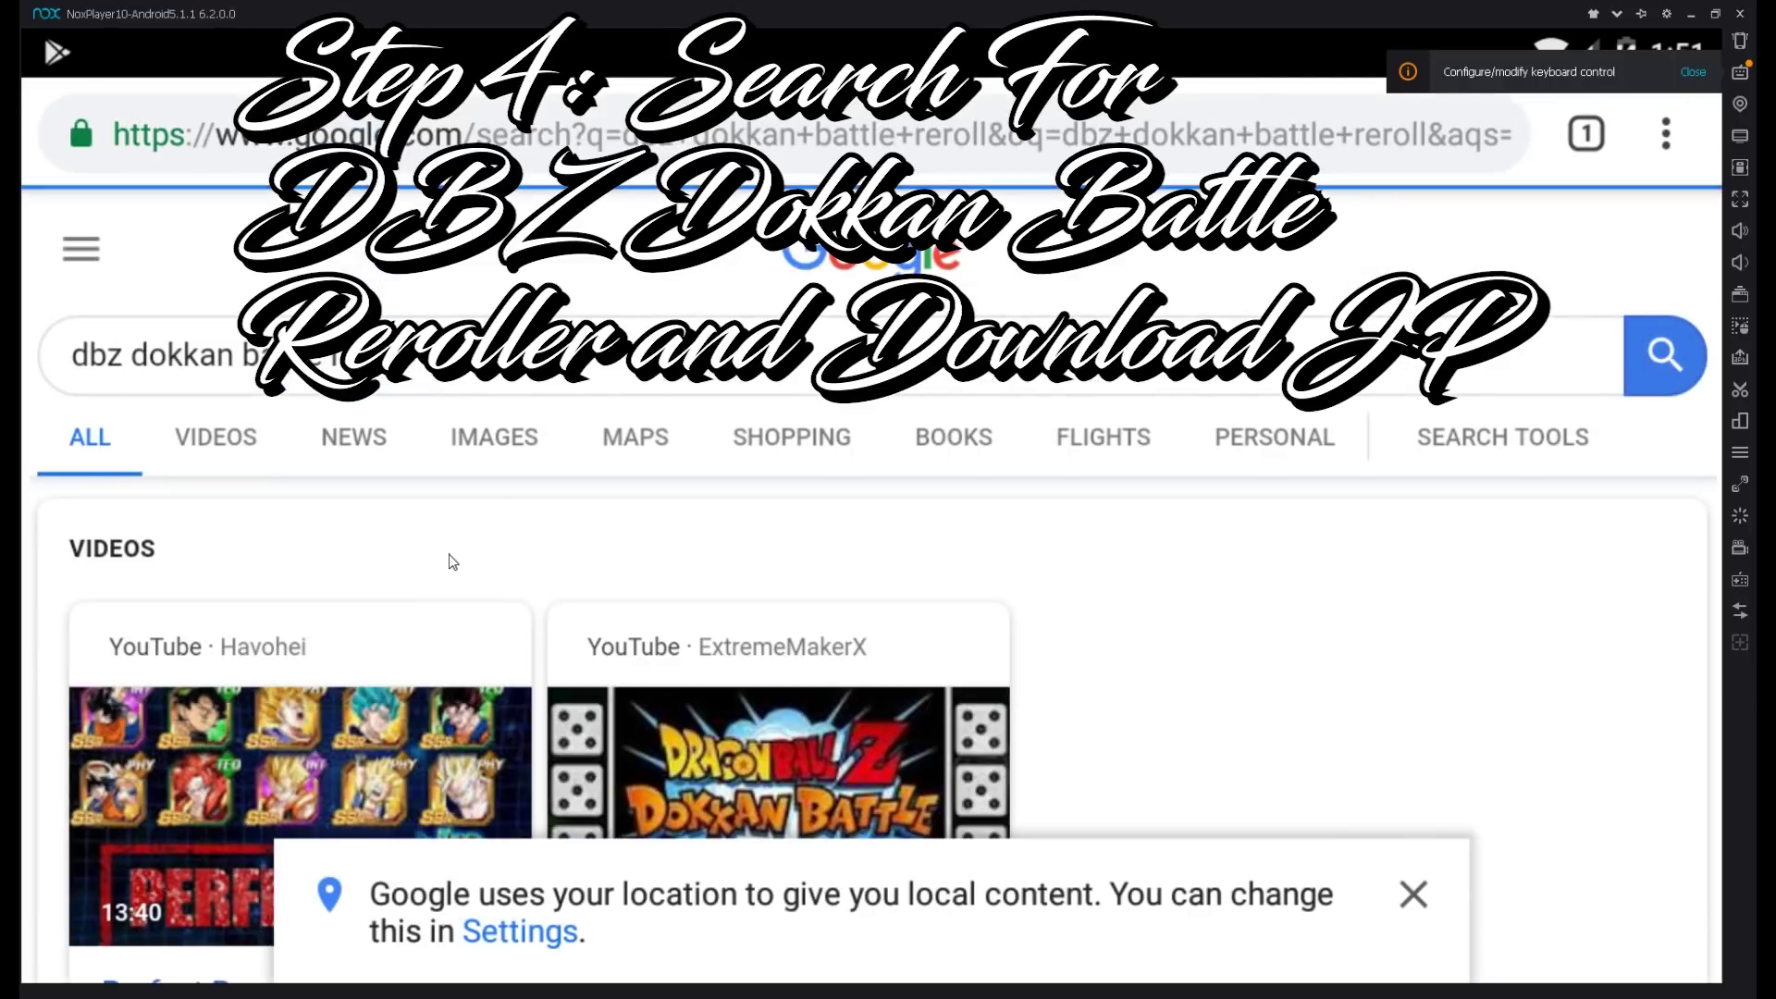
{"action": "left_click", "coordinate": [1420, 900]}
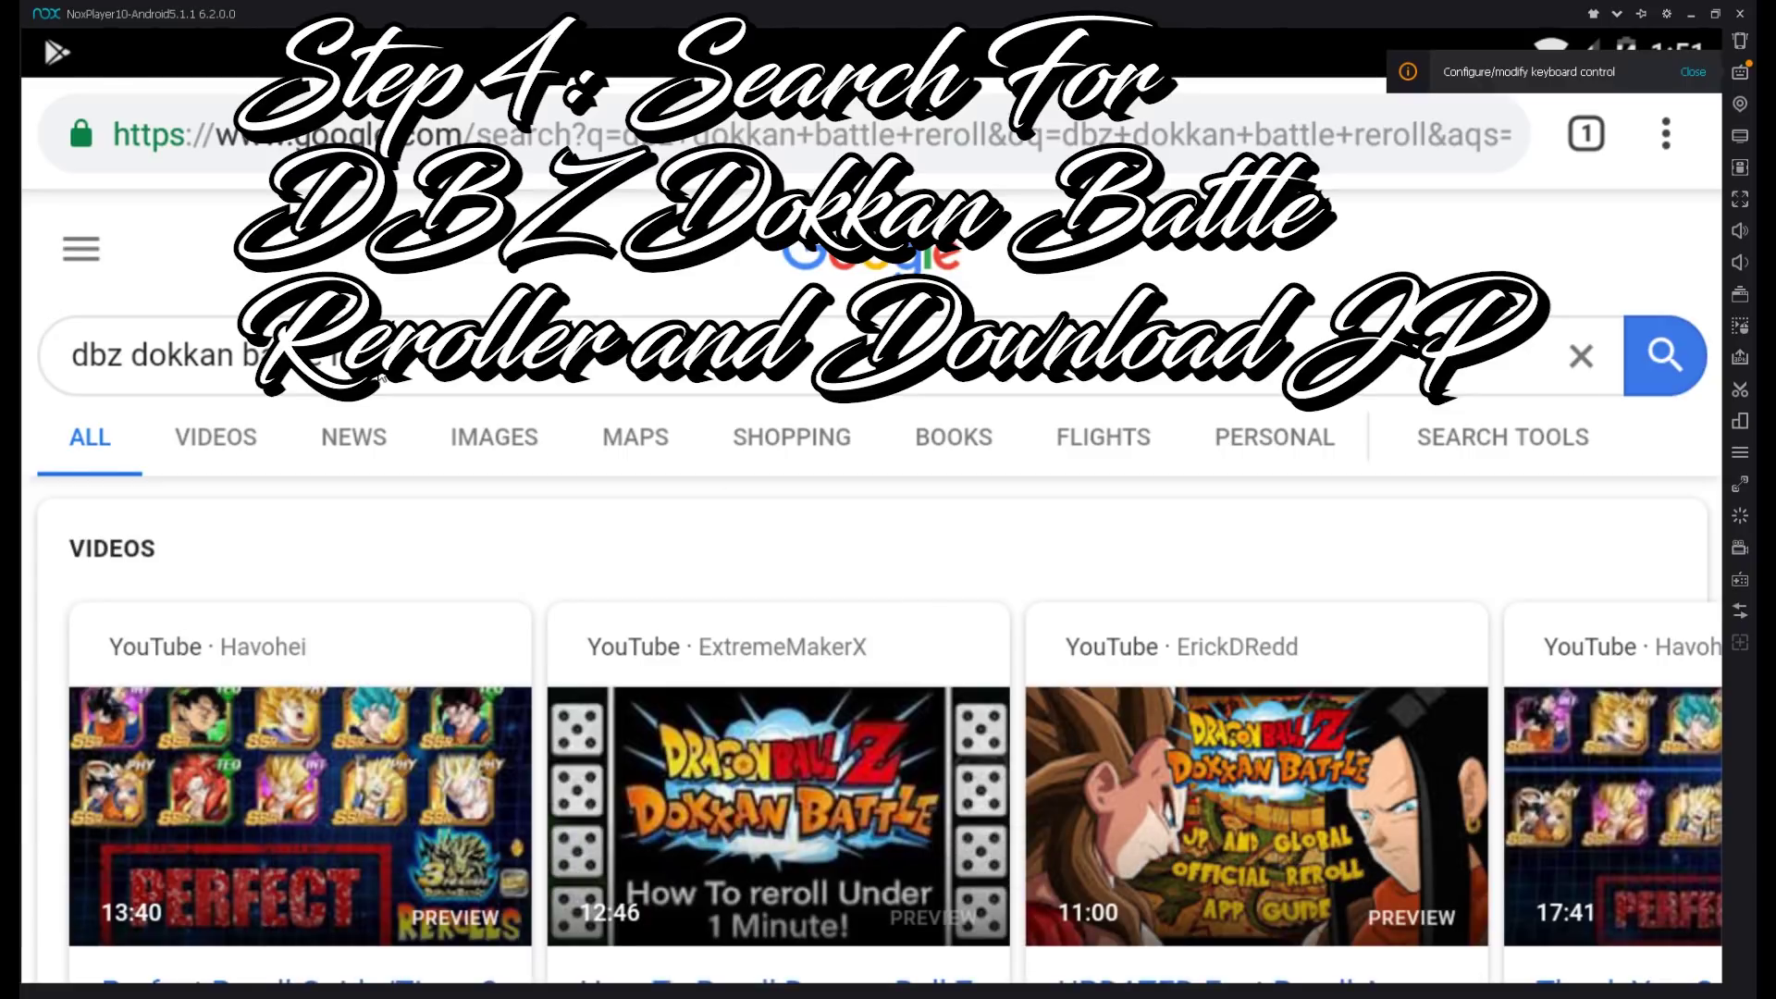
Open the Reddit reroller post and follow its 'JP Reroll app 3.0.2' download link
{"action": "scroll", "coordinate": [111, 516], "scroll_direction": "down", "scroll_amount": 8}
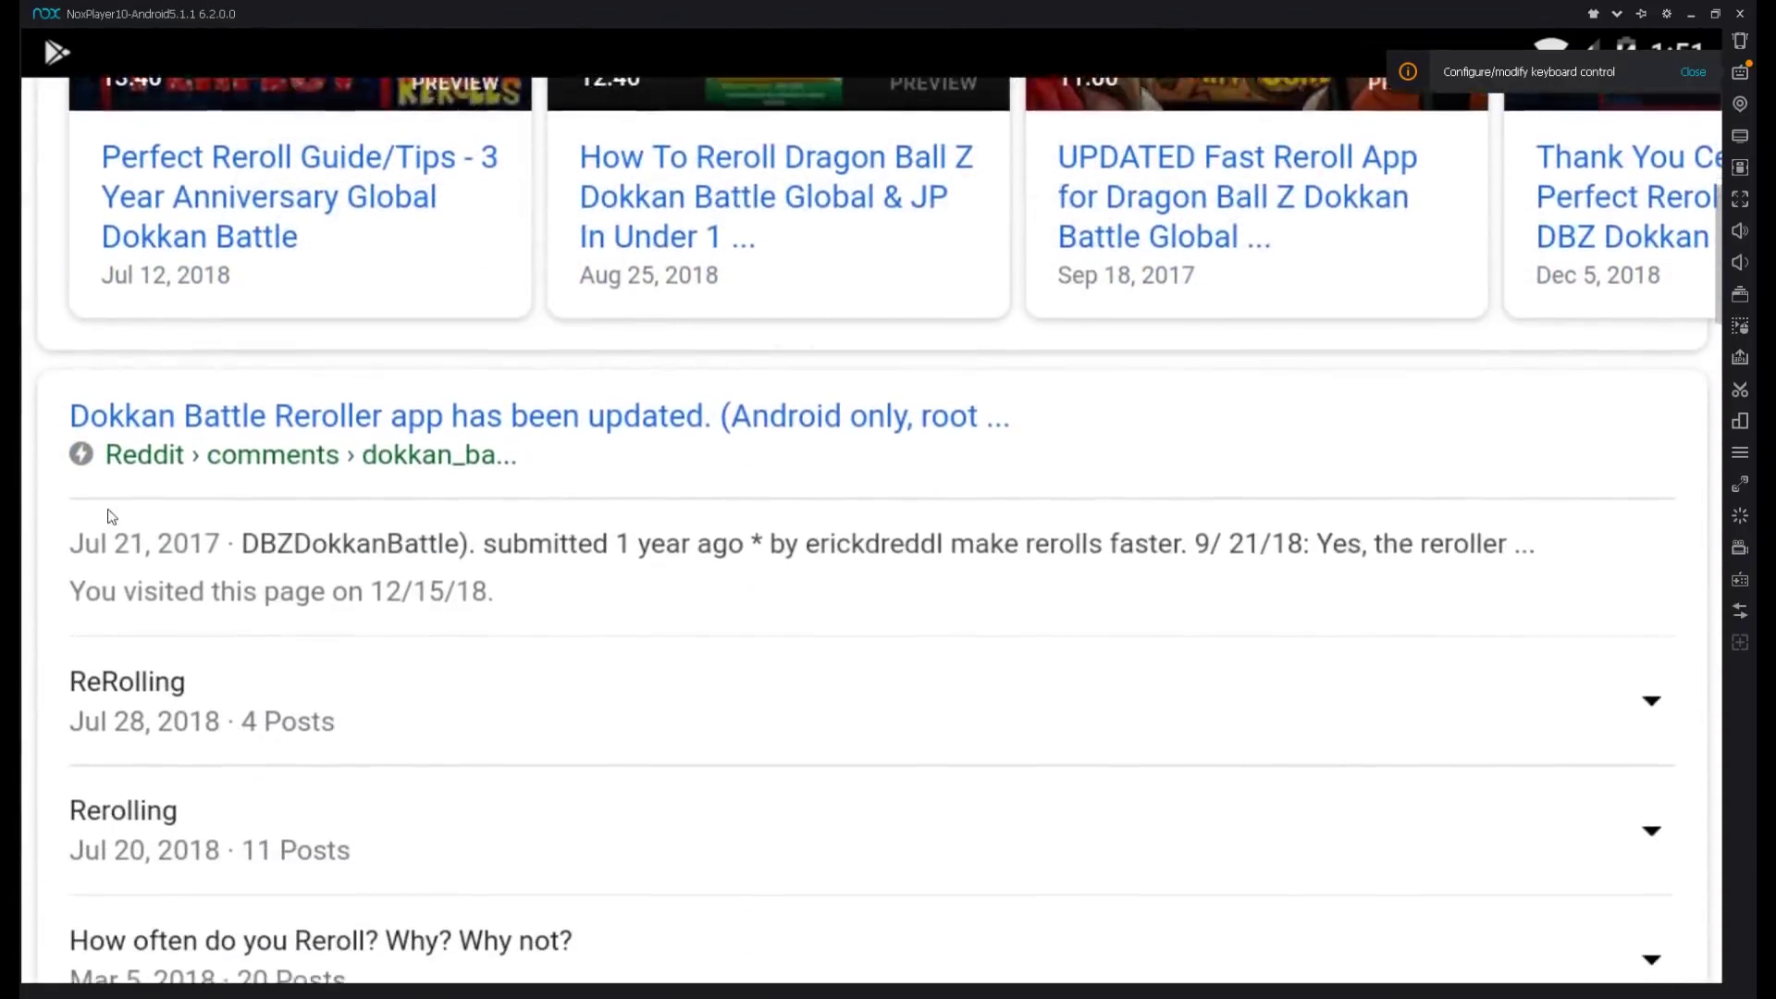
{"action": "left_click", "coordinate": [301, 396]}
{"action": "scroll", "coordinate": [300, 396], "scroll_direction": "down", "scroll_amount": 5}
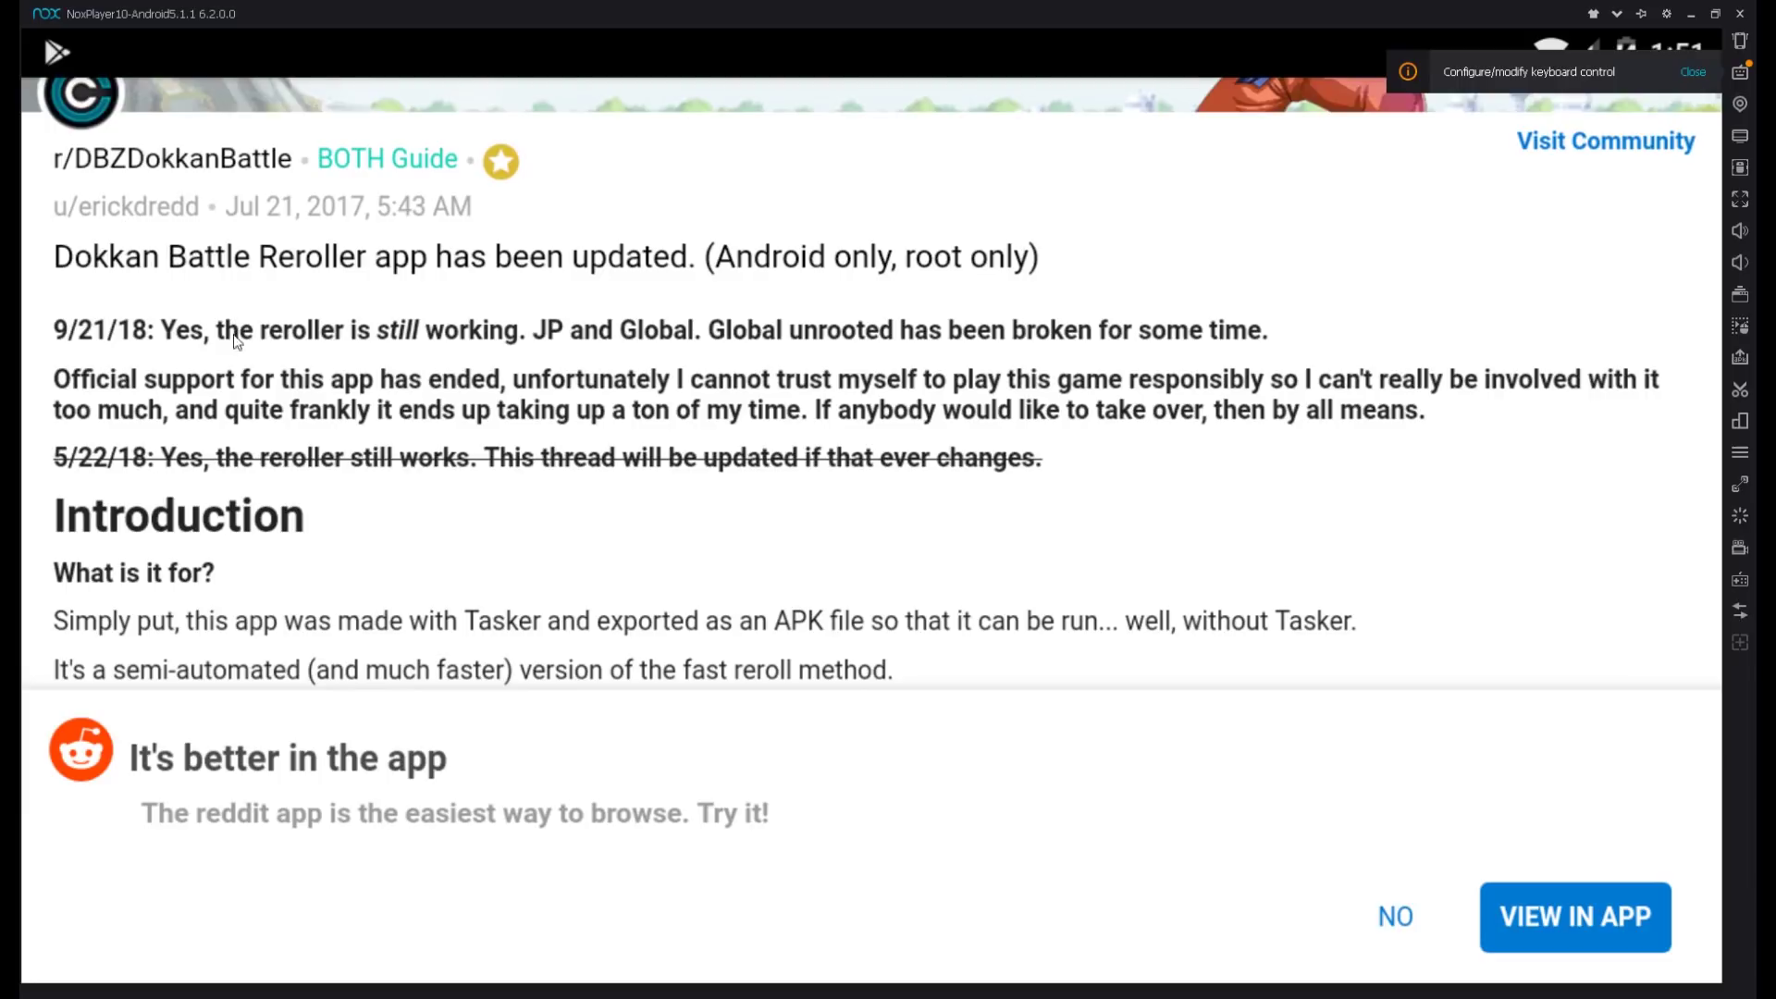
{"action": "scroll", "coordinate": [850, 354], "scroll_direction": "down", "scroll_amount": 10}
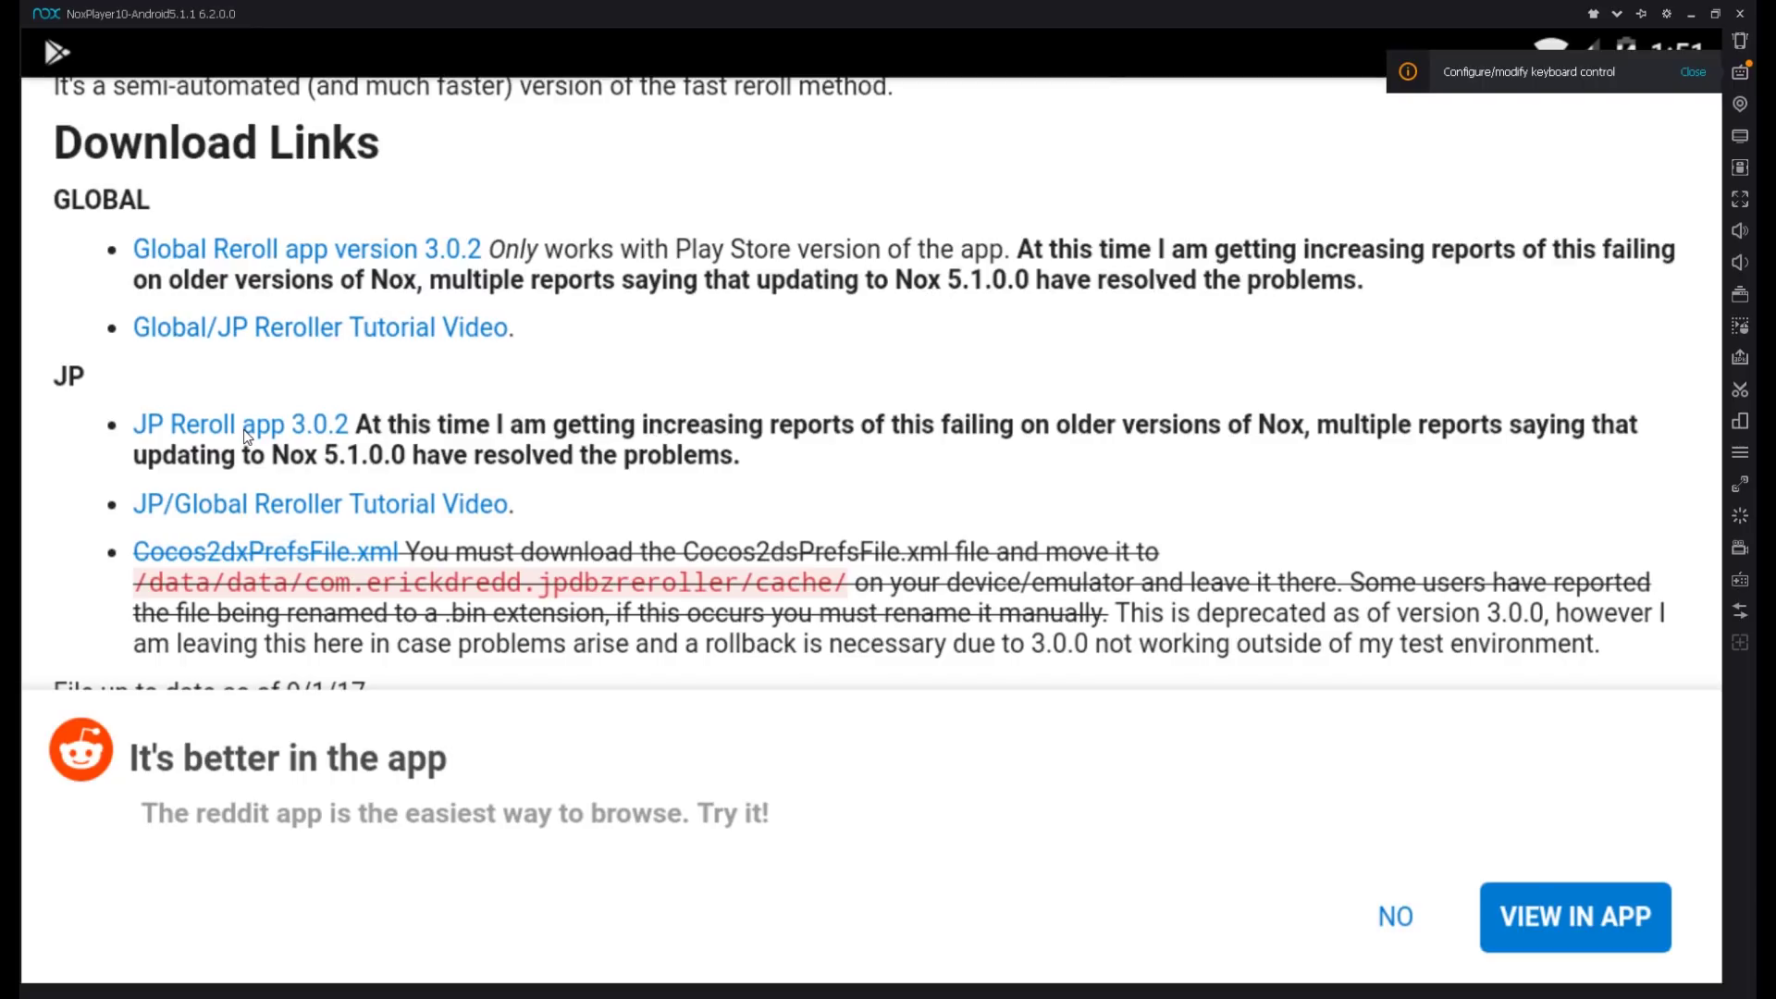
{"action": "left_click", "coordinate": [247, 426]}
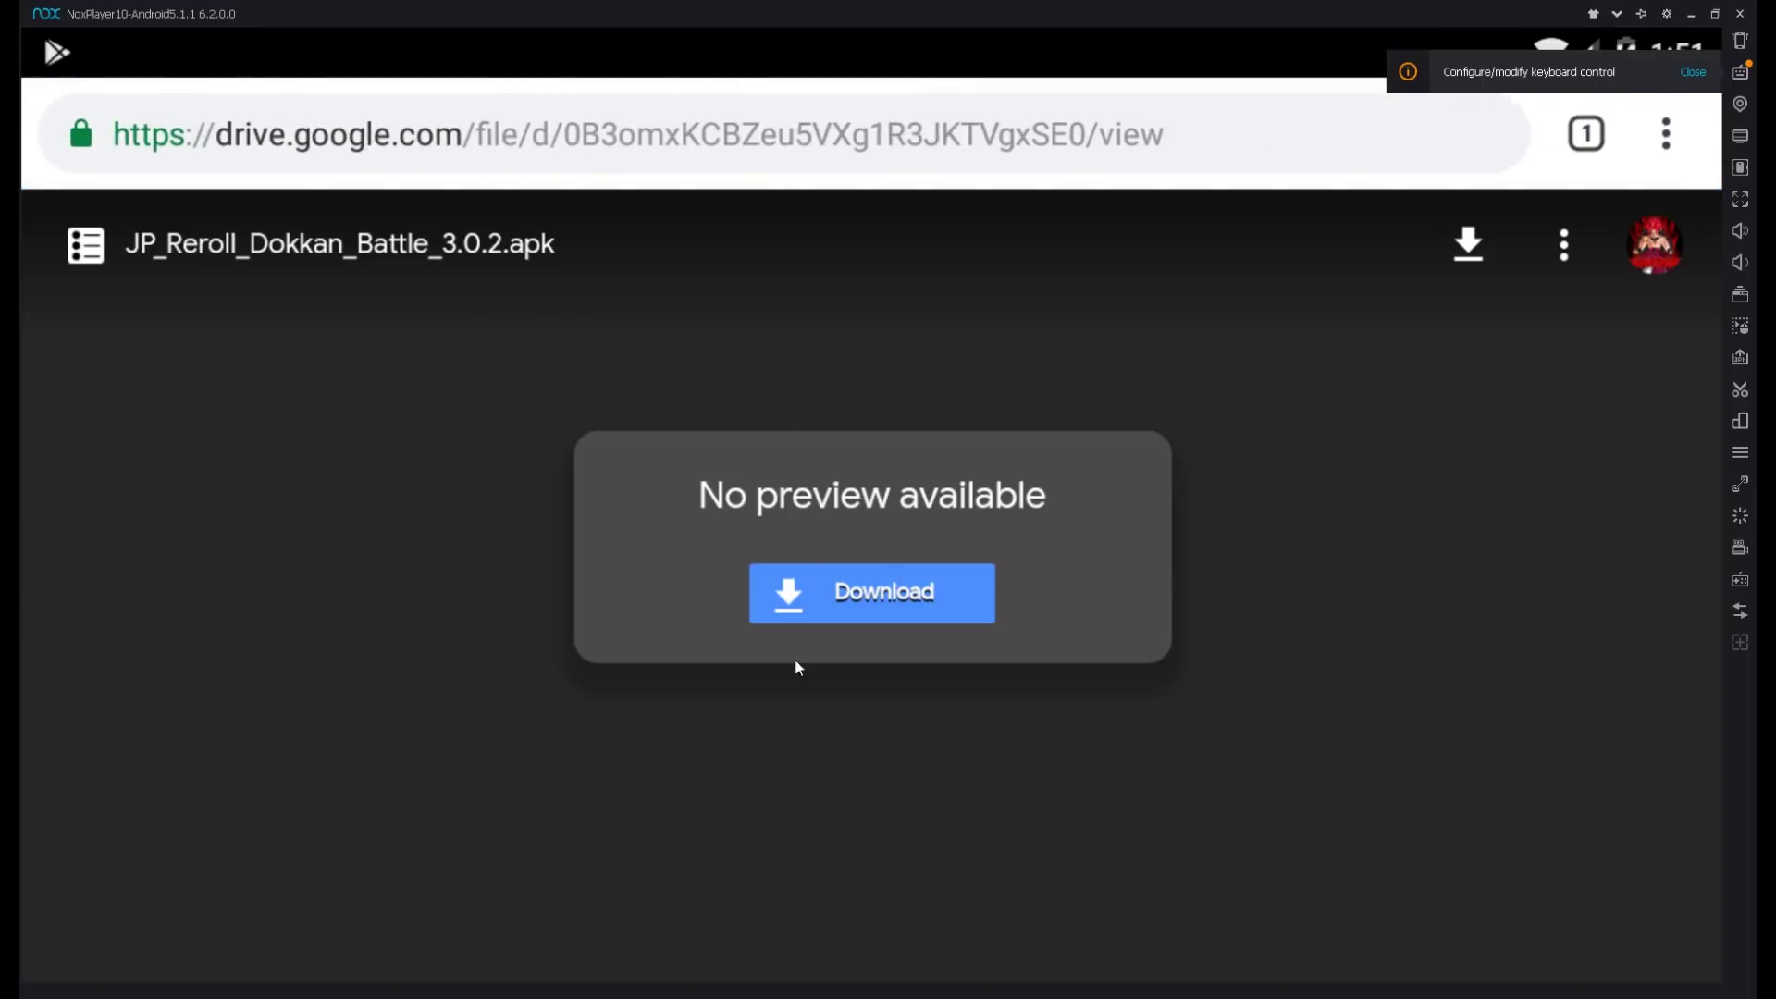
Download JP_Reroll_Dokkan_Battle_3.0.2.apk and install it through Next, Install and Done
{"action": "left_click", "coordinate": [876, 602]}
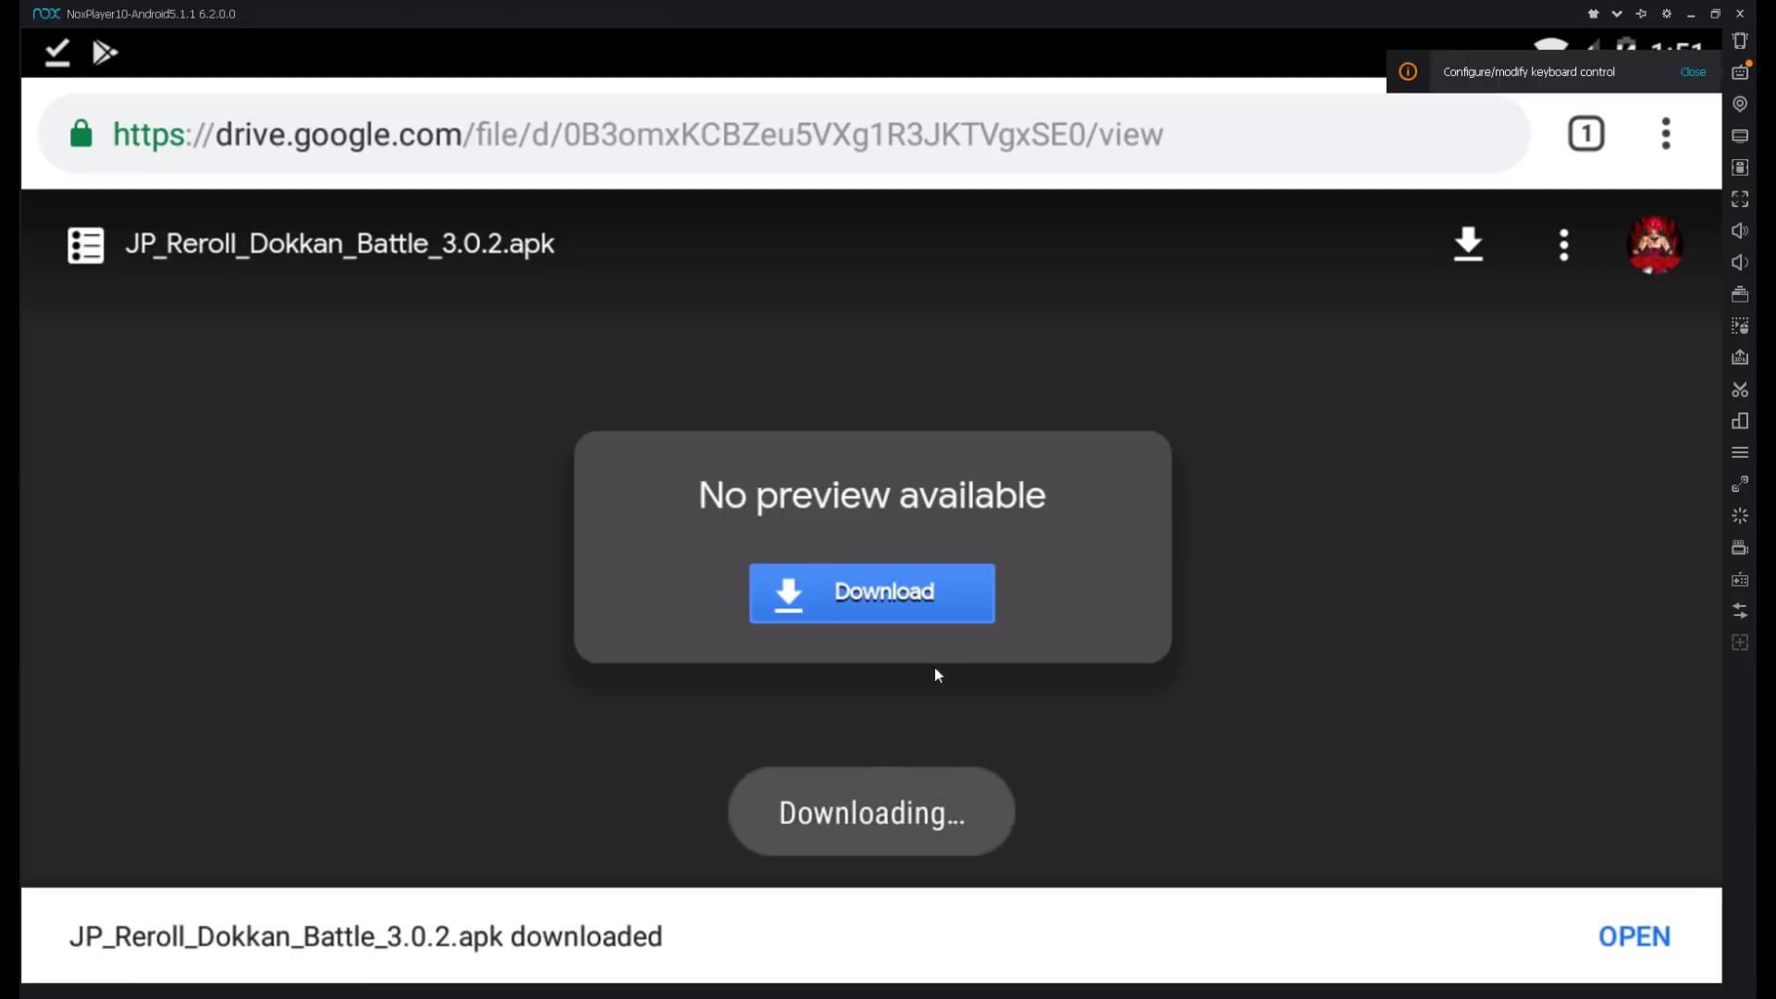
{"action": "left_click", "coordinate": [1635, 938]}
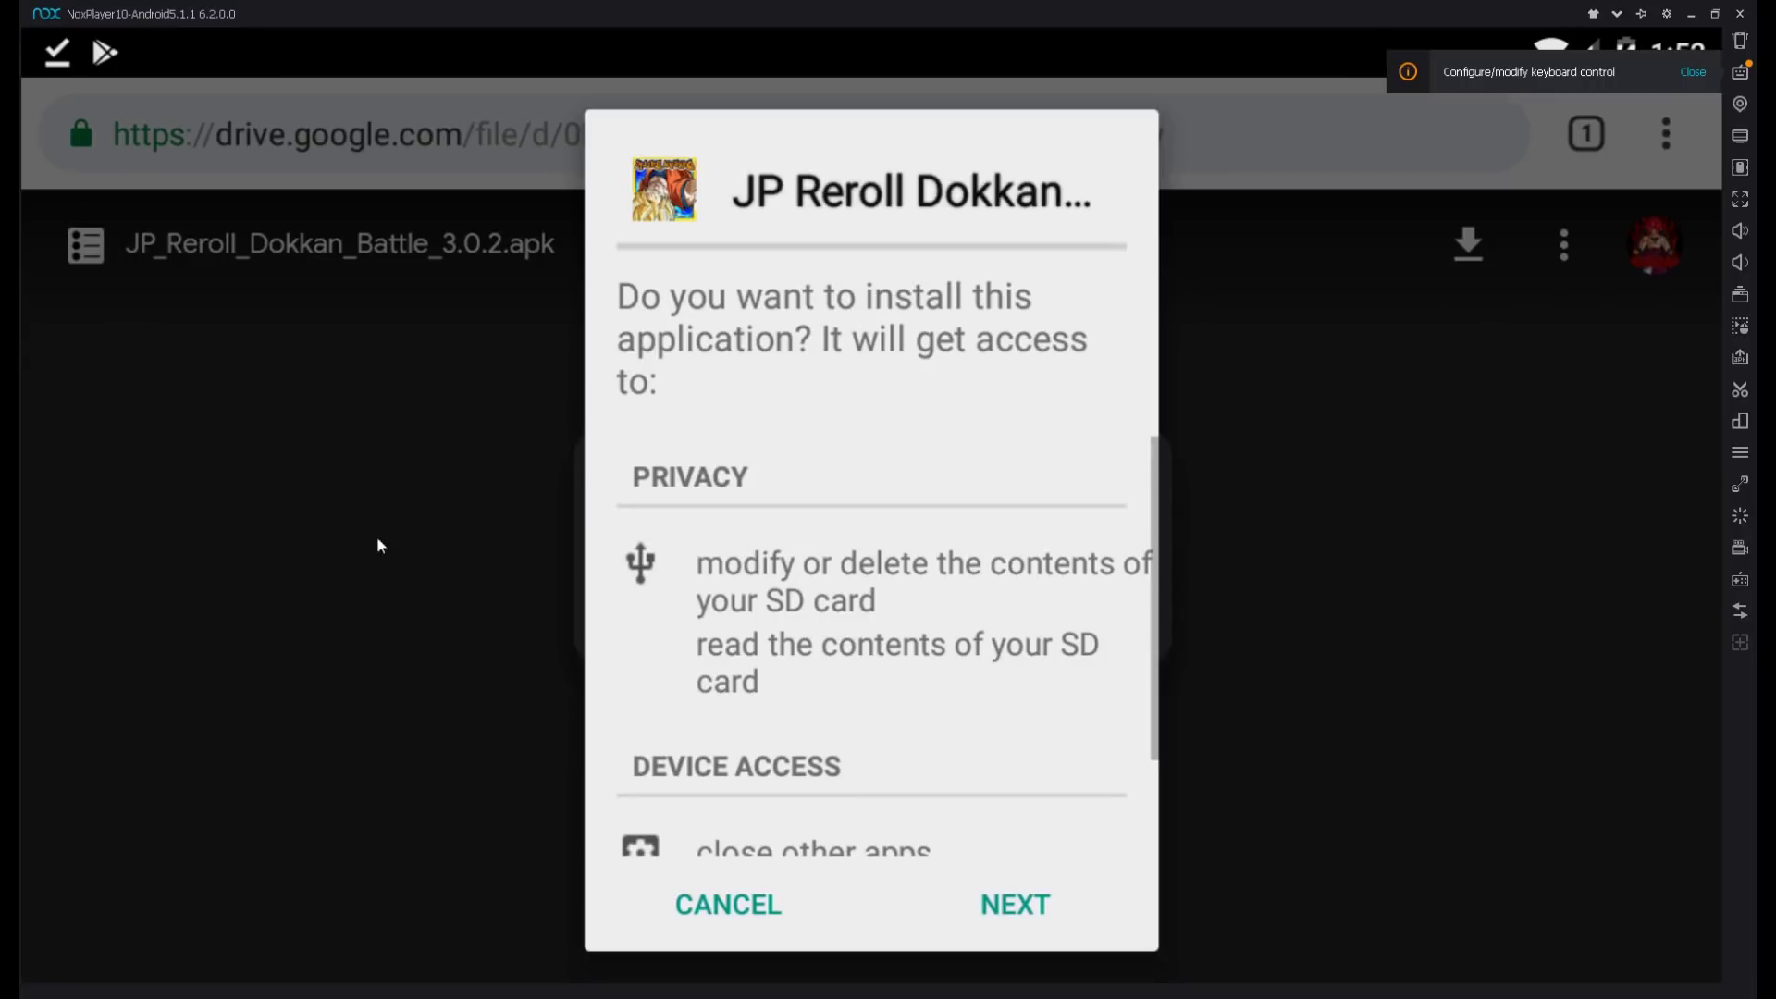
{"action": "left_click", "coordinate": [1060, 897]}
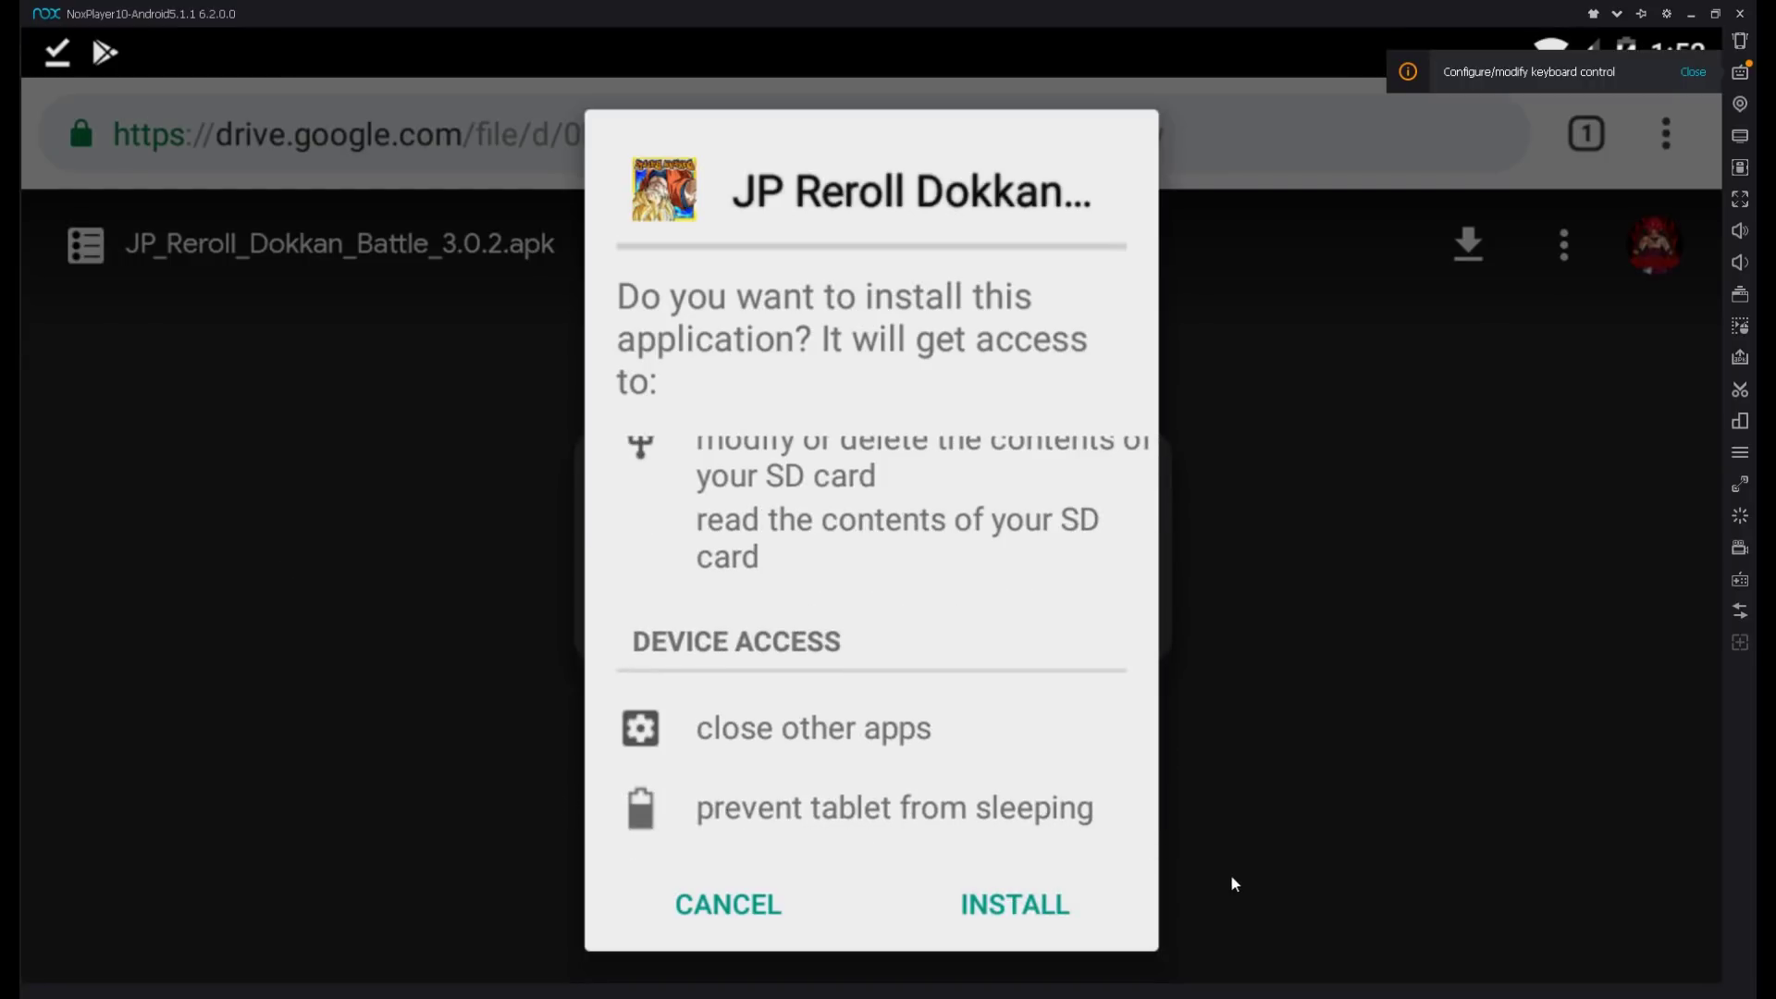
{"action": "left_click", "coordinate": [1008, 912]}
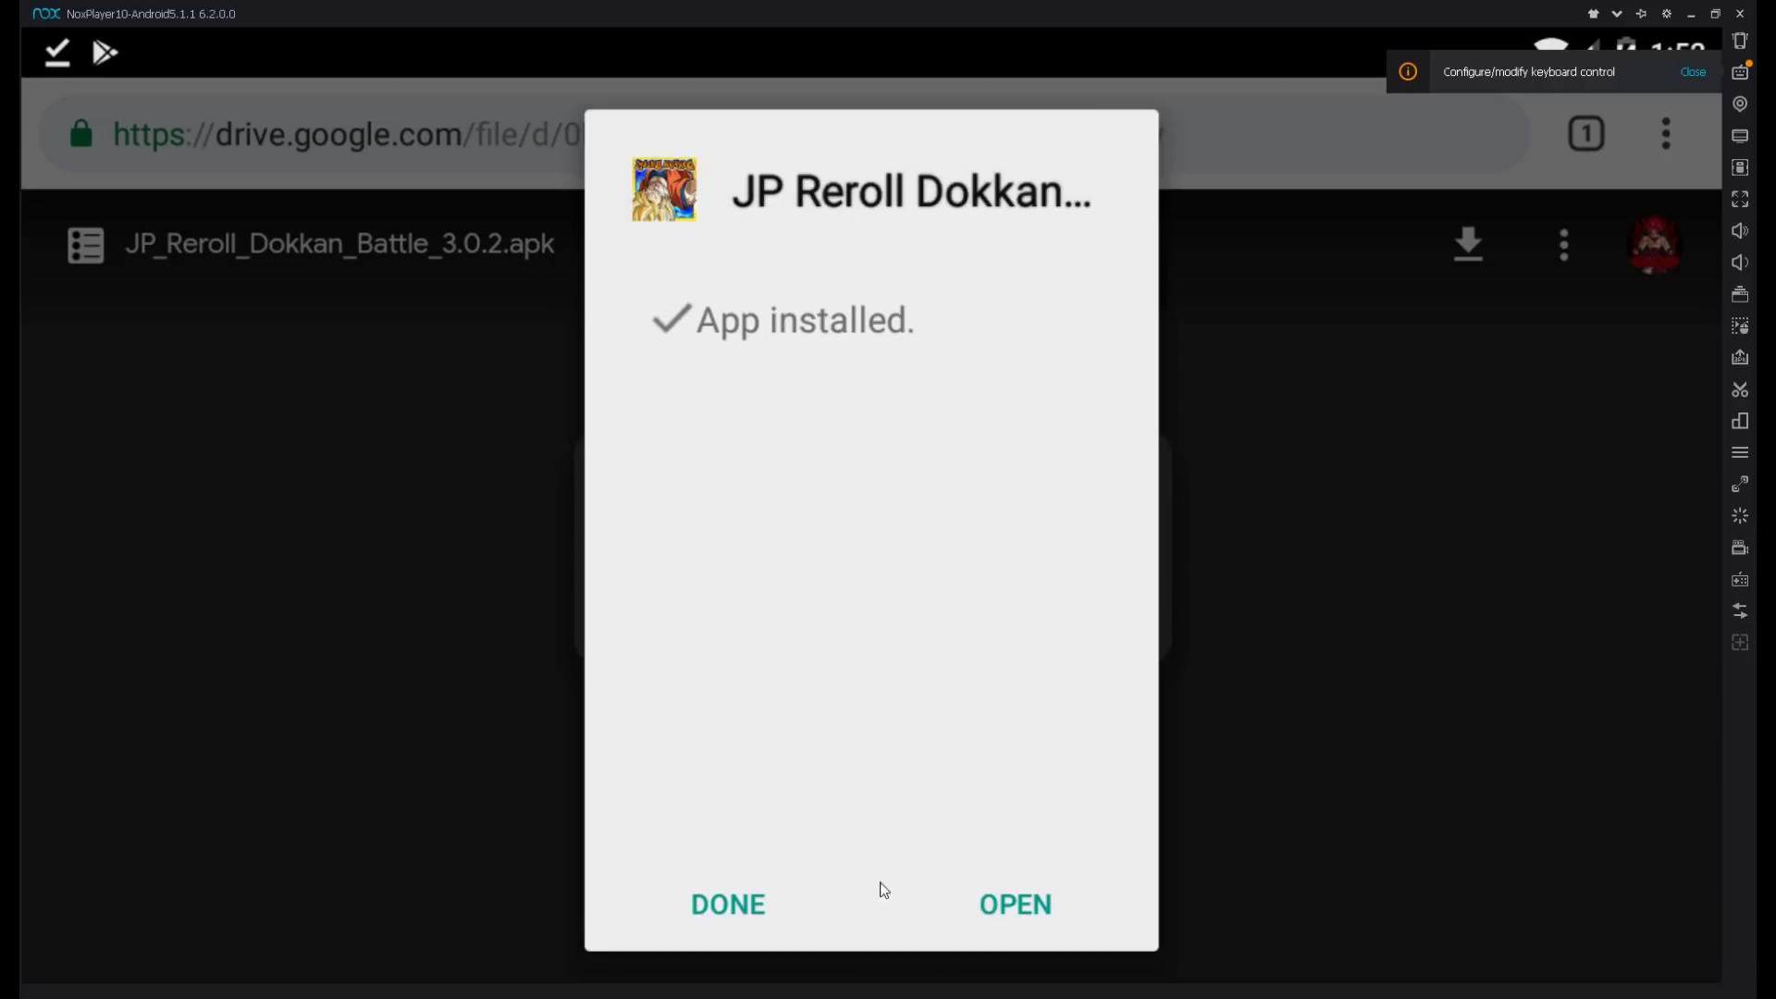
{"action": "left_click", "coordinate": [725, 904]}
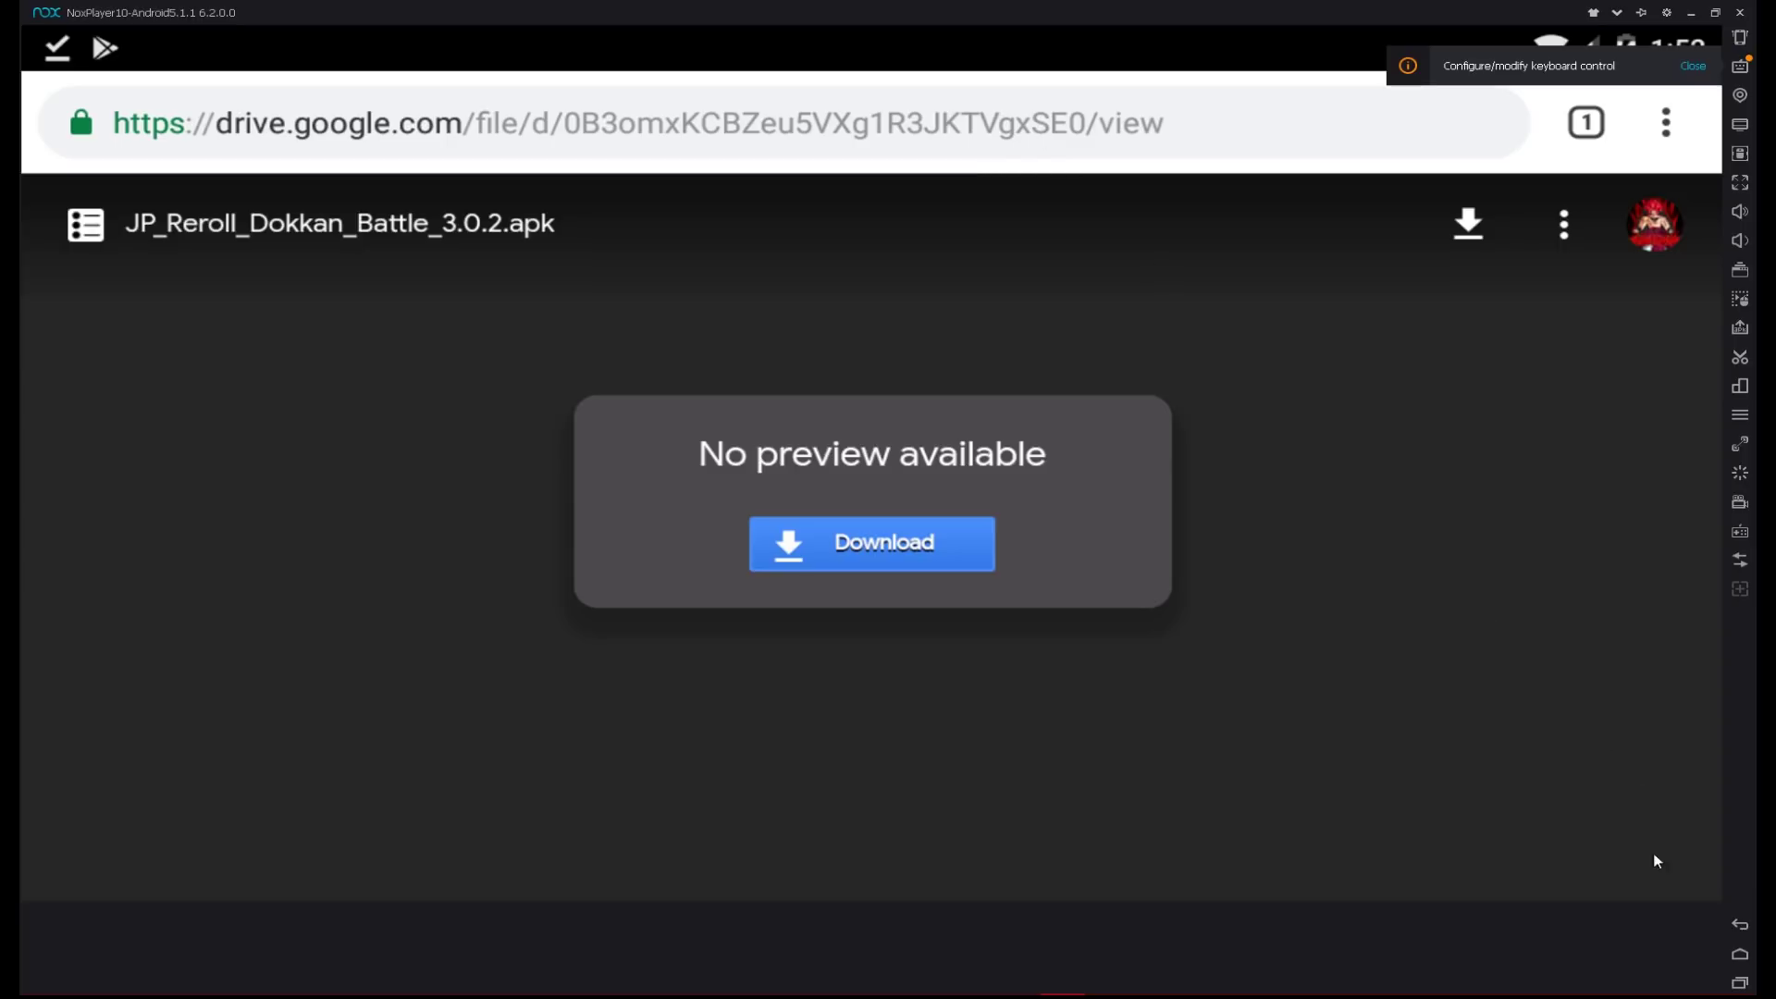
Reposition the JP Reroll icon on the home screen, then load dbz.space in Chrome
{"action": "left_click", "coordinate": [1740, 953]}
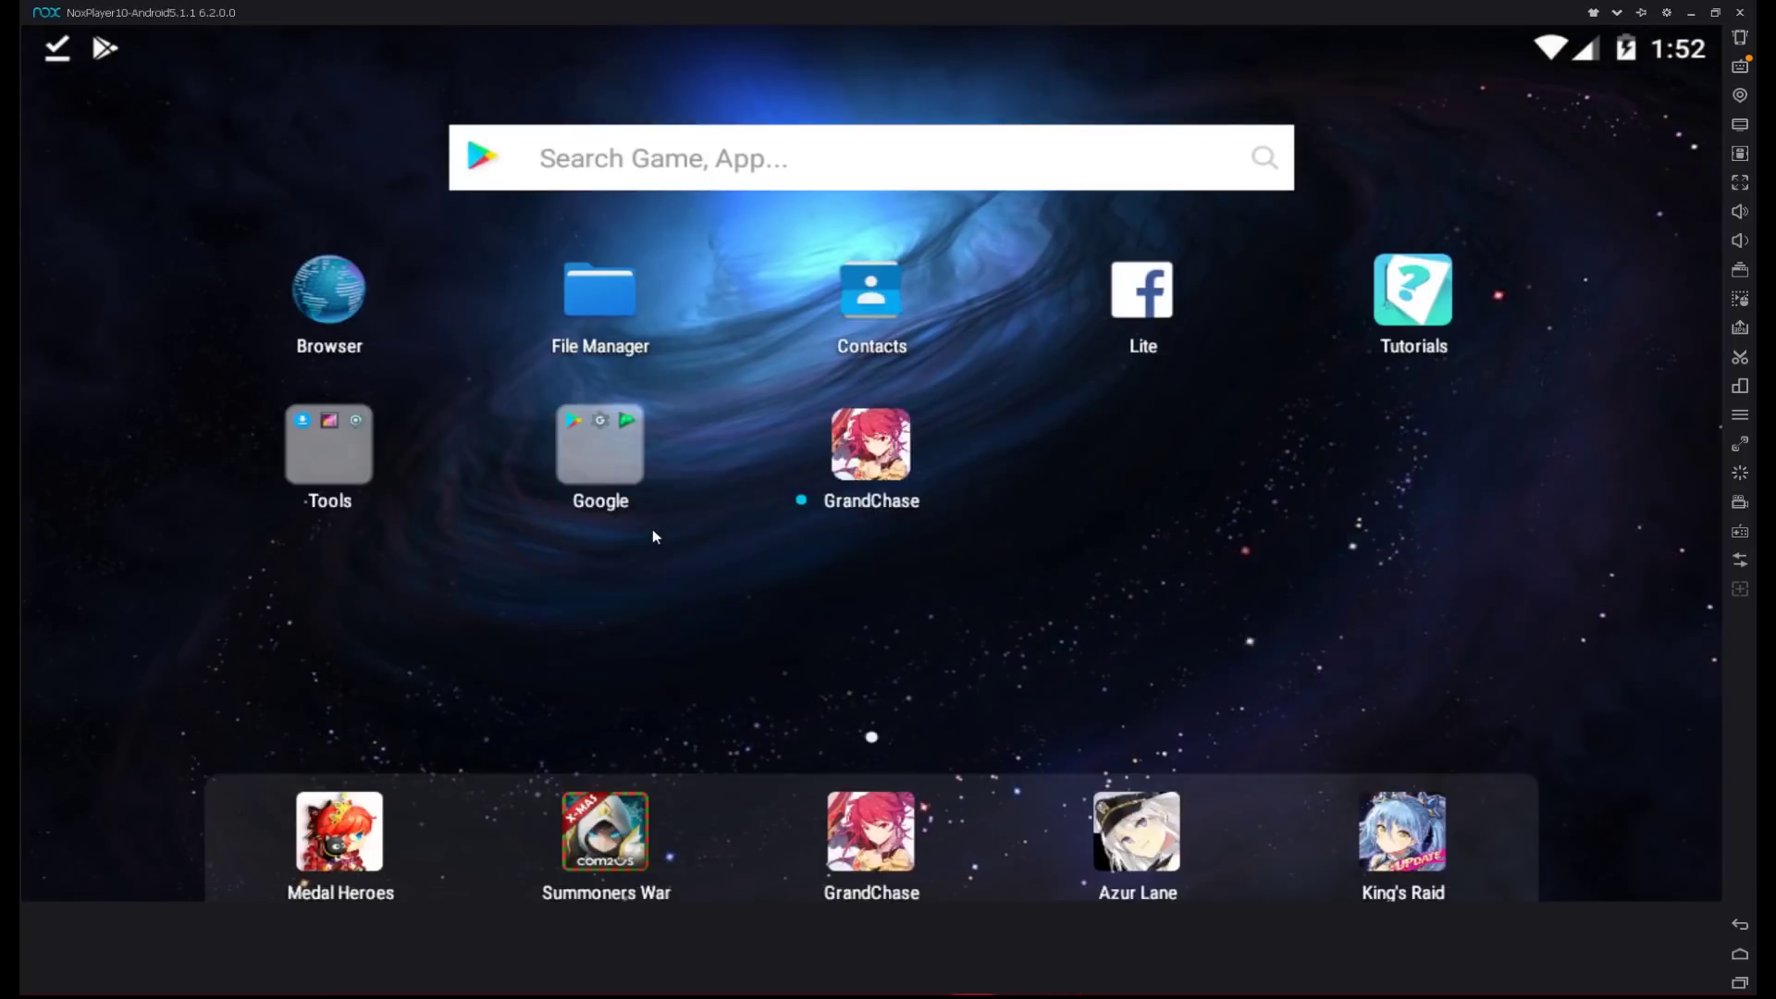
{"action": "left_click_drag", "start_coordinate": [1423, 450], "coordinate": [1141, 601]}
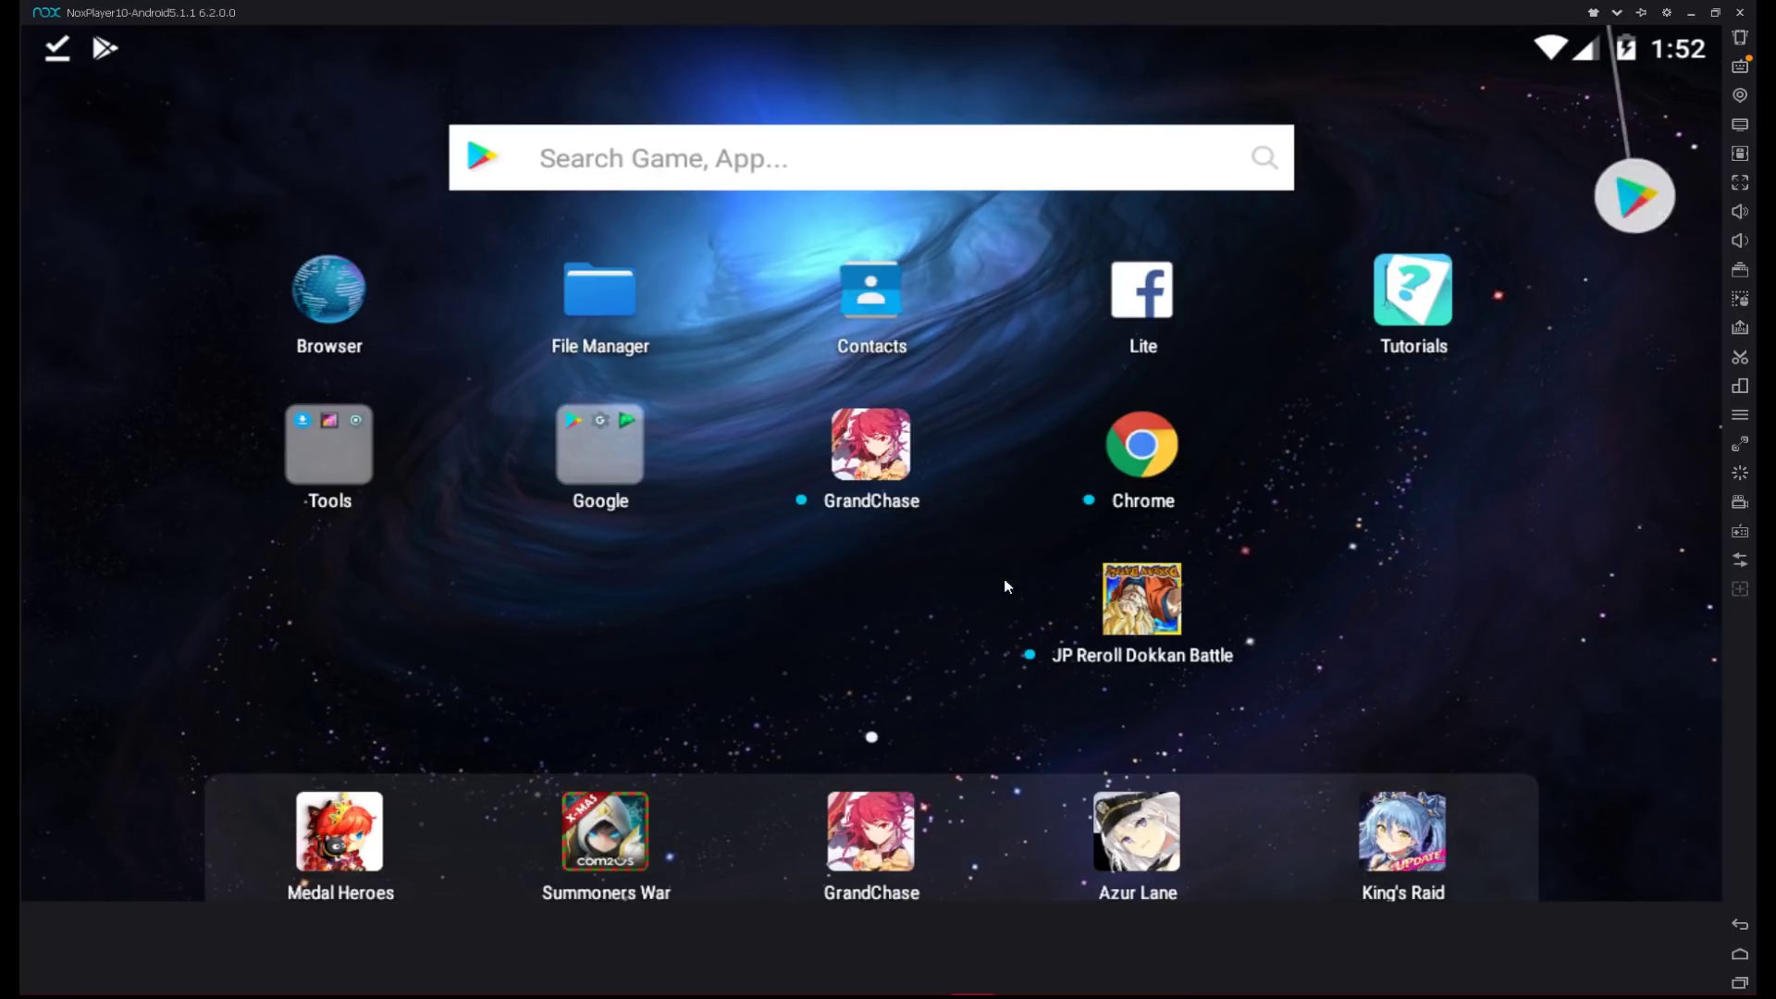
{"action": "left_click", "coordinate": [1152, 458]}
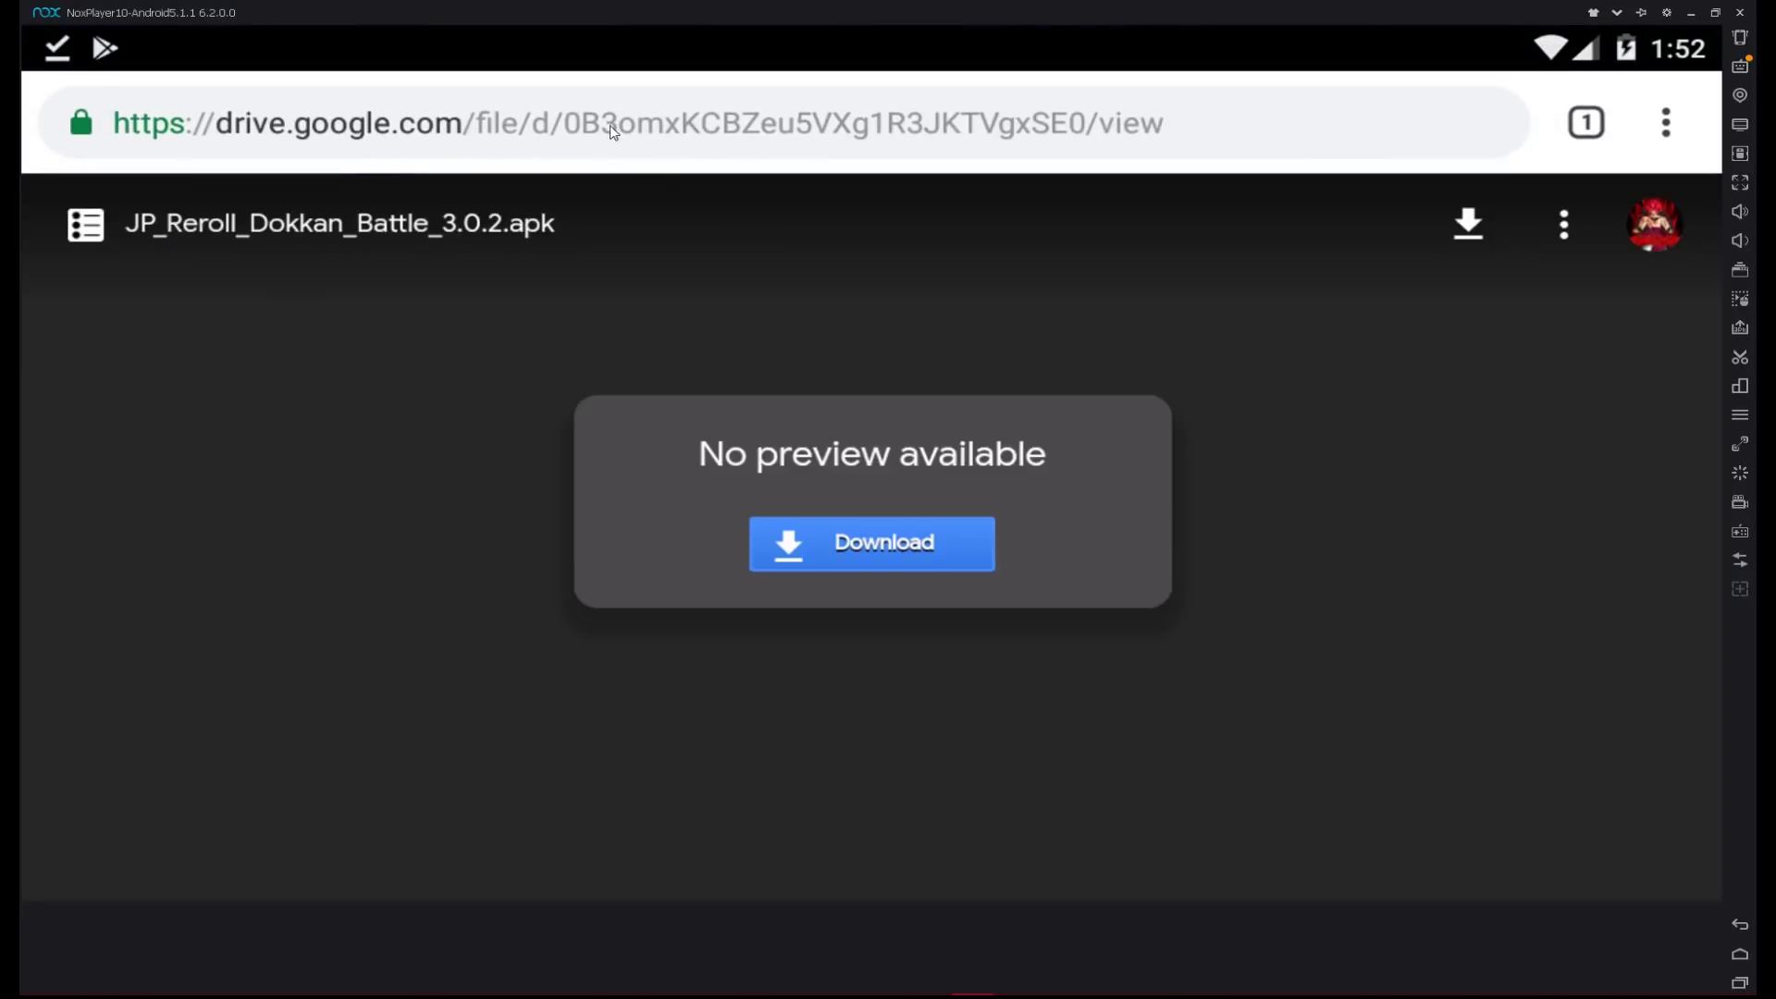
{"action": "left_click", "coordinate": [609, 125]}
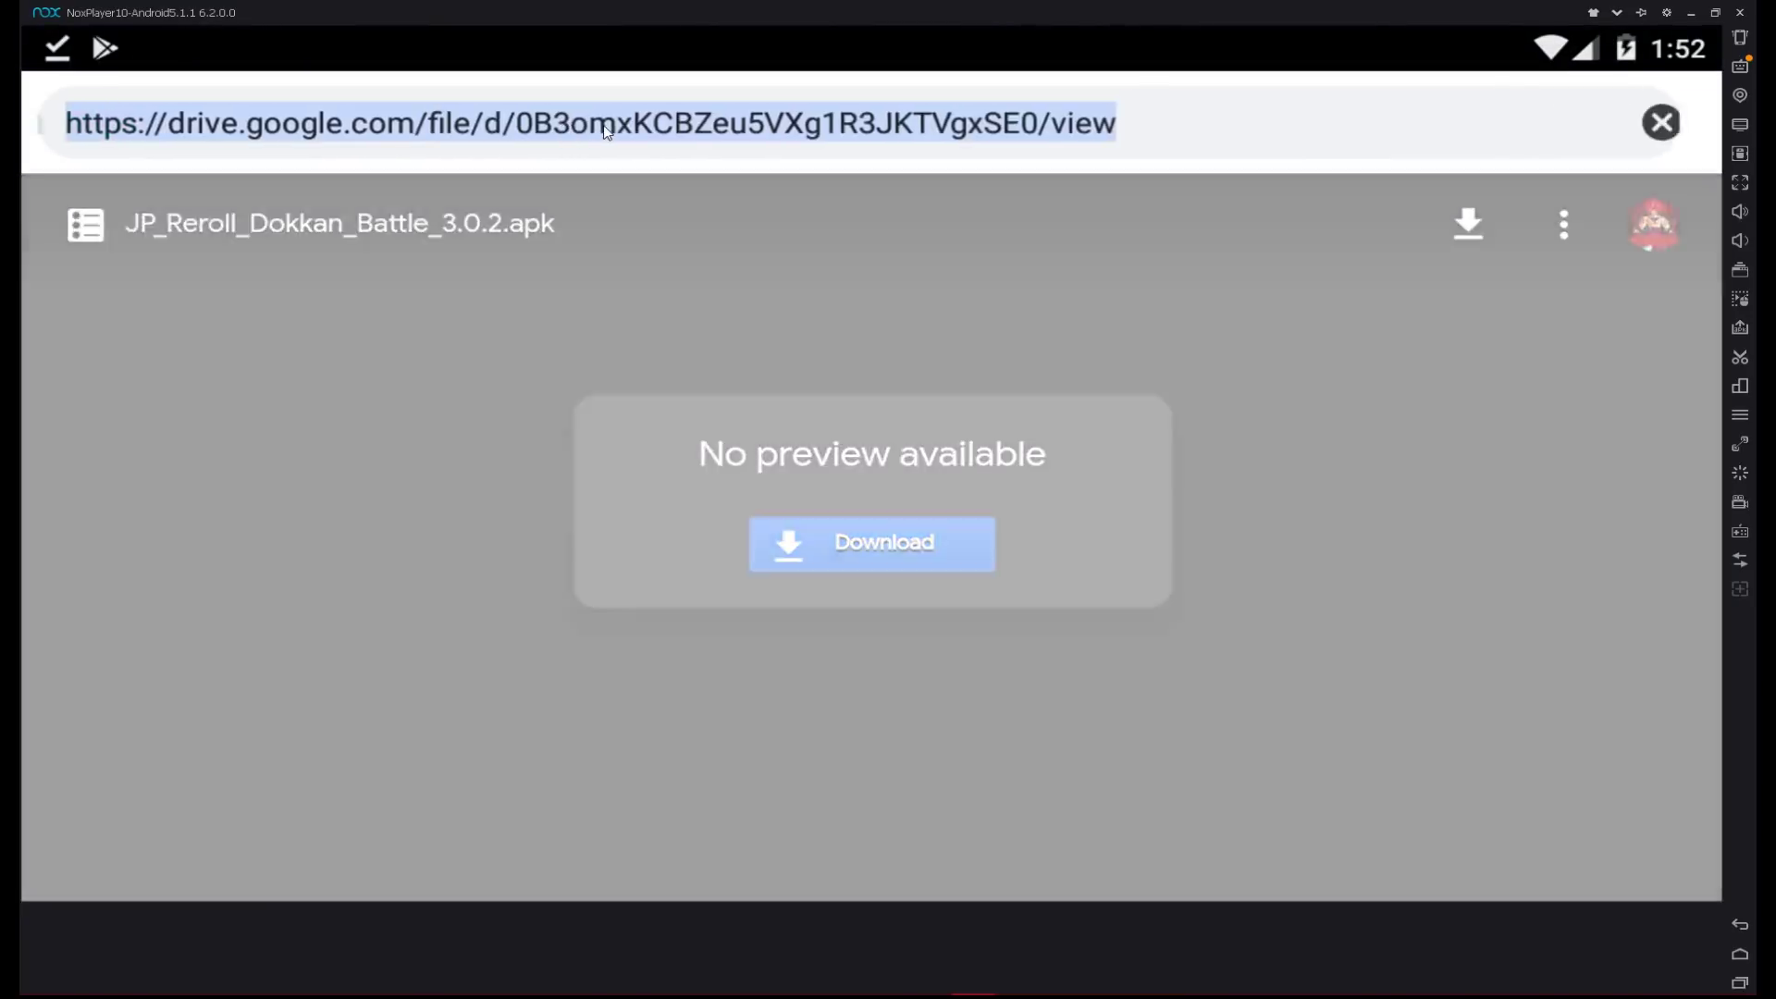
{"action": "type", "text": "dbz"}
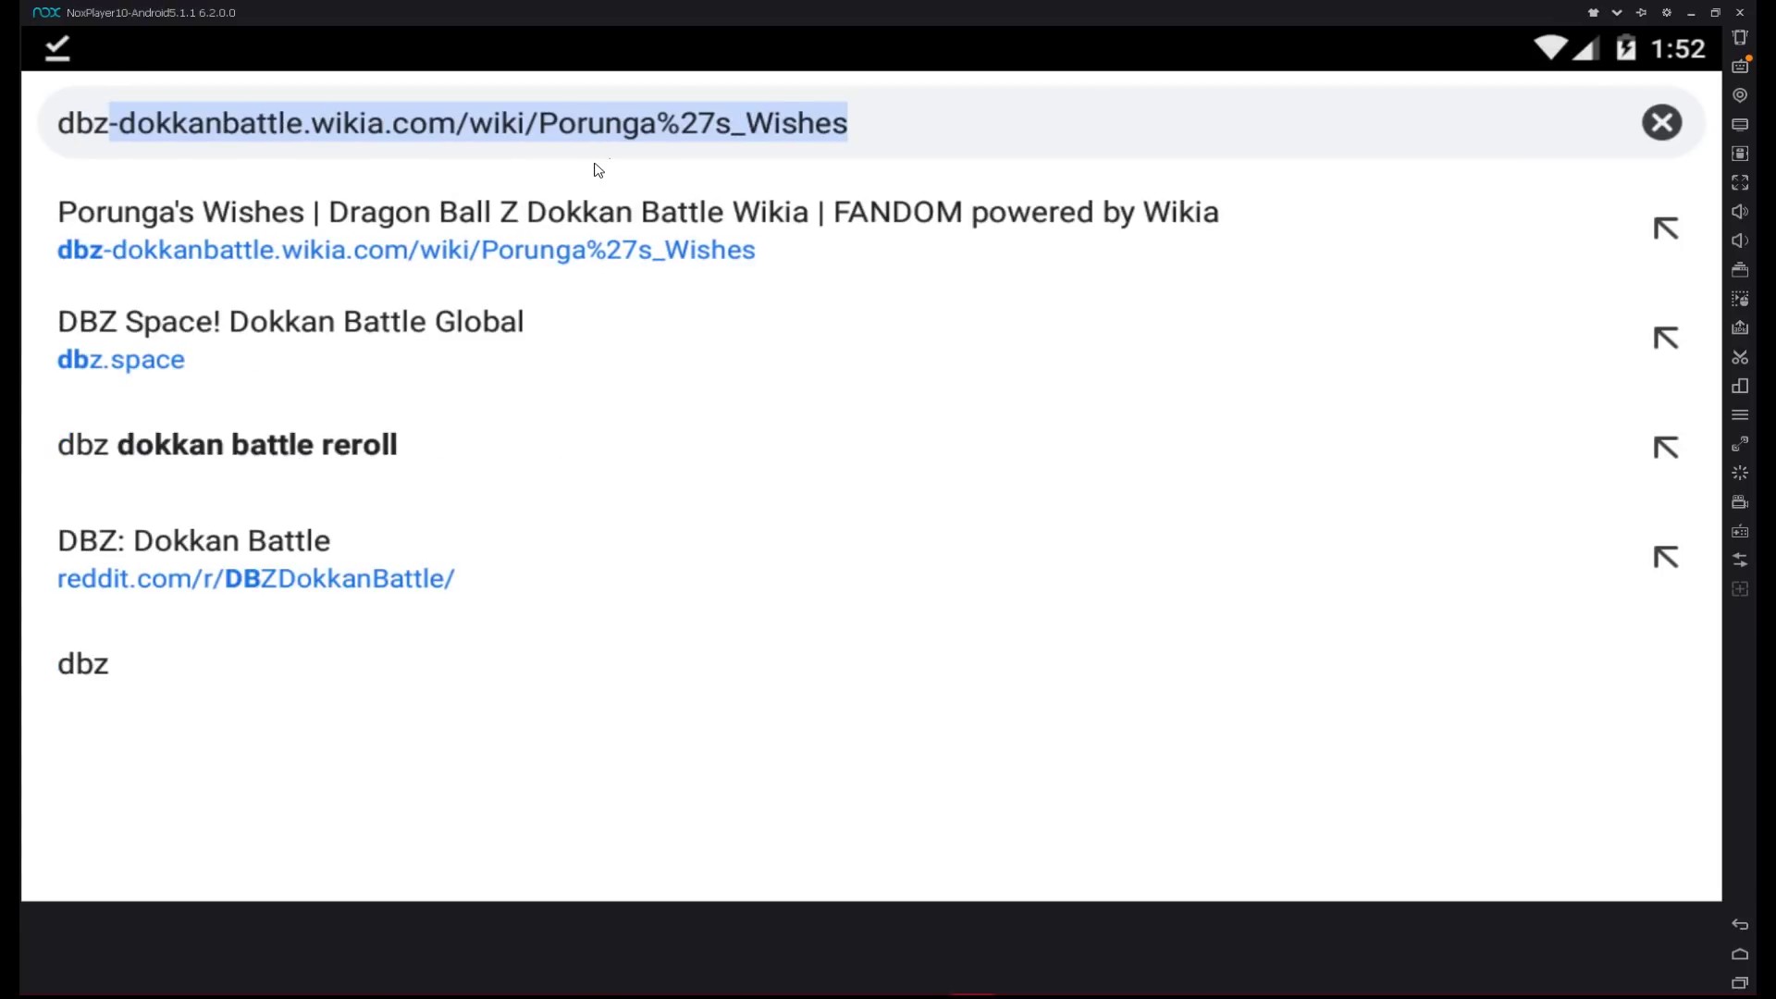
{"action": "type", "text": ".space"}
{"action": "key", "text": "Return"}
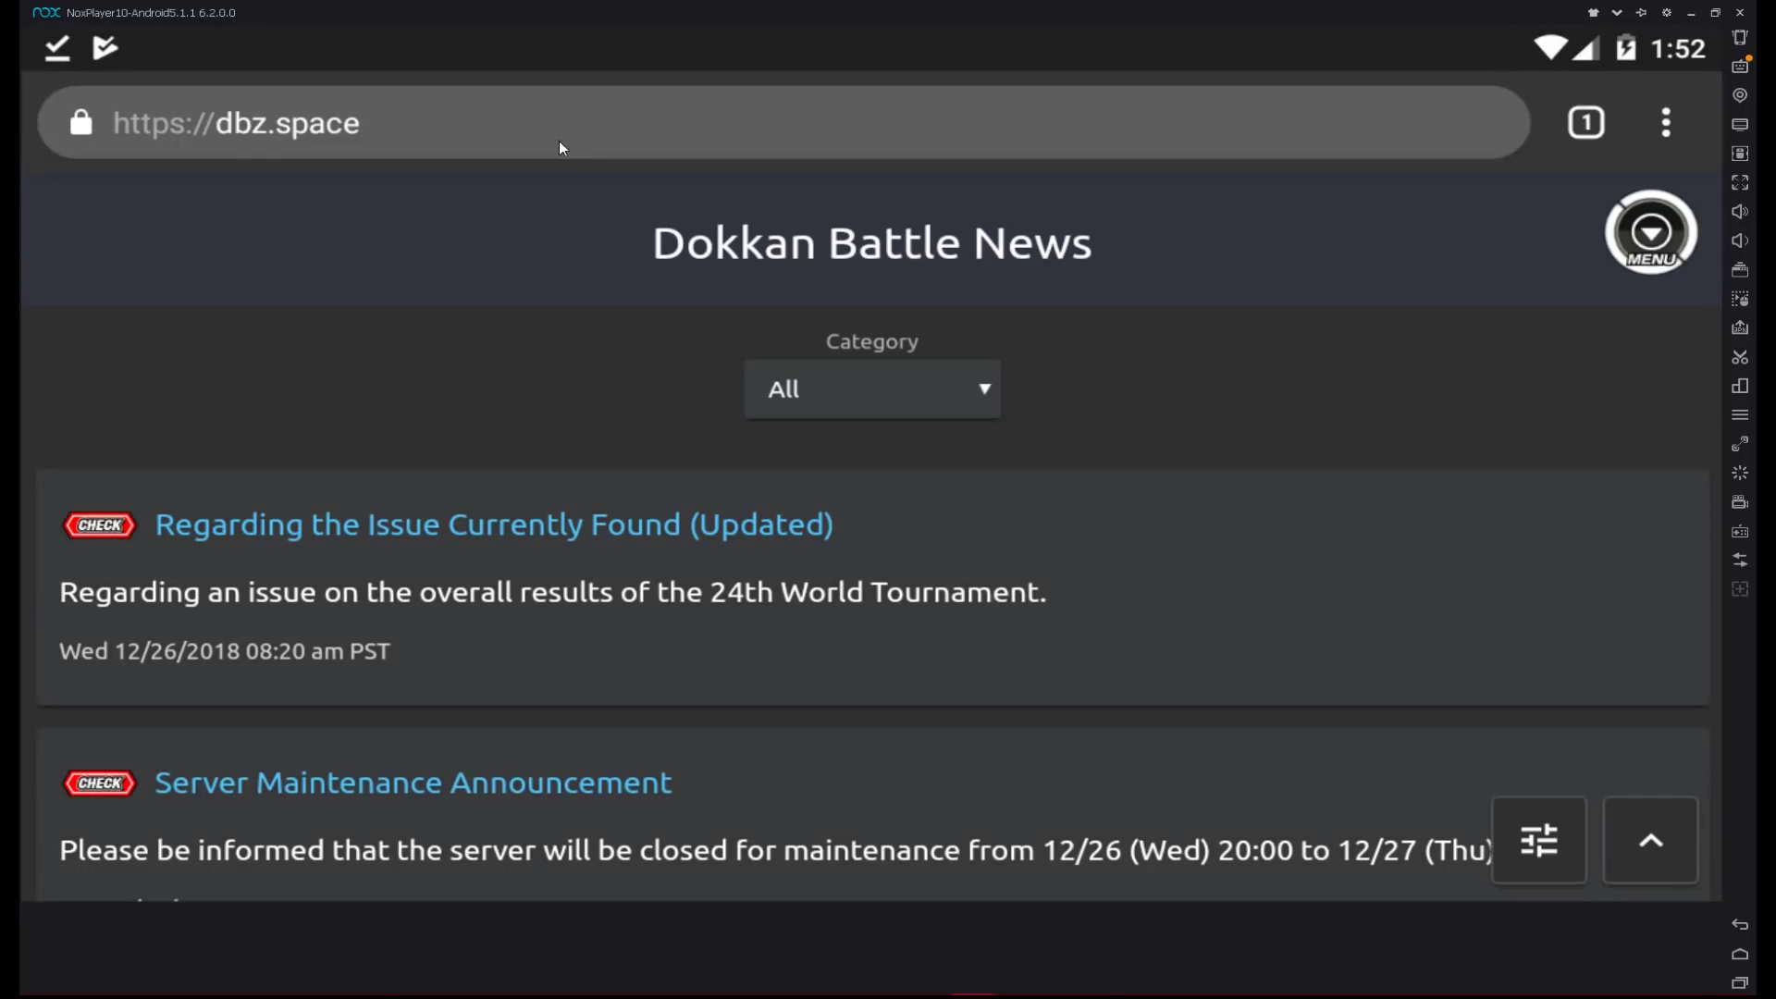
Switch DBZ Space to the Japan site and open APKs & Mods from the menu
{"action": "left_click", "coordinate": [1645, 229]}
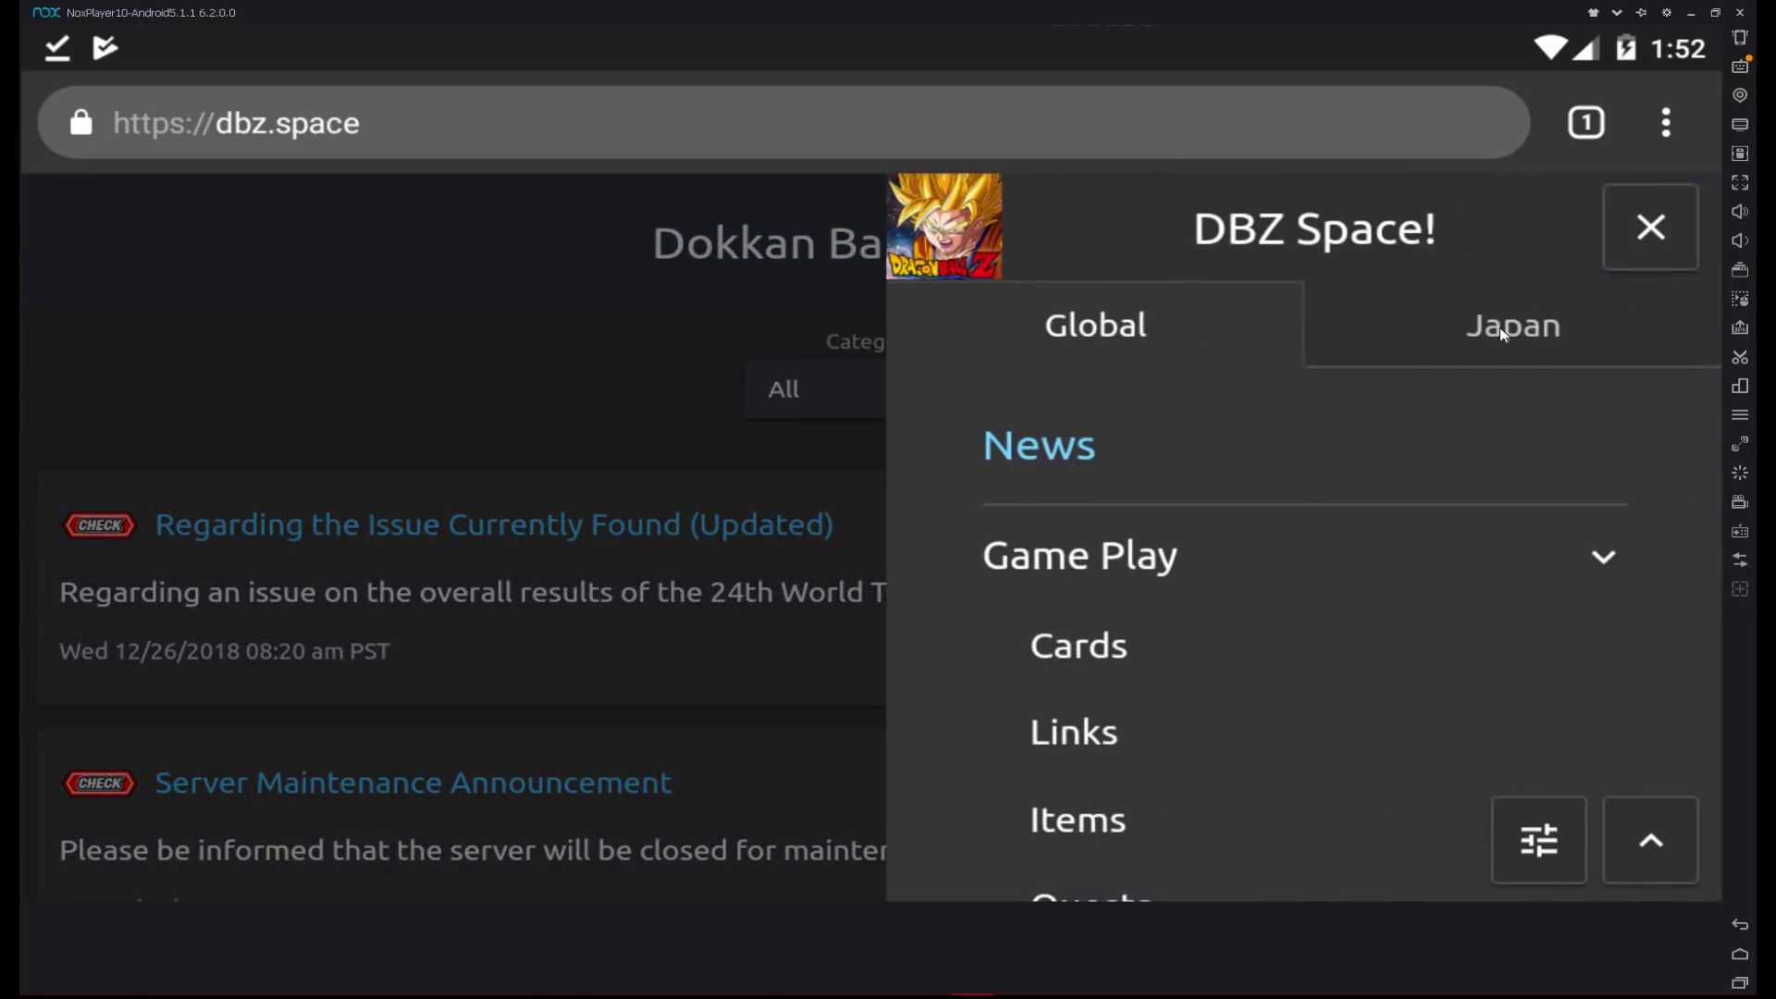
{"action": "left_click", "coordinate": [1489, 346]}
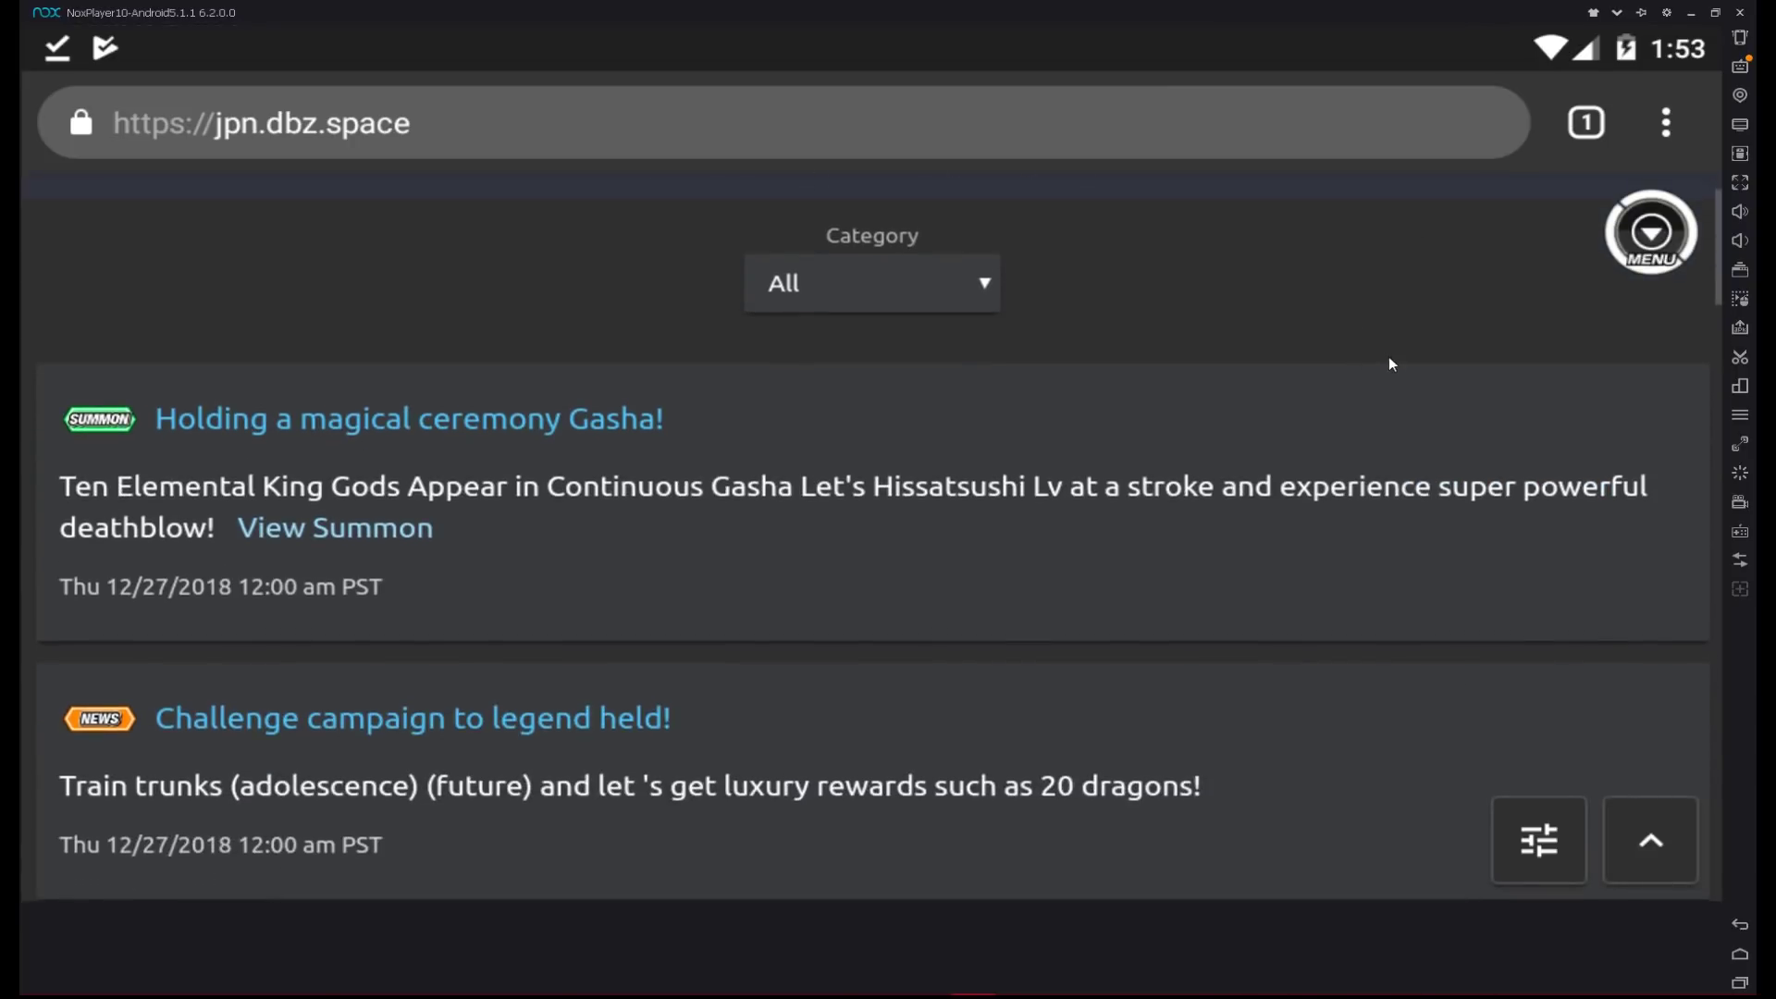
{"action": "left_click", "coordinate": [1624, 261]}
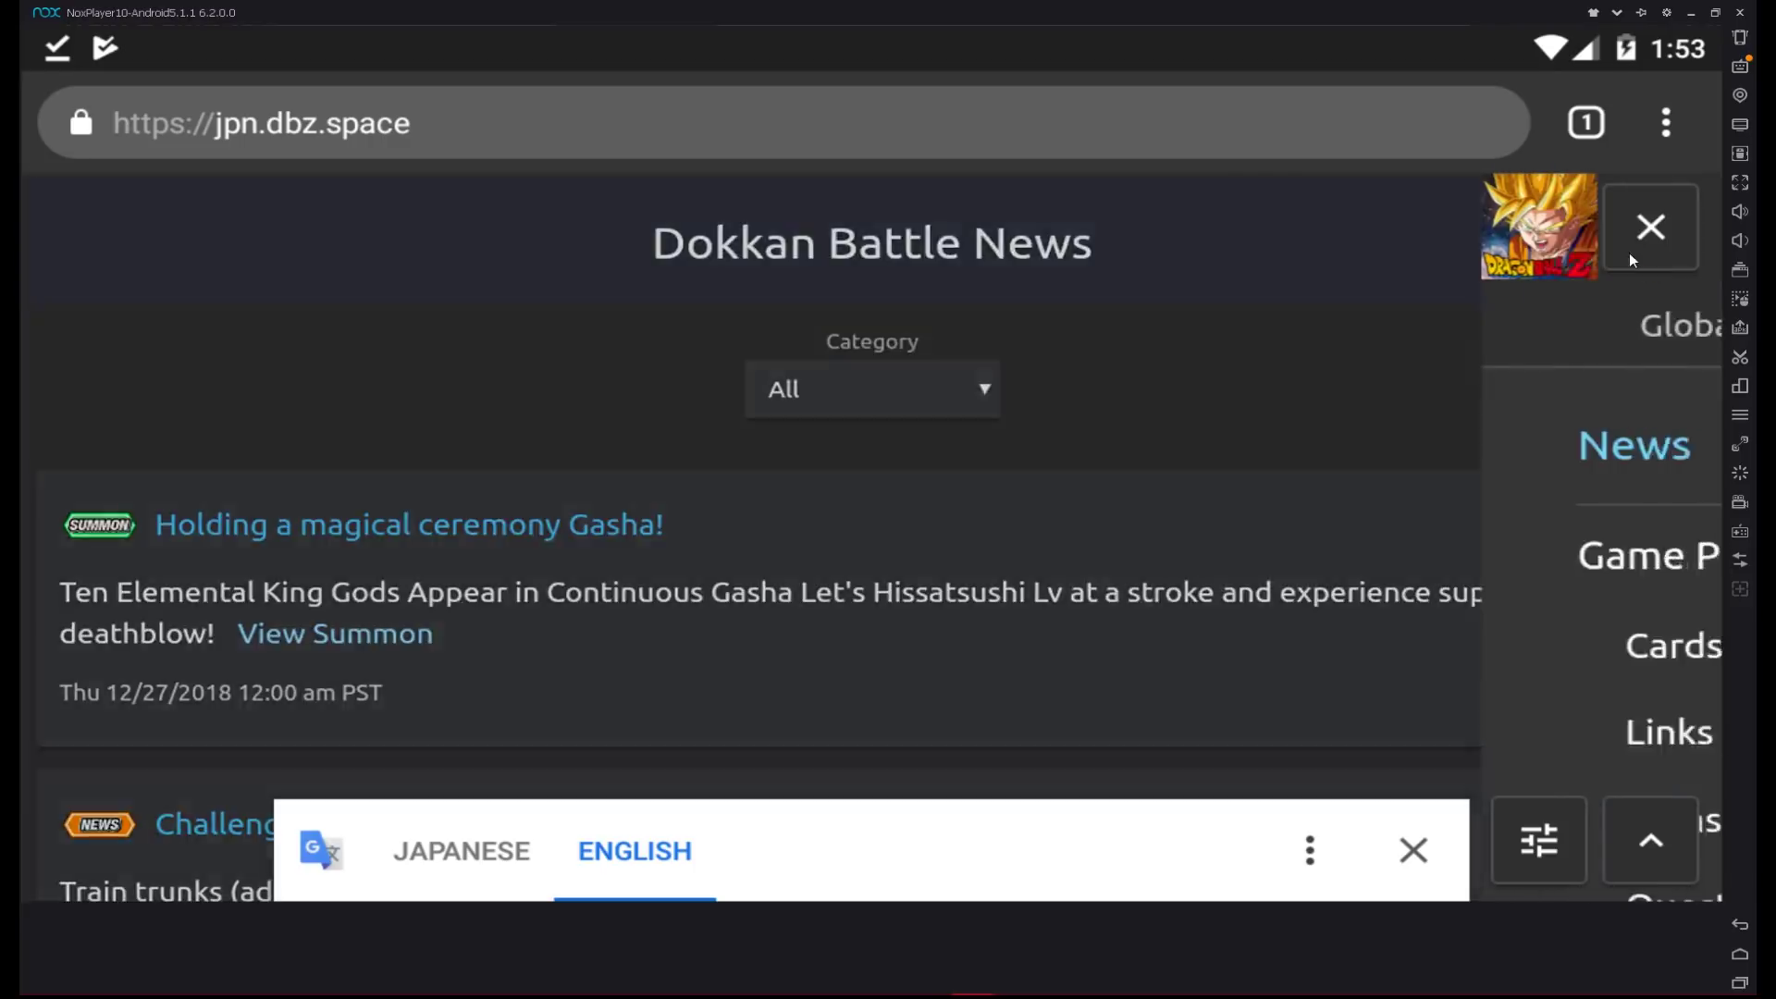
{"action": "scroll", "coordinate": [1406, 527], "scroll_direction": "down", "scroll_amount": 3}
{"action": "scroll", "coordinate": [1386, 512], "scroll_direction": "down", "scroll_amount": 7}
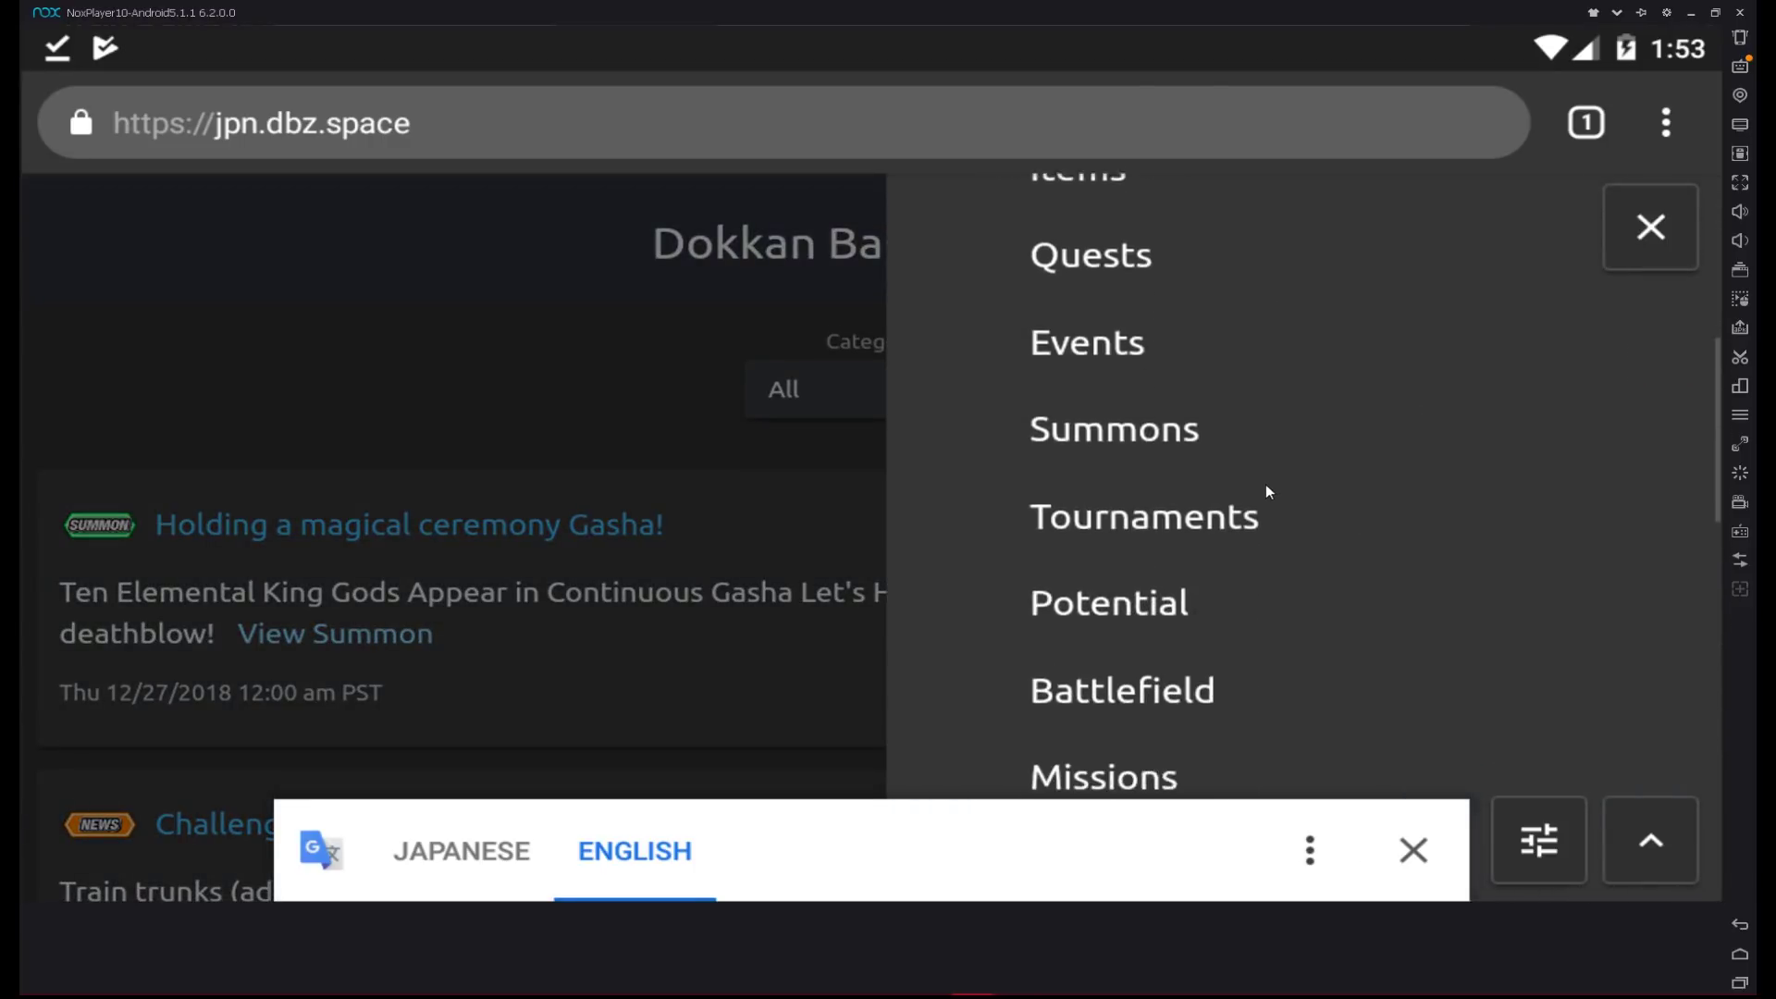
{"action": "scroll", "coordinate": [1202, 476], "scroll_direction": "down", "scroll_amount": 7}
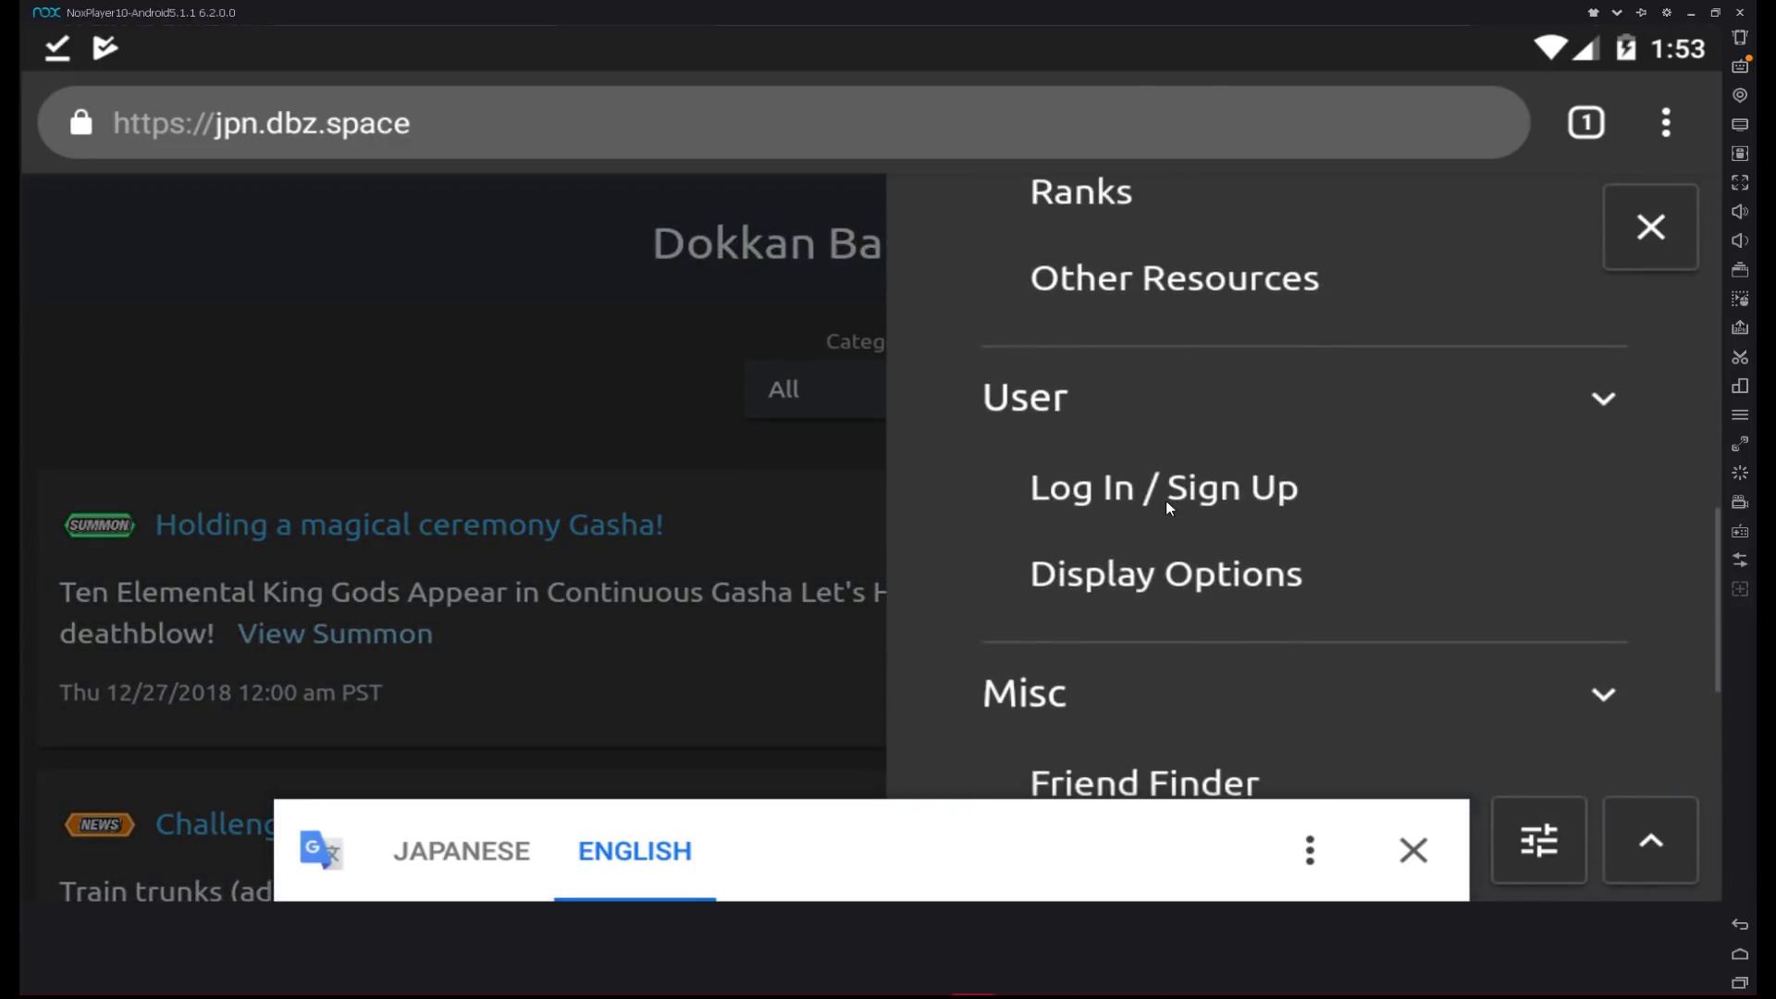
{"action": "left_click", "coordinate": [1171, 548]}
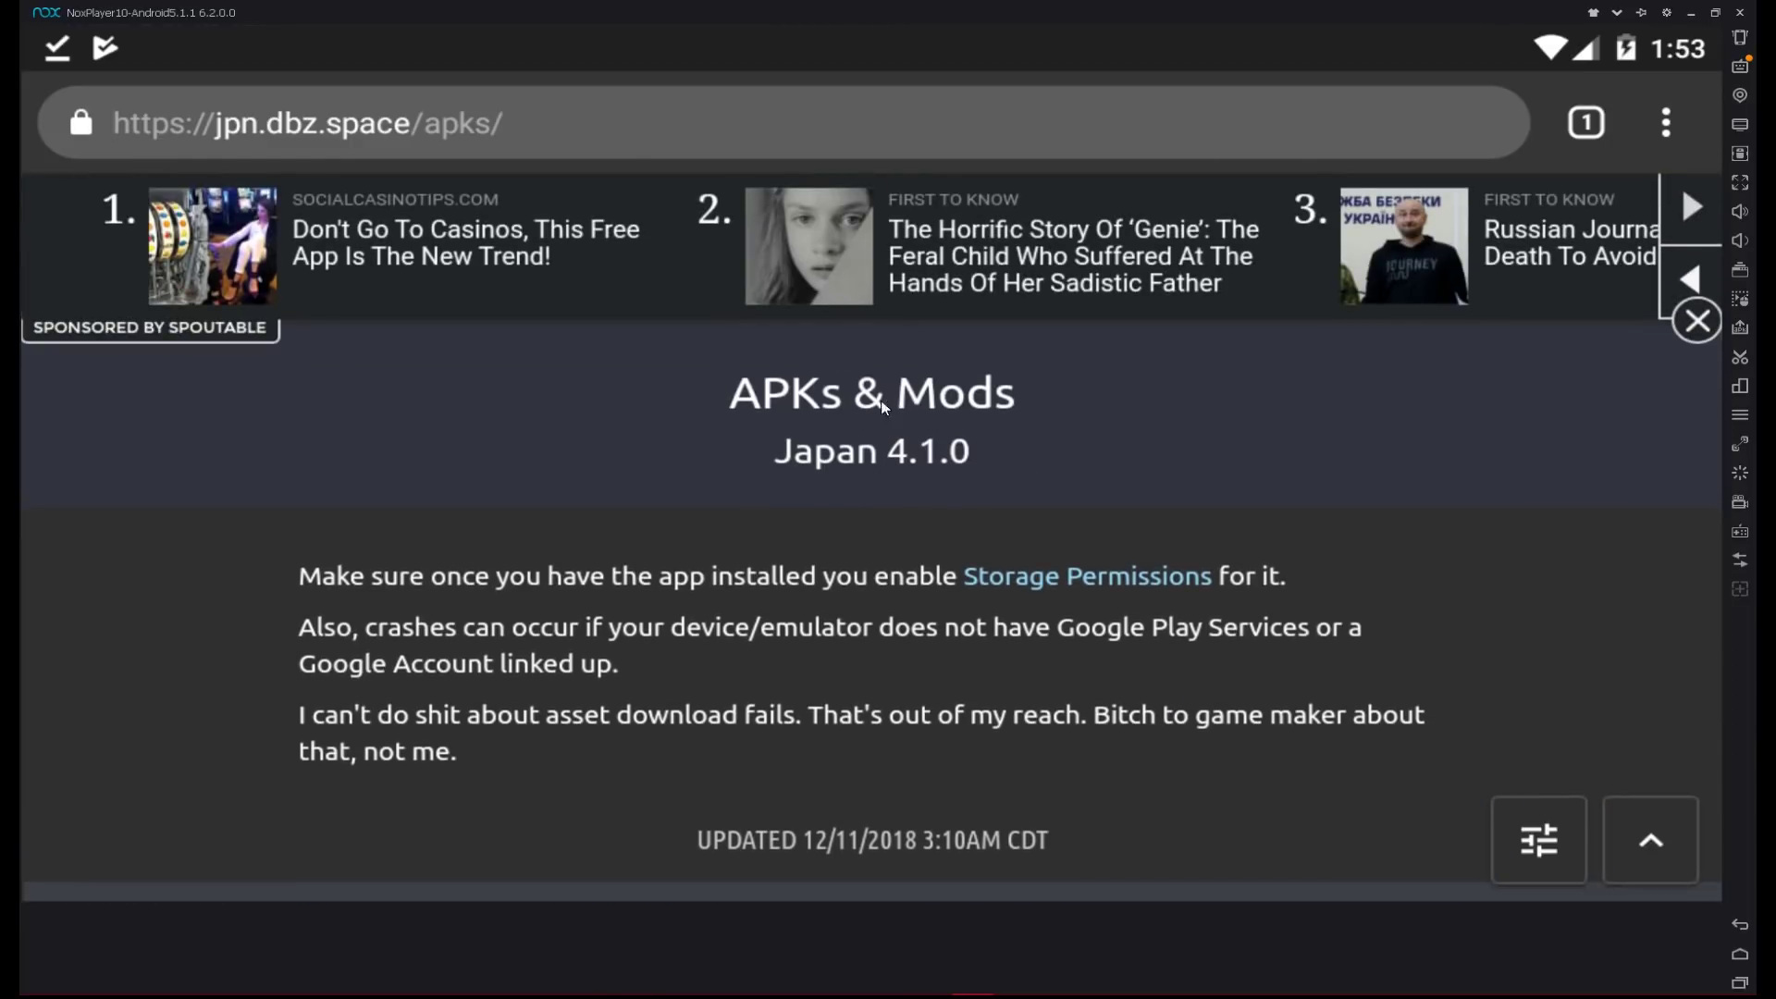
Try the Client 1 - NONE link, then return to the Japanese news home page
{"action": "scroll", "coordinate": [862, 558], "scroll_direction": "down", "scroll_amount": 2}
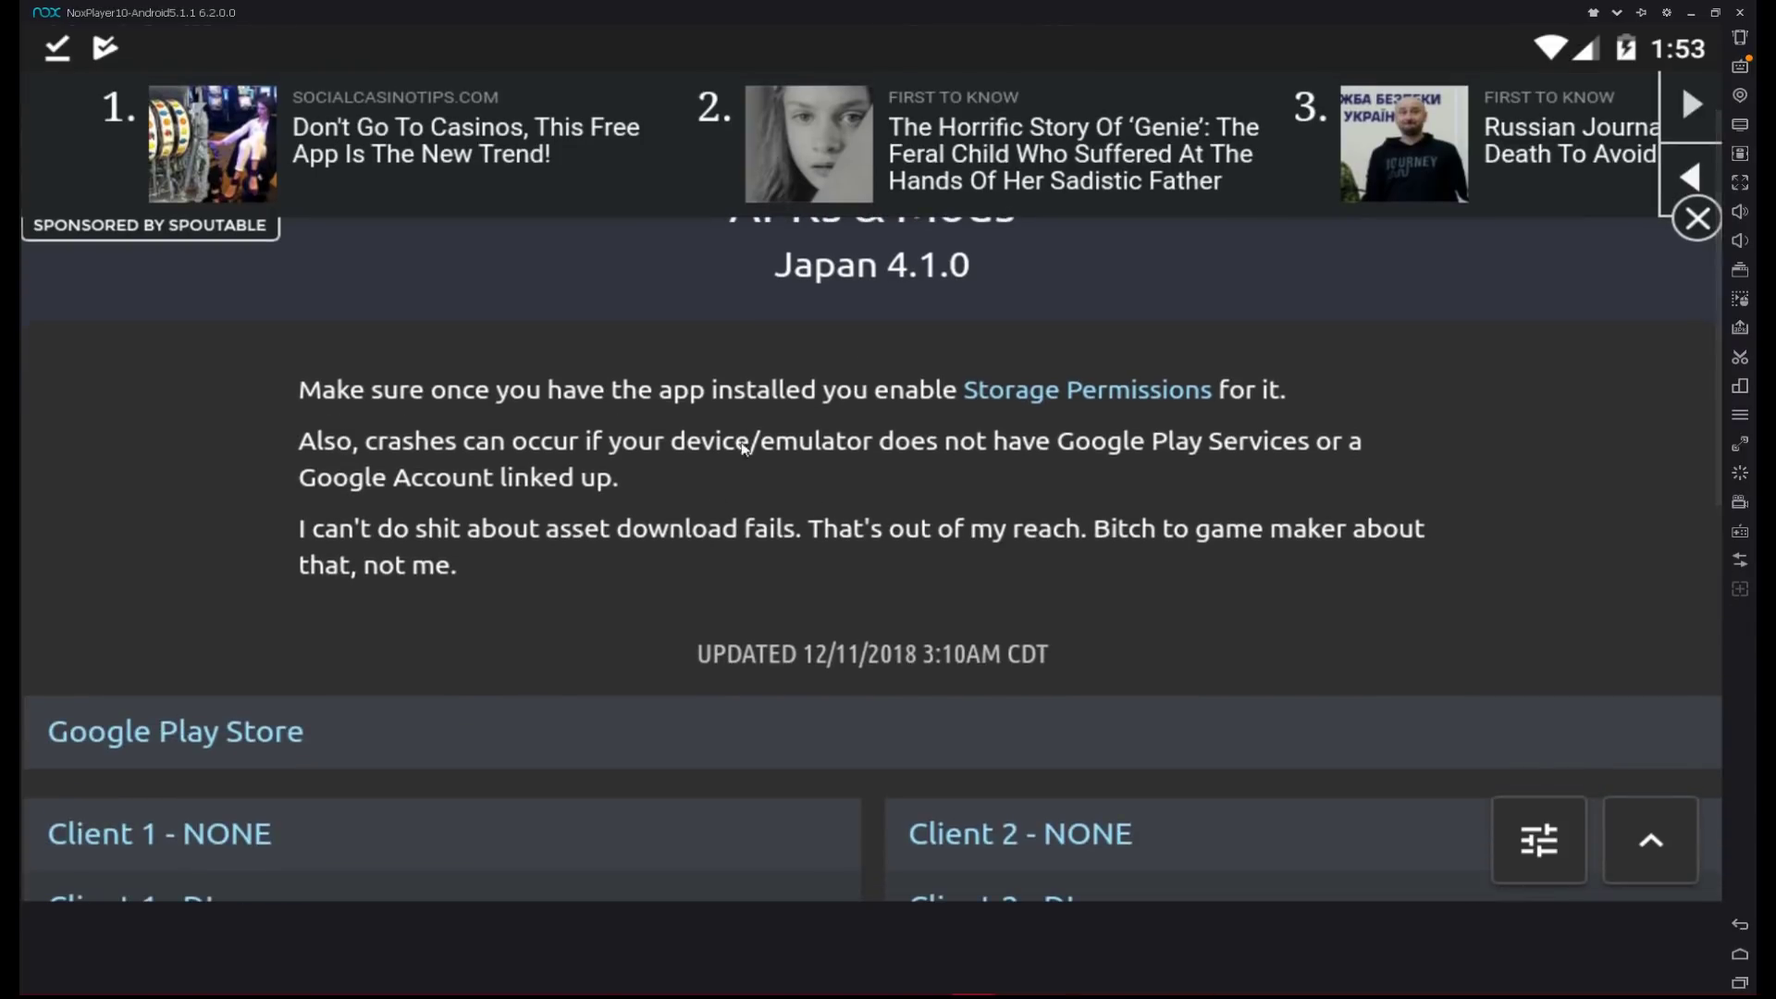
{"action": "scroll", "coordinate": [759, 444], "scroll_direction": "down", "scroll_amount": 1}
{"action": "scroll", "coordinate": [308, 553], "scroll_direction": "down", "scroll_amount": 1}
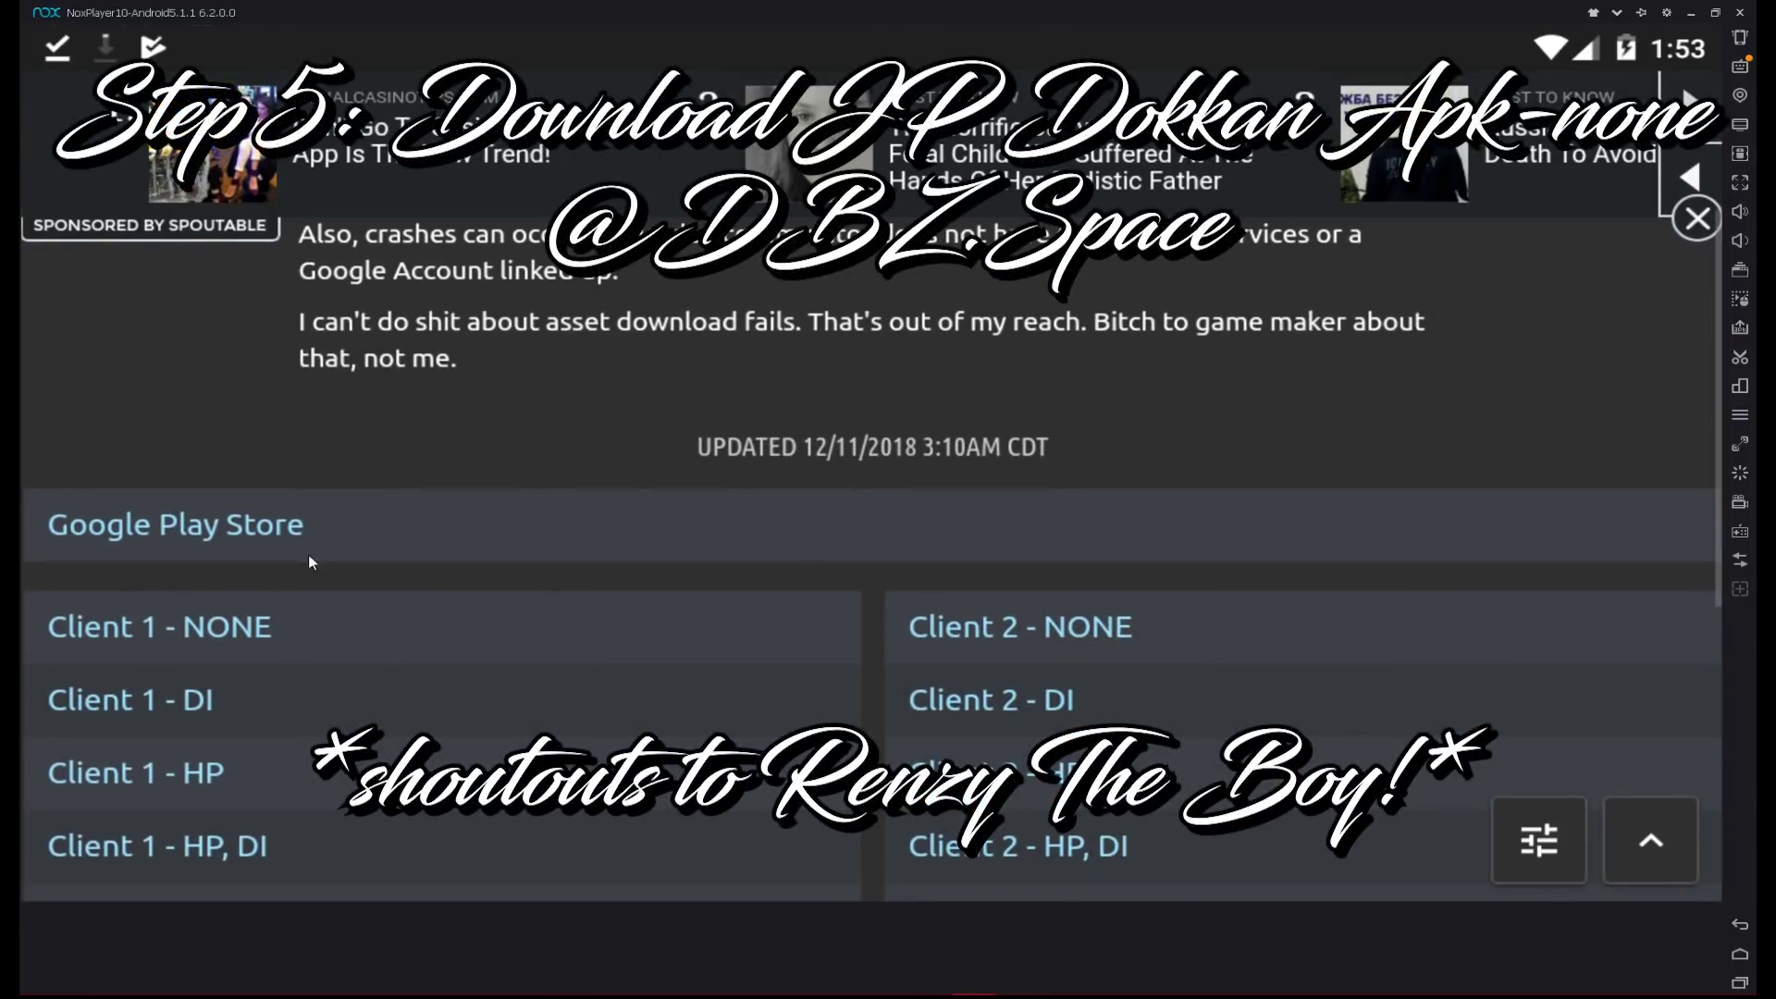
{"action": "left_click", "coordinate": [225, 623]}
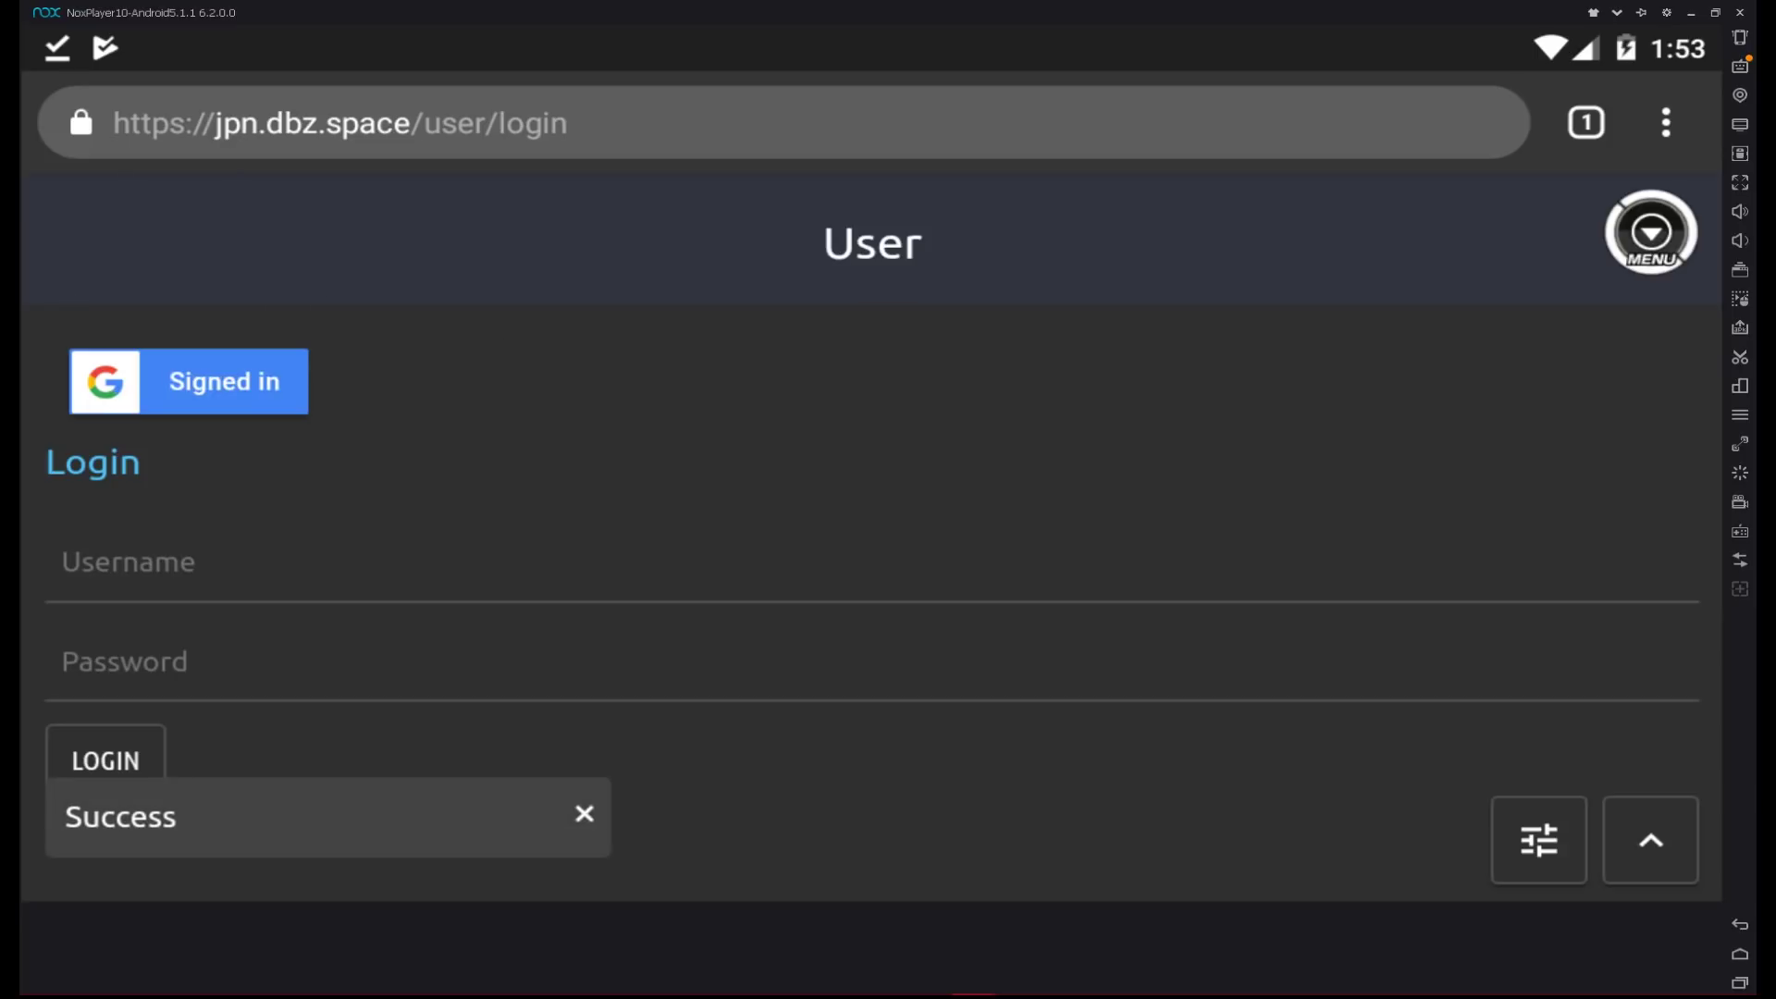
{"action": "left_click", "coordinate": [212, 401]}
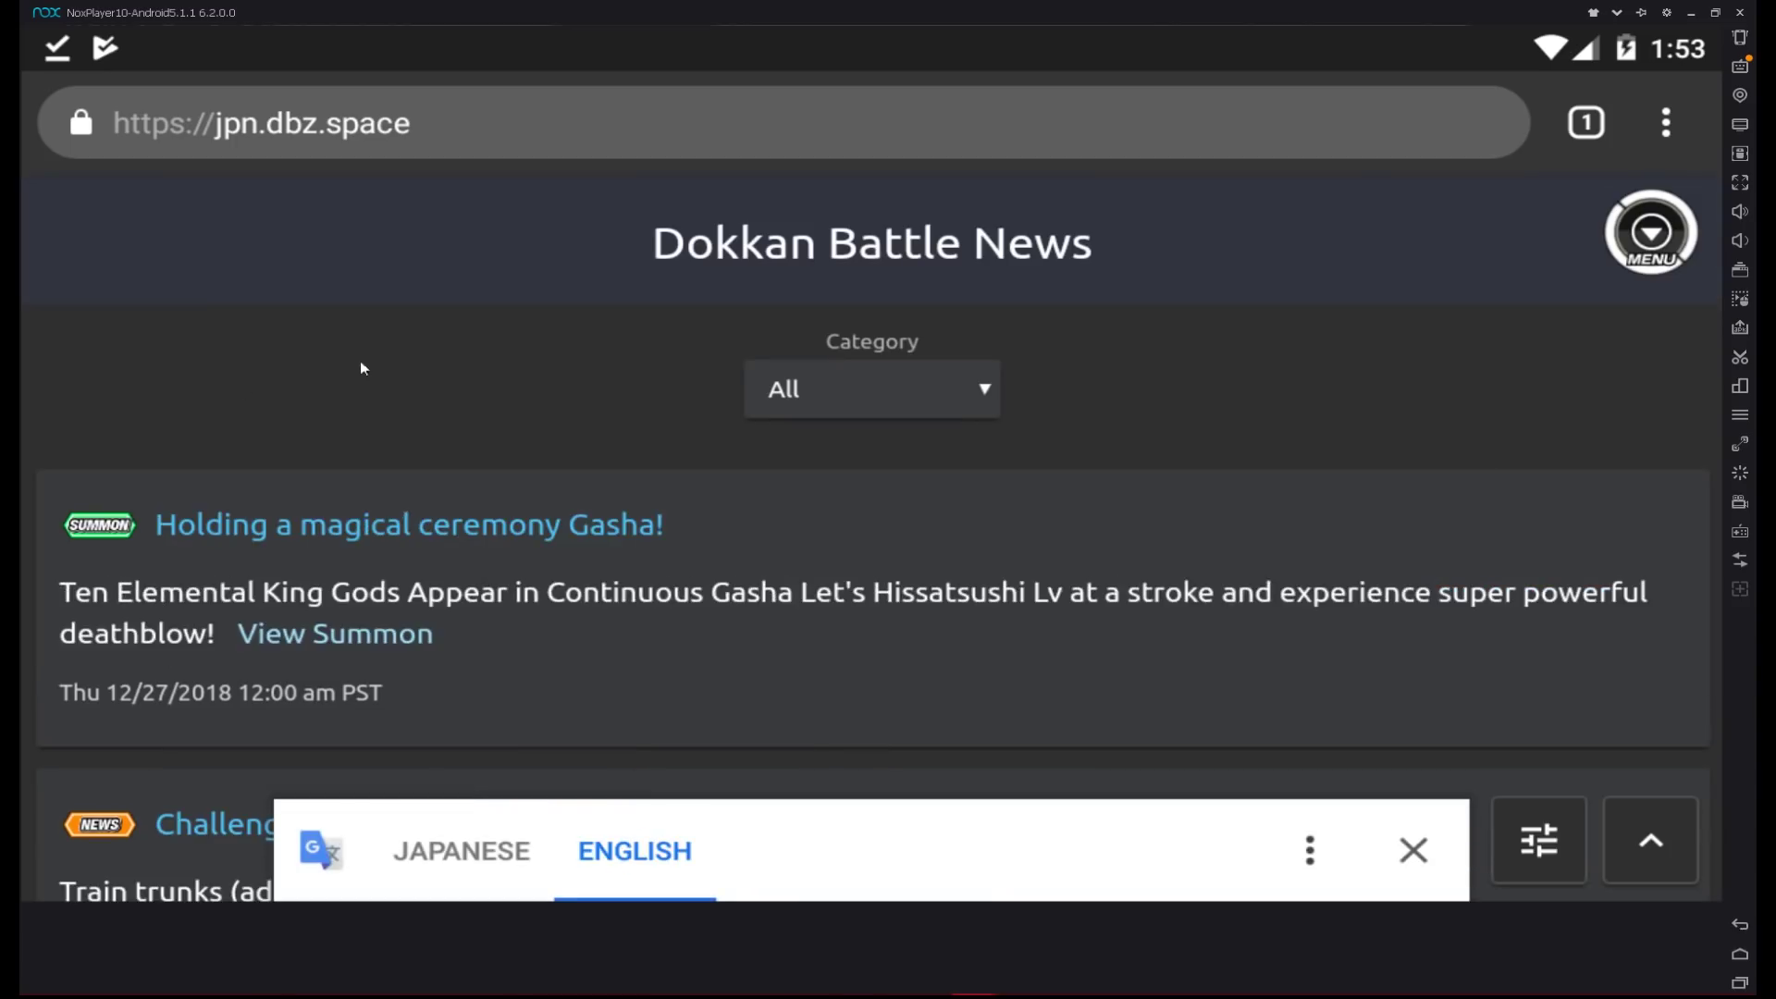
Reopen the Japan 4.1.0 APKs & Mods page and scroll to the Client 1/Client 2 links
{"action": "left_click", "coordinate": [1665, 230]}
{"action": "scroll", "coordinate": [1264, 558], "scroll_direction": "down", "scroll_amount": 3}
{"action": "scroll", "coordinate": [1241, 570], "scroll_direction": "down", "scroll_amount": 15}
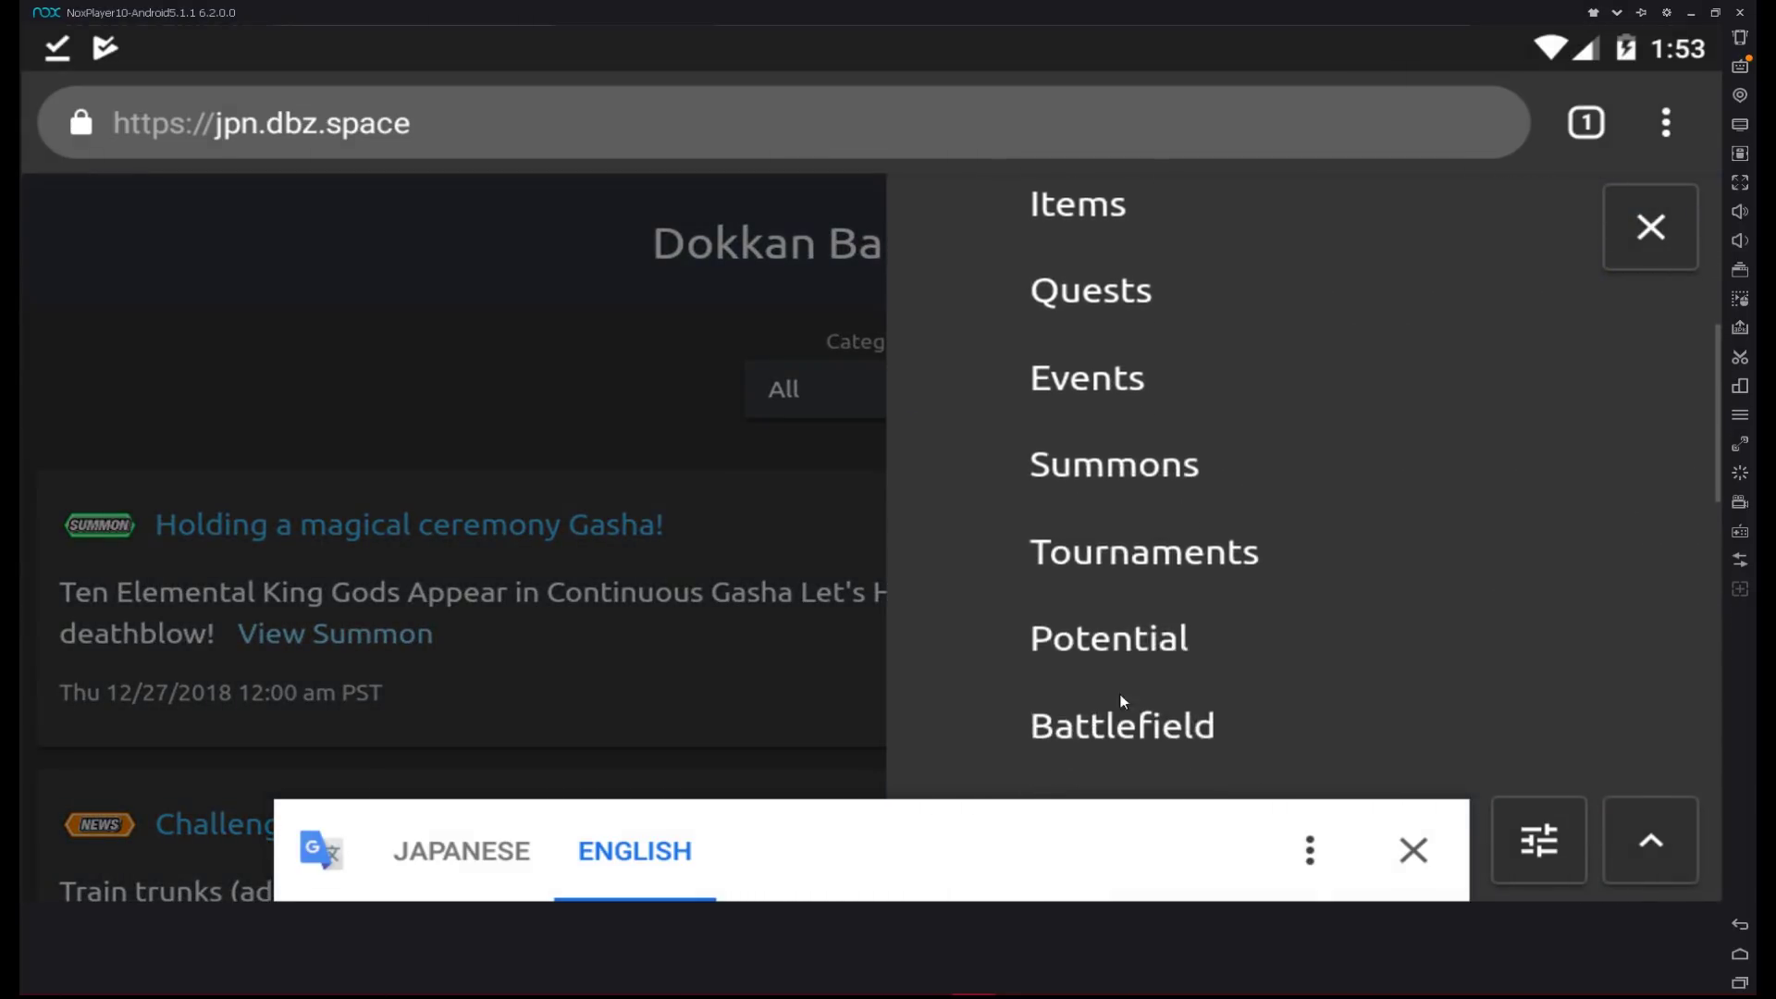
{"action": "scroll", "coordinate": [1130, 494], "scroll_direction": "down", "scroll_amount": 5}
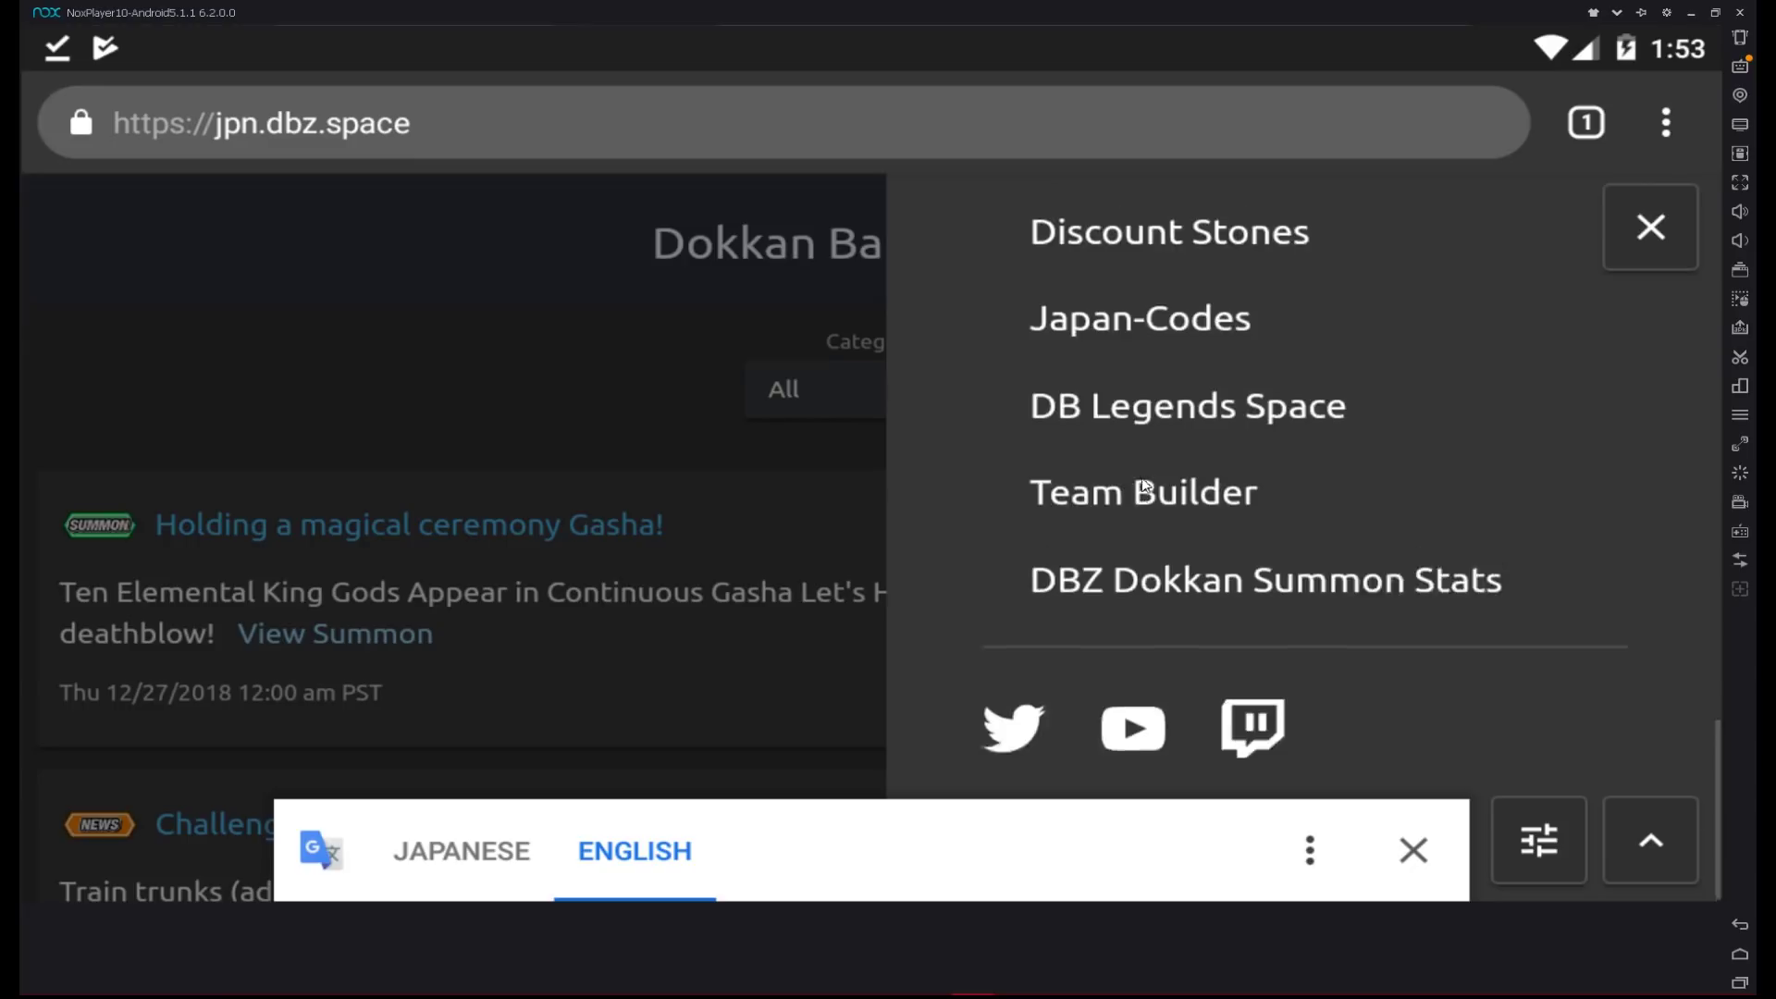
{"action": "scroll", "coordinate": [1146, 433], "scroll_direction": "up", "scroll_amount": 3}
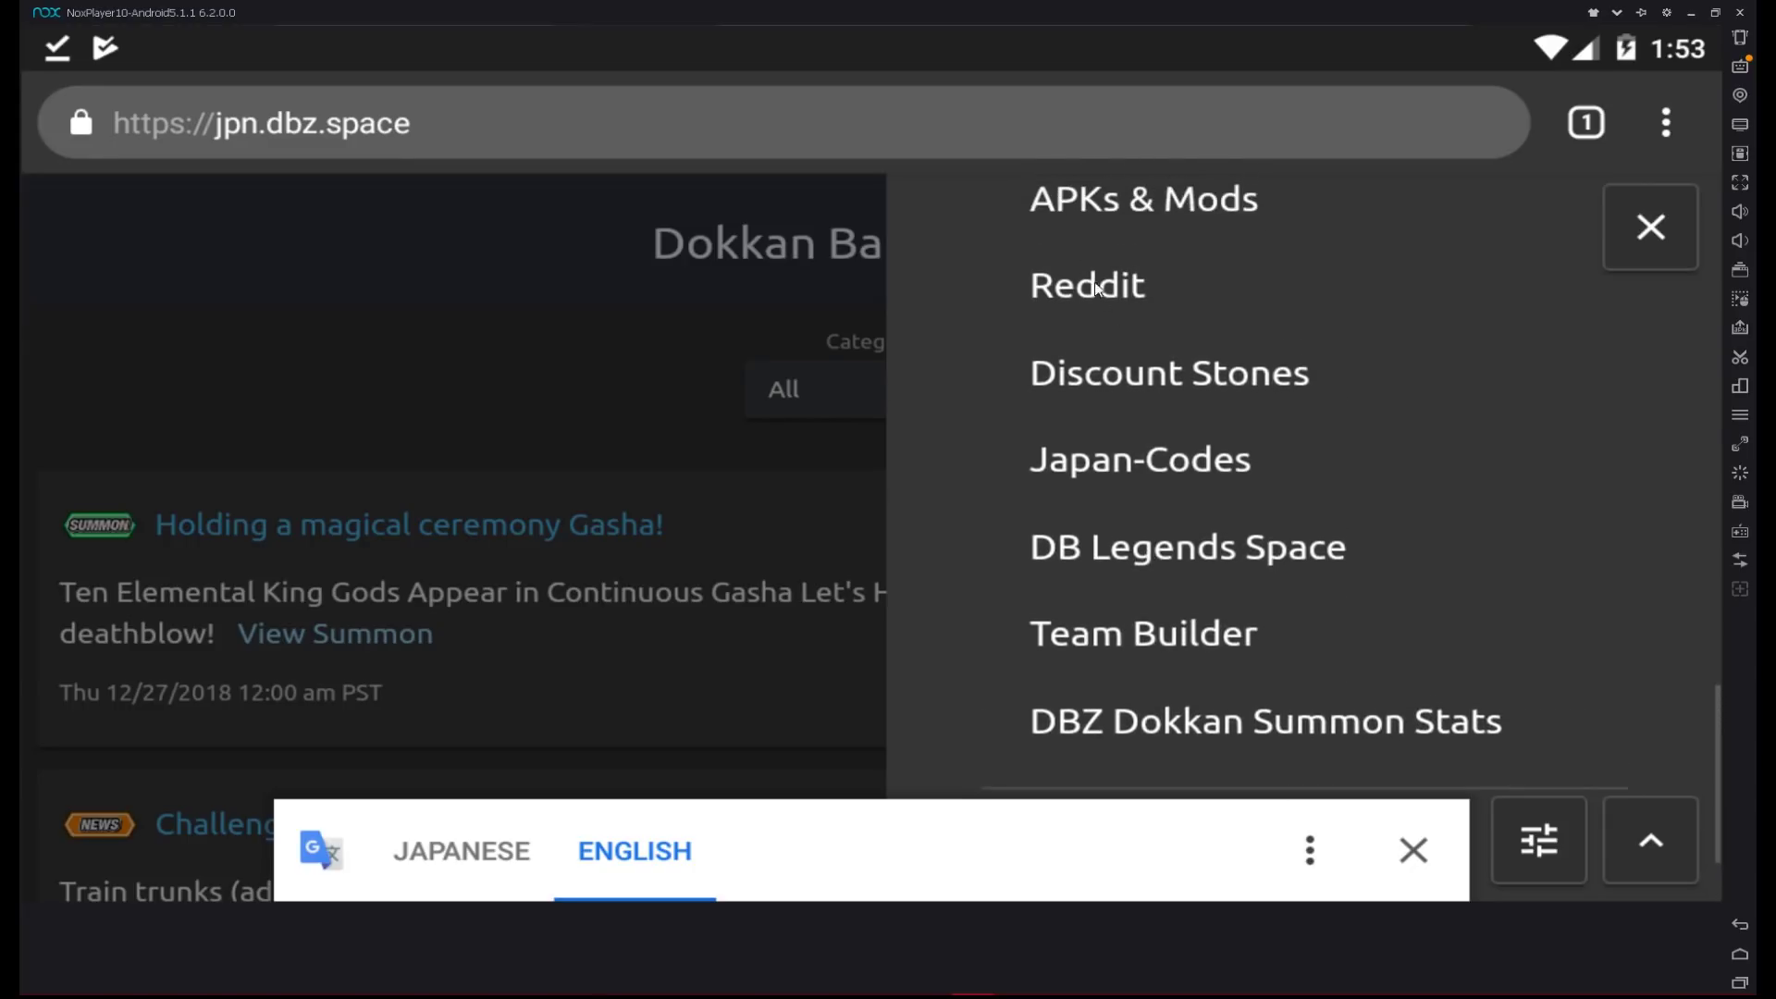
{"action": "left_click", "coordinate": [1075, 200]}
{"action": "scroll", "coordinate": [693, 458], "scroll_direction": "down", "scroll_amount": 5}
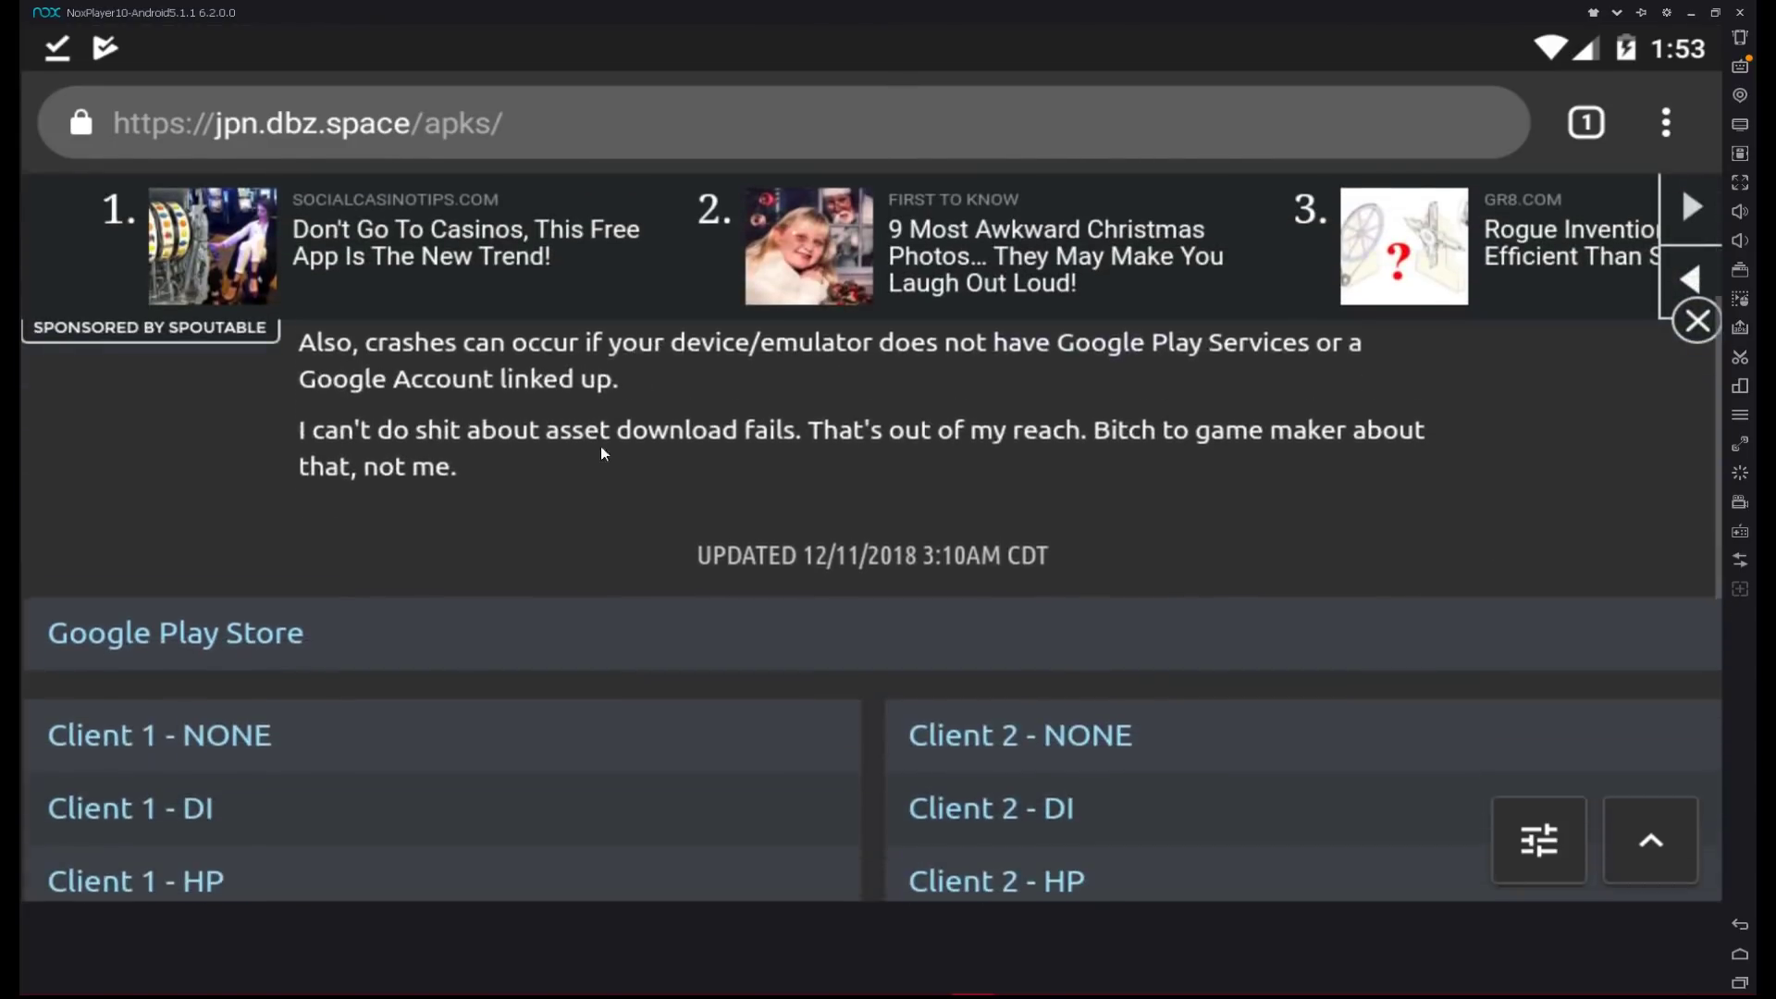
{"action": "scroll", "coordinate": [278, 407], "scroll_direction": "up", "scroll_amount": 5}
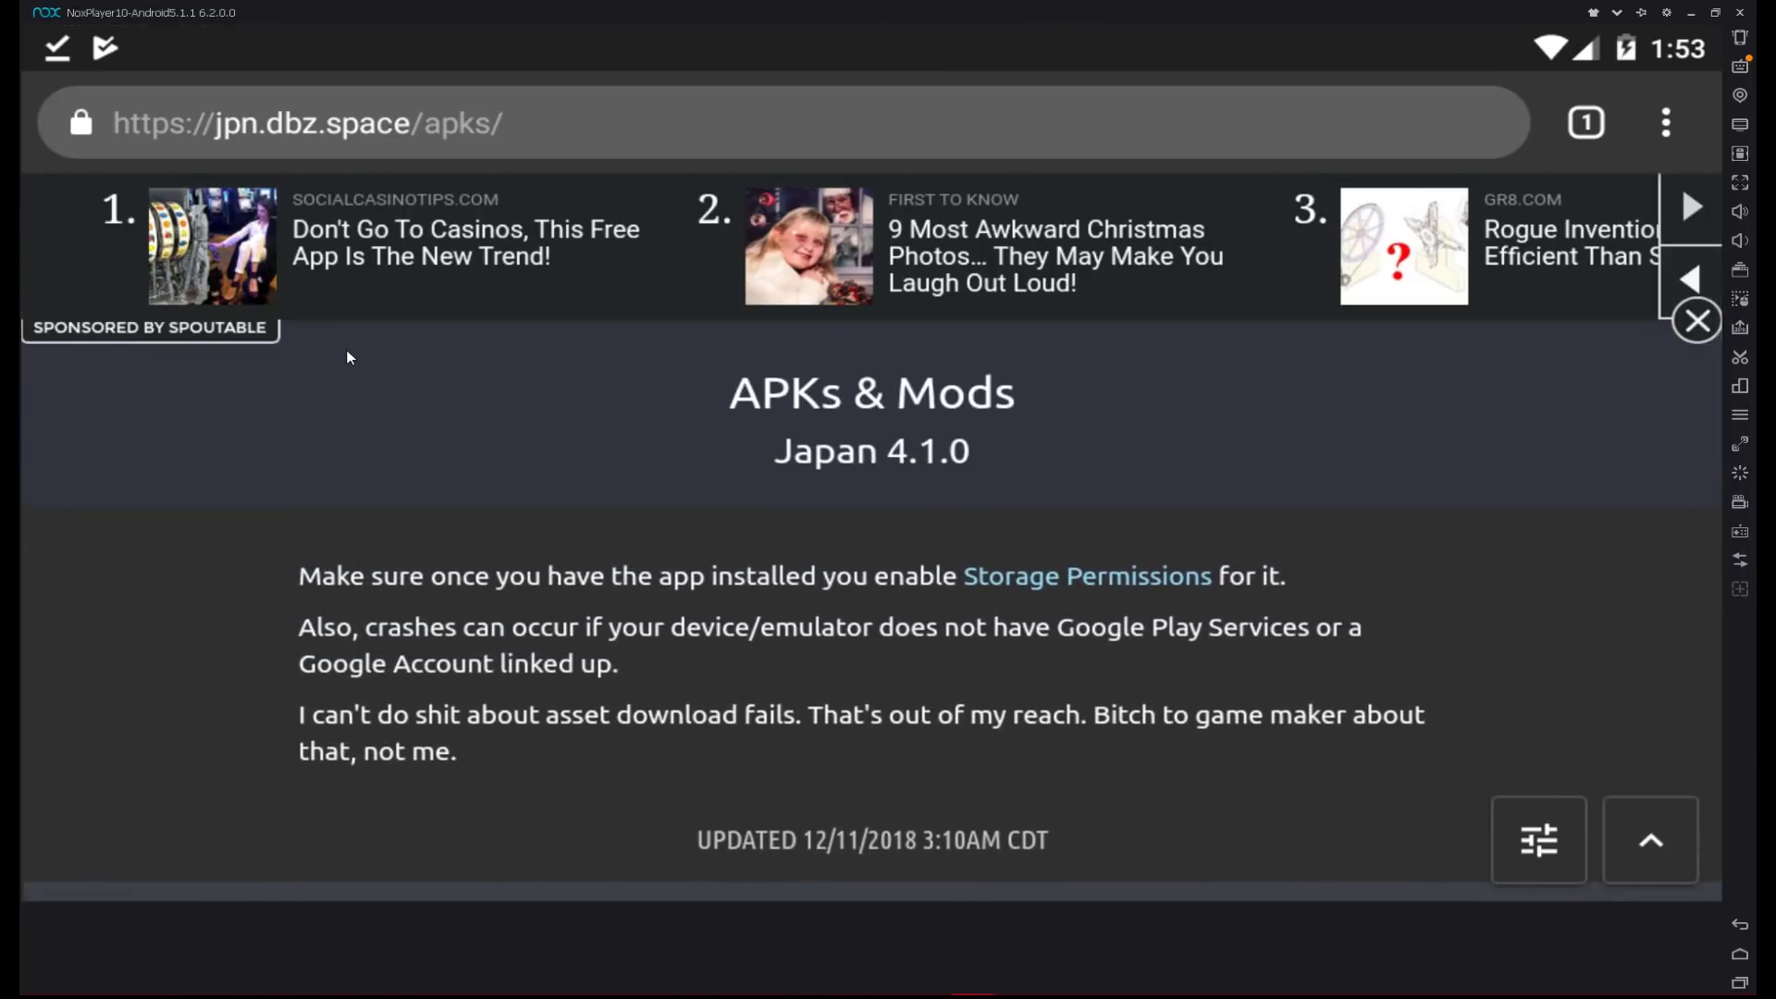
{"action": "scroll", "coordinate": [445, 504], "scroll_direction": "down", "scroll_amount": 2}
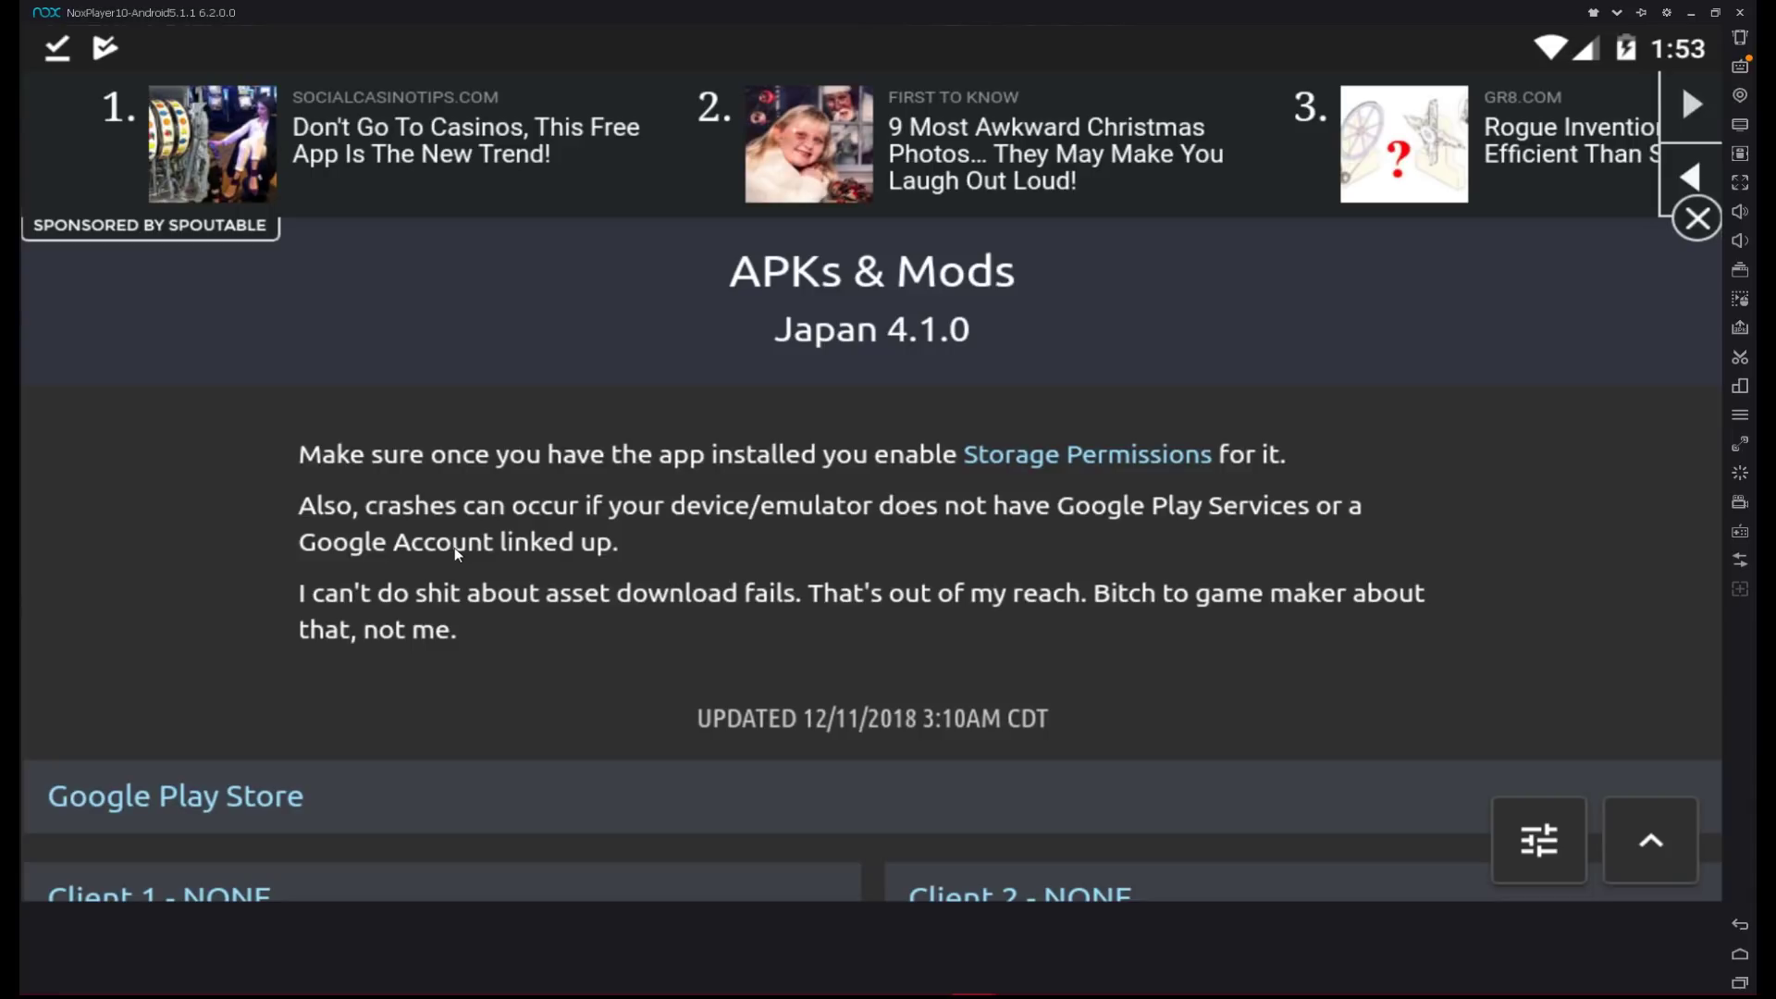
{"action": "scroll", "coordinate": [463, 568], "scroll_direction": "down", "scroll_amount": 2}
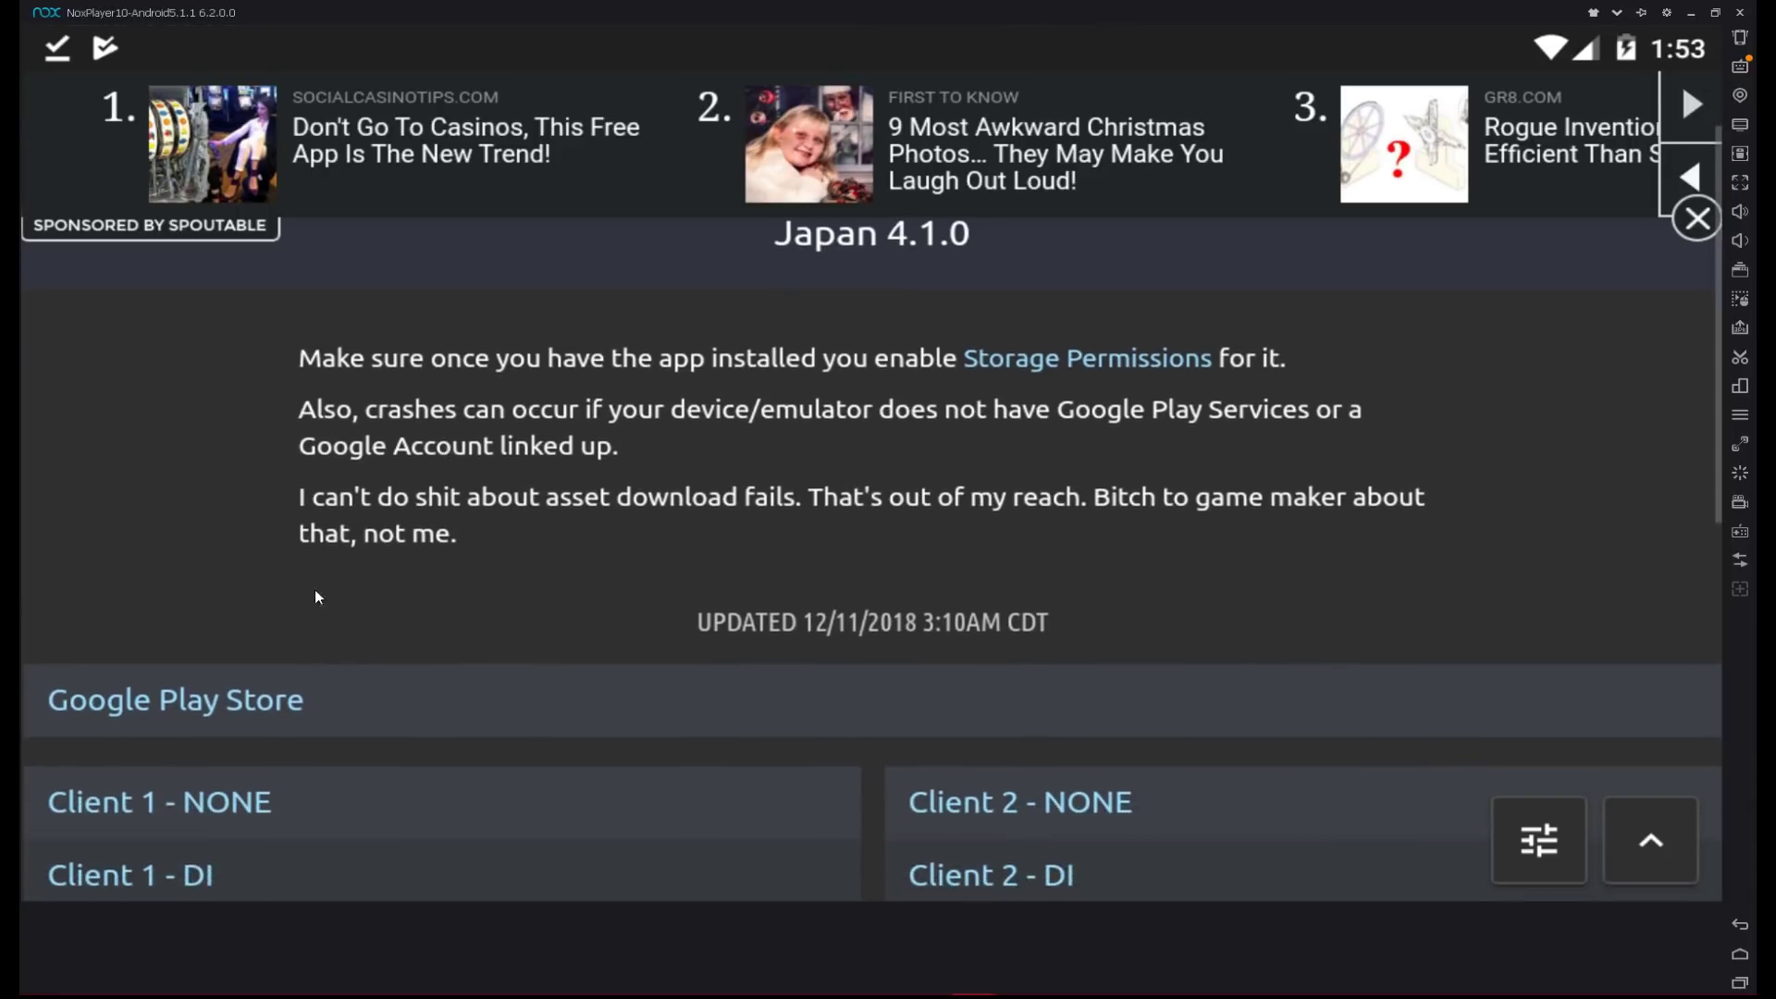
Download the 92.08 MB Client 1 - NONE apk from MediaFire, keeping it despite the warning
{"action": "left_click", "coordinate": [182, 803]}
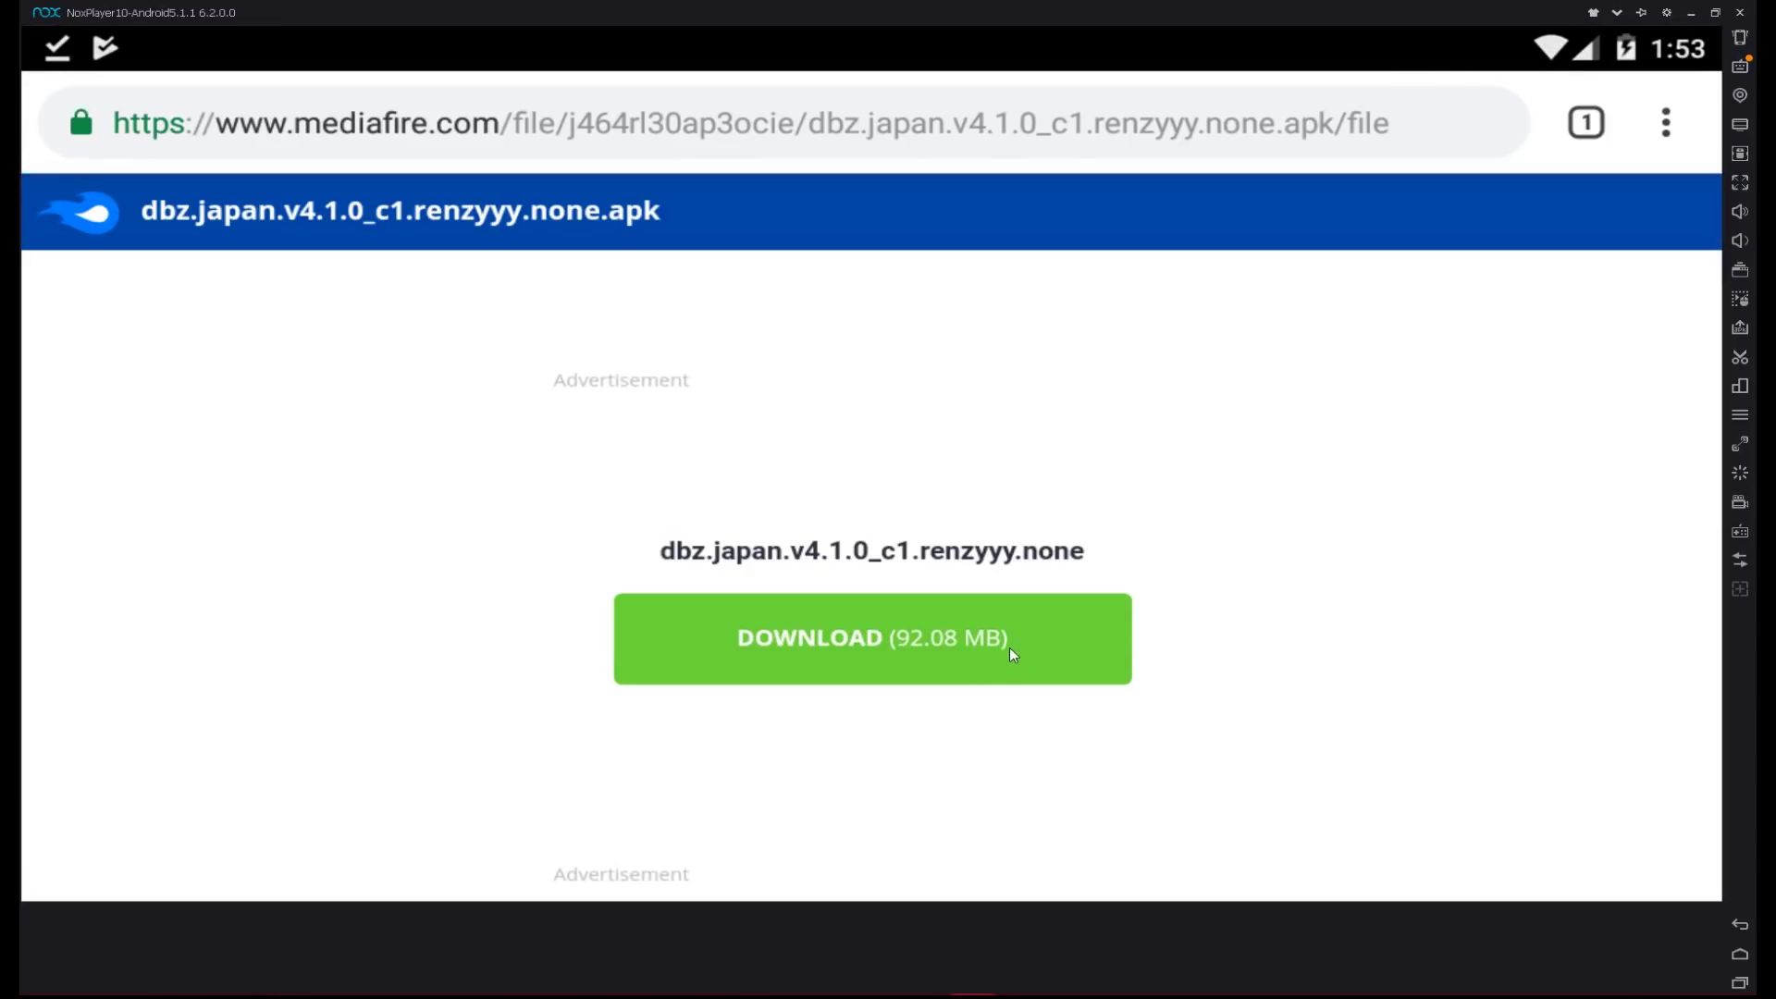
{"action": "left_click", "coordinate": [906, 638]}
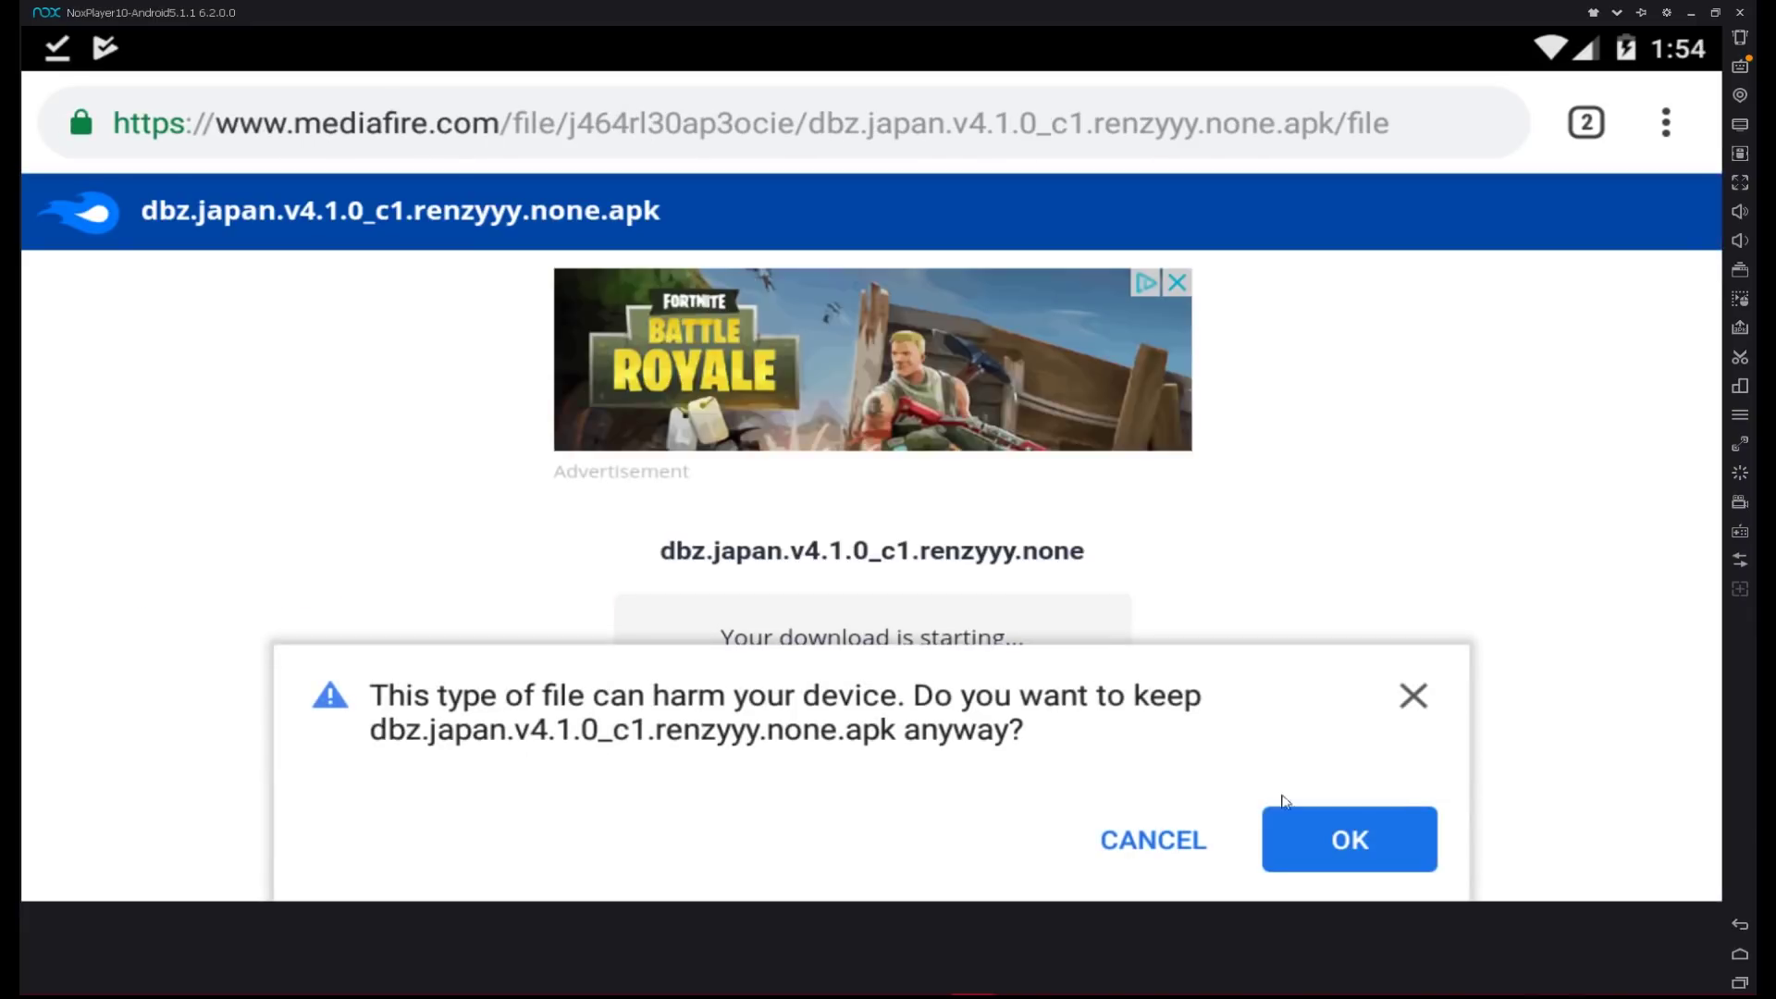
{"action": "left_click", "coordinate": [1351, 842]}
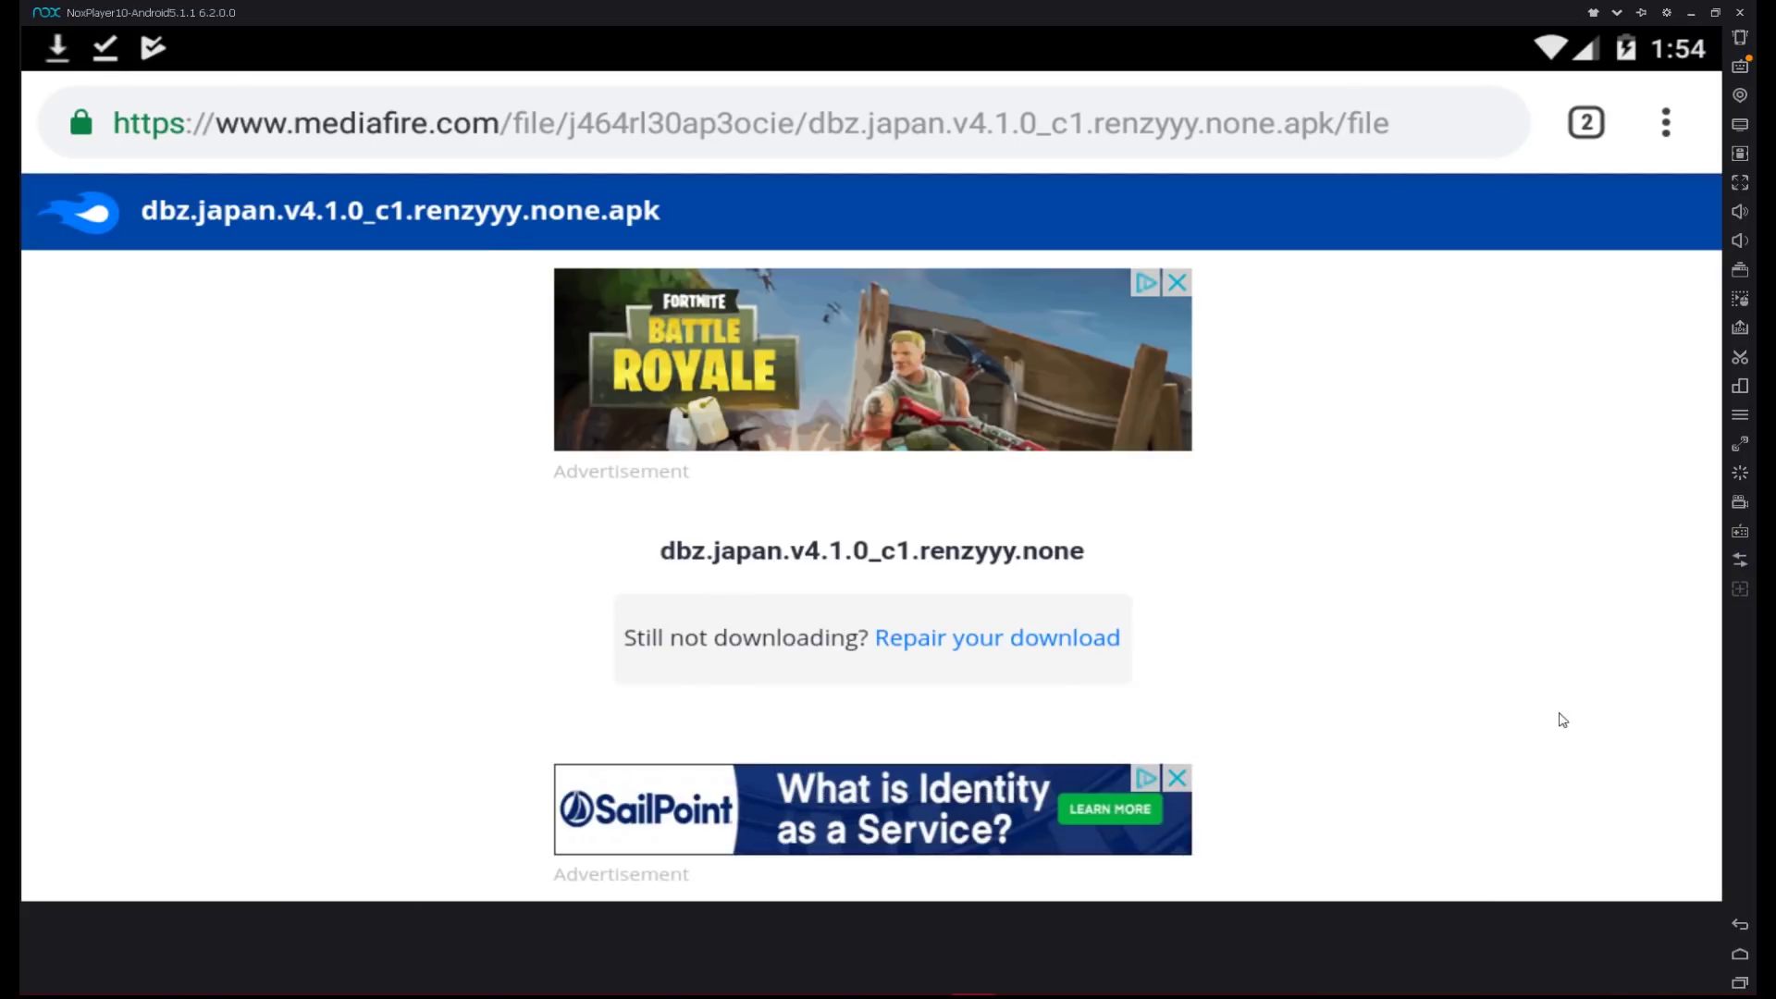
{"action": "left_click", "coordinate": [1739, 956]}
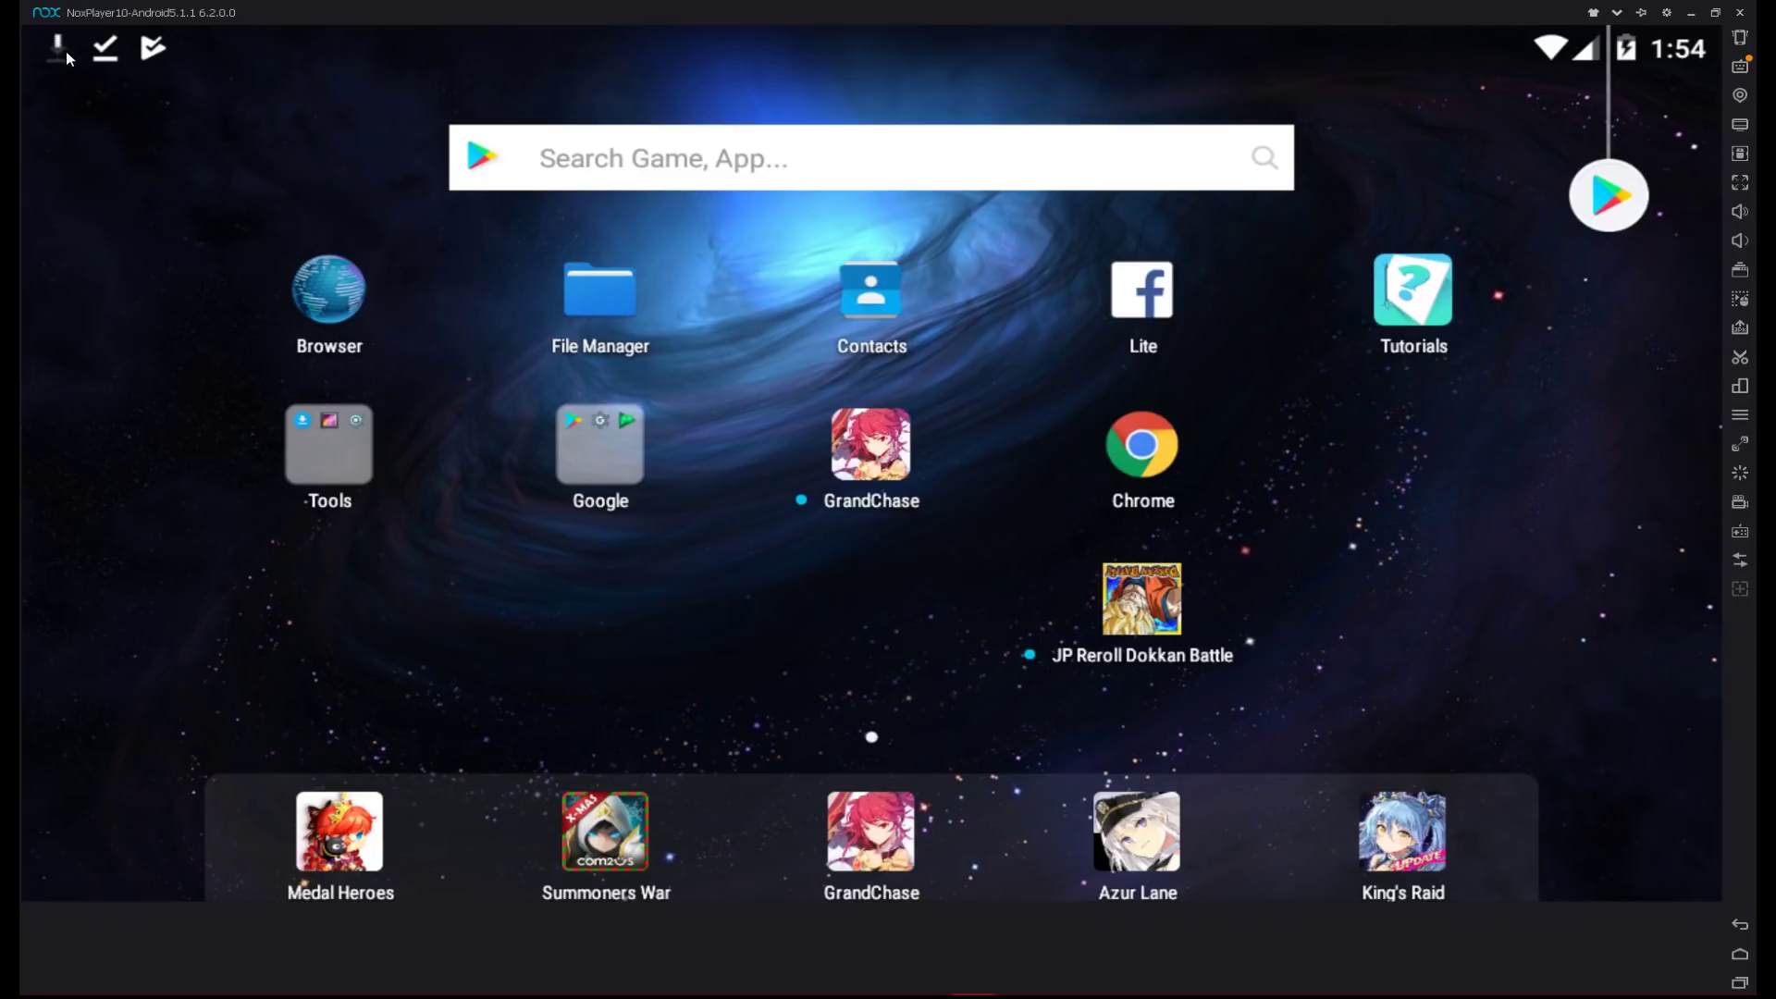
Open notifications and dismiss the reroll-download and apps-updated notices
{"action": "left_click_drag", "start_coordinate": [301, 41], "coordinate": [320, 264]}
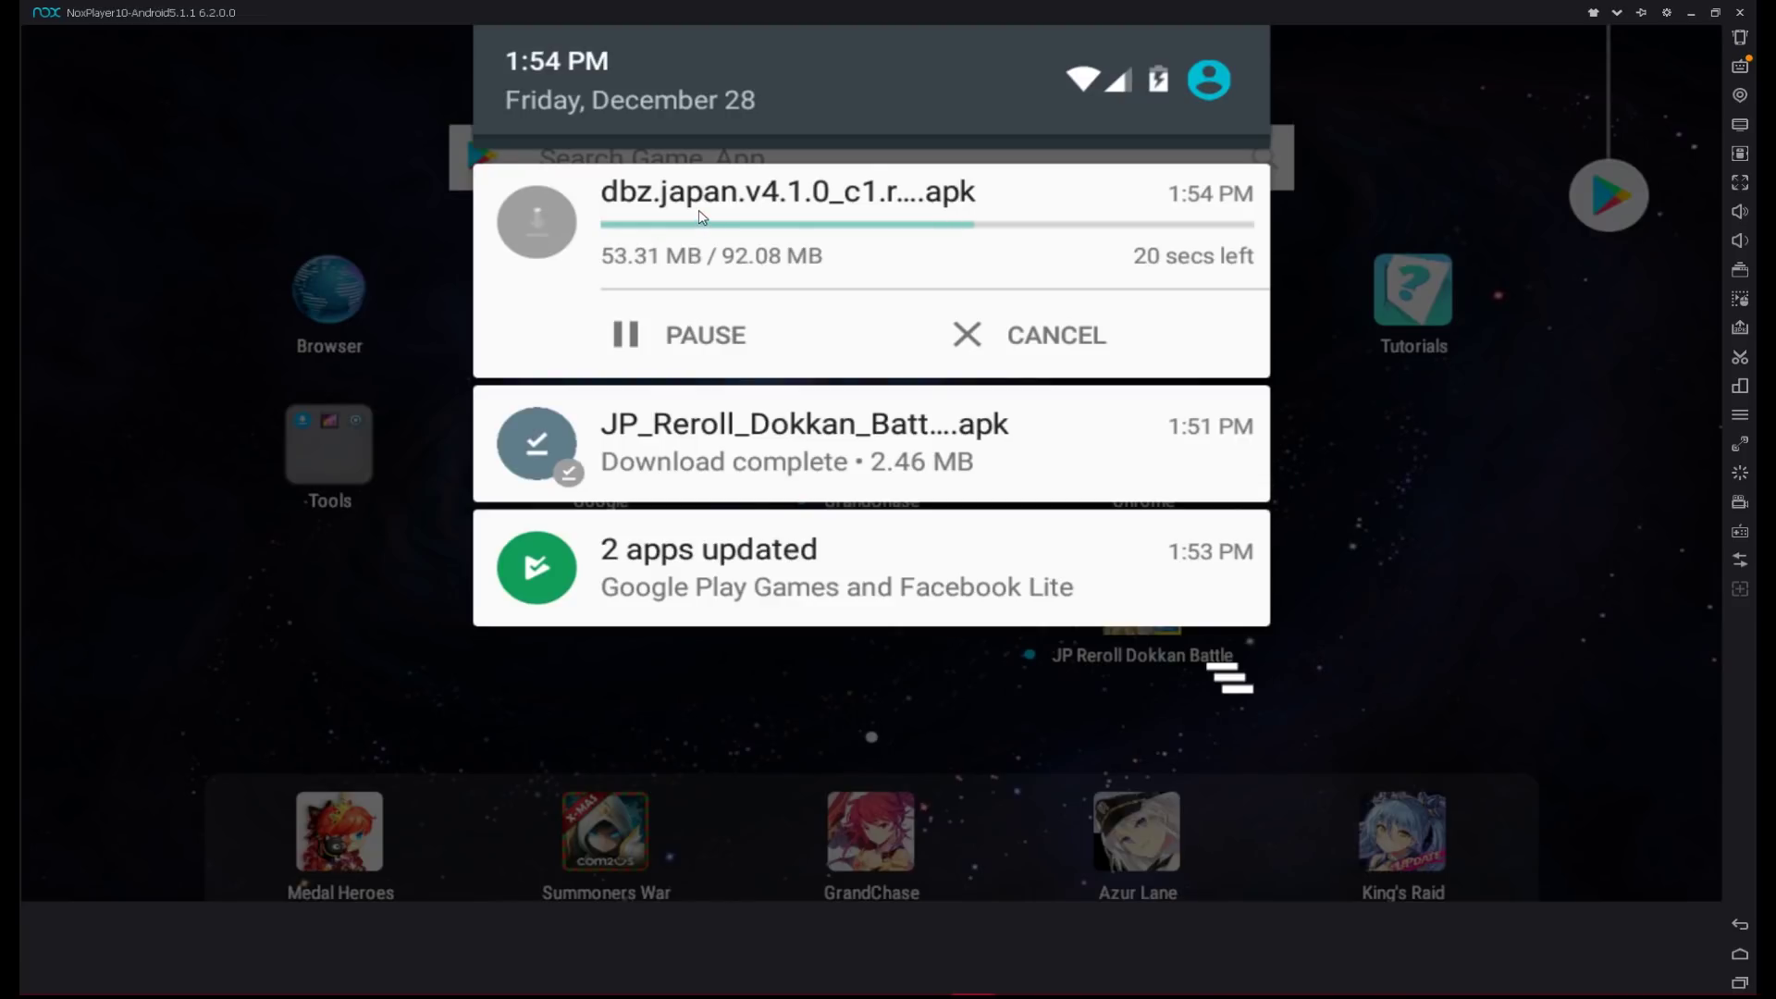
{"action": "left_click_drag", "start_coordinate": [813, 464], "coordinate": [1041, 492]}
{"action": "left_click_drag", "start_coordinate": [879, 467], "coordinate": [980, 427]}
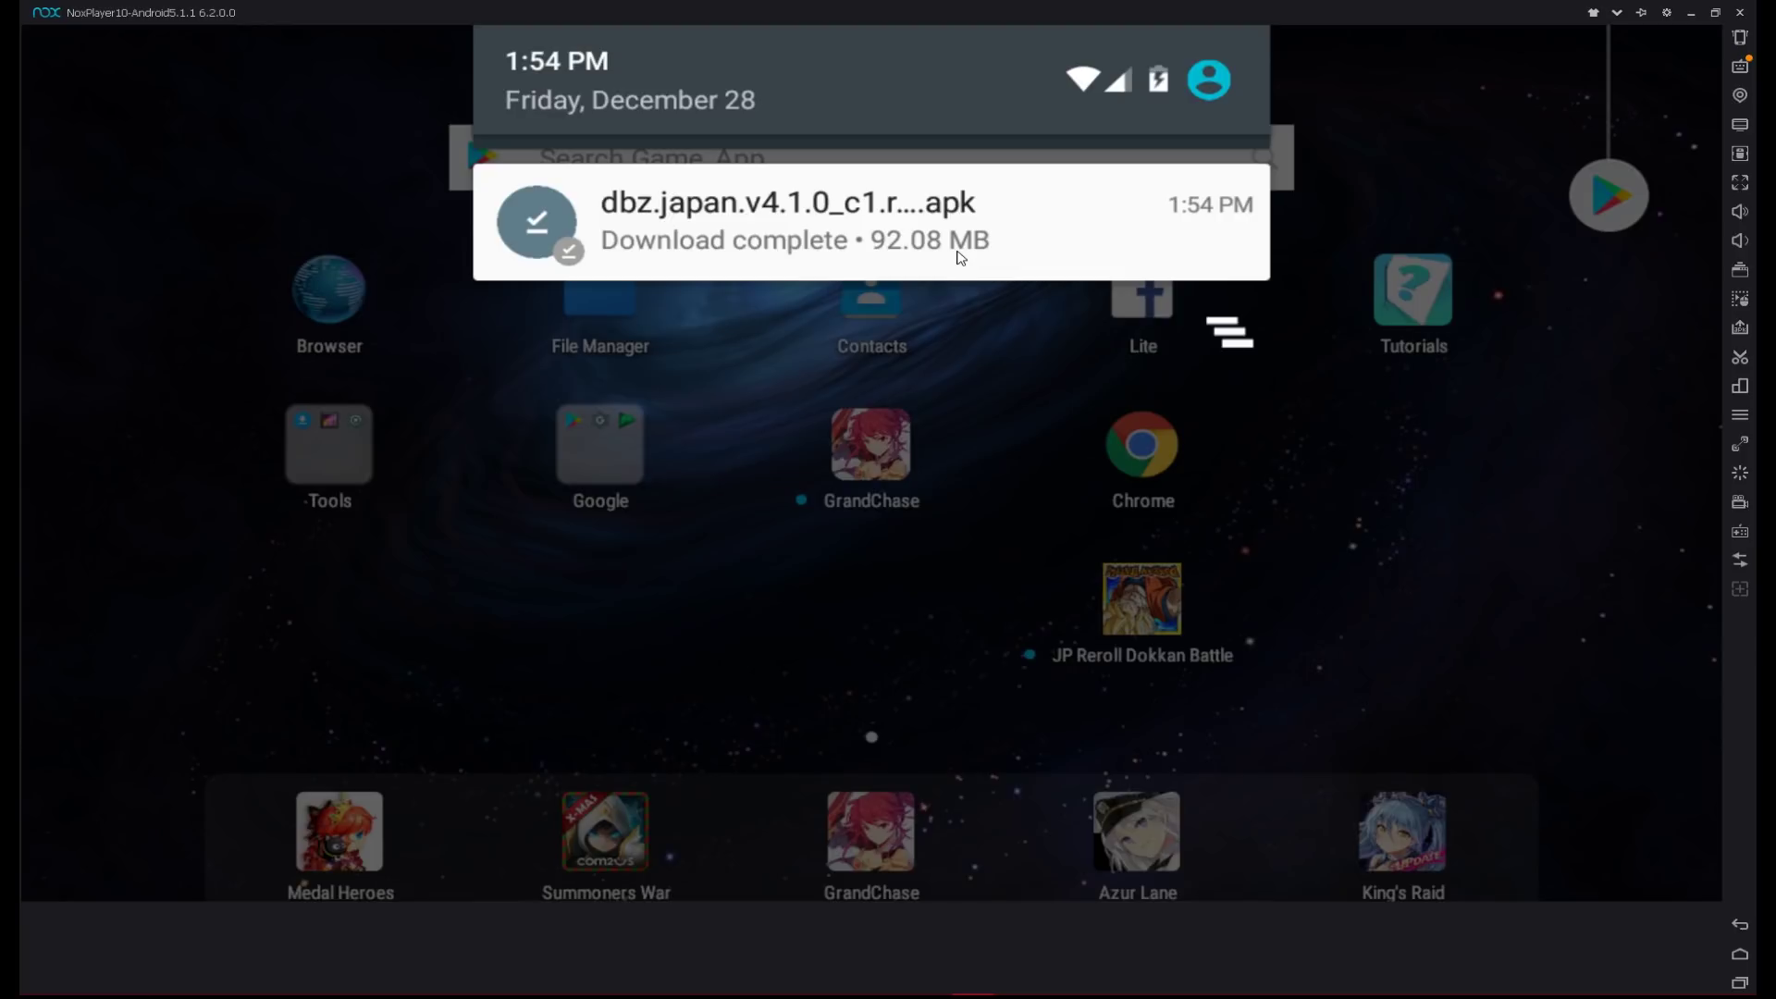
Install the downloaded Japanese Dokkan apk and move the ドッカン icon down one row
{"action": "left_click", "coordinate": [959, 248]}
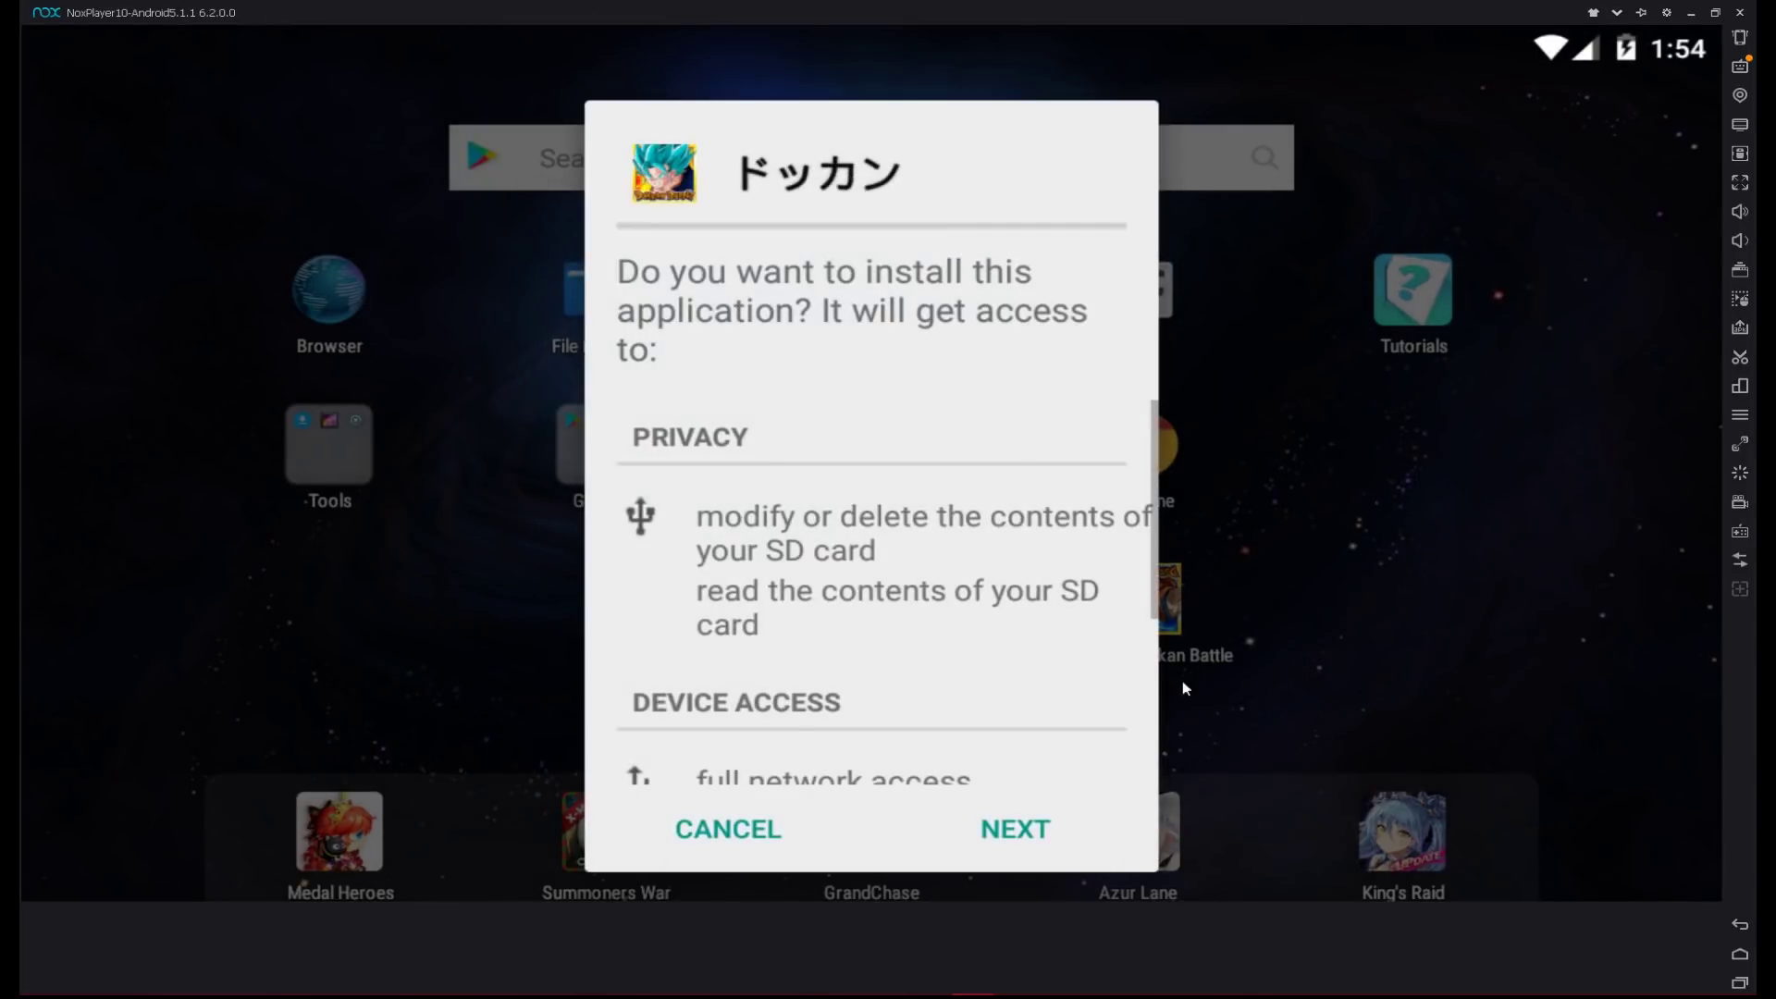
{"action": "left_click", "coordinate": [1036, 832]}
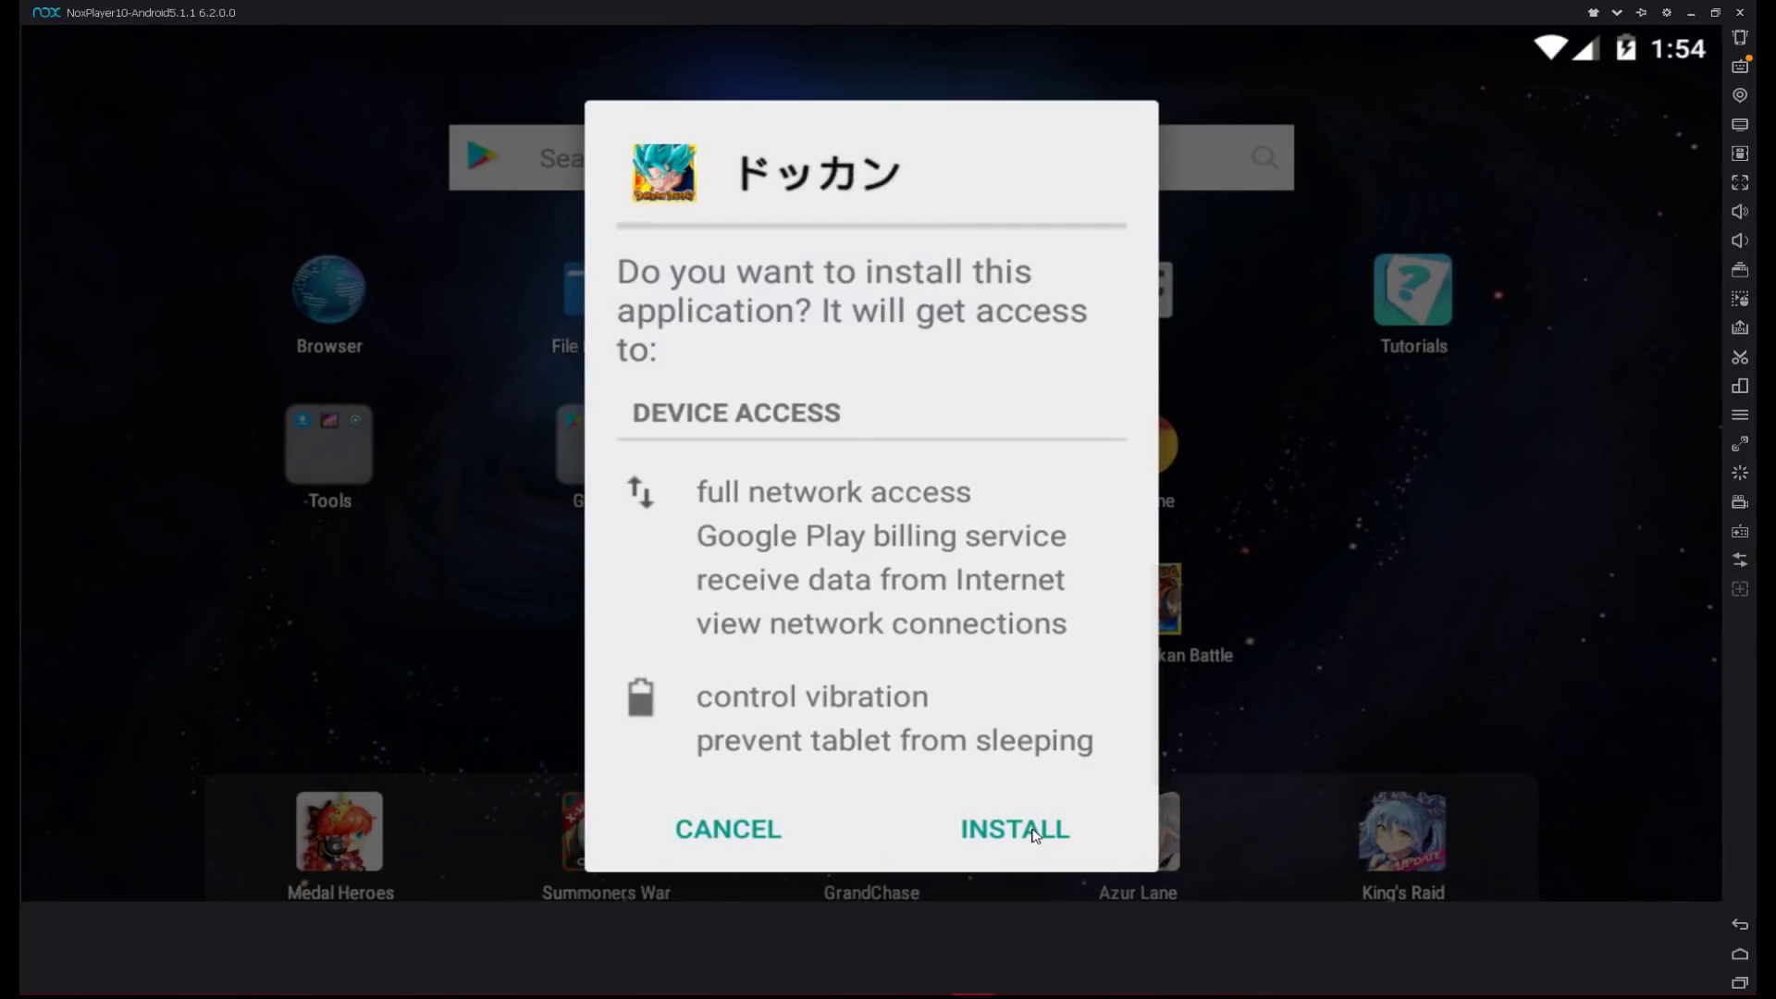
{"action": "left_click", "coordinate": [1036, 833]}
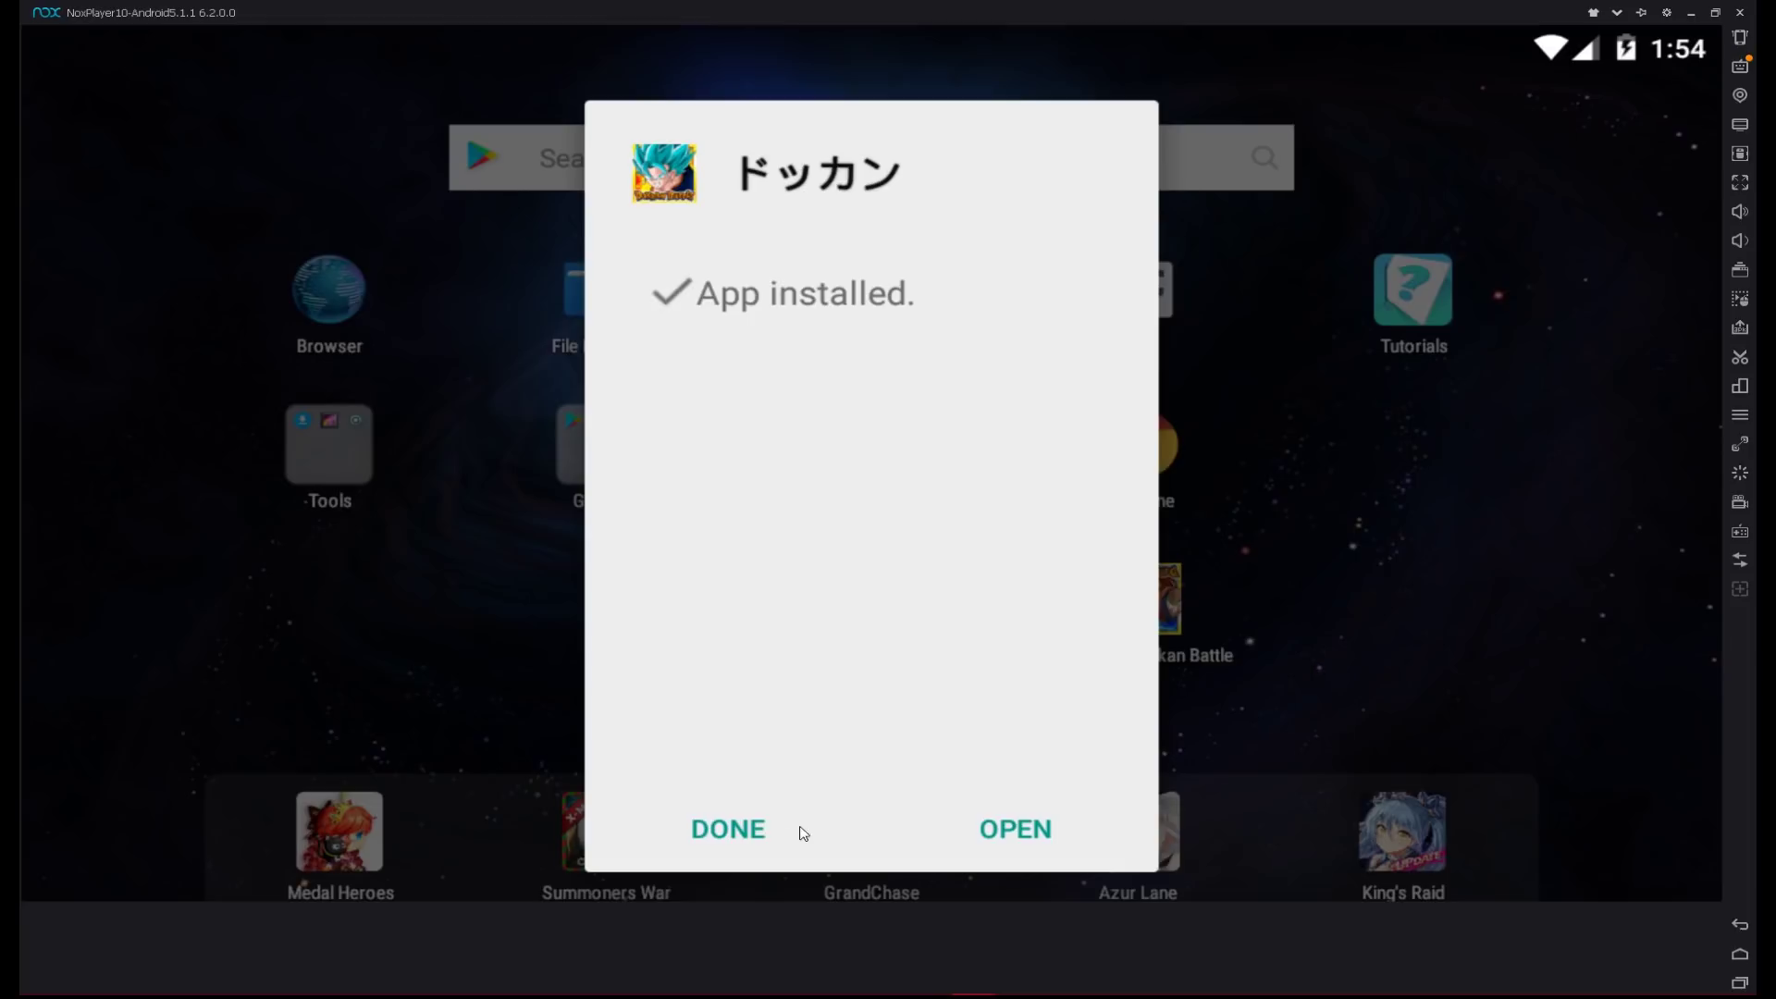
{"action": "left_click", "coordinate": [749, 831]}
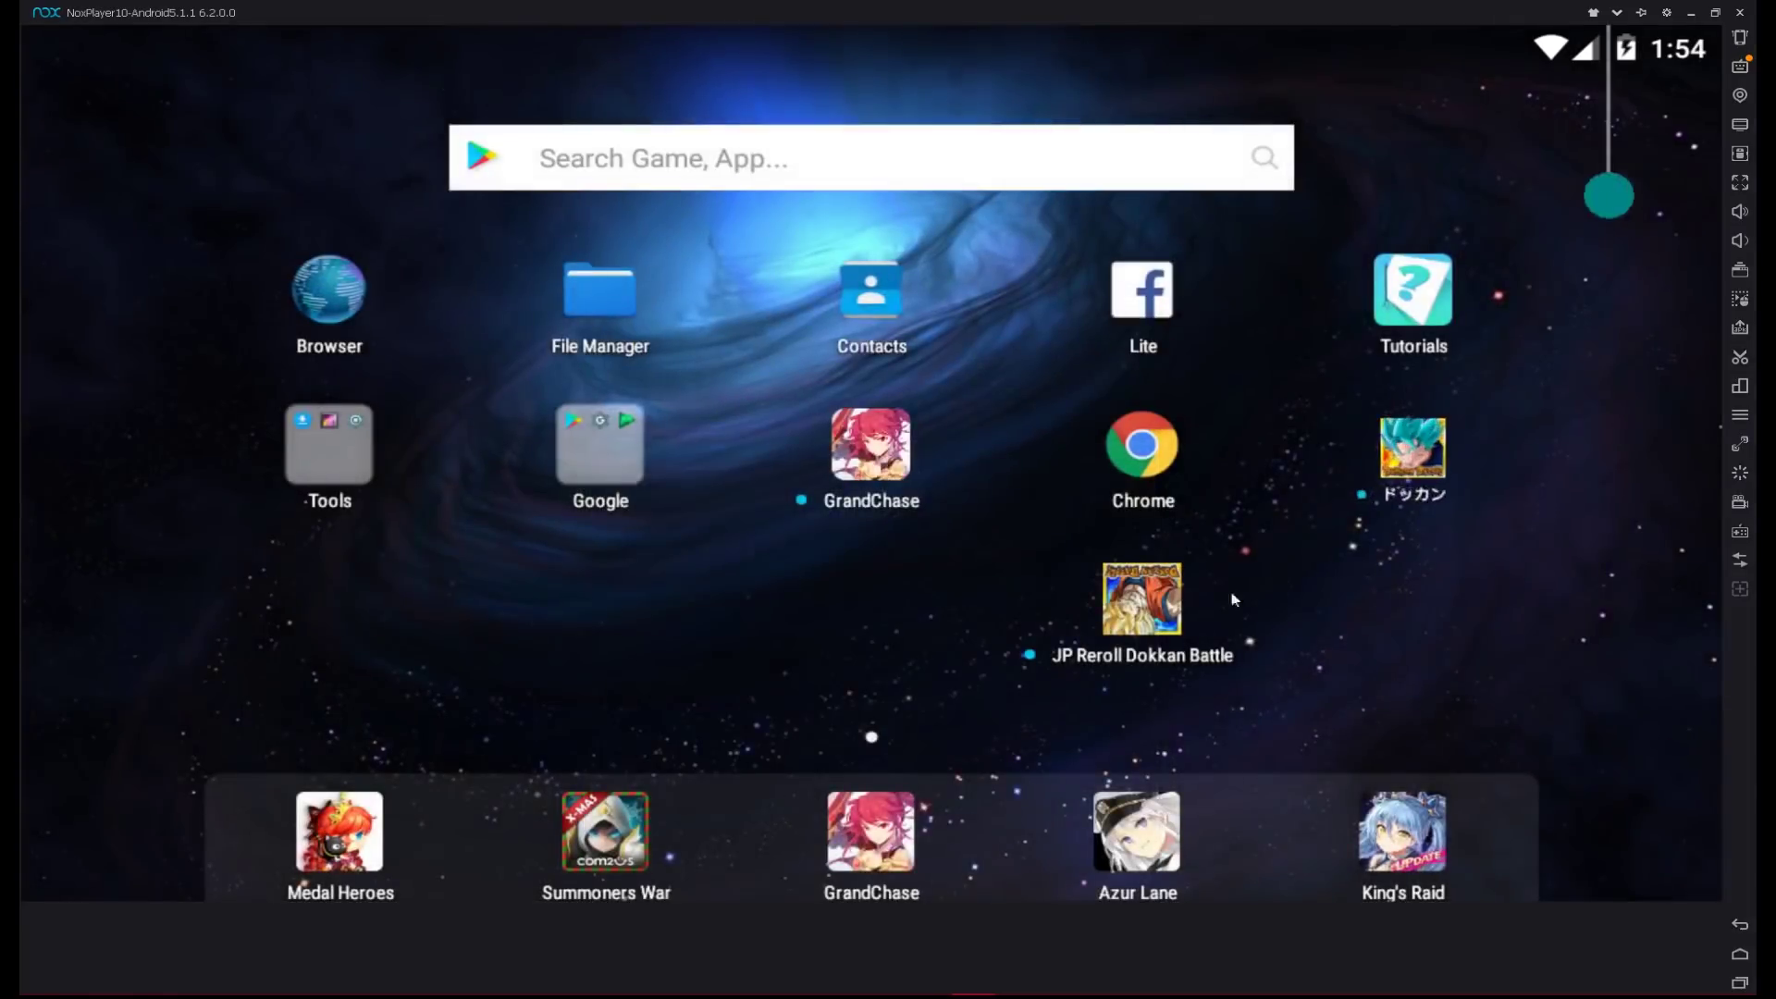
{"action": "left_click_drag", "start_coordinate": [1385, 493], "coordinate": [1356, 607]}
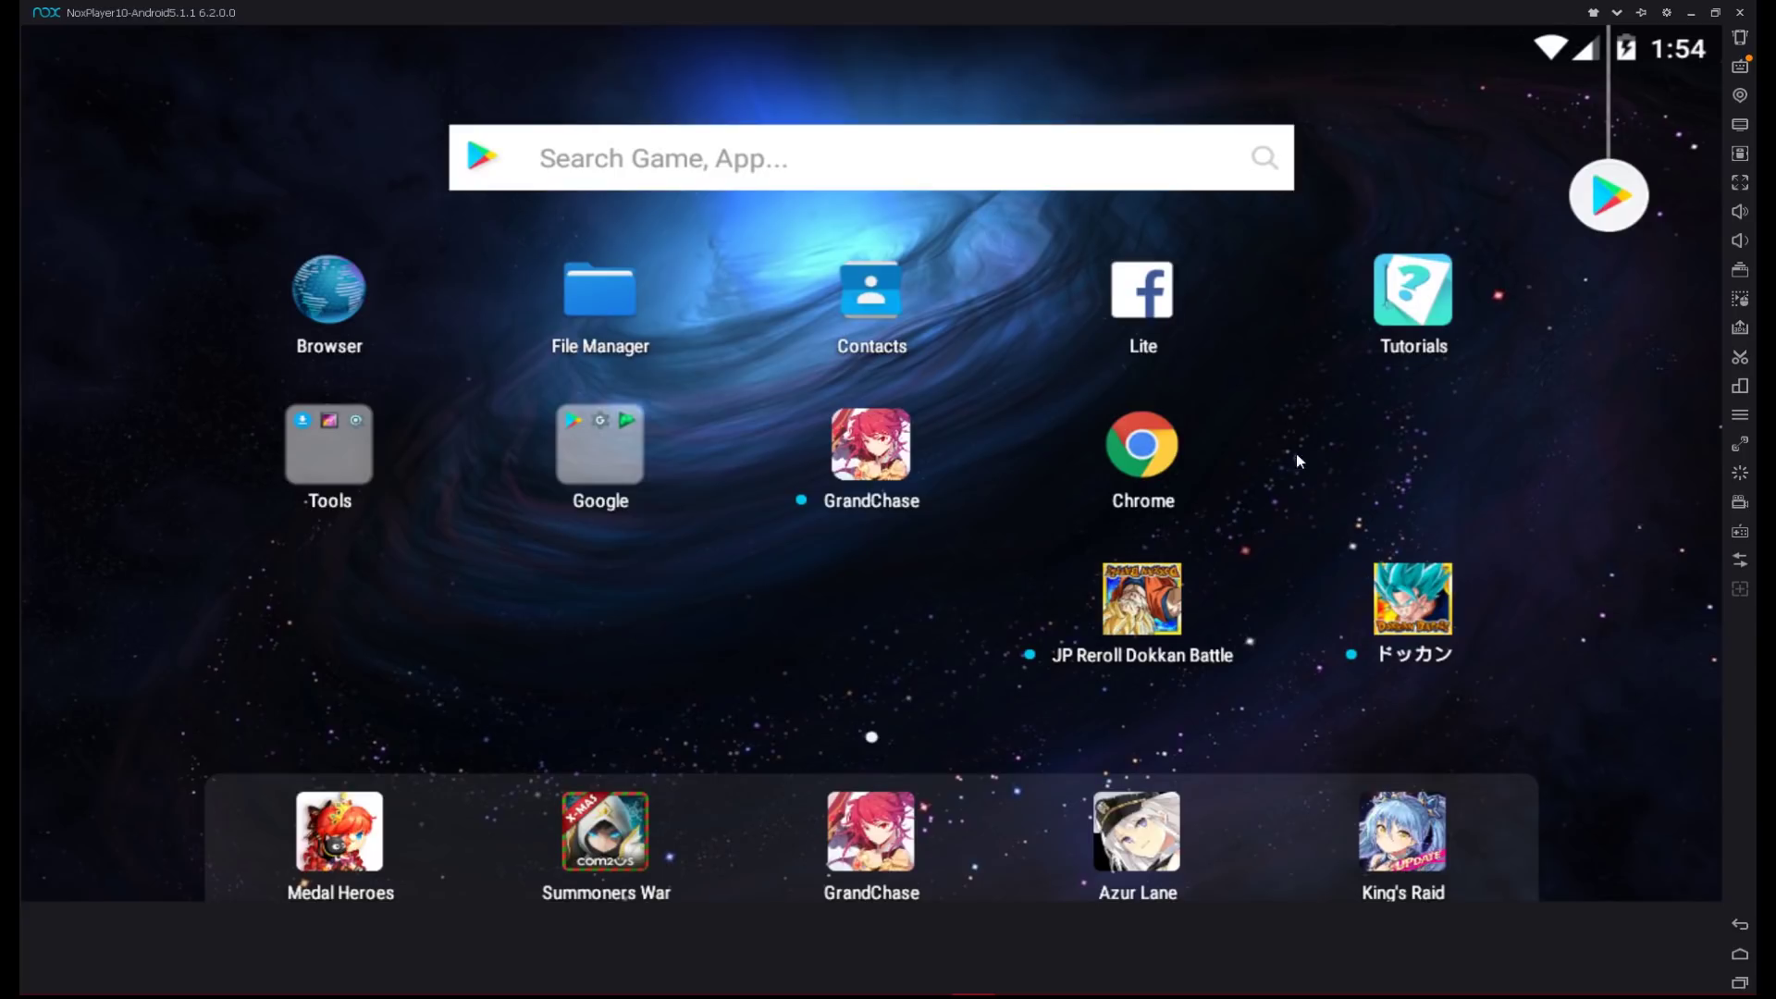
In Nox Advanced settings, keep Middle performance, set startup to Mobile phone 720x1280, and save
{"action": "left_click", "coordinate": [1673, 14]}
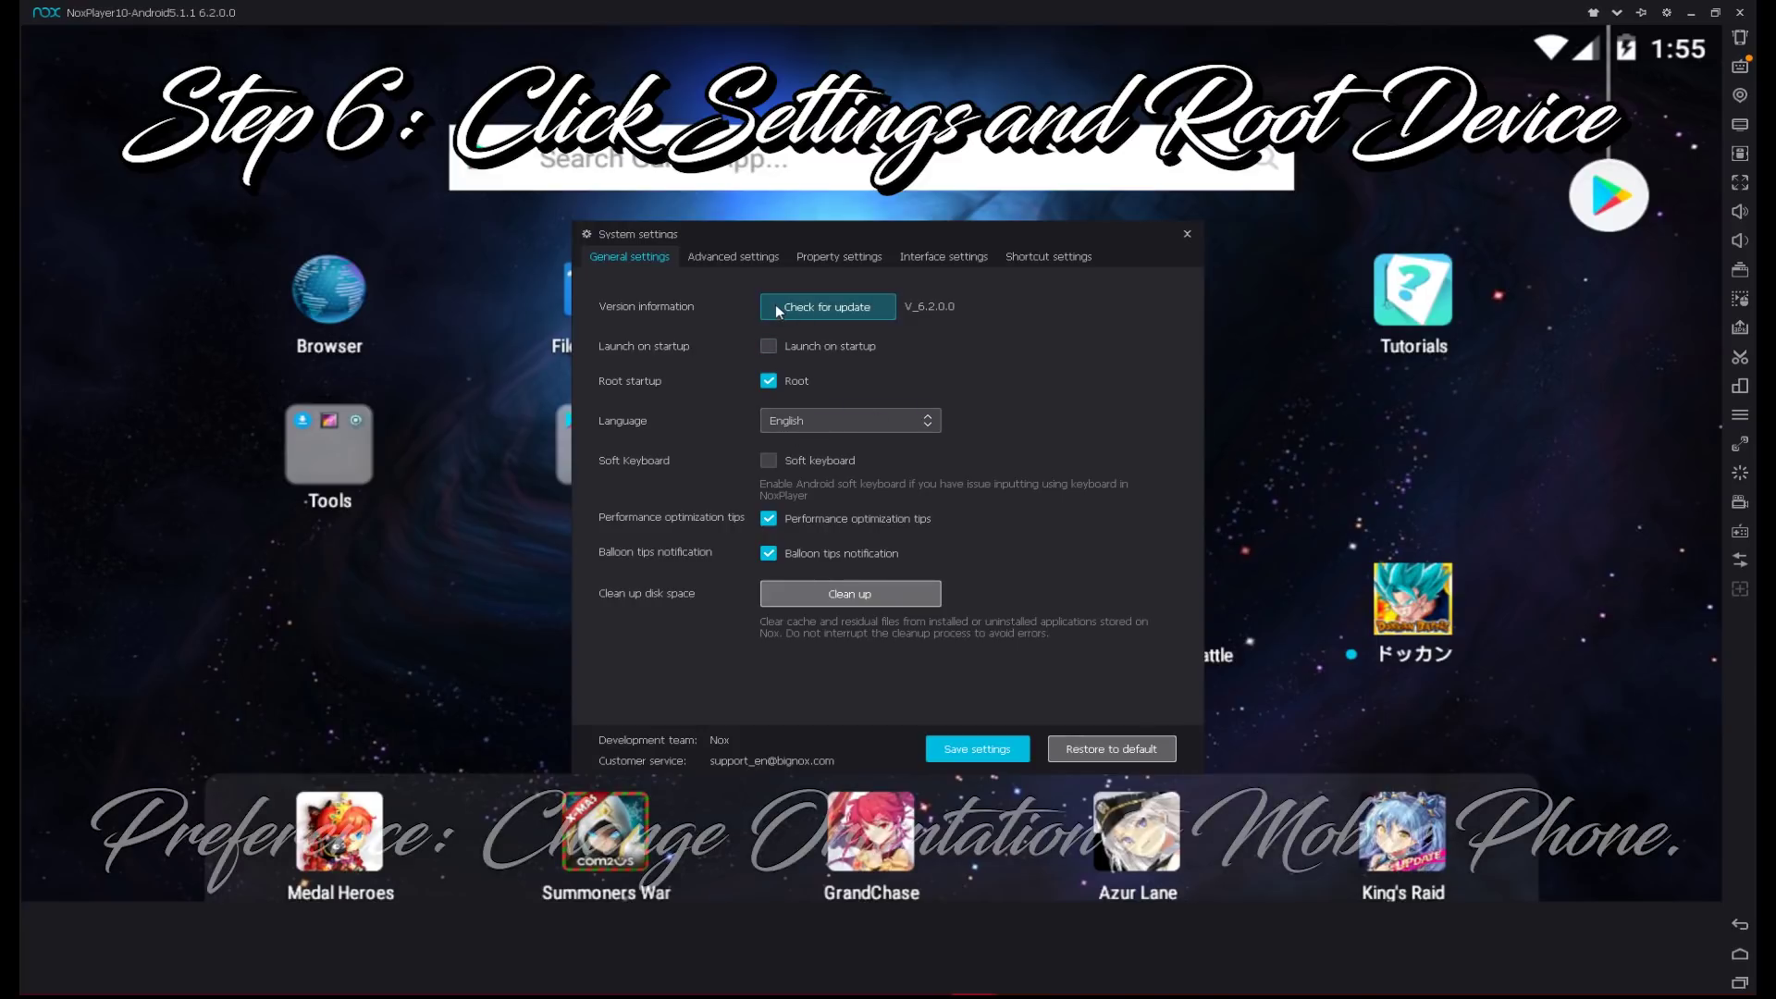
{"action": "left_click", "coordinate": [759, 259]}
{"action": "left_click", "coordinate": [869, 308]}
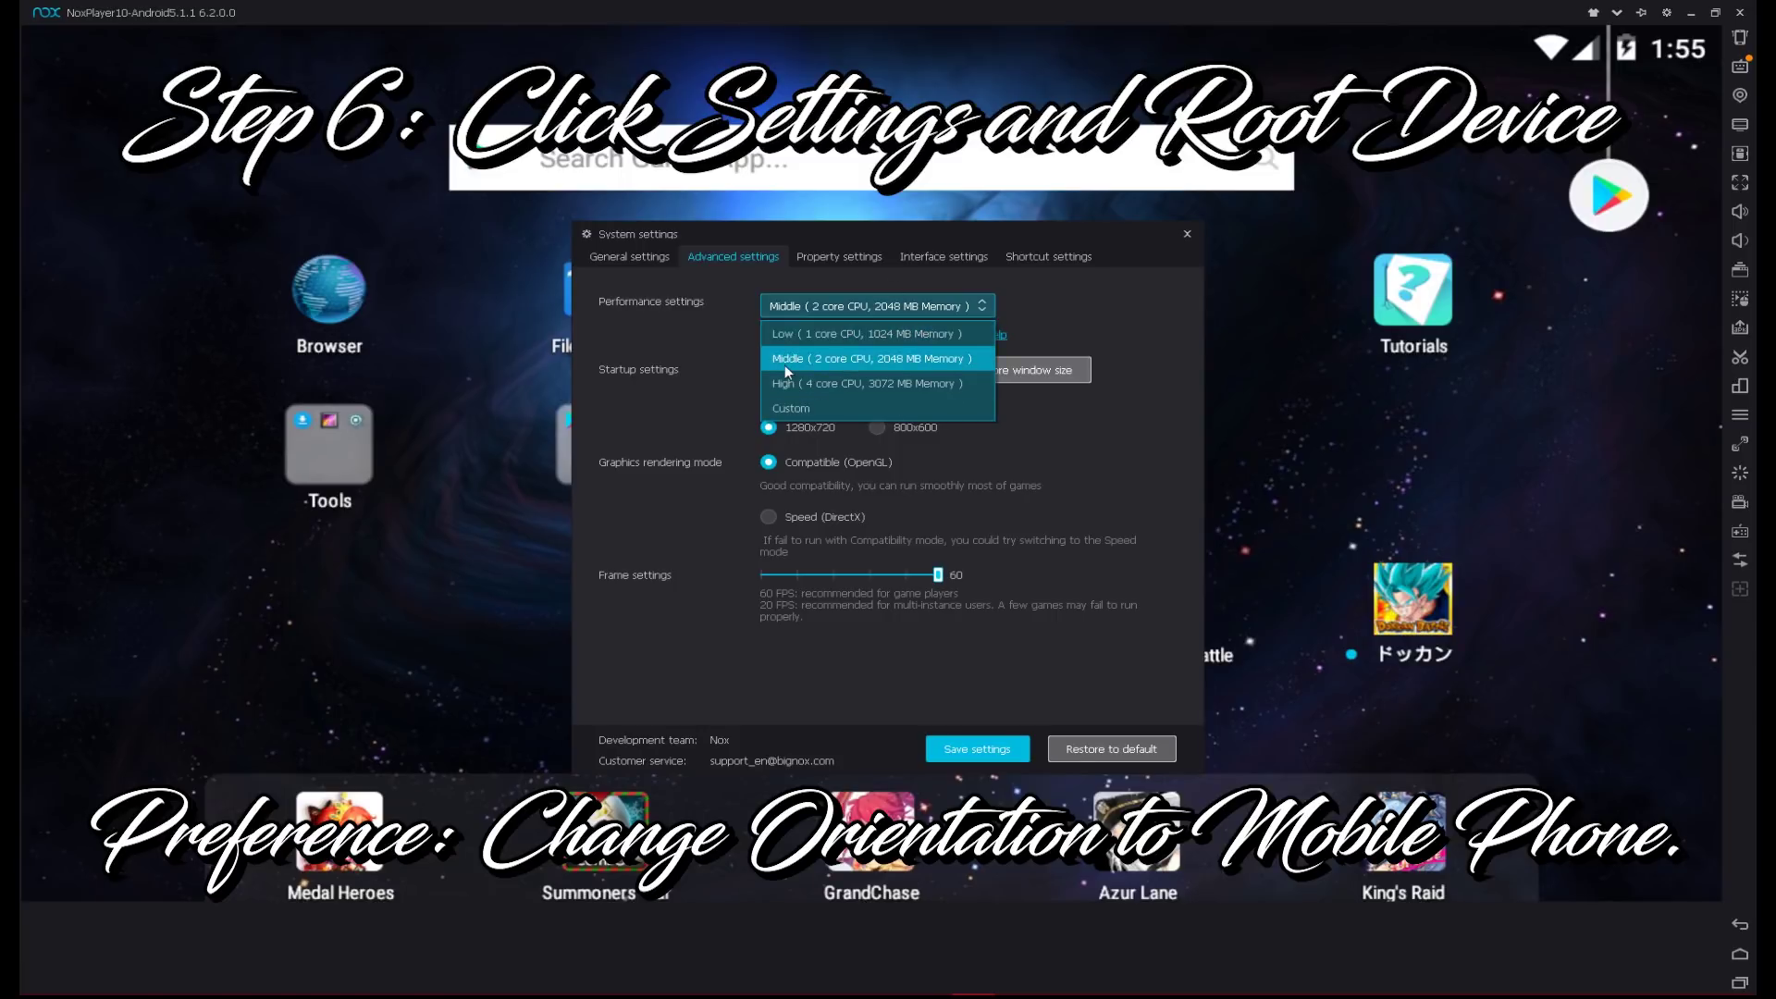
{"action": "left_click", "coordinate": [712, 361]}
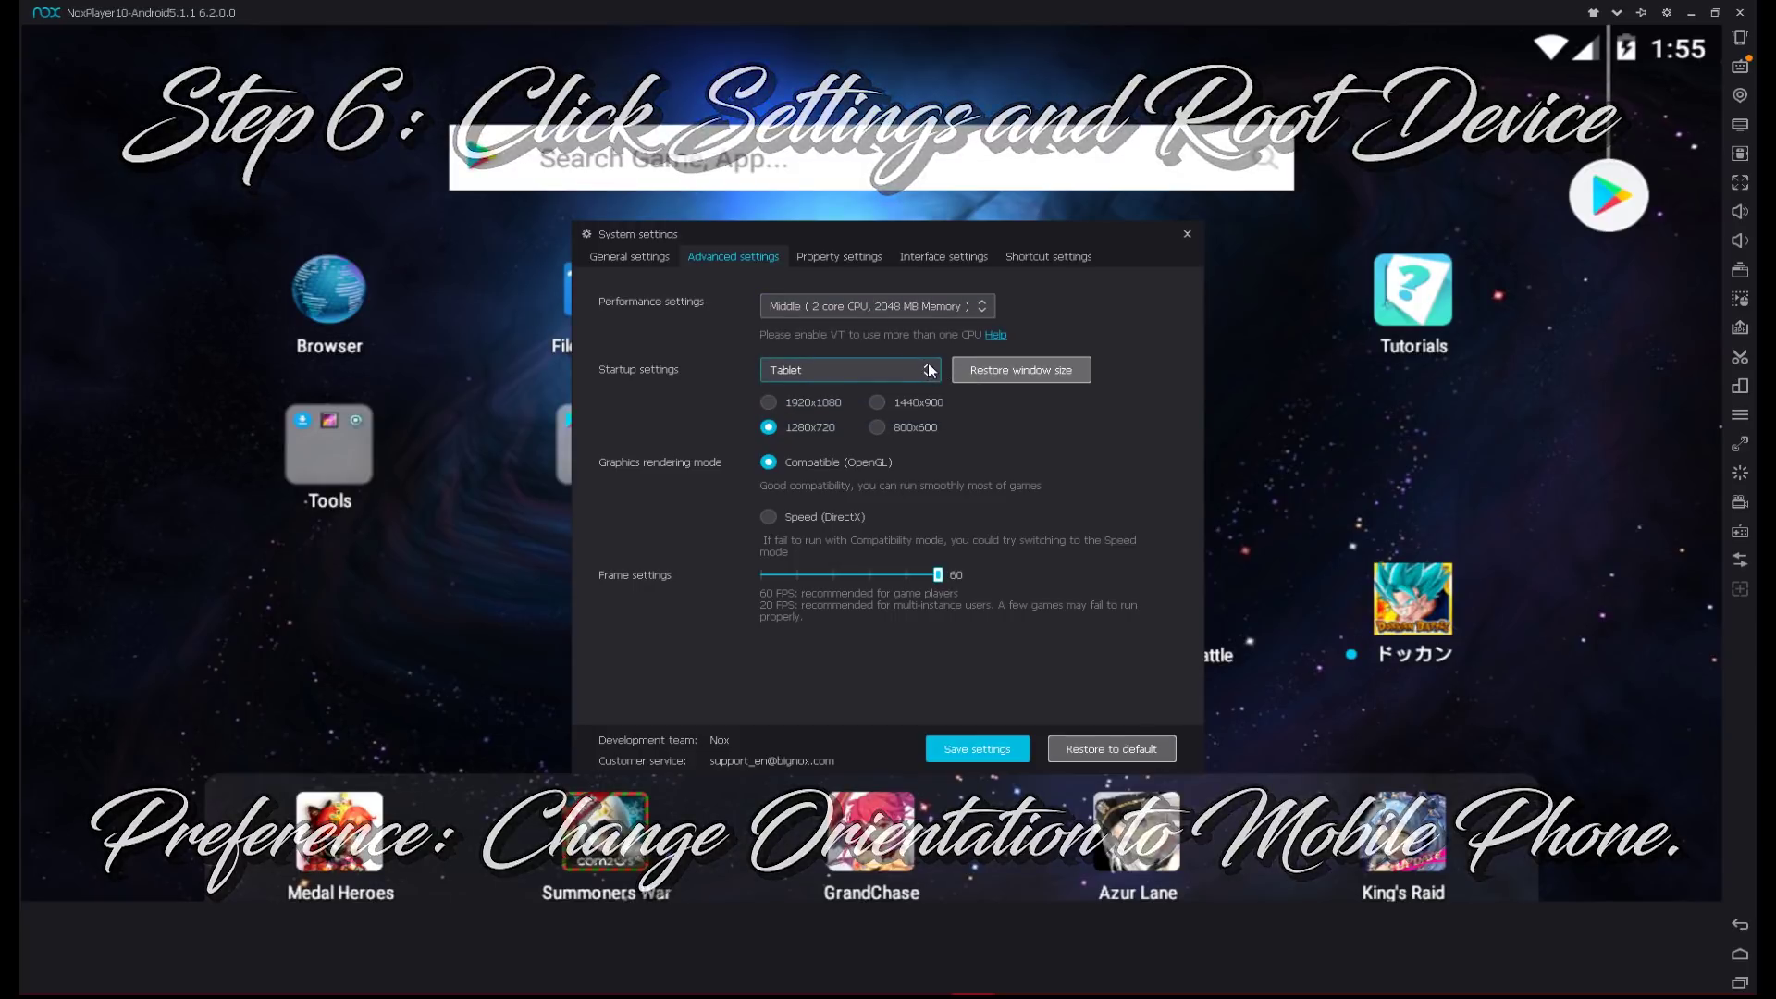
{"action": "left_click", "coordinate": [888, 306]}
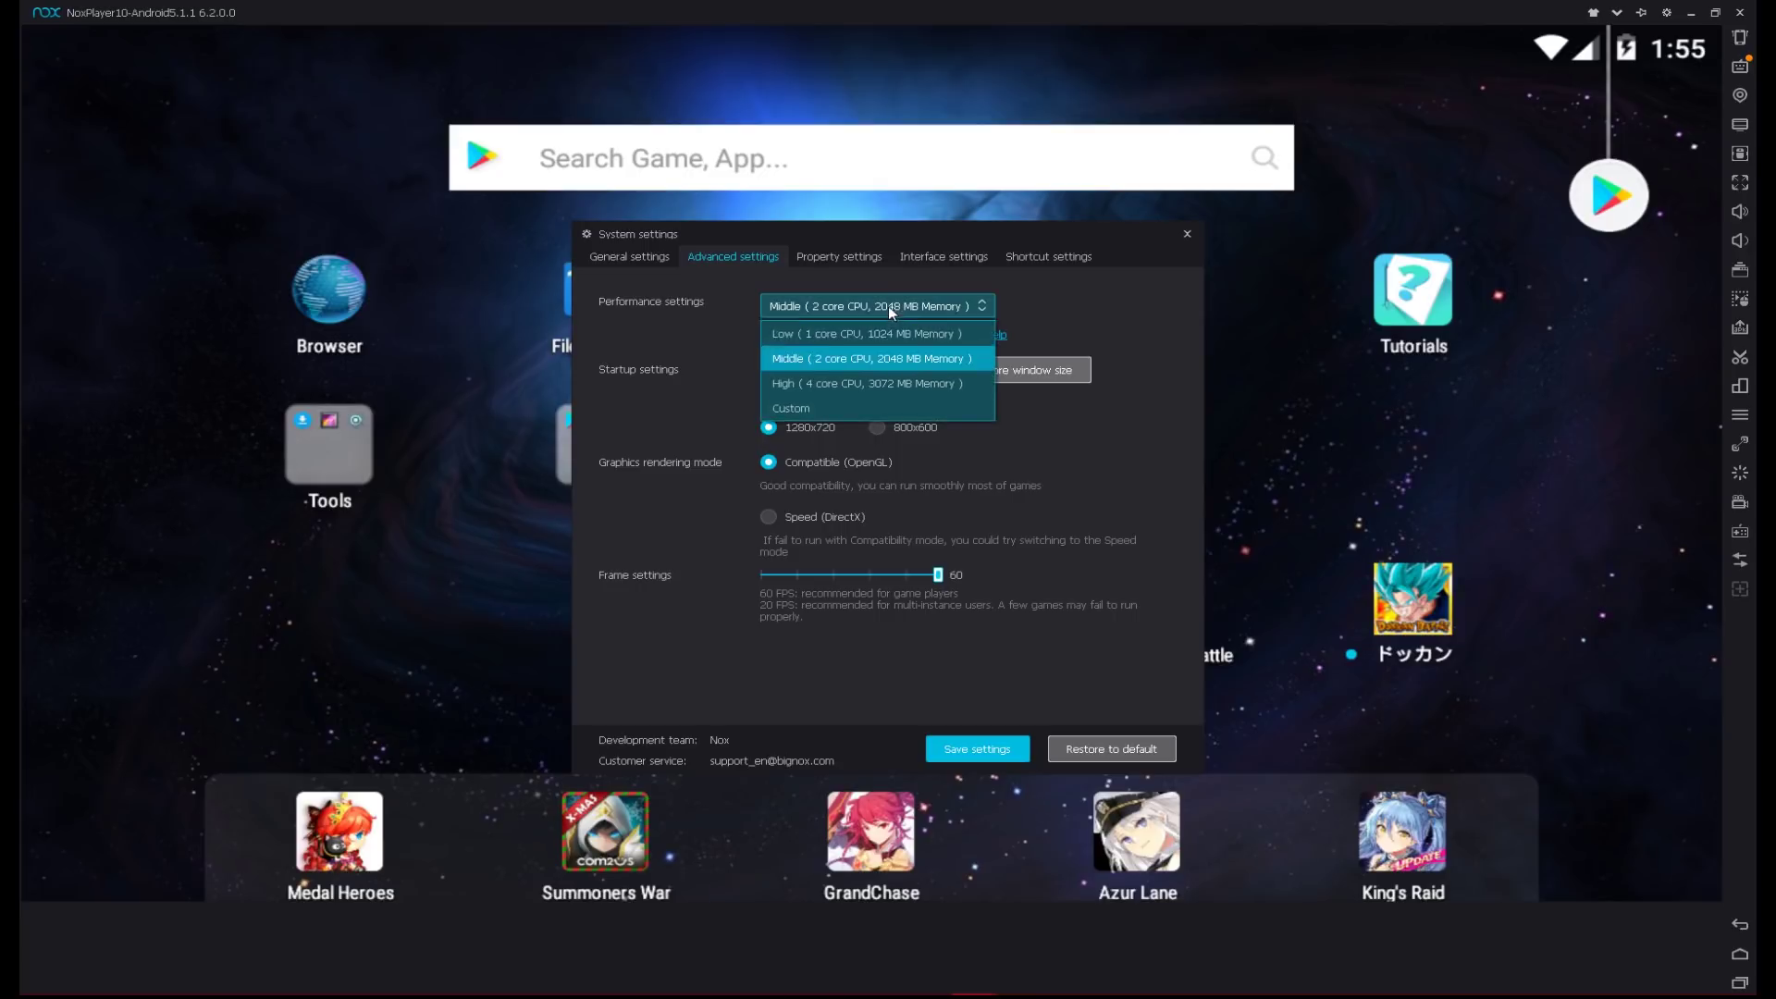
{"action": "left_click", "coordinate": [734, 369]}
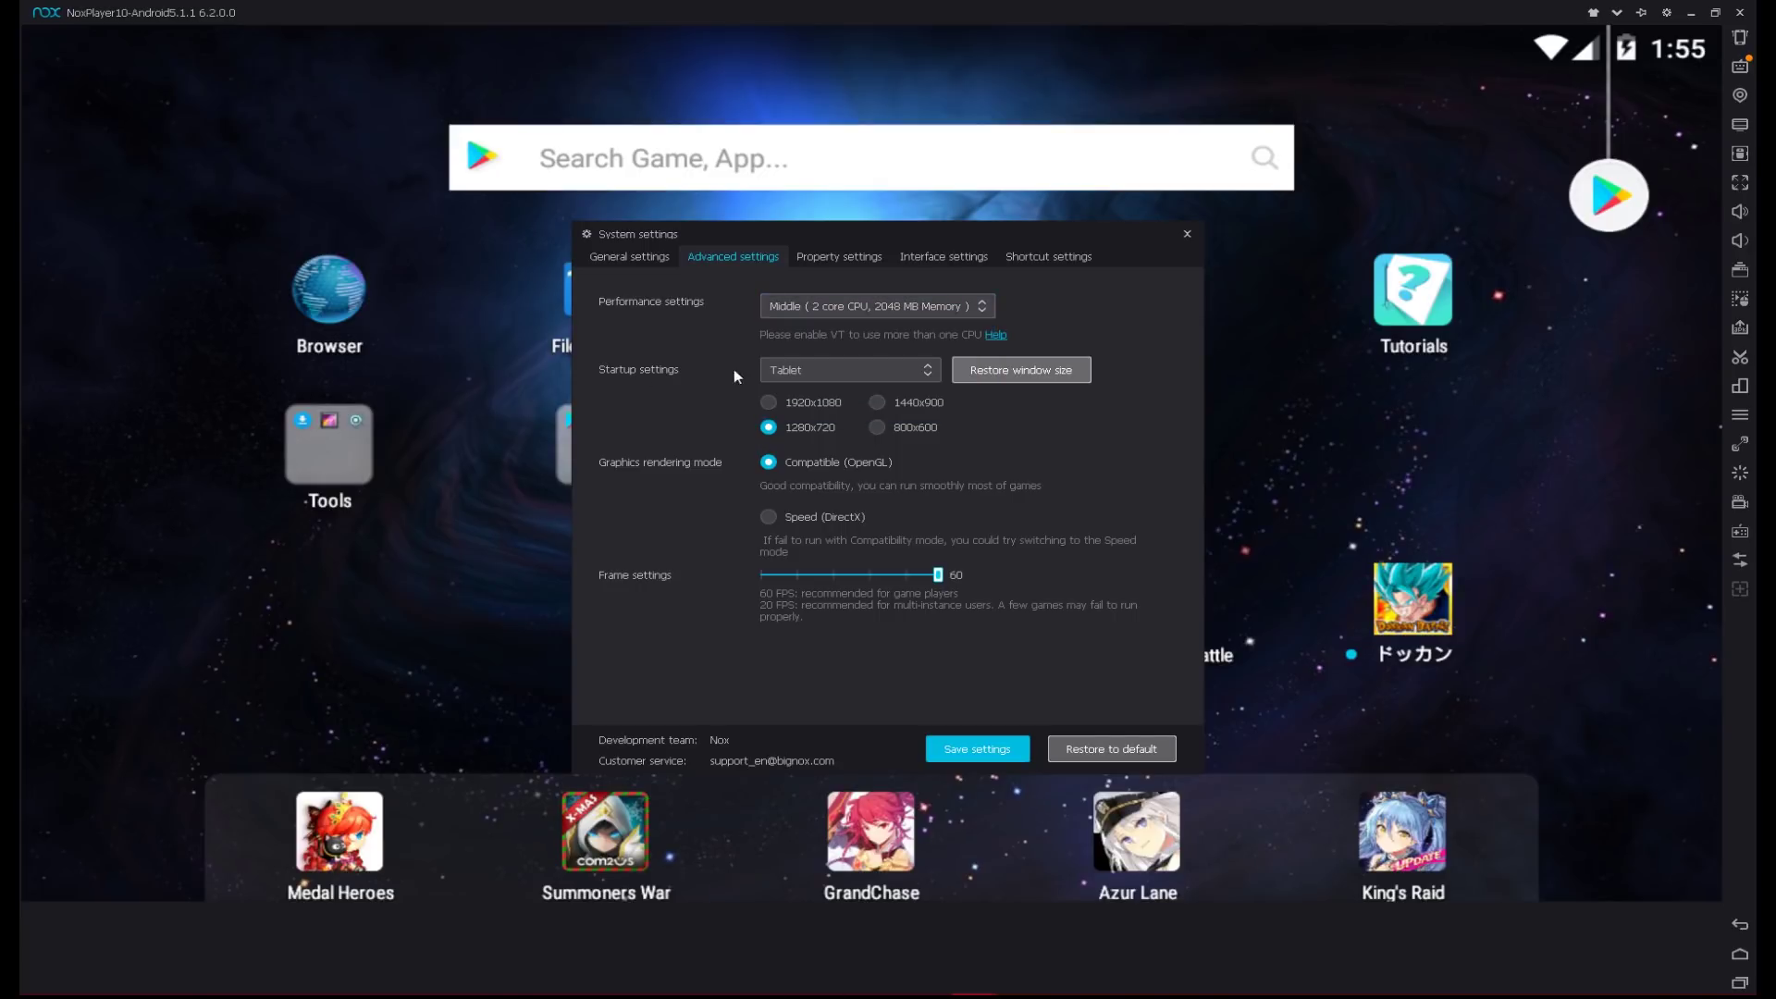
{"action": "left_click", "coordinate": [841, 382]}
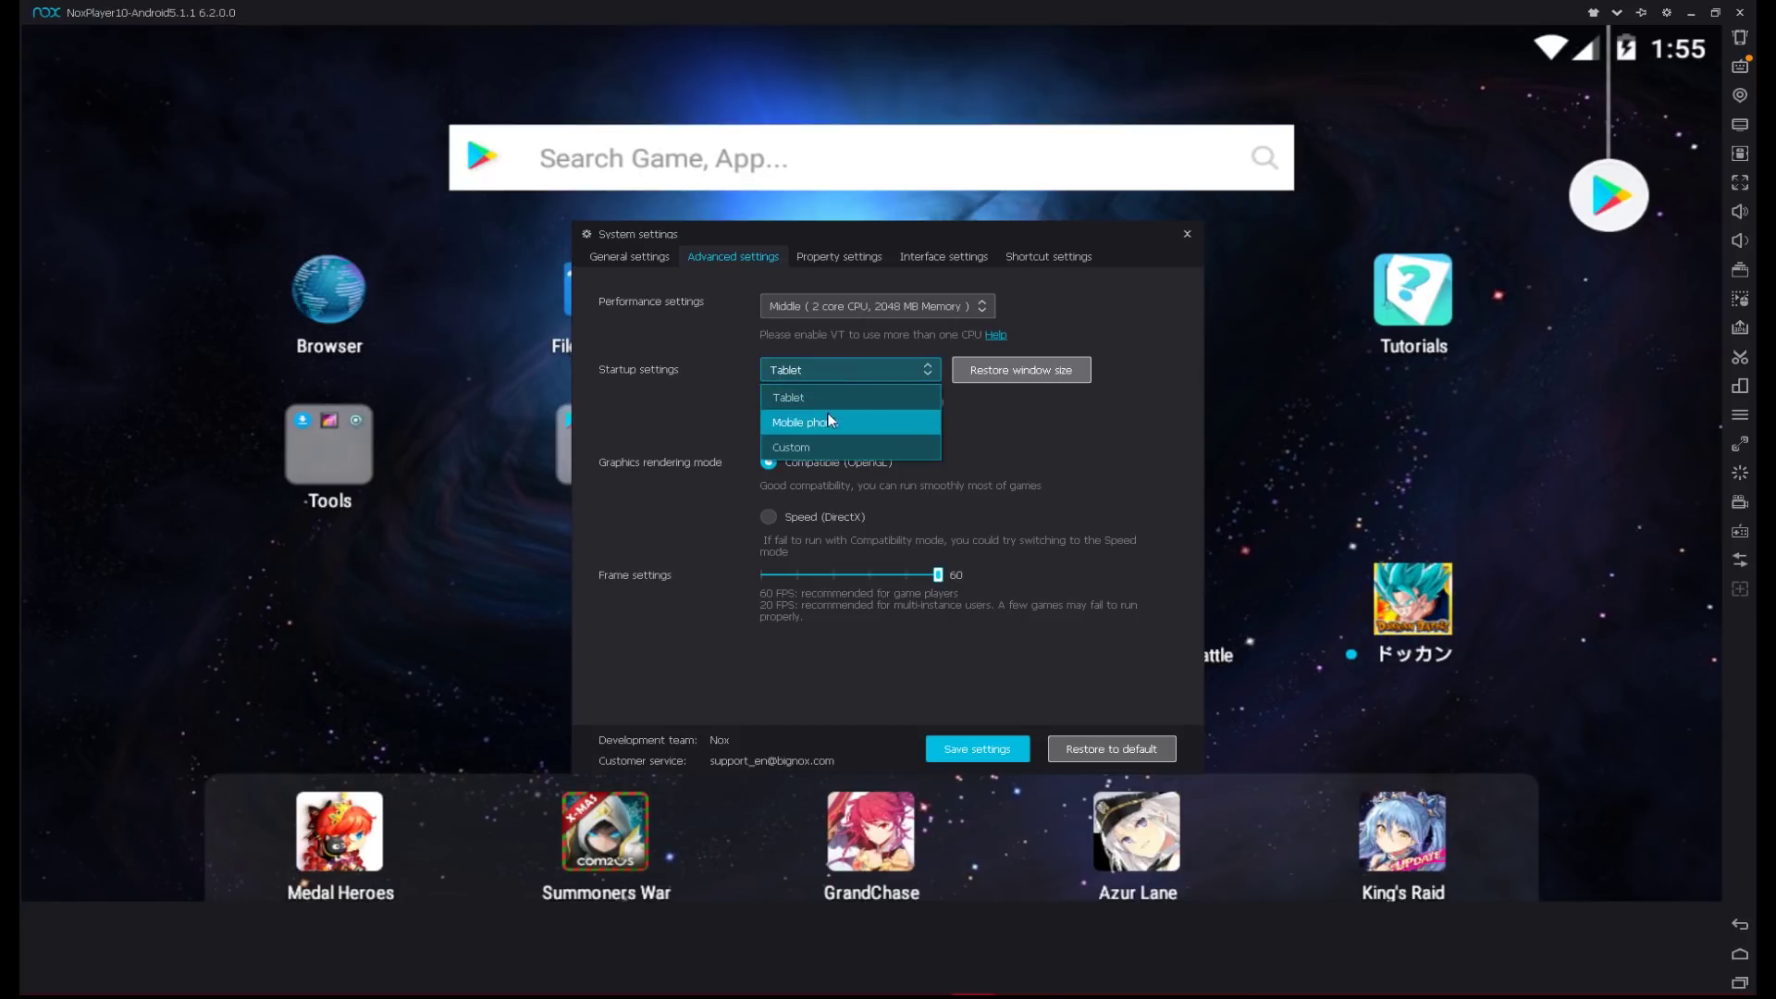
{"action": "left_click", "coordinate": [827, 416]}
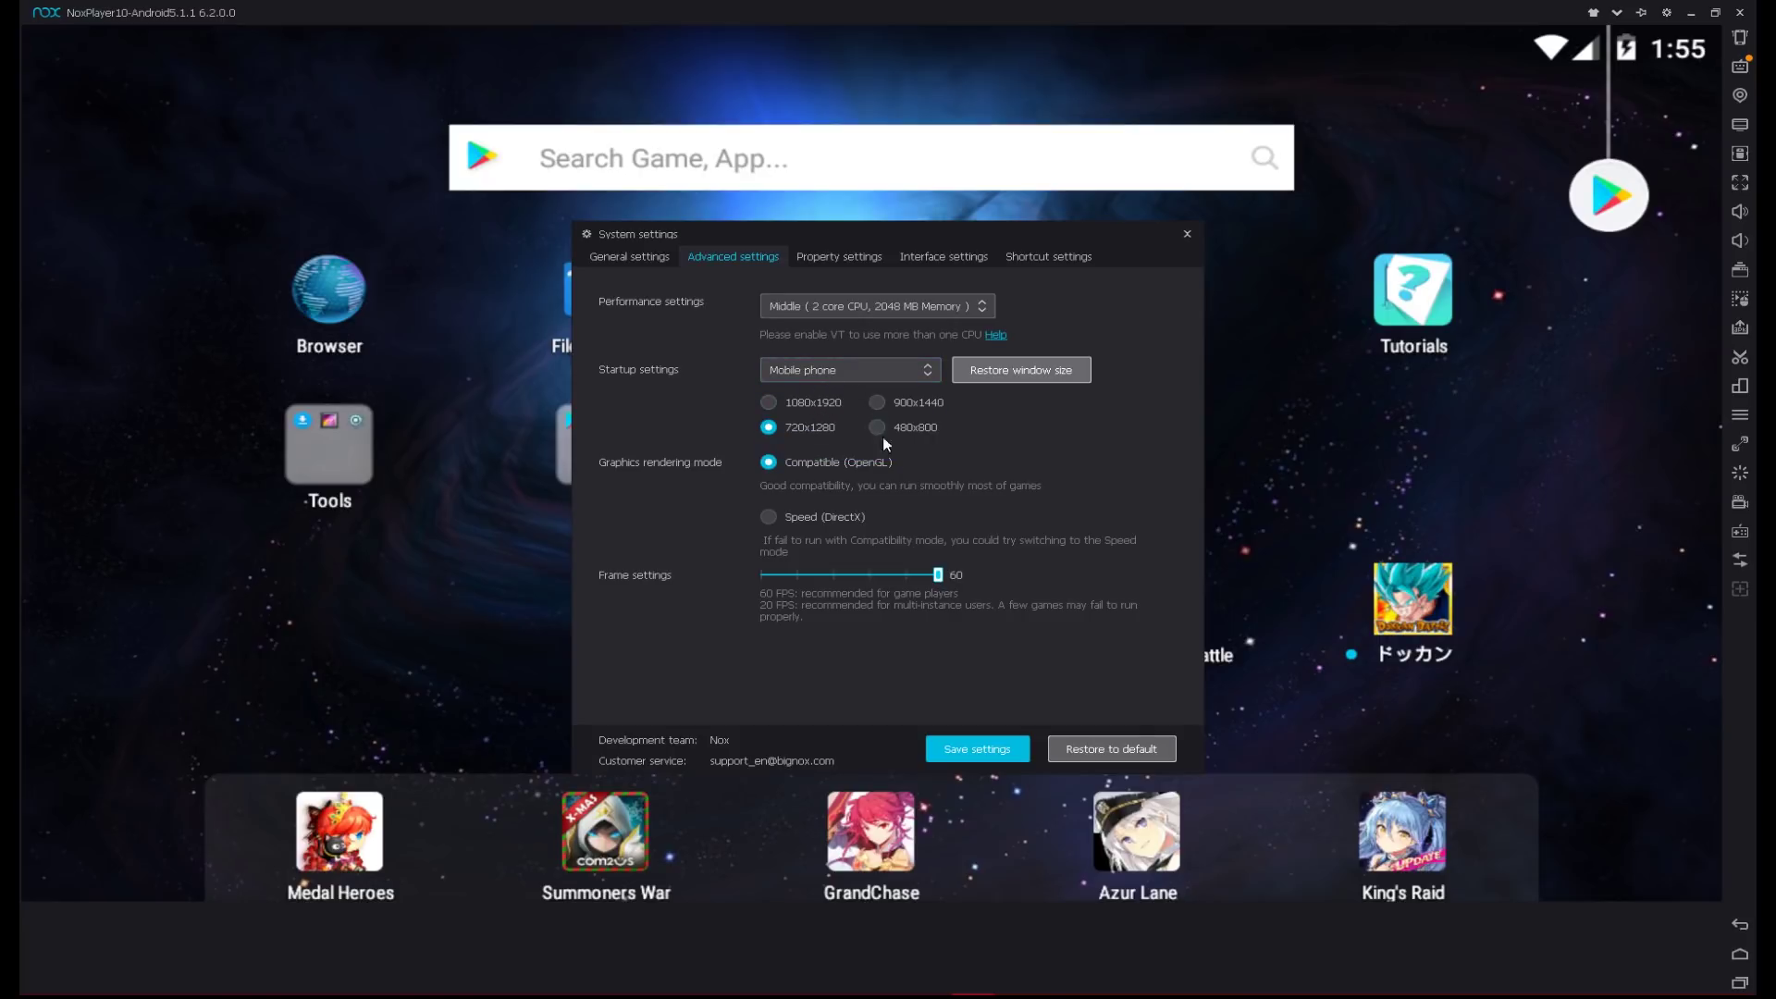
{"action": "left_click", "coordinate": [980, 751]}
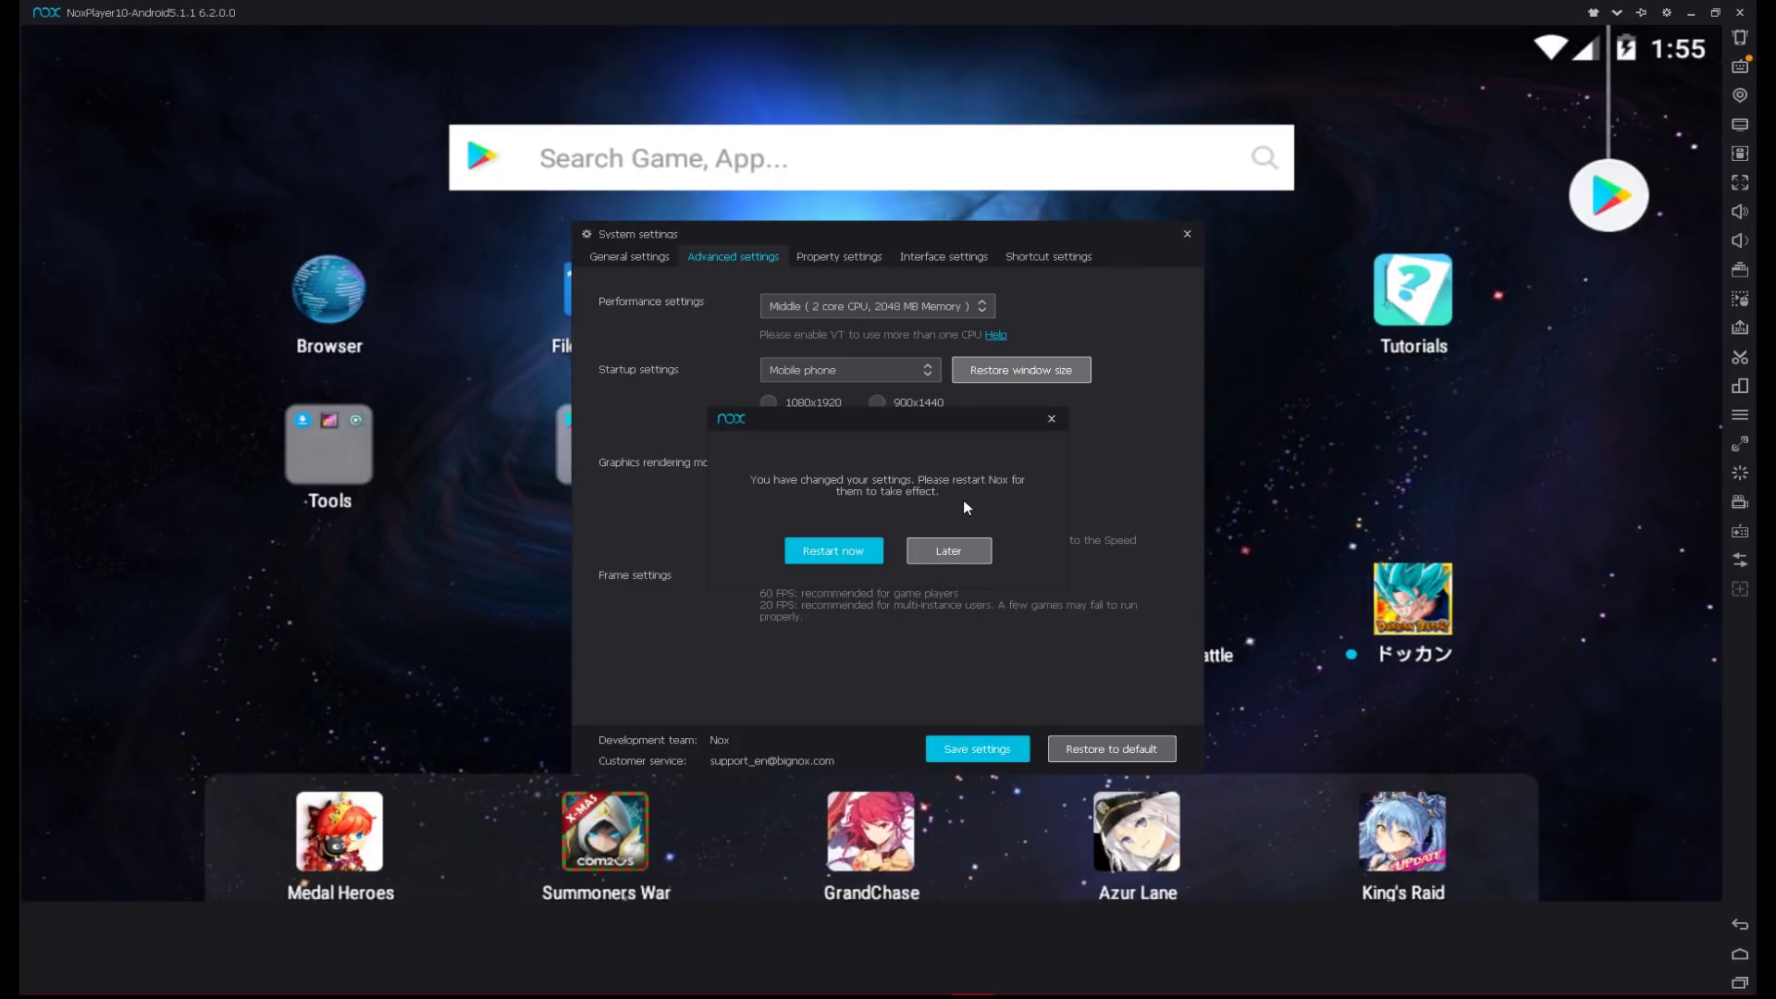
Restart Nox now and center the reopened portrait phone window on the desktop
{"action": "left_click", "coordinate": [840, 551]}
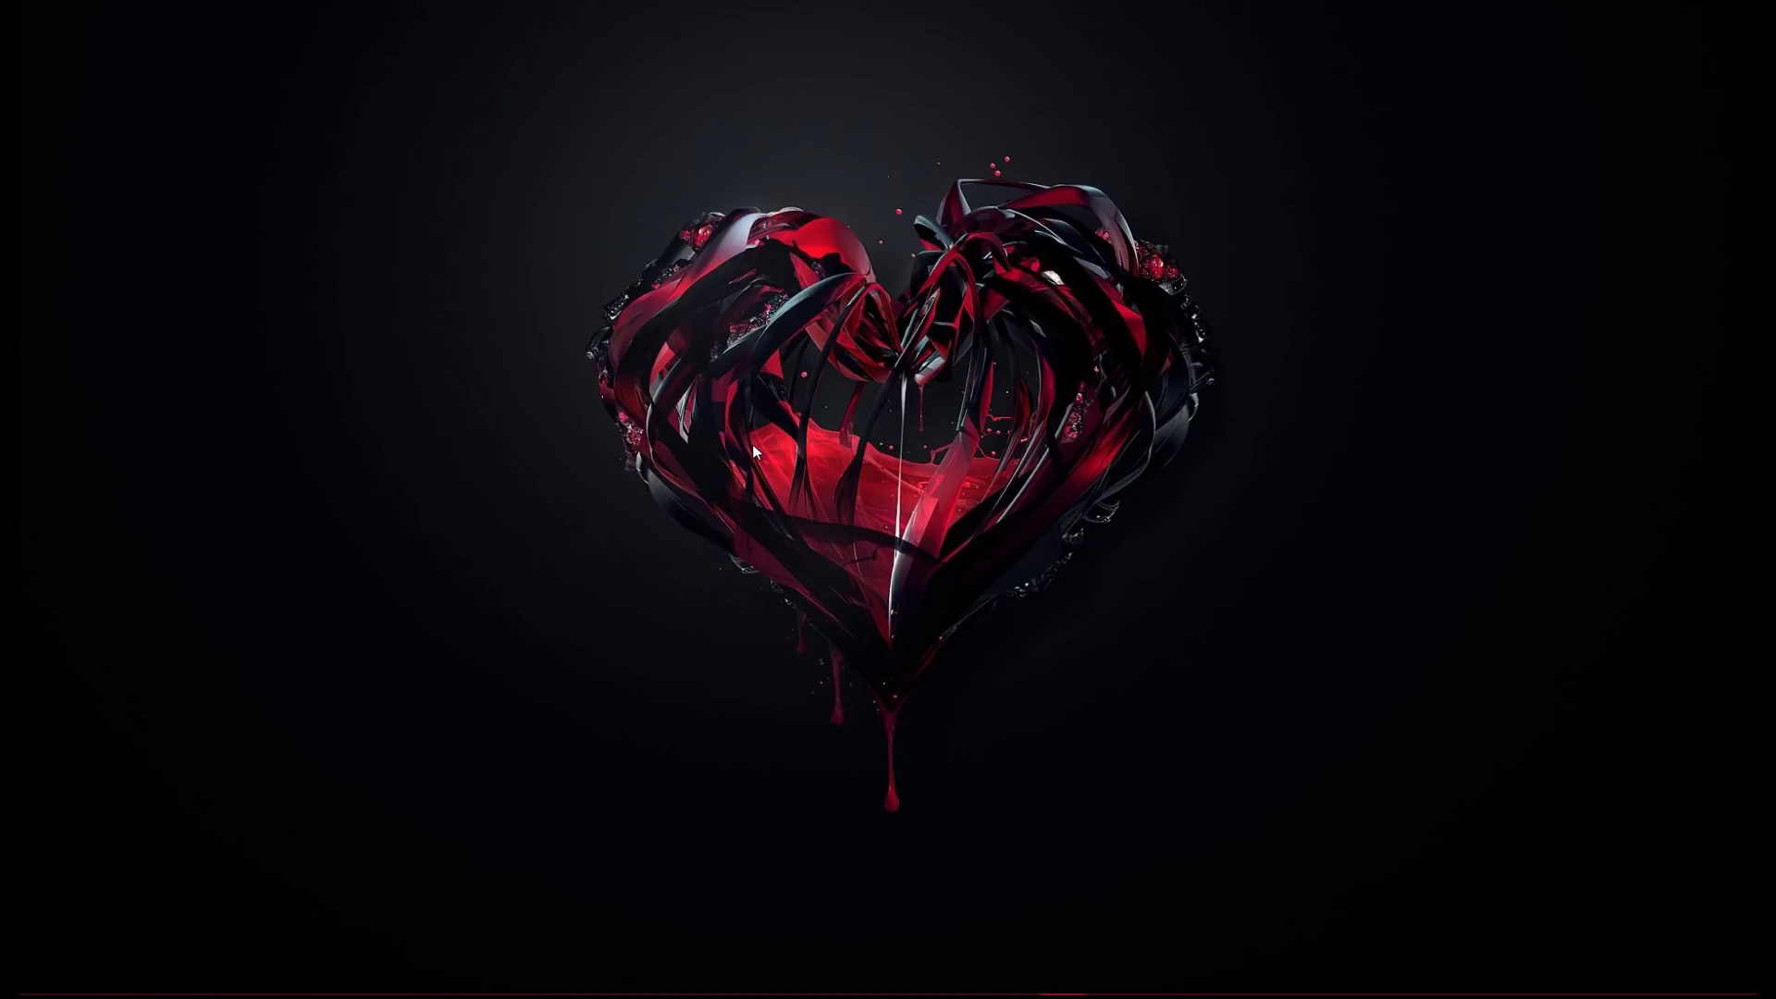
{"action": "left_click_drag", "start_coordinate": [592, 148], "coordinate": [853, 85]}
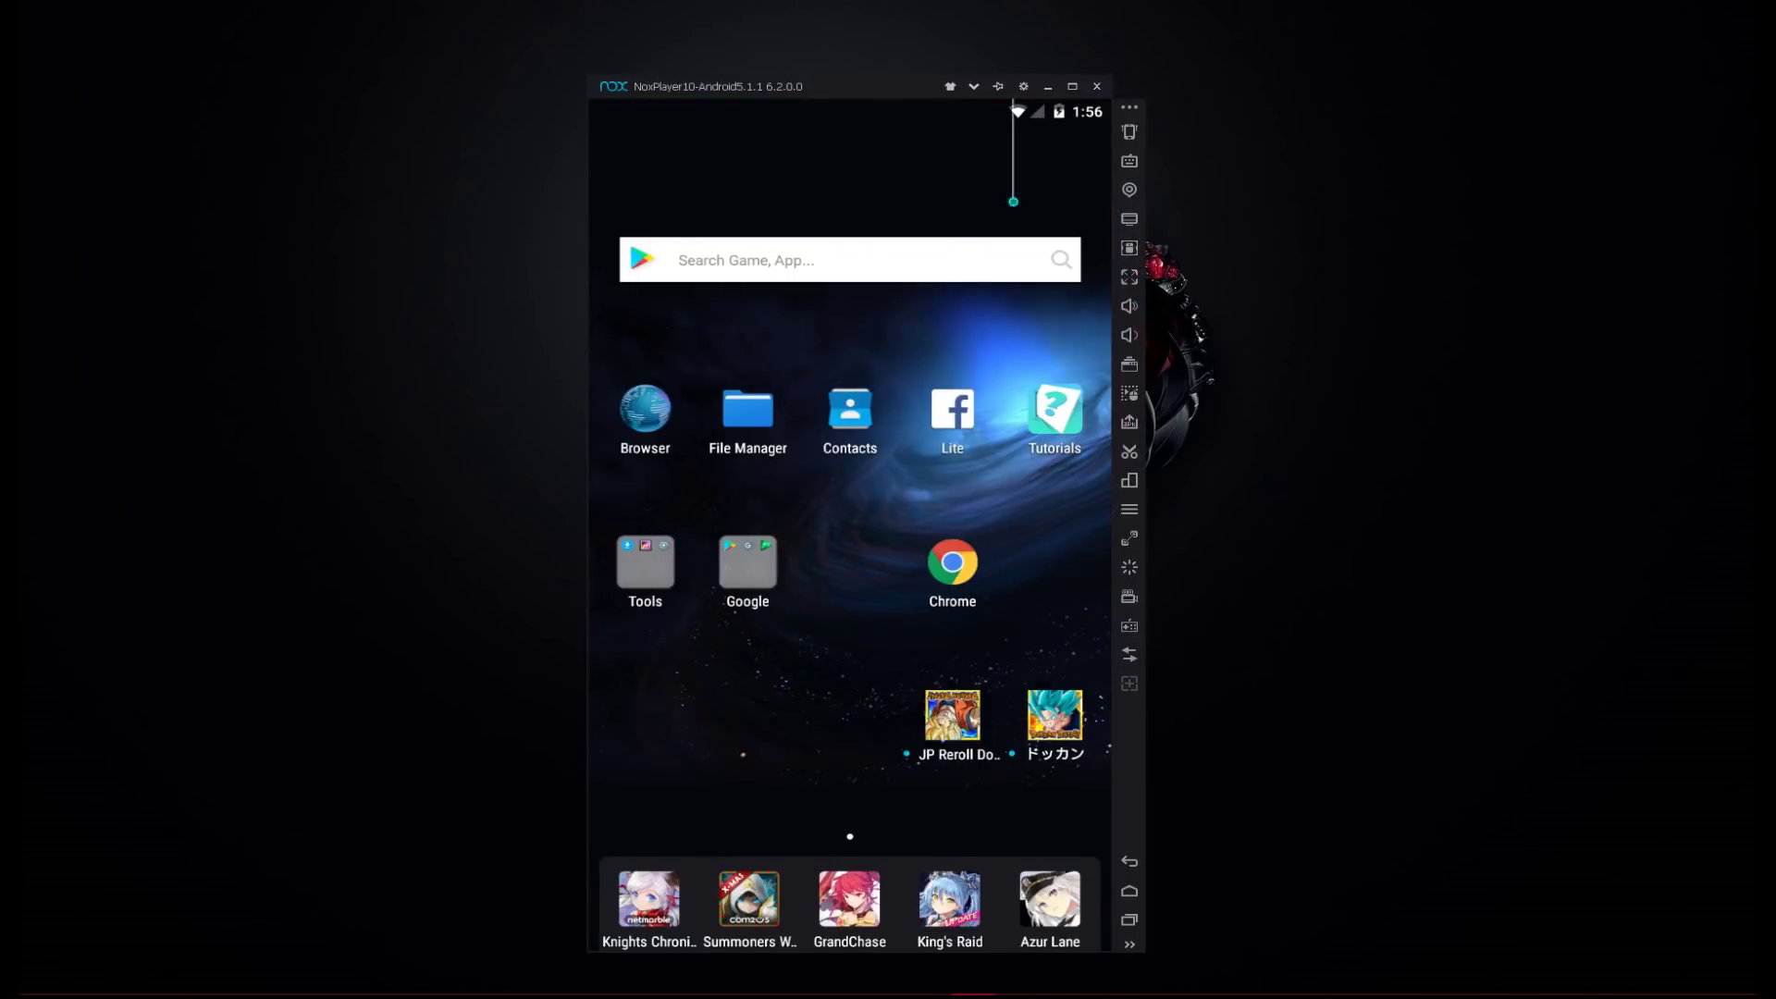
{"action": "scroll", "coordinate": [876, 719], "scroll_direction": "down", "scroll_amount": 1}
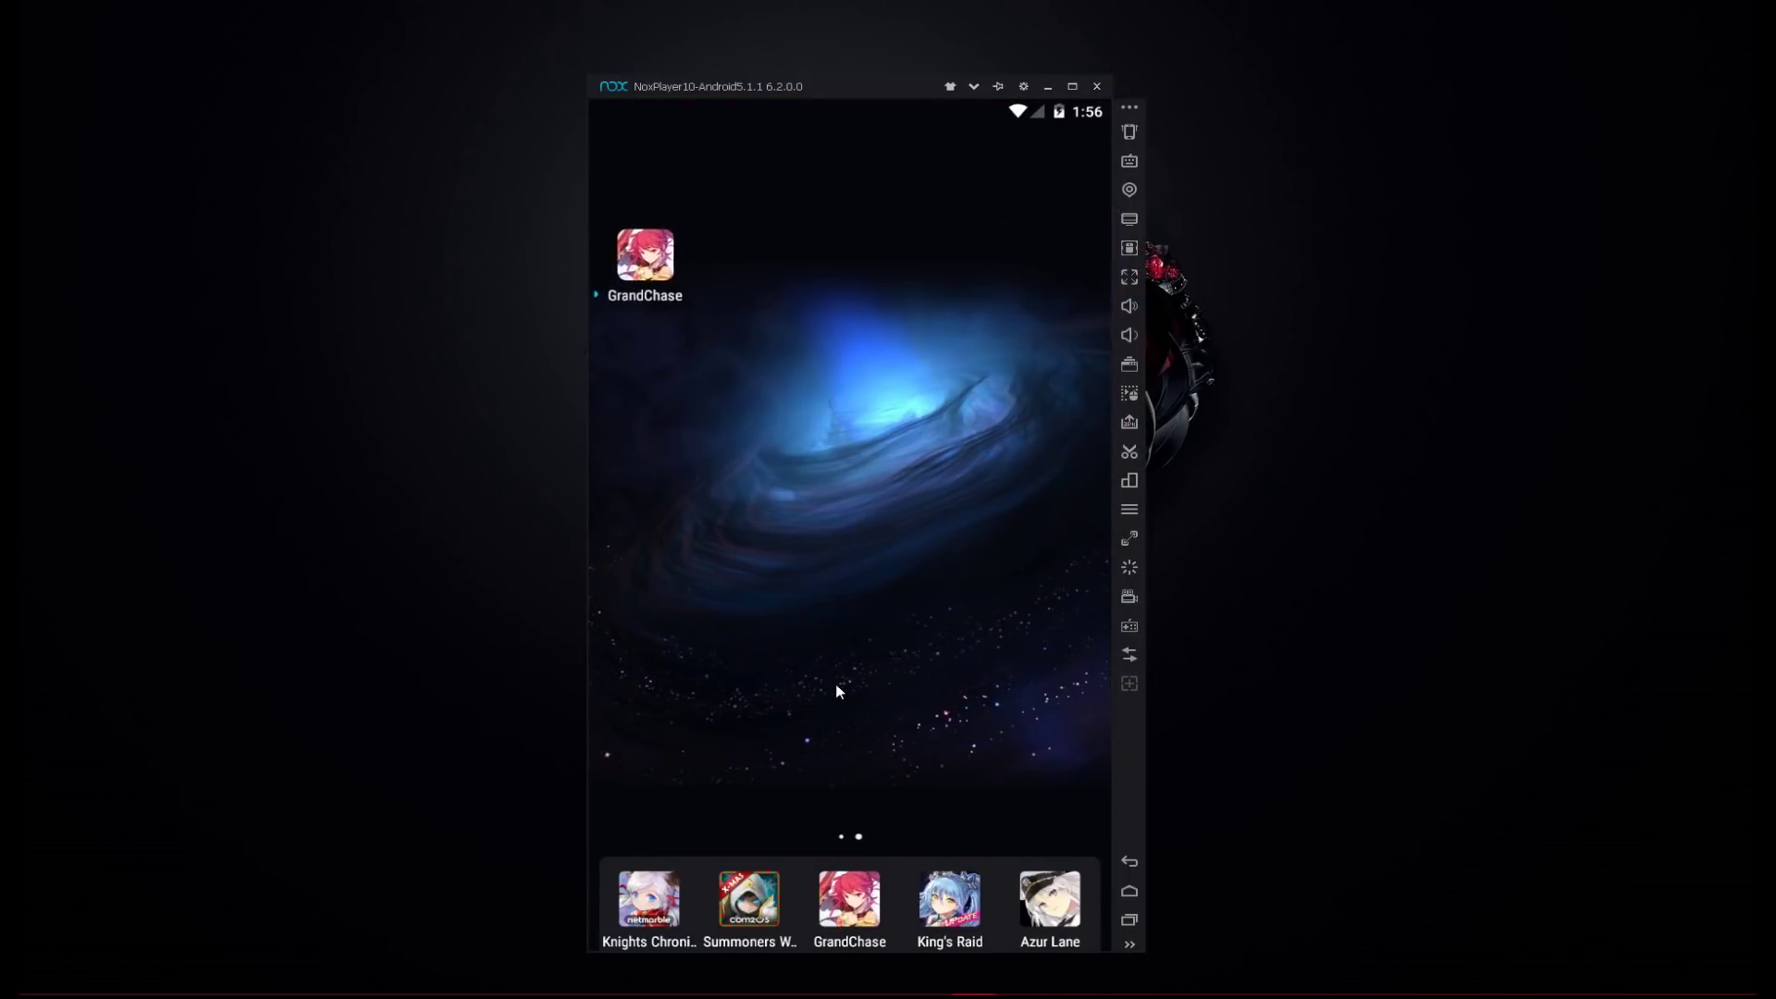
{"action": "scroll", "coordinate": [837, 623], "scroll_direction": "up", "scroll_amount": 1}
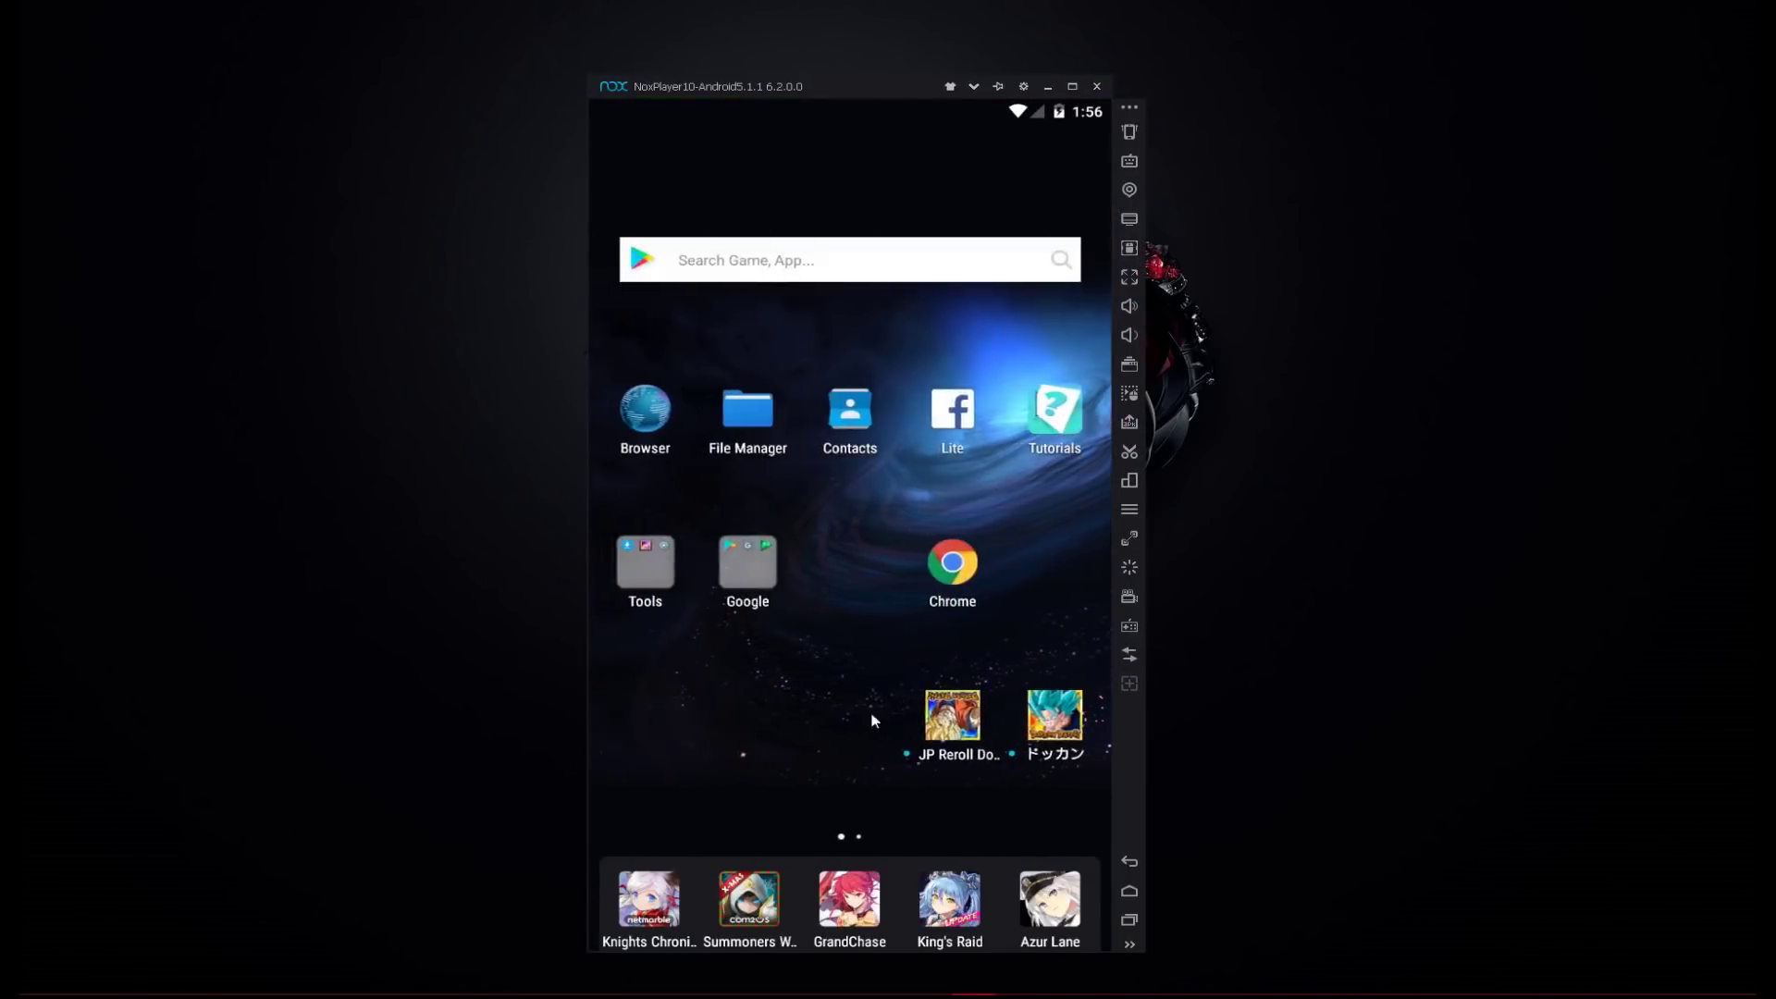
Launch ドッカン and start the game from its title screen
{"action": "left_click", "coordinate": [1058, 714]}
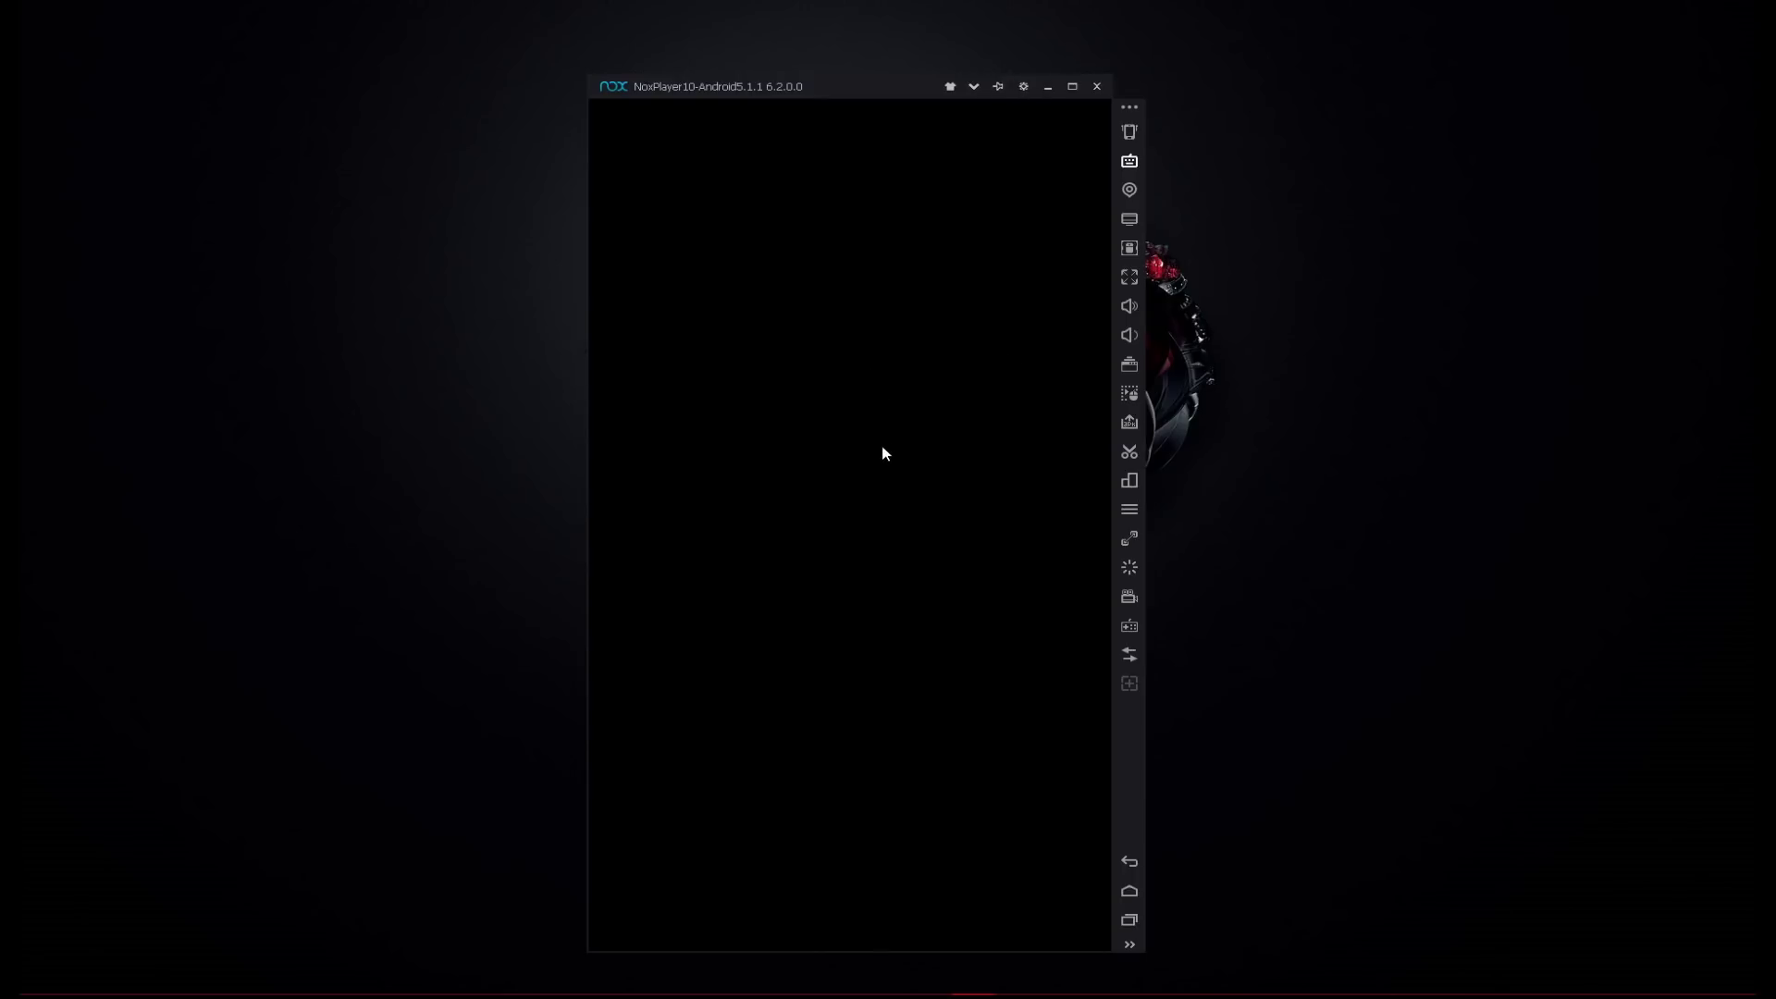
{"action": "left_click", "coordinate": [907, 585]}
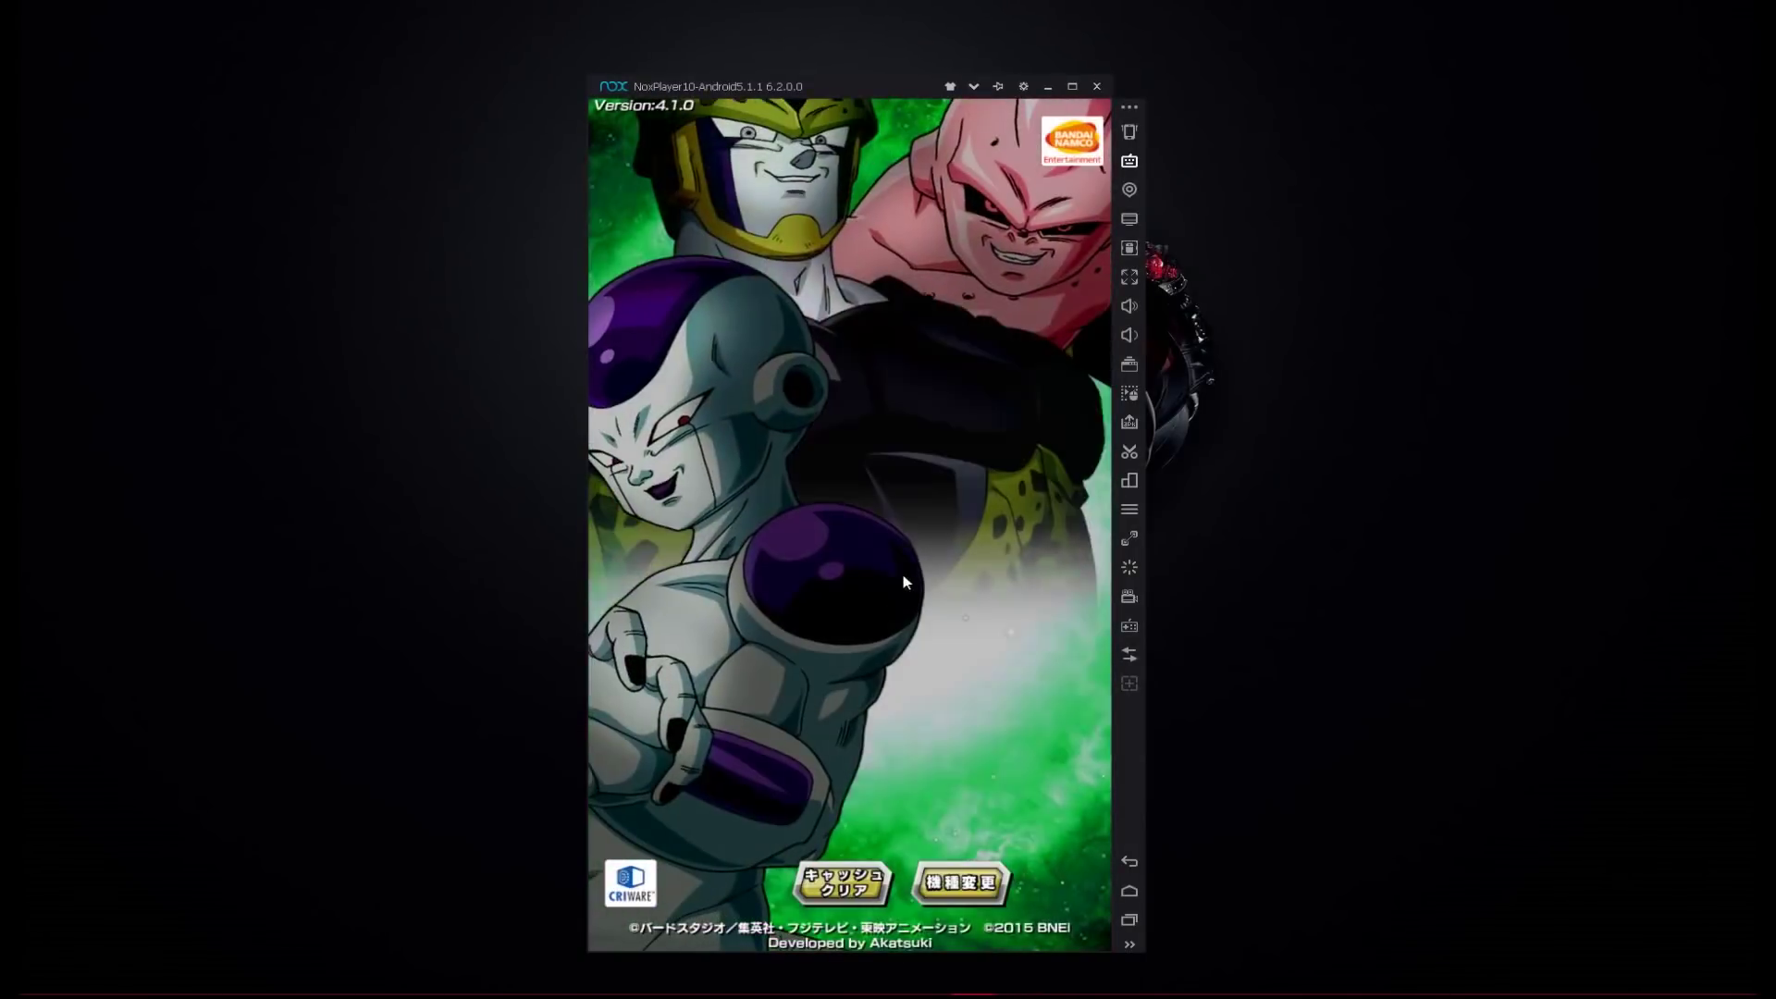
{"action": "left_click", "coordinate": [886, 513]}
Agree to the terms, choose the colour-support display setting, and confirm the animation settings
{"action": "left_click", "coordinate": [966, 703]}
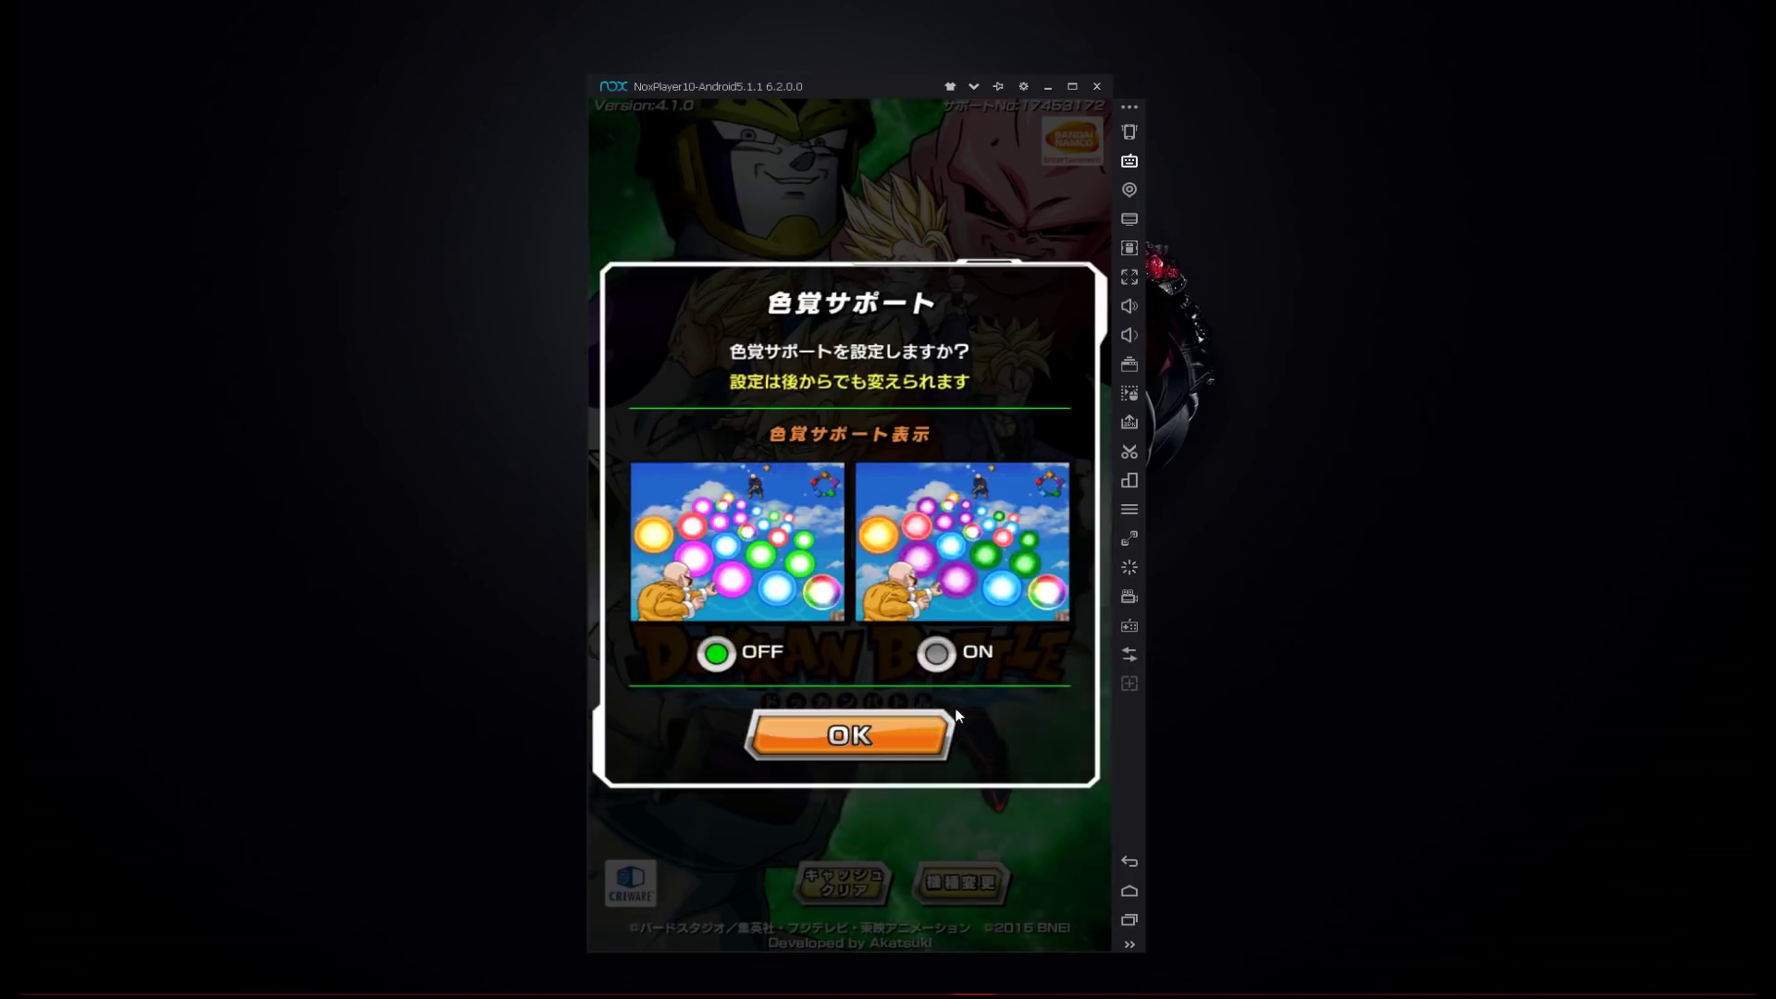
{"action": "left_click", "coordinate": [934, 655]}
{"action": "left_click", "coordinate": [911, 736]}
{"action": "left_click", "coordinate": [919, 678]}
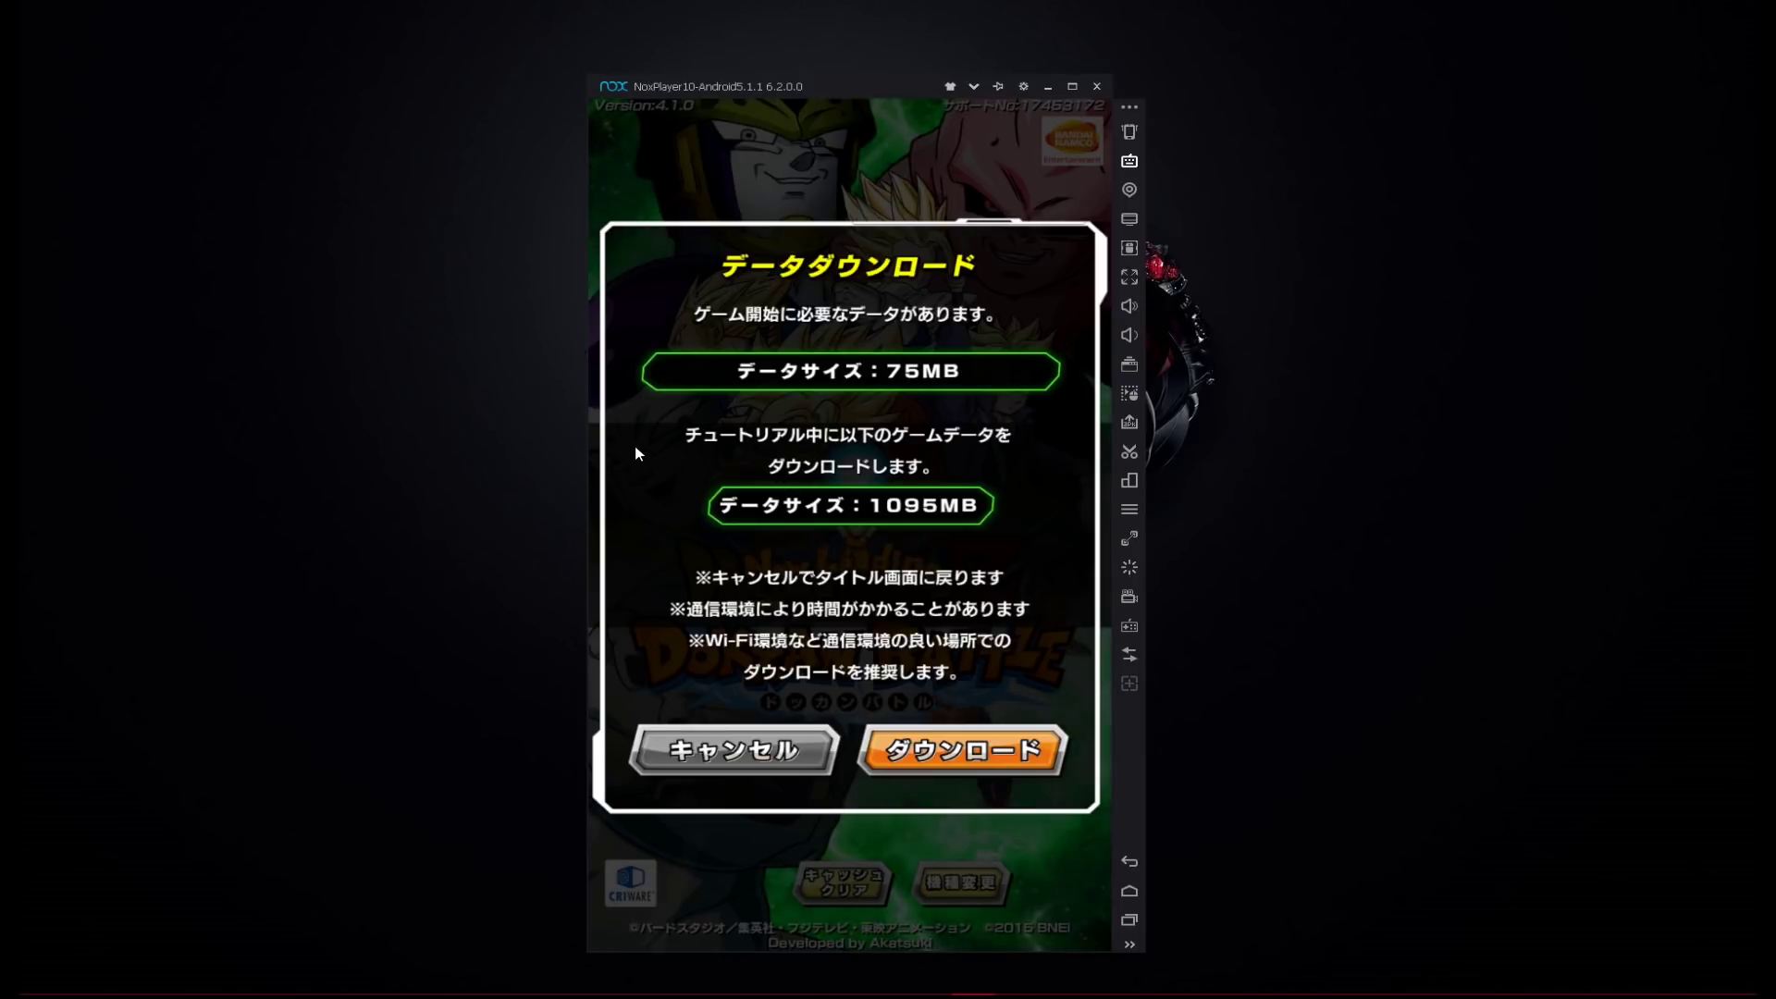
Download the game data, dismiss the completion notice, and read through the opening Shenron story
{"action": "left_click", "coordinate": [936, 756]}
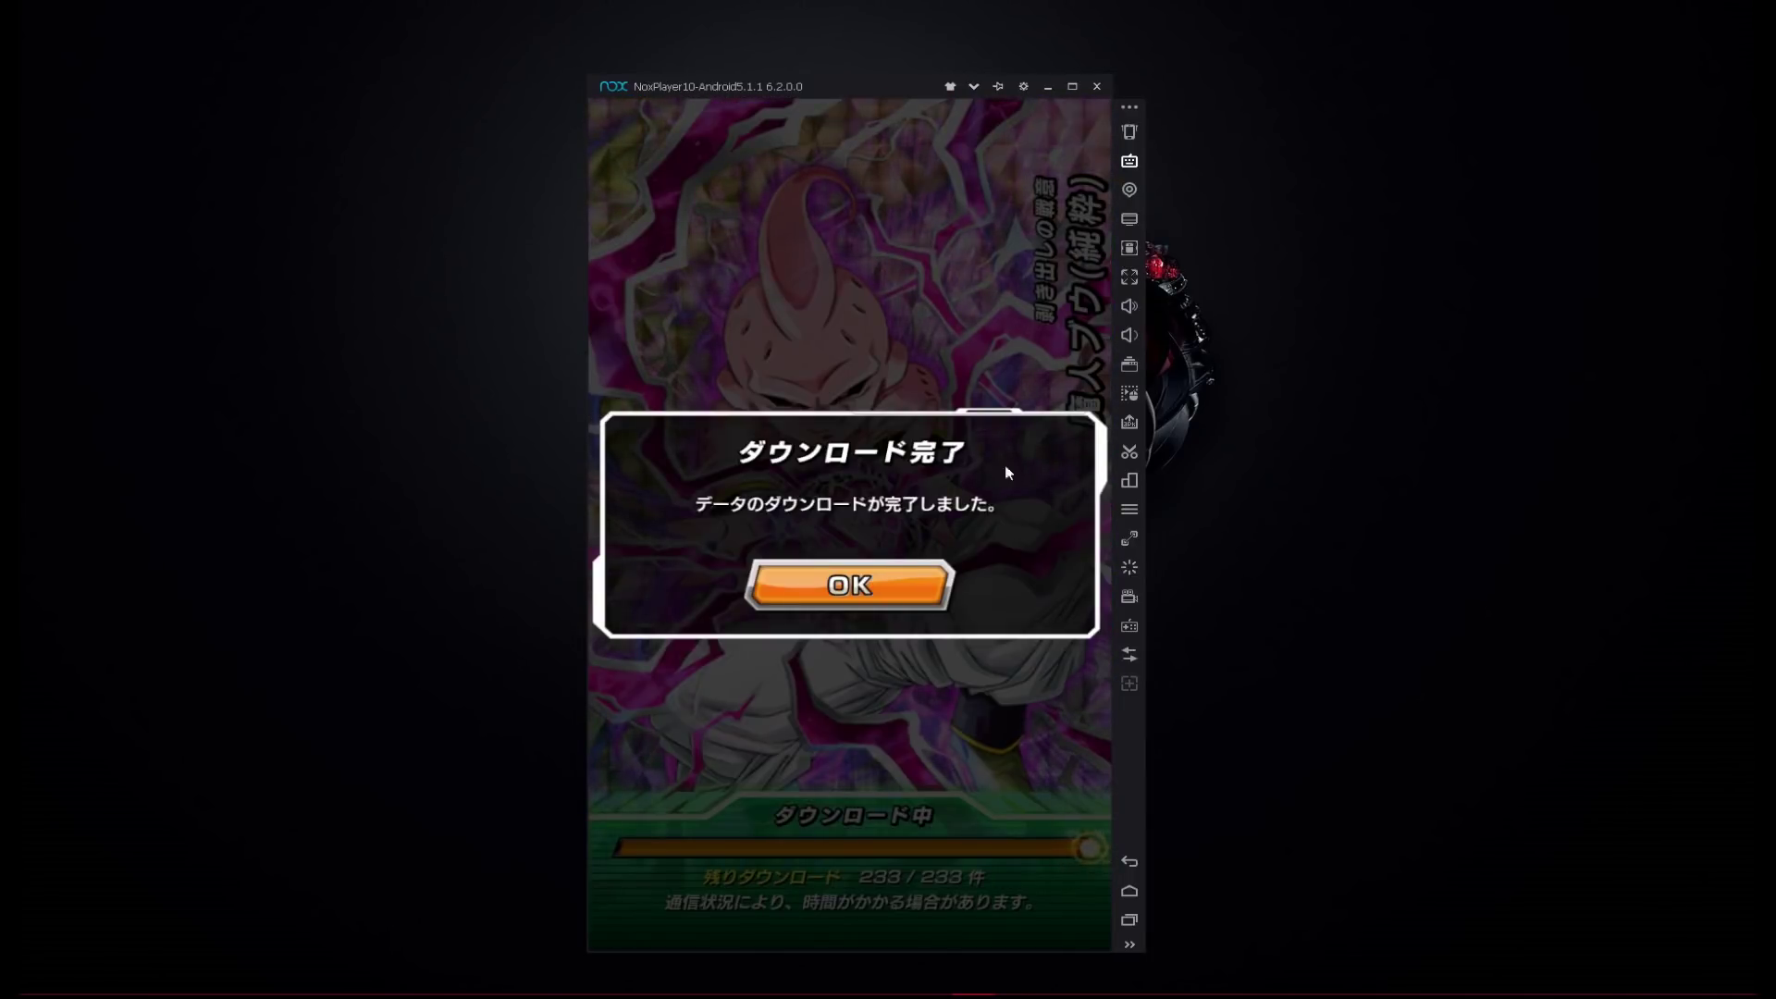
{"action": "left_click", "coordinate": [850, 581]}
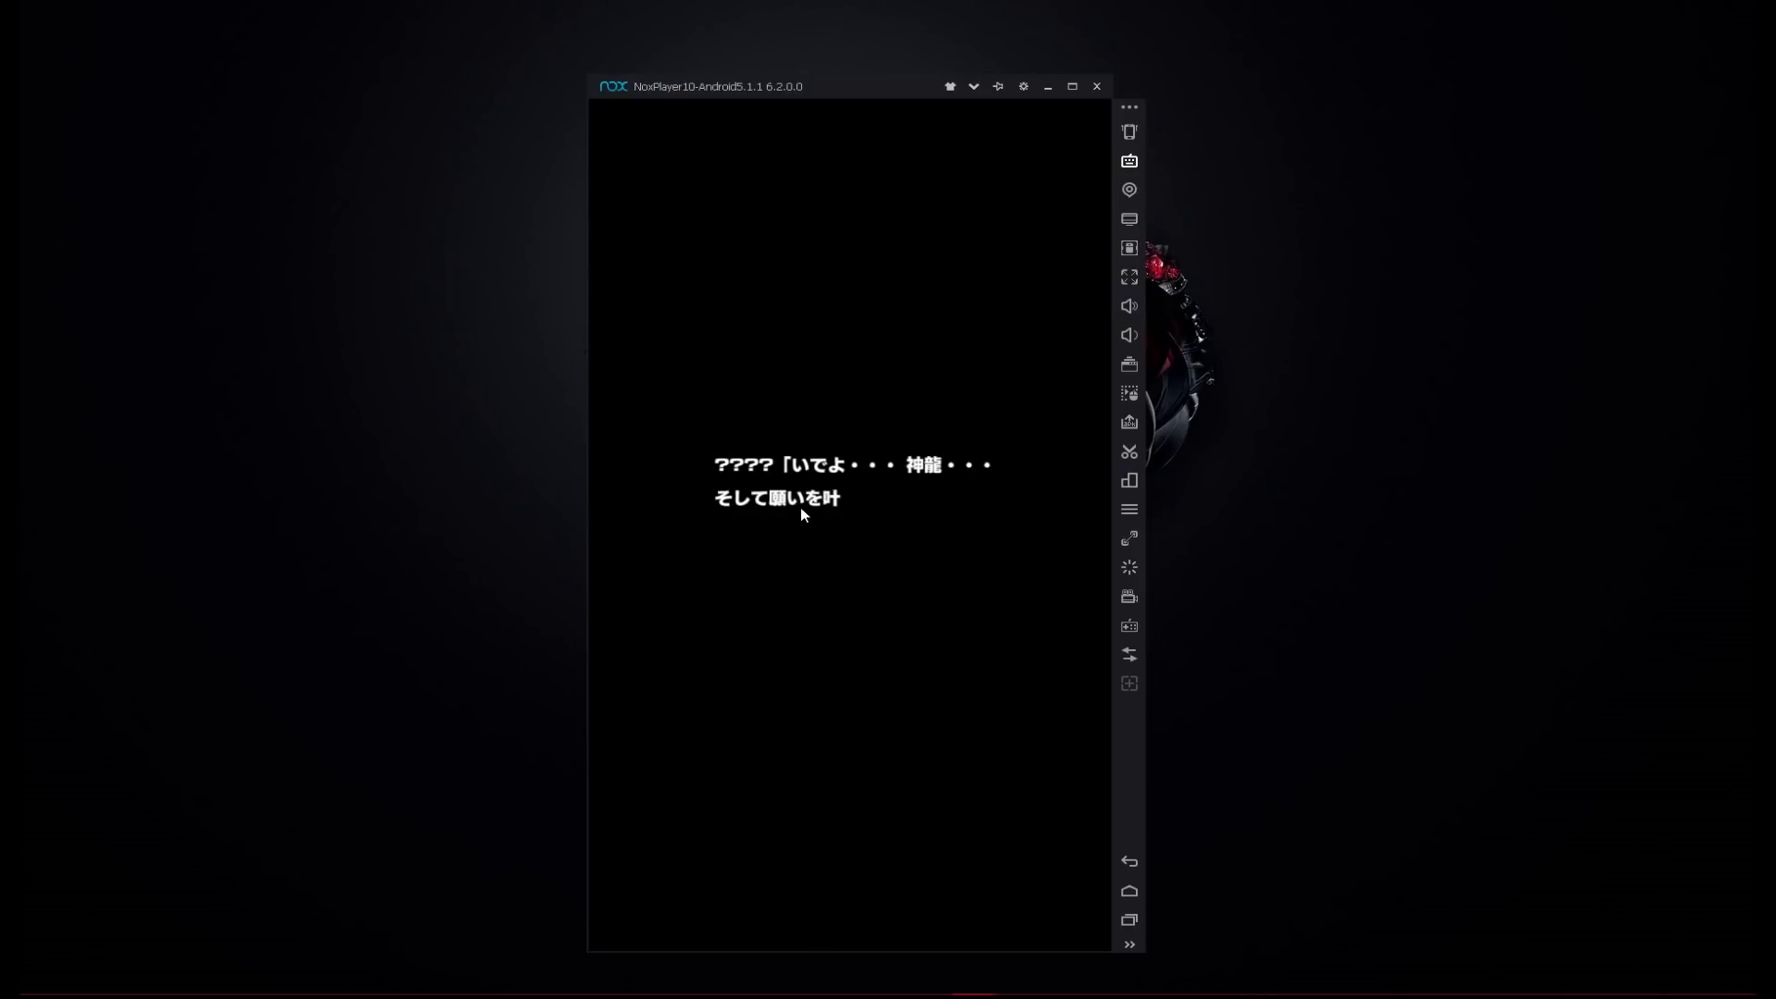
{"action": "left_click", "coordinate": [831, 480]}
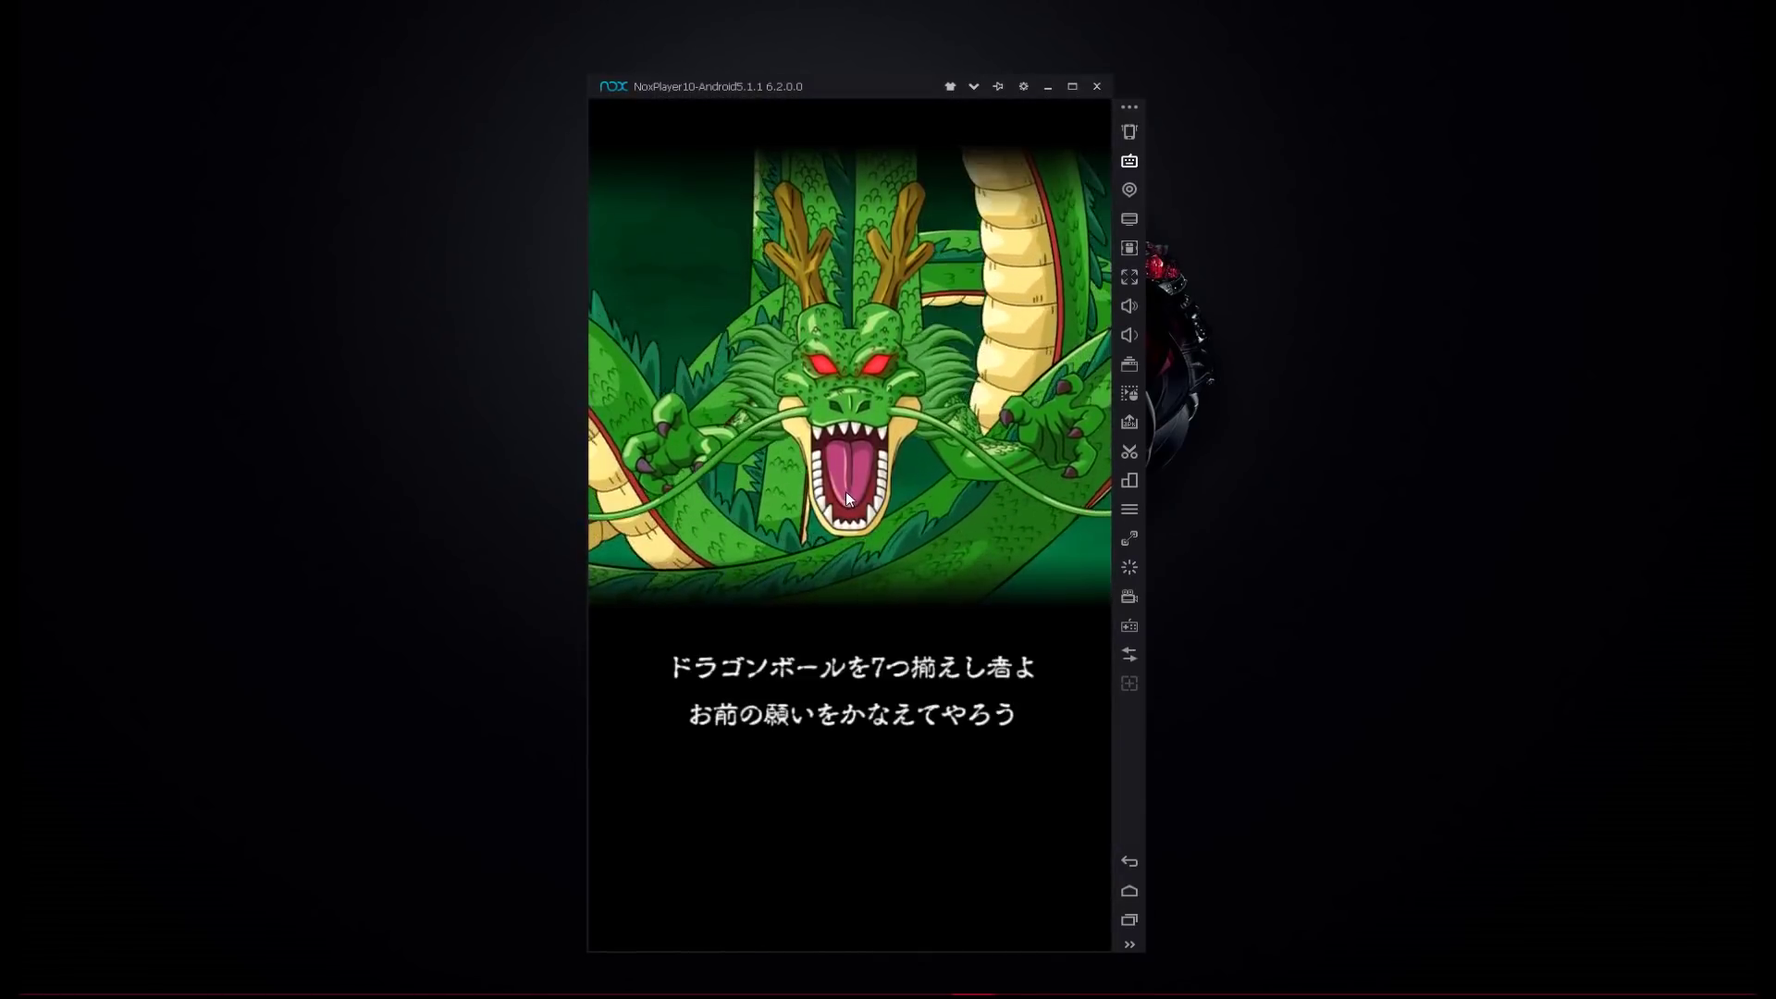
{"action": "left_click", "coordinate": [846, 496]}
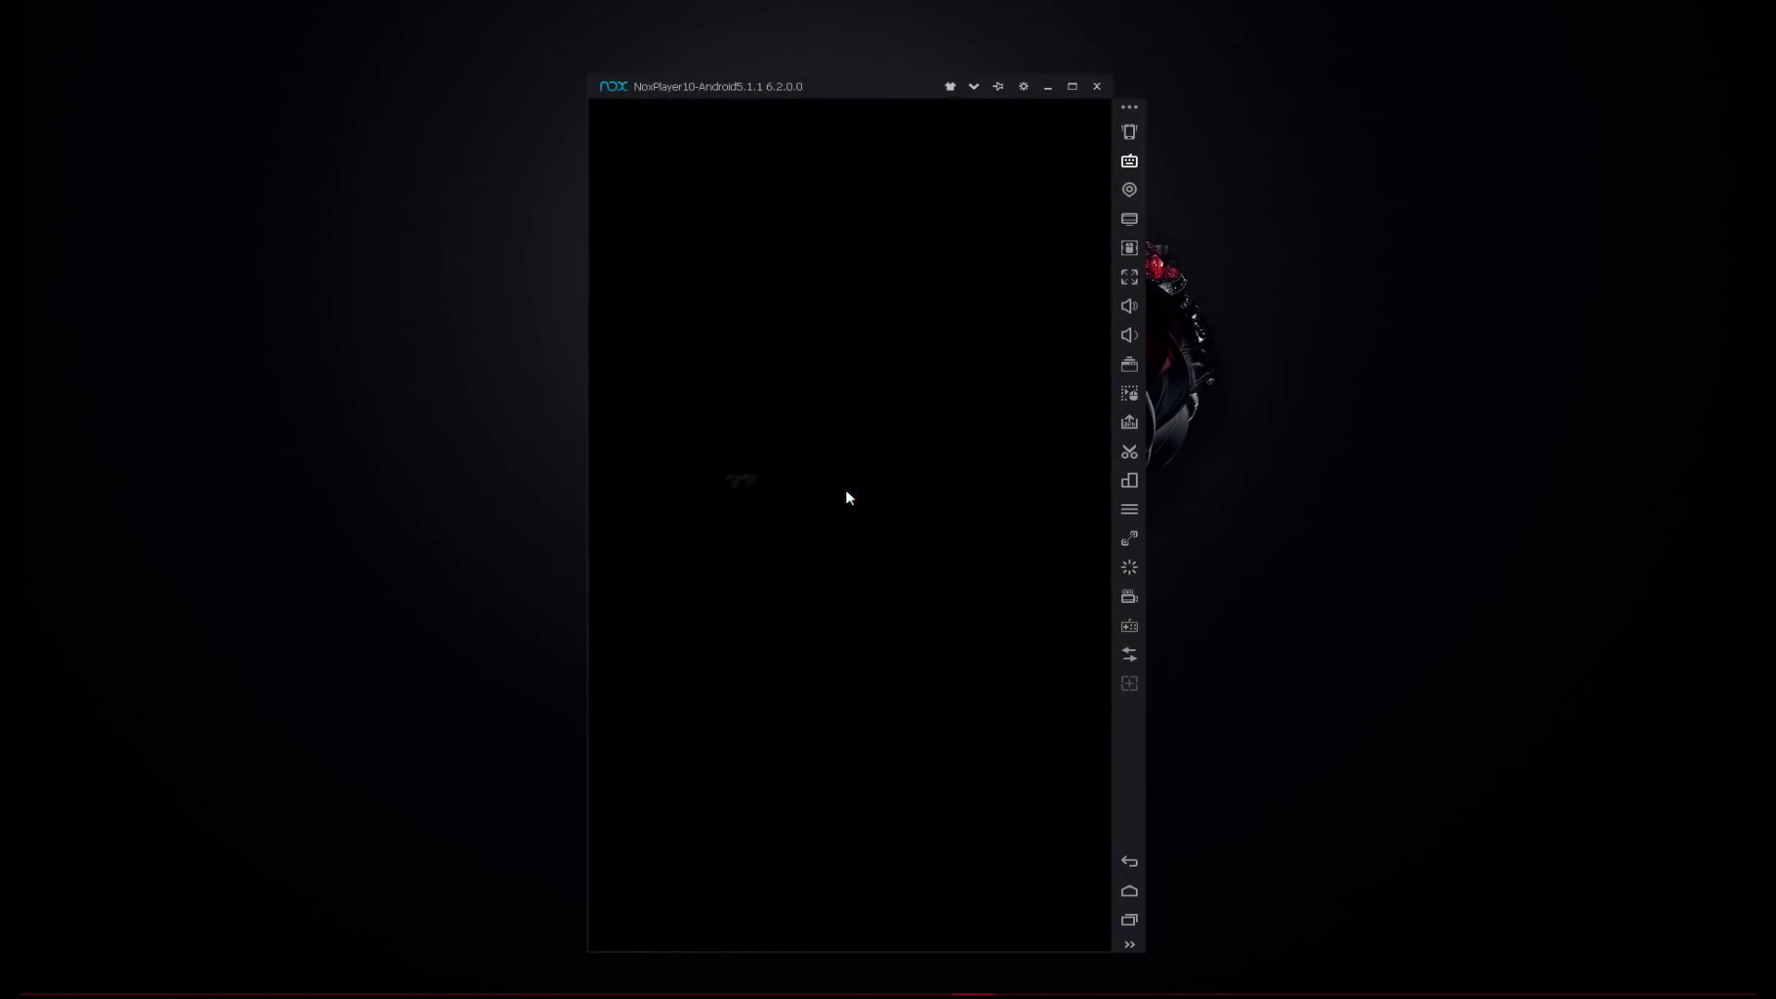
{"action": "left_click", "coordinate": [849, 431]}
{"action": "left_click", "coordinate": [849, 425]}
{"action": "left_click", "coordinate": [894, 445]}
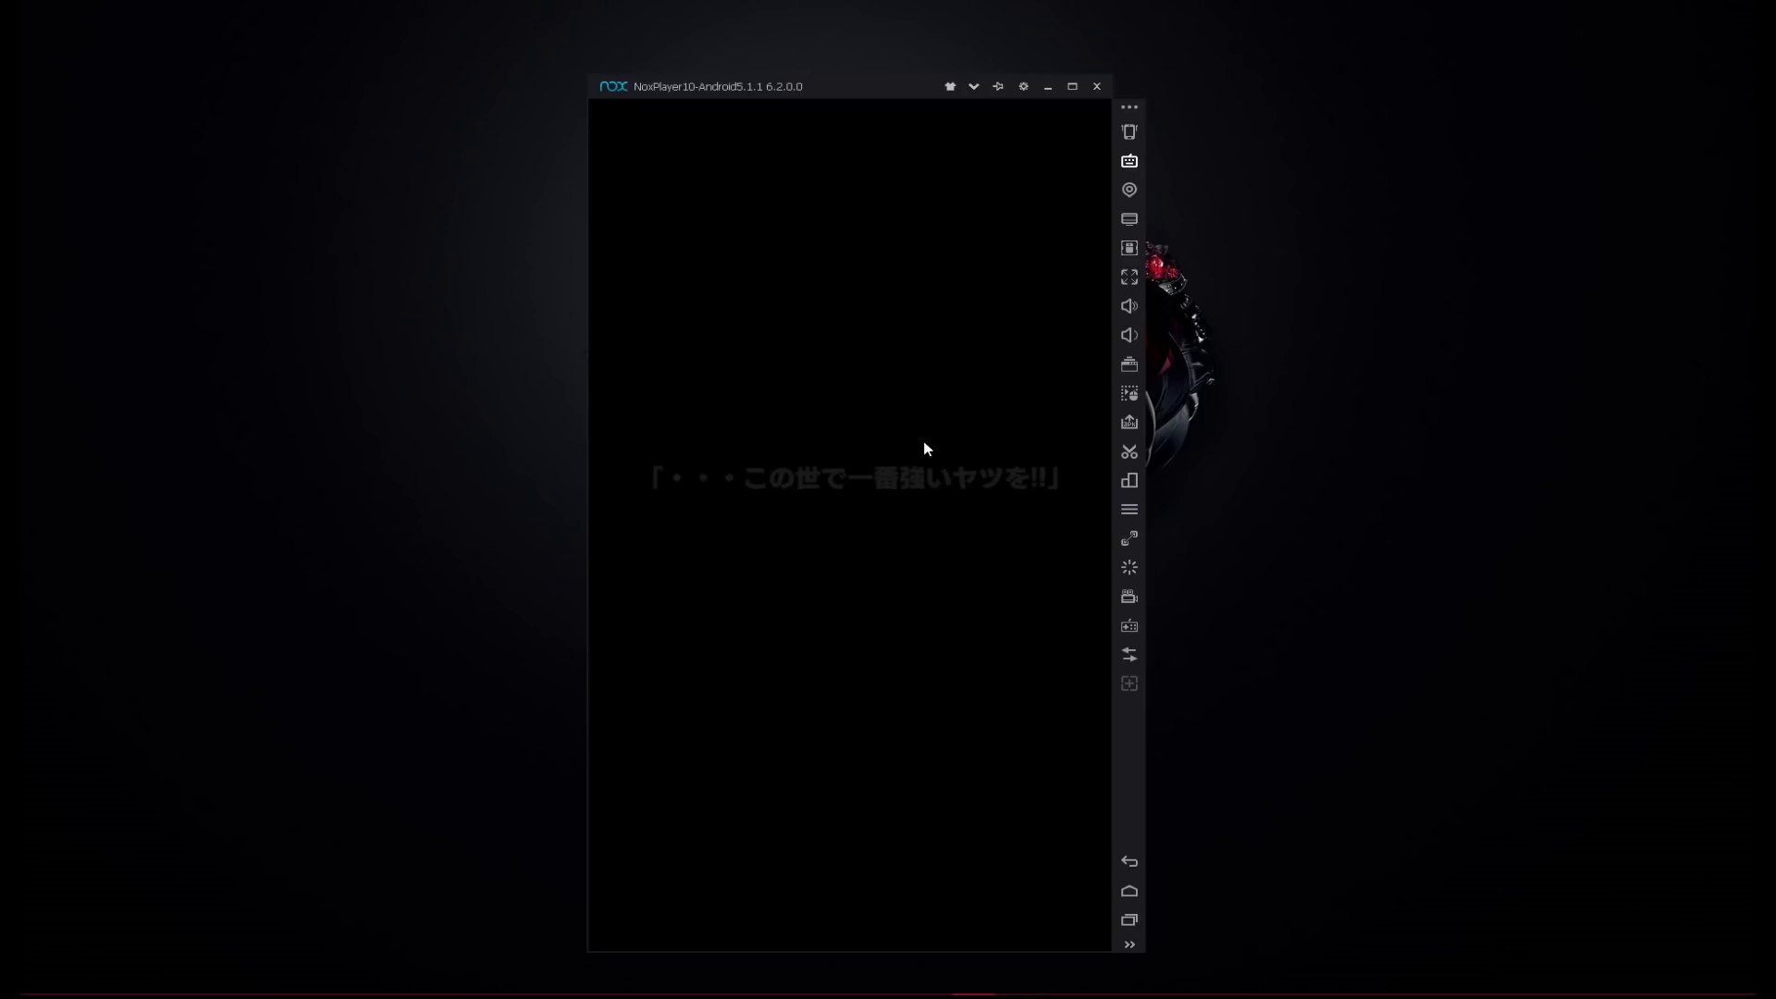
{"action": "left_click", "coordinate": [925, 448]}
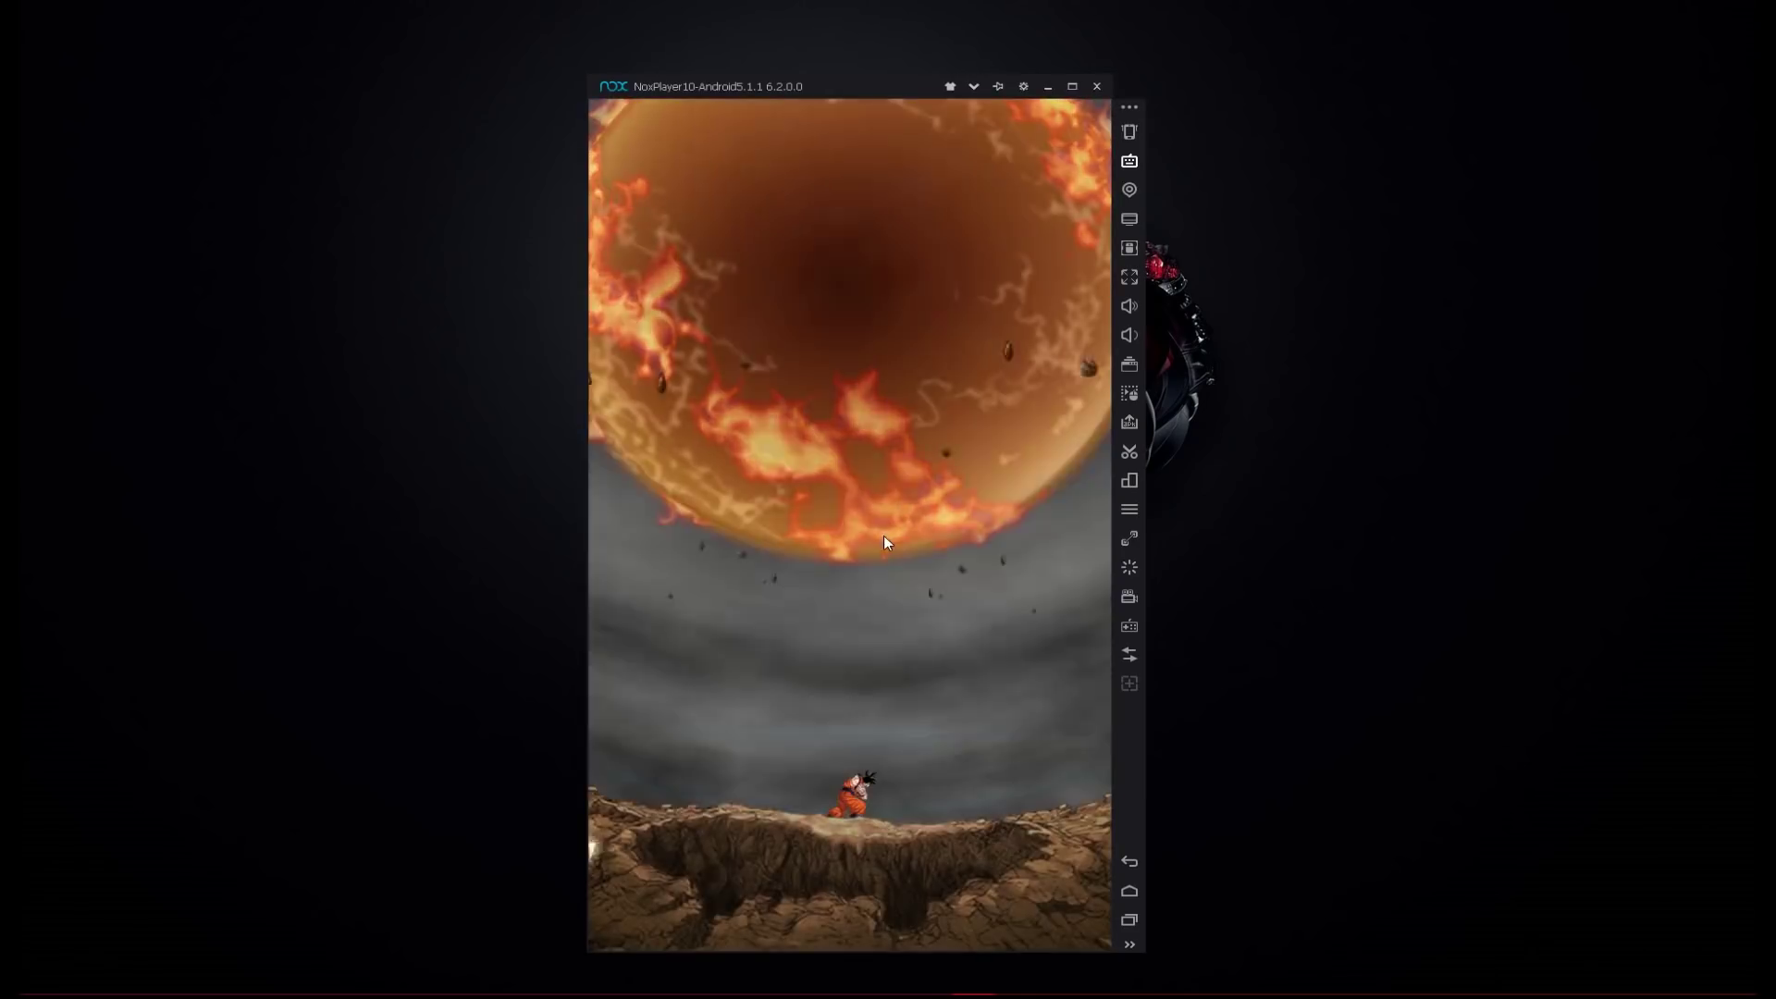
Pull the tutorial summon, pass friend and team selection, and roll on the tutorial board
{"action": "left_click_drag", "start_coordinate": [840, 607], "coordinate": [881, 813]}
{"action": "left_click", "coordinate": [963, 488]}
{"action": "left_click", "coordinate": [964, 392]}
{"action": "left_click", "coordinate": [1039, 813]}
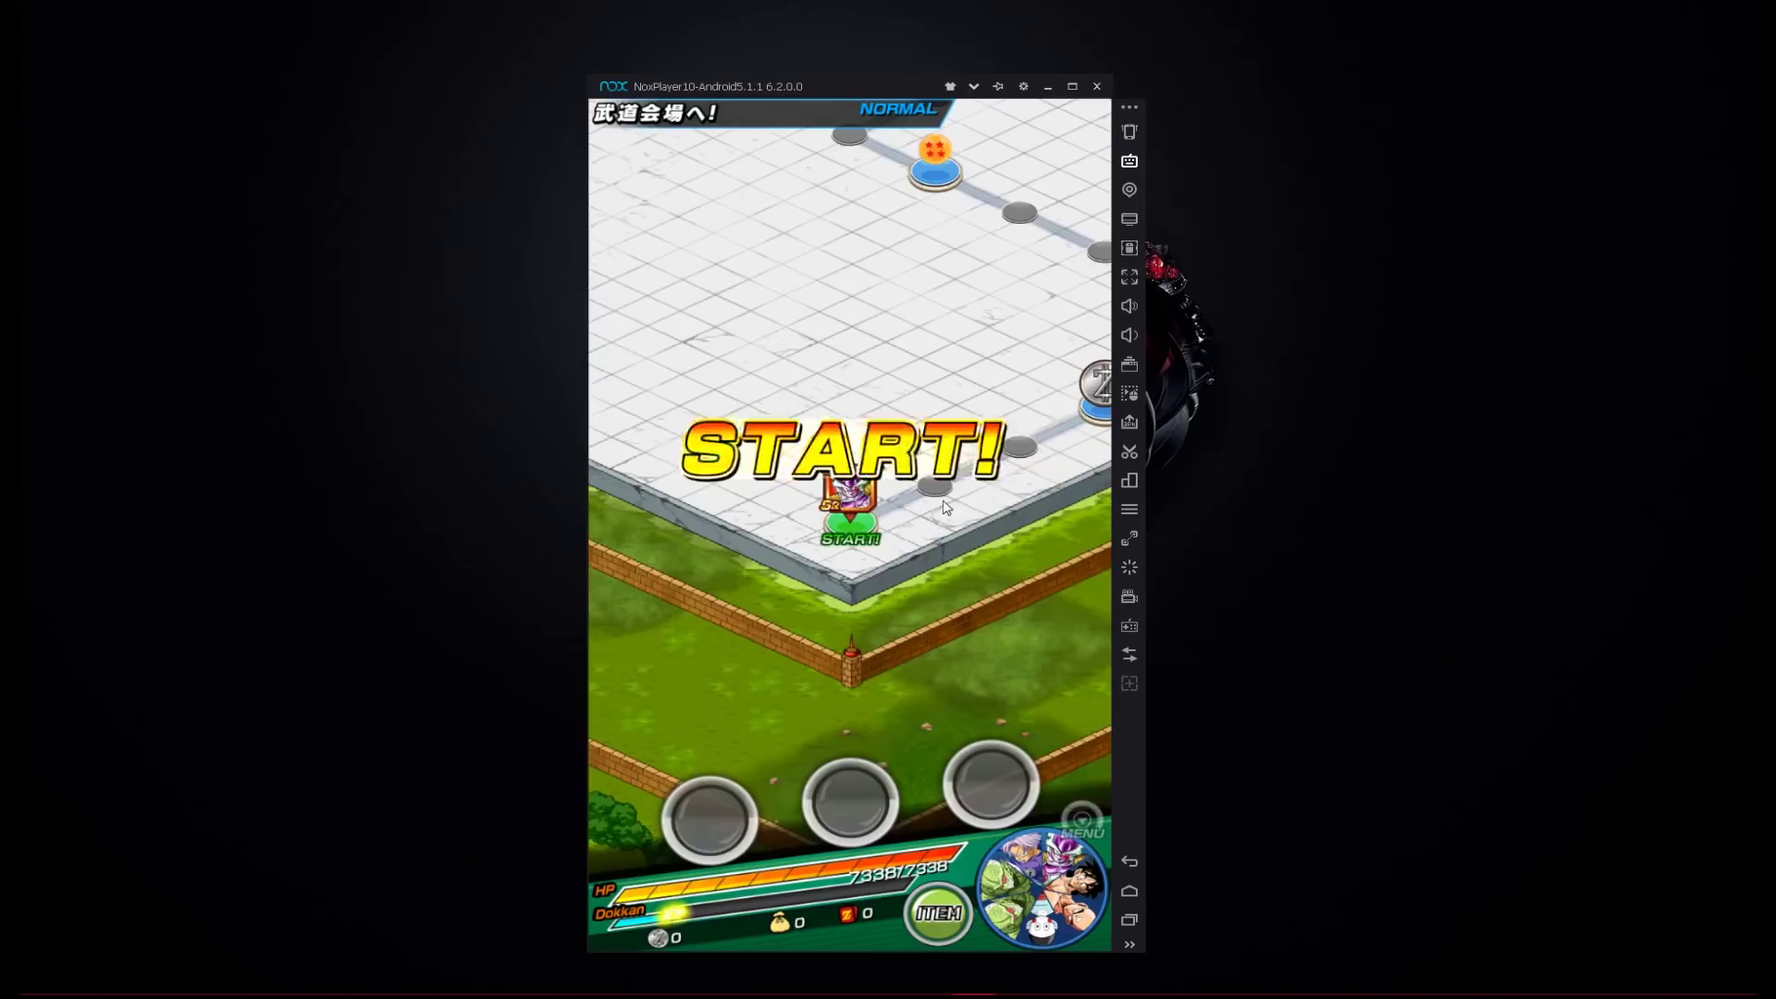
{"action": "left_click", "coordinate": [708, 814]}
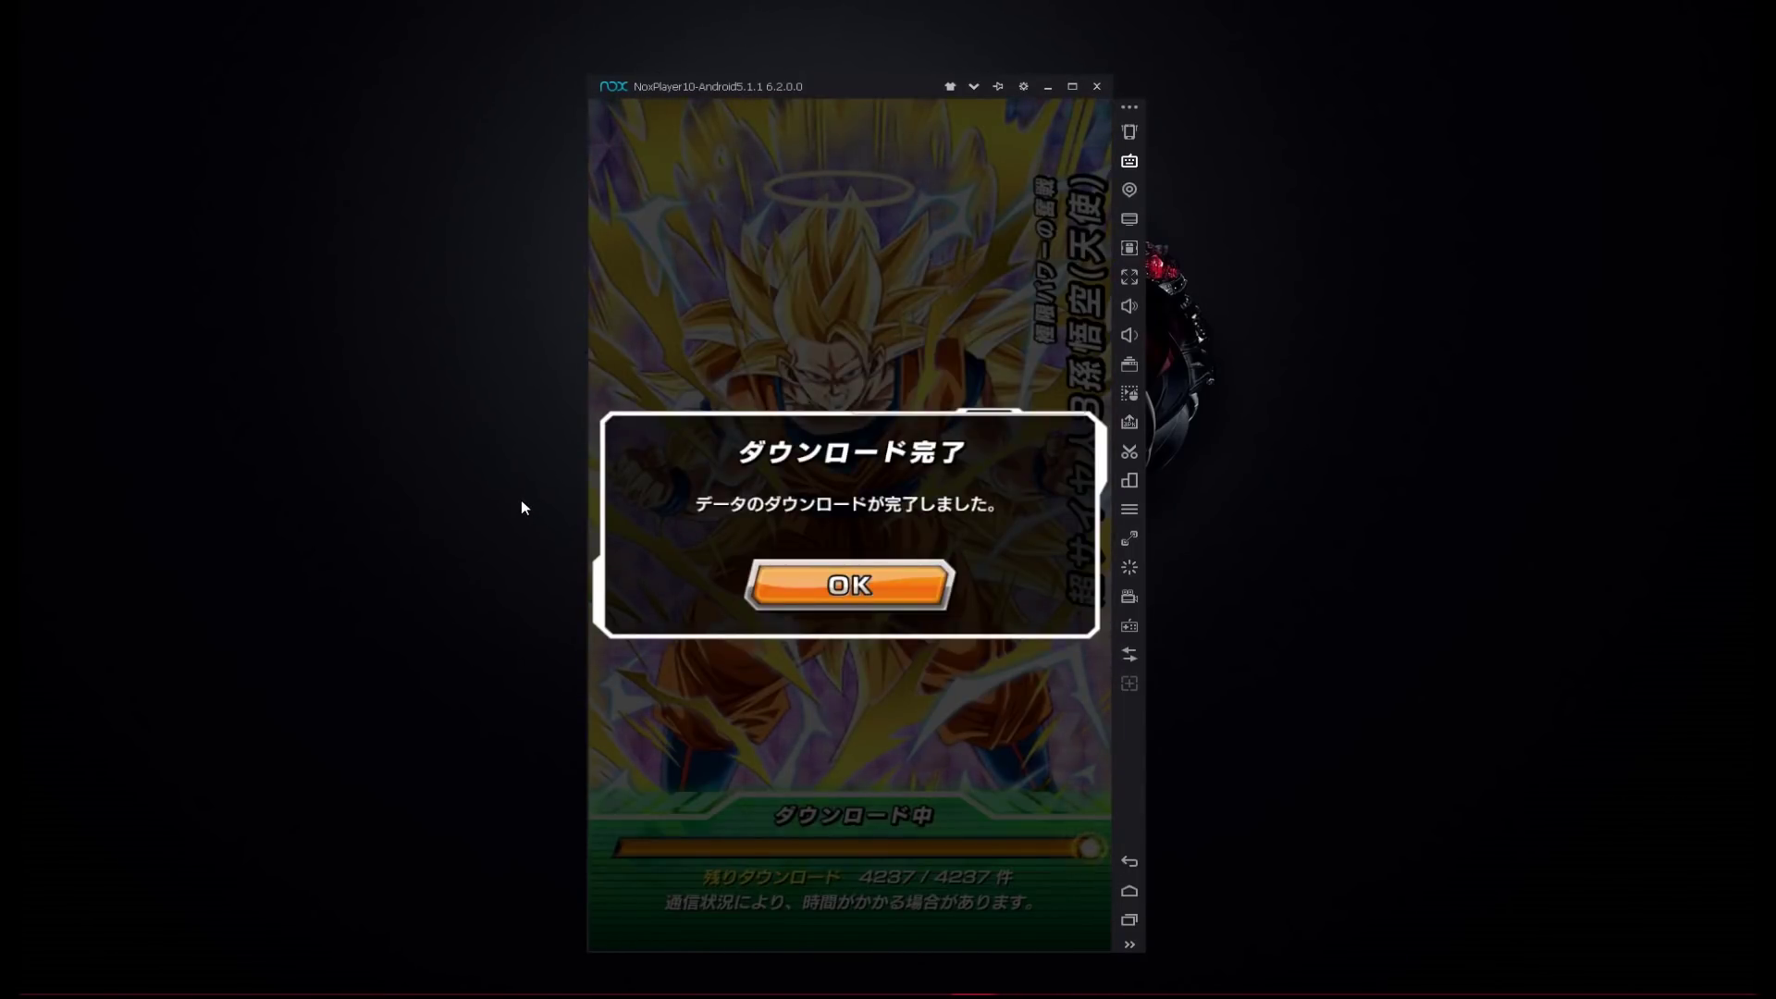
Dismiss the download and movie dialogs, close ドッカン, Chrome and Play Store, then relaunch ドッカン
{"action": "left_click", "coordinate": [828, 605]}
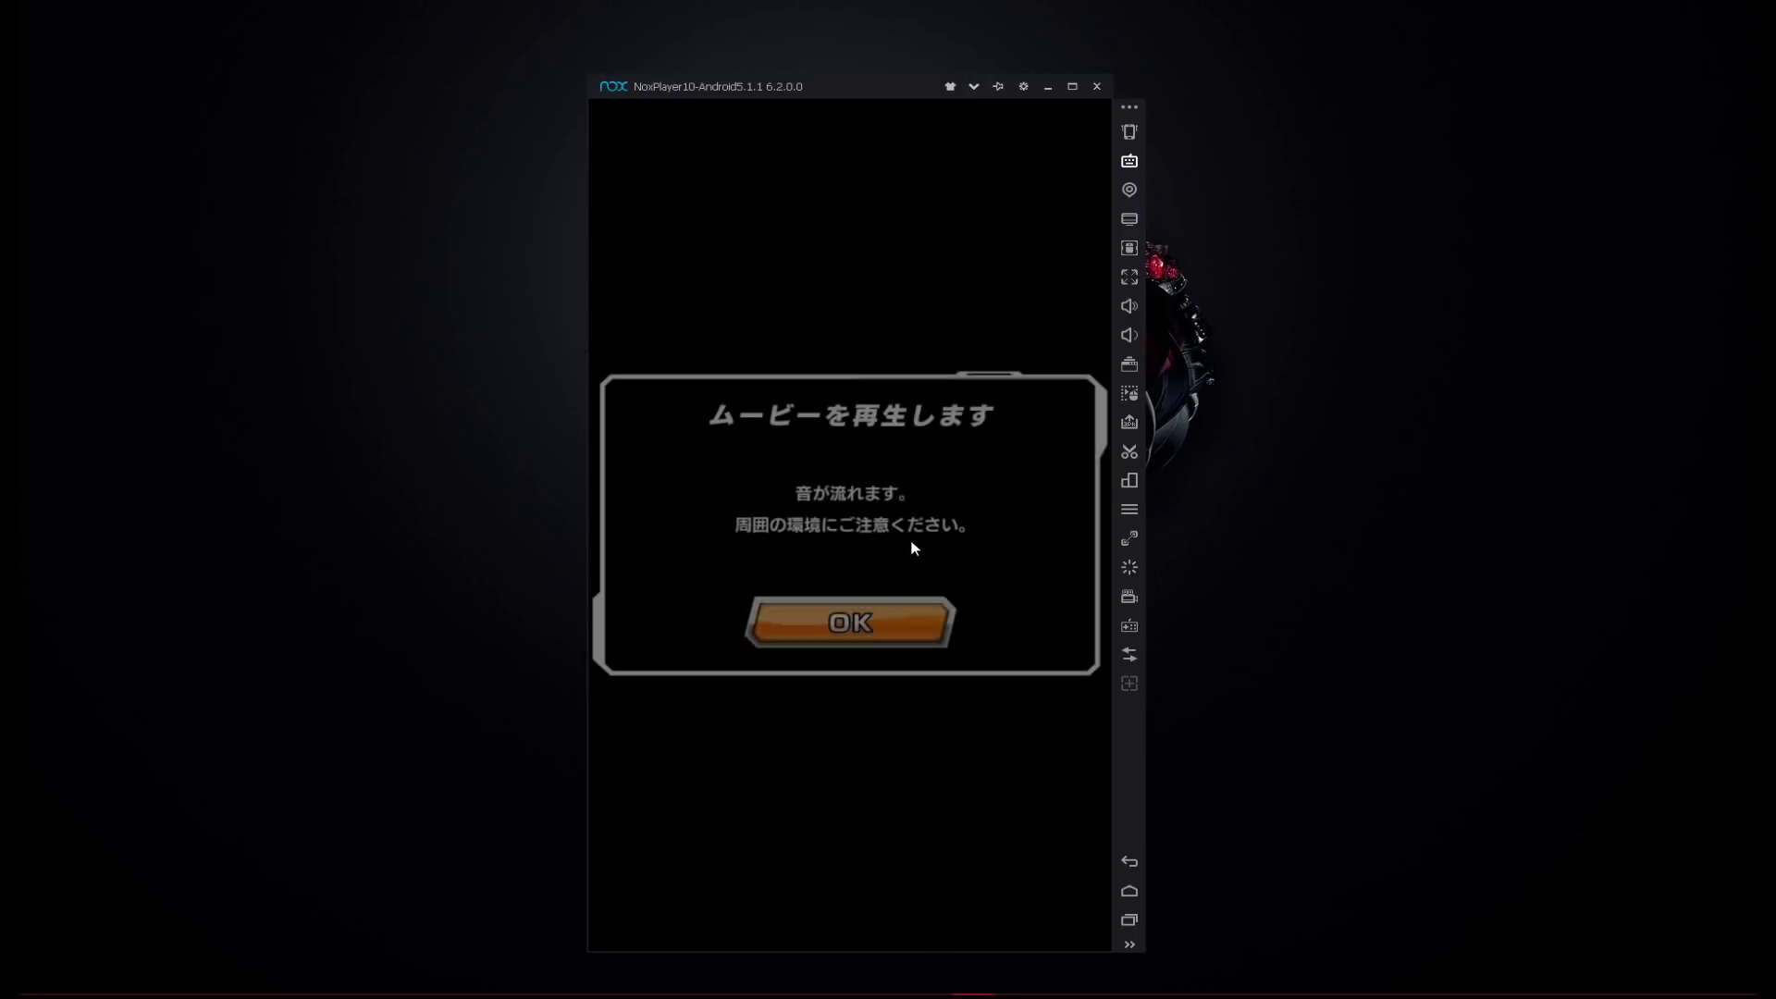
{"action": "left_click", "coordinate": [861, 626]}
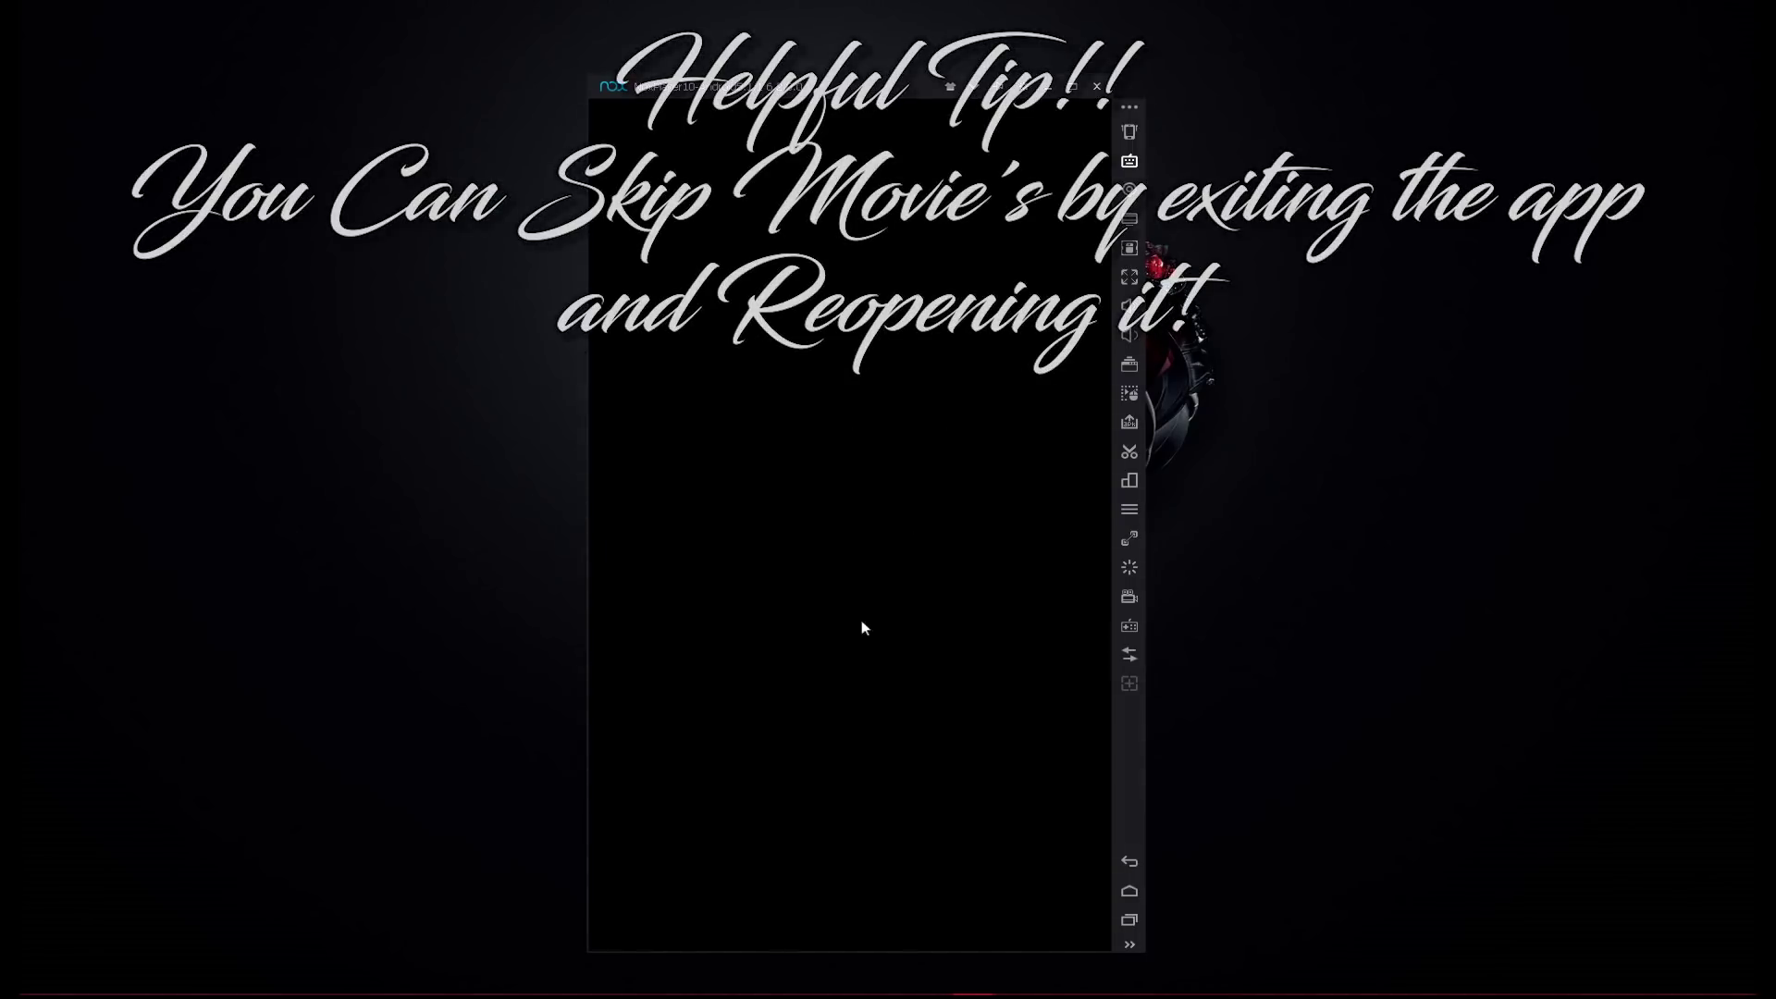
{"action": "left_click", "coordinate": [1130, 920]}
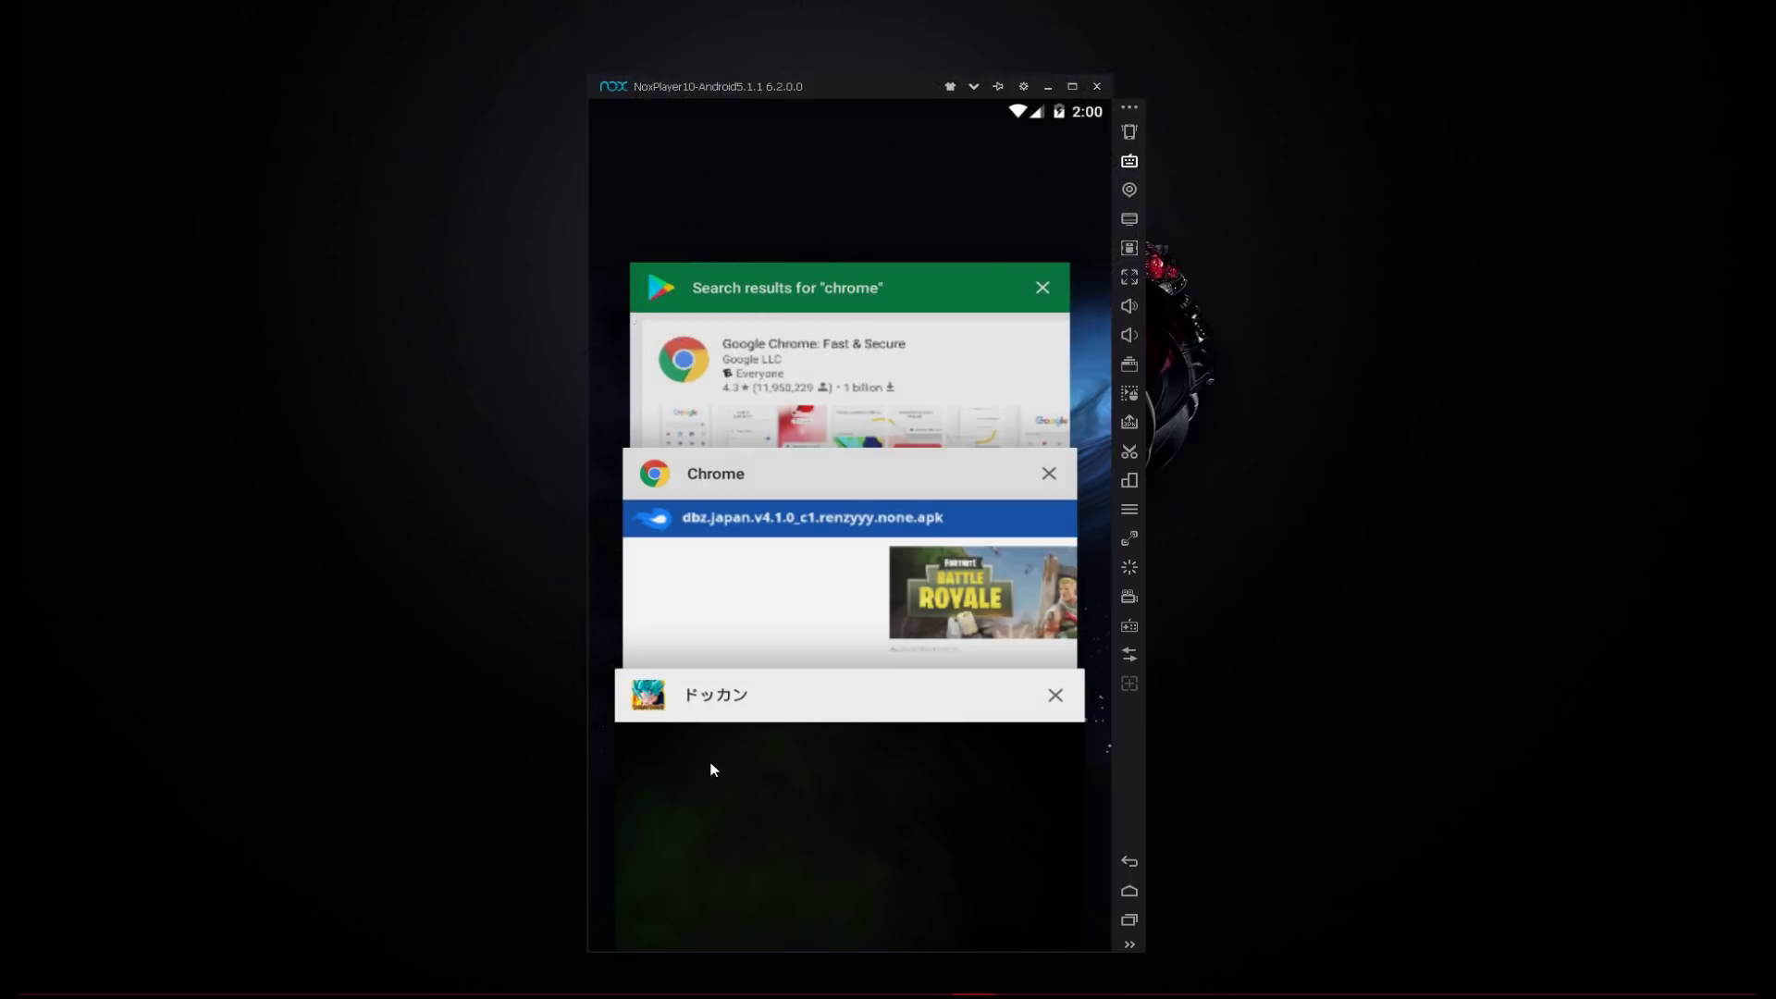
{"action": "left_click_drag", "start_coordinate": [814, 764], "coordinate": [1073, 768]}
{"action": "left_click_drag", "start_coordinate": [774, 668], "coordinate": [1064, 647]}
{"action": "left_click_drag", "start_coordinate": [969, 543], "coordinate": [1069, 662]}
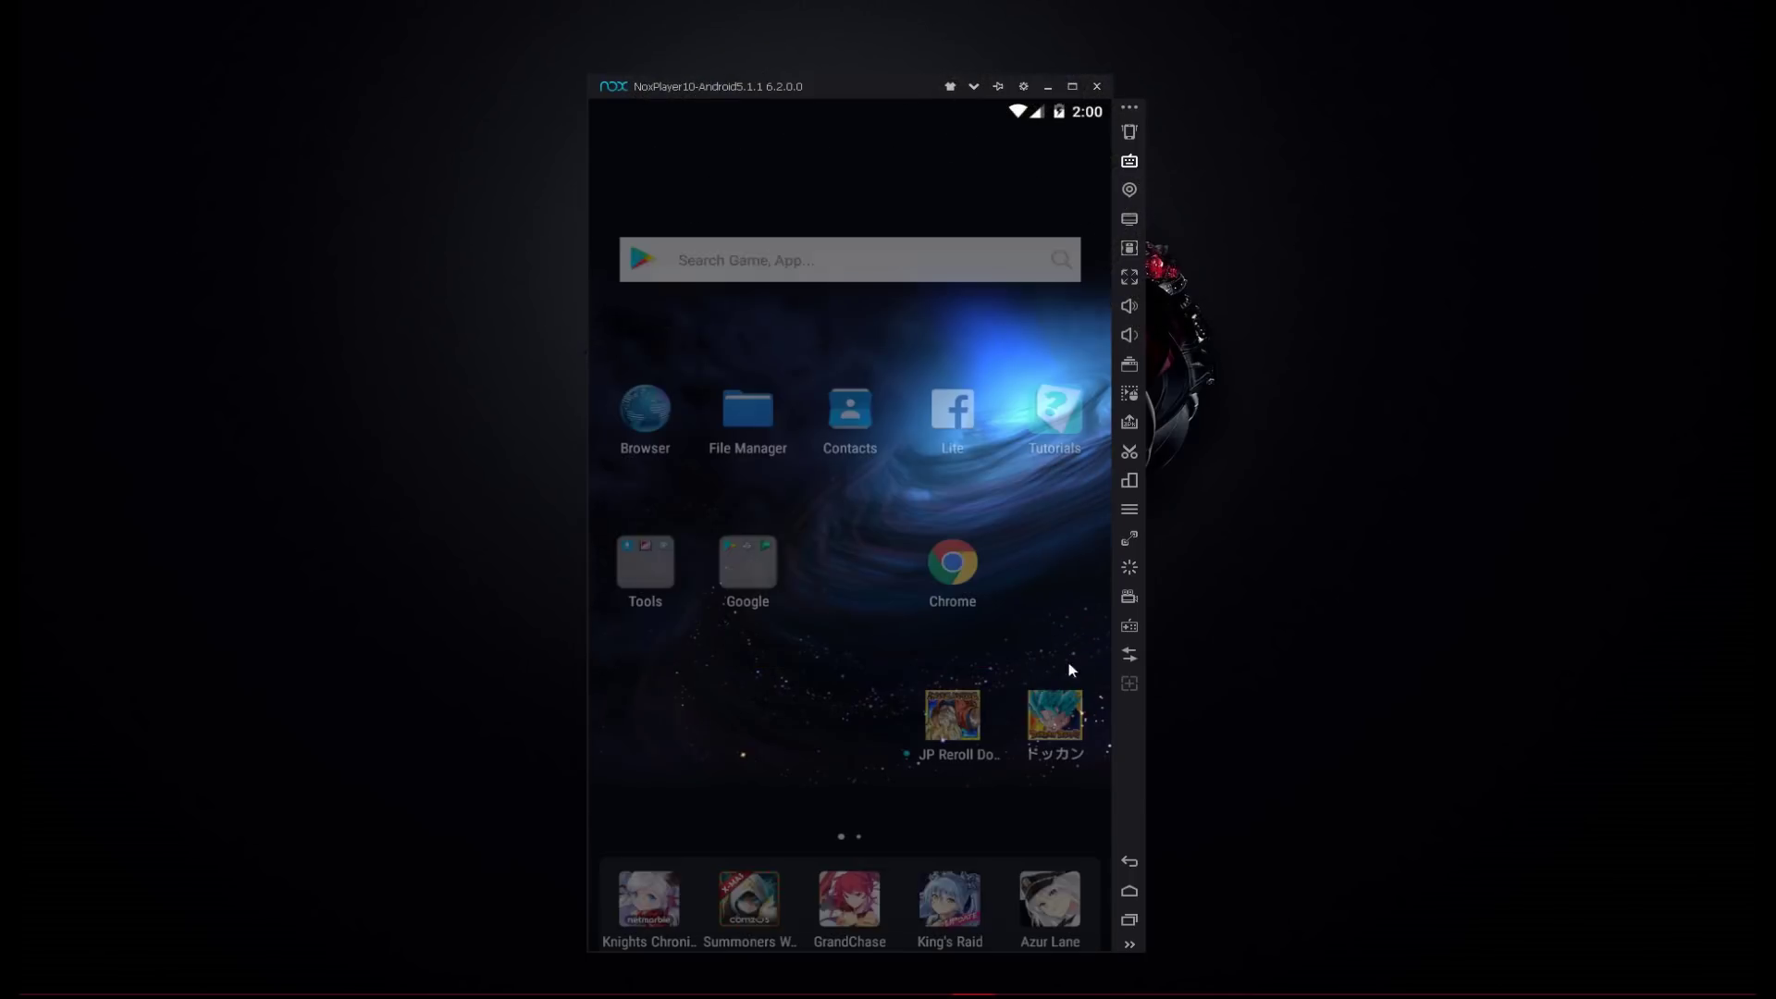
{"action": "left_click", "coordinate": [1049, 719]}
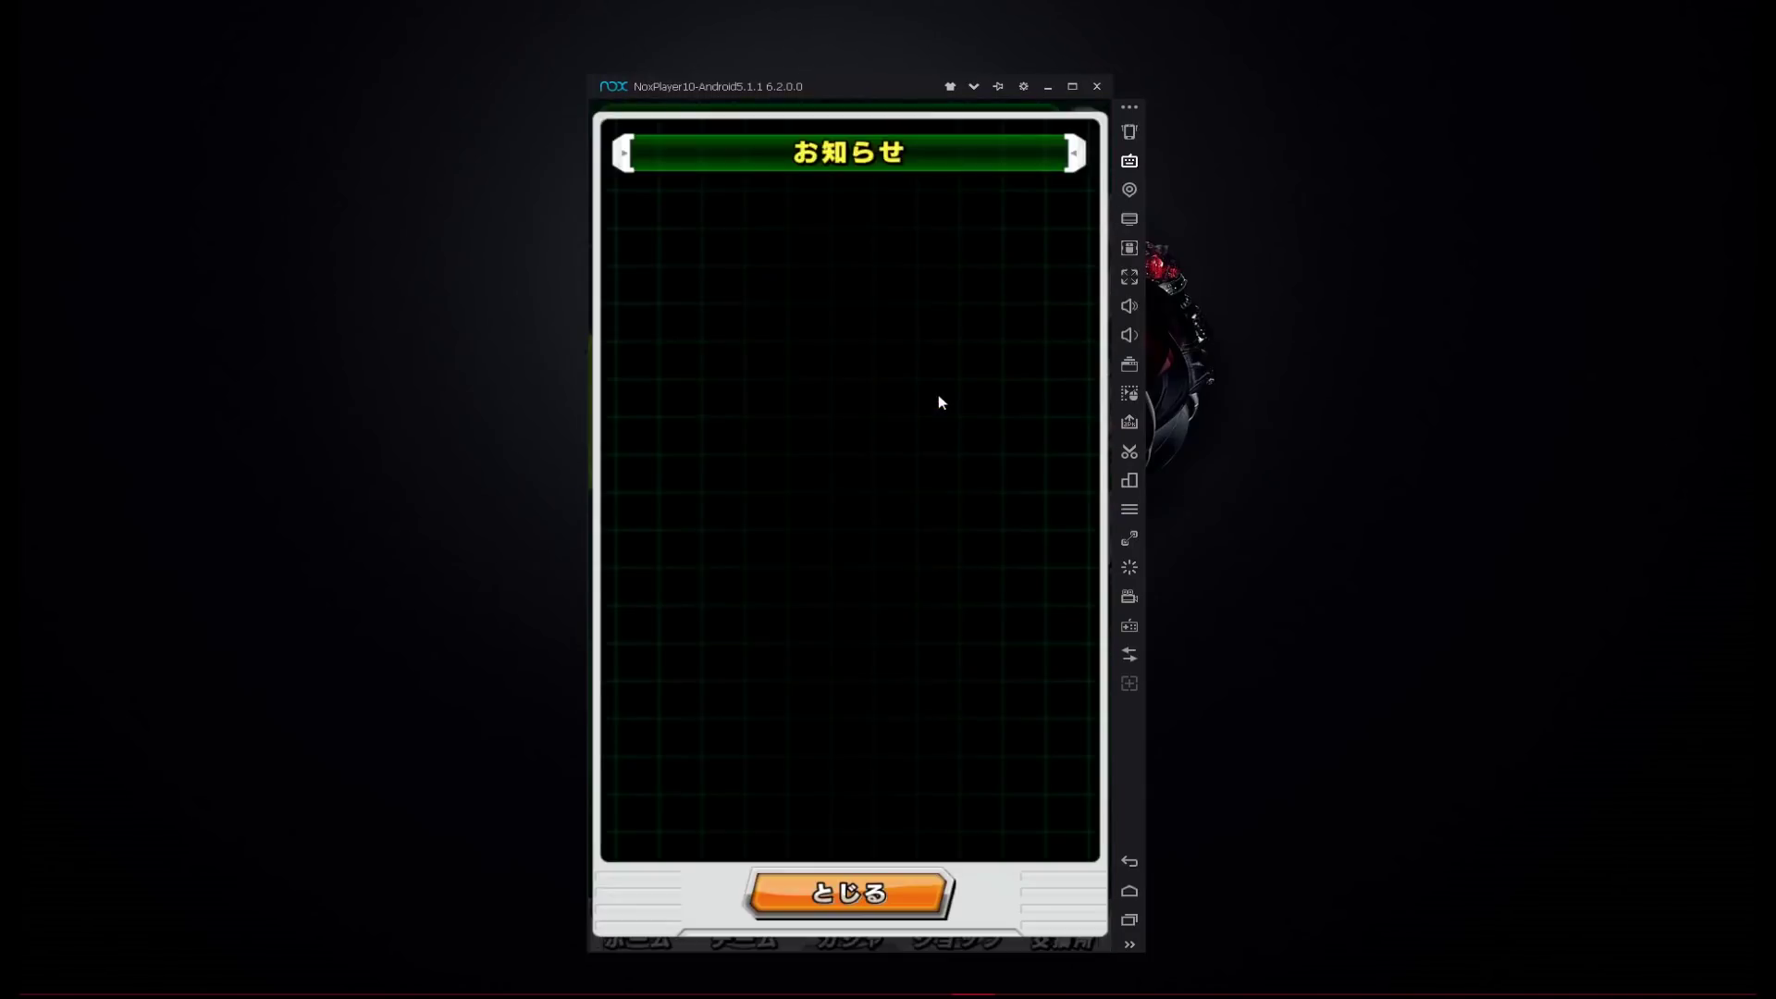
Close the announcements, login bonus popups and DOKKAN Fes notice
{"action": "left_click", "coordinate": [858, 891]}
{"action": "left_click", "coordinate": [852, 701]}
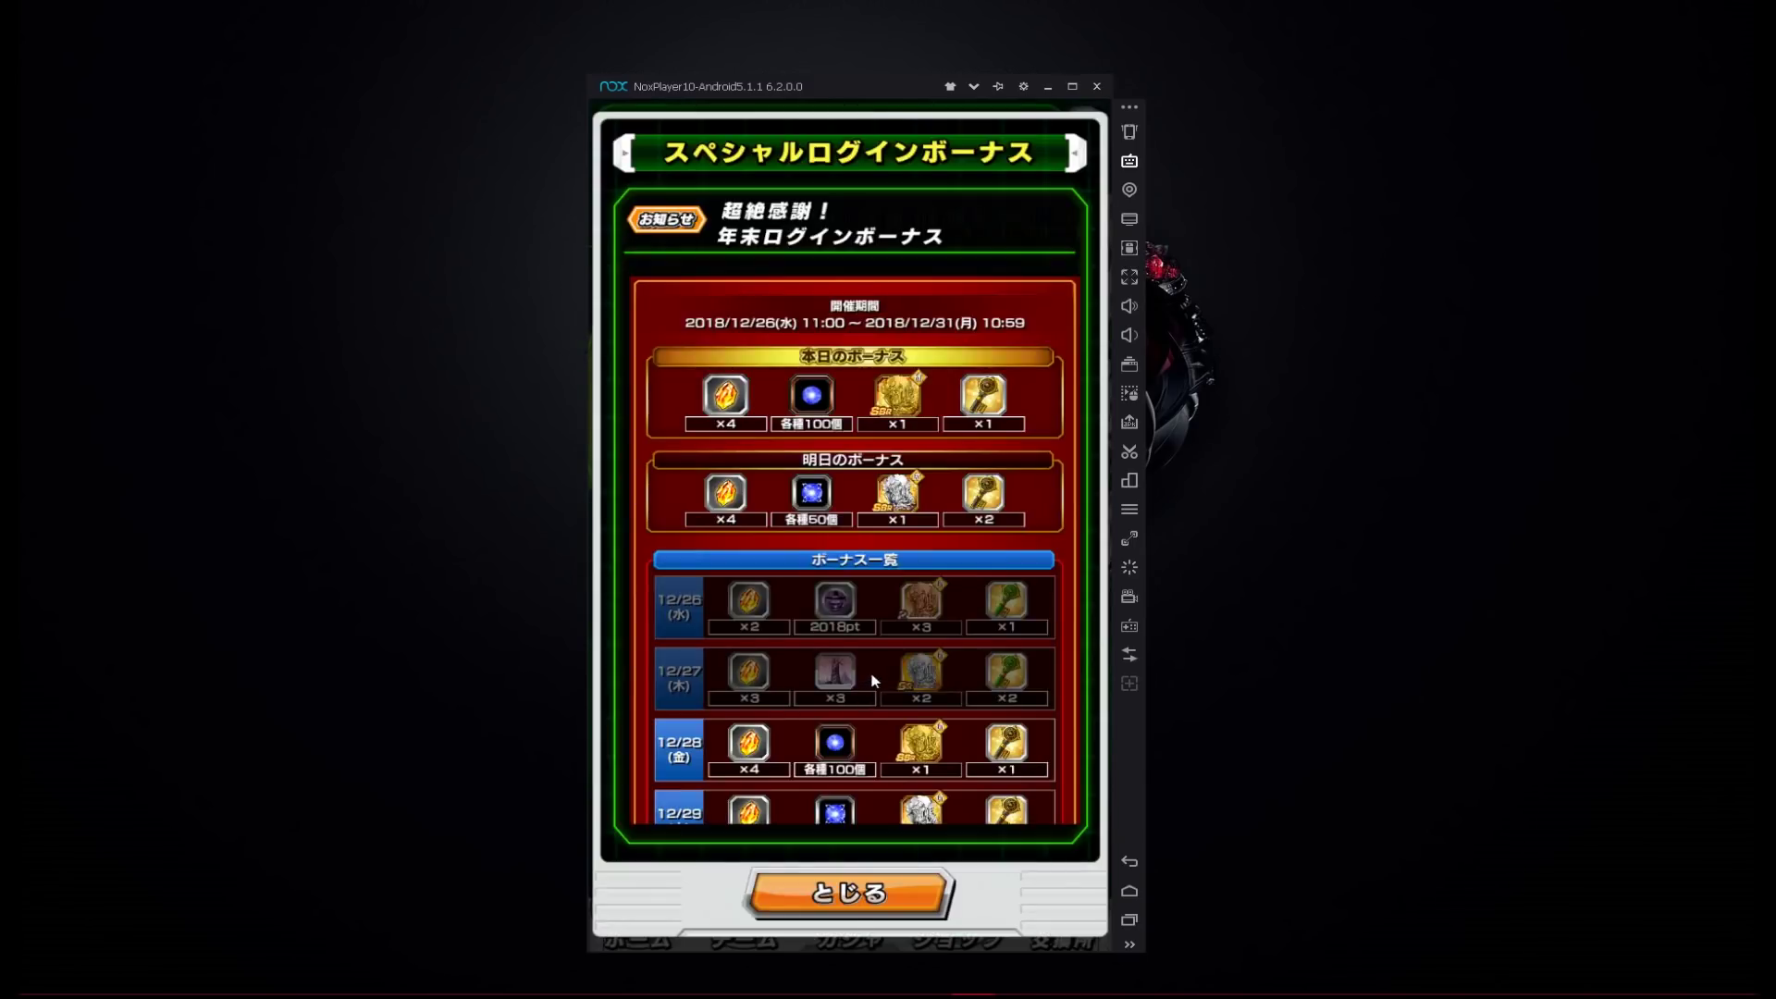
{"action": "left_click", "coordinate": [850, 891]}
{"action": "left_click", "coordinate": [833, 888]}
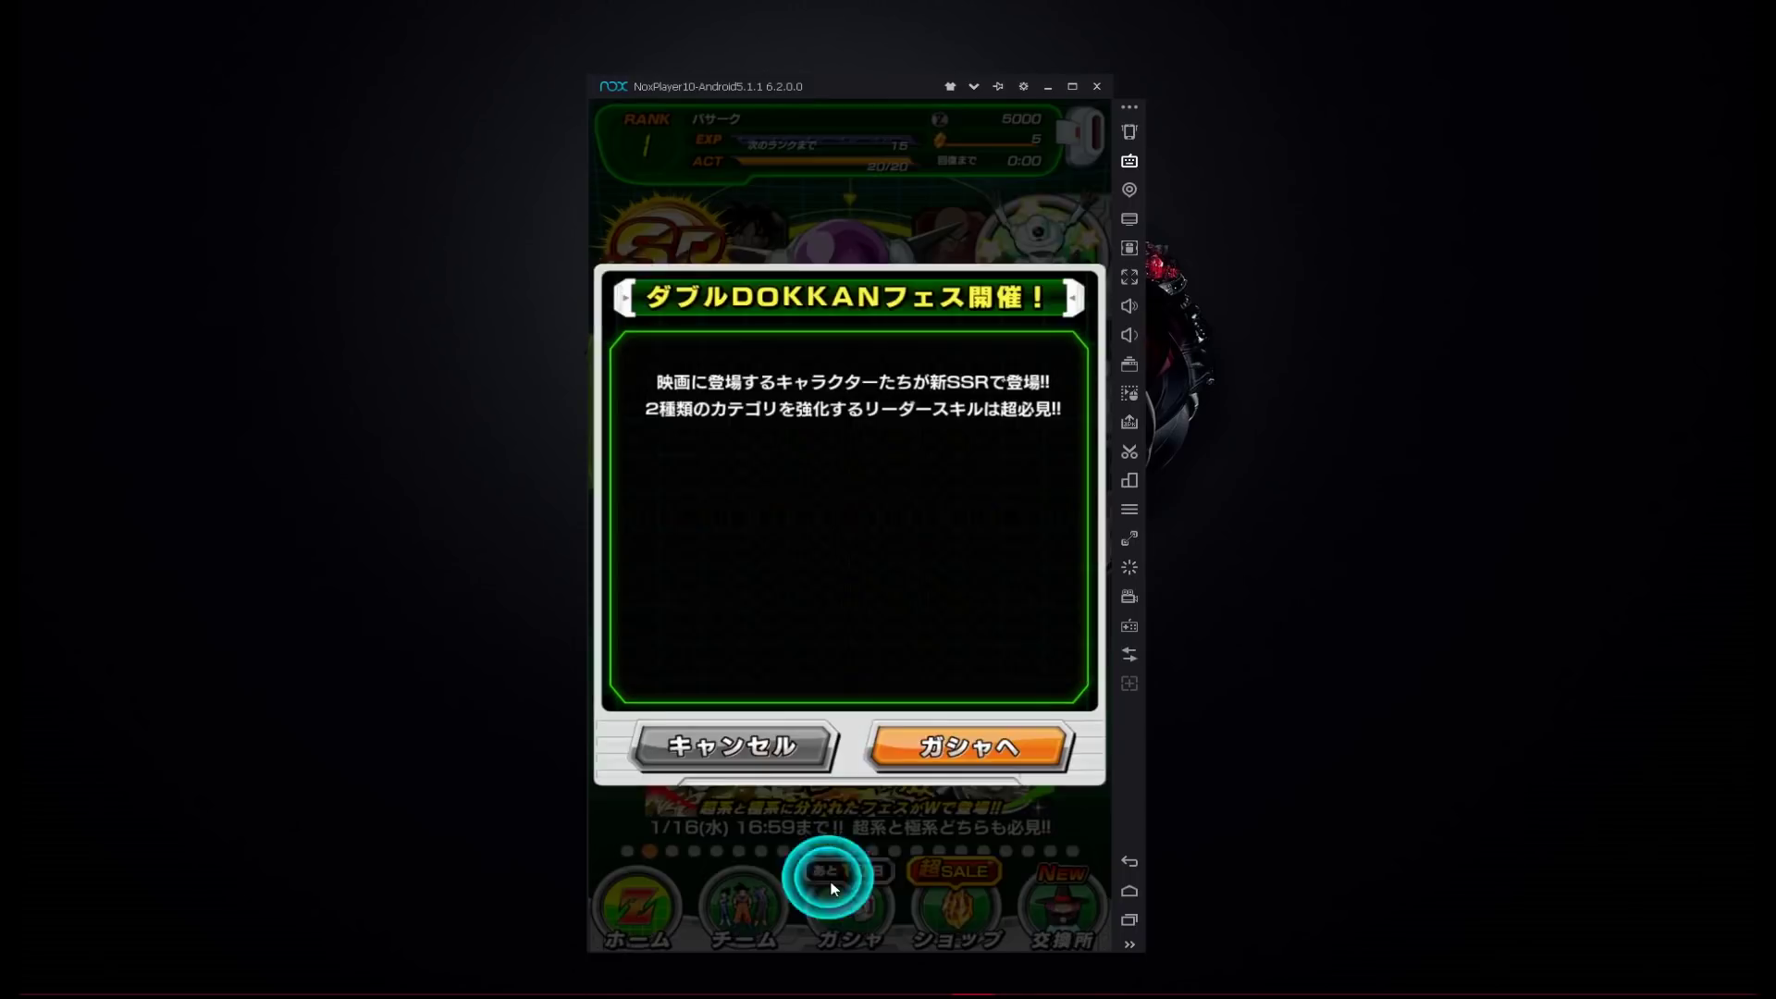
{"action": "left_click", "coordinate": [783, 752]}
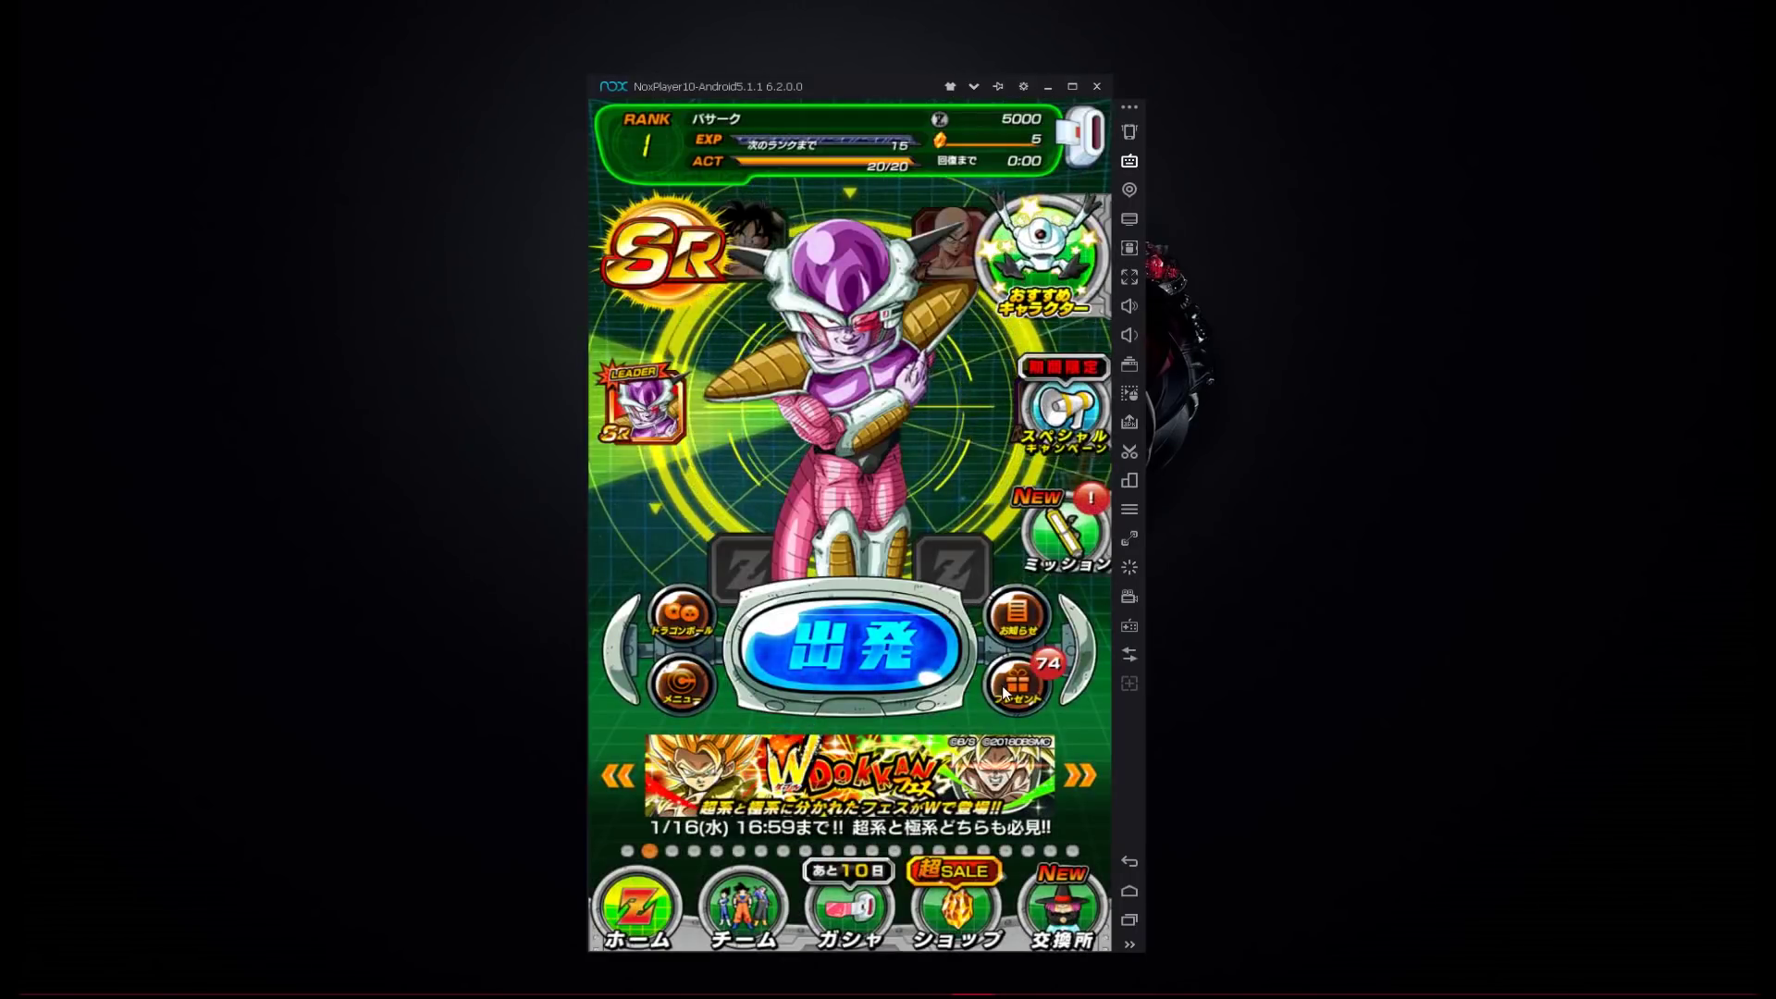
Claim all presents in the present box in batches with 一括受取 until it is empty
{"action": "left_click", "coordinate": [1011, 714]}
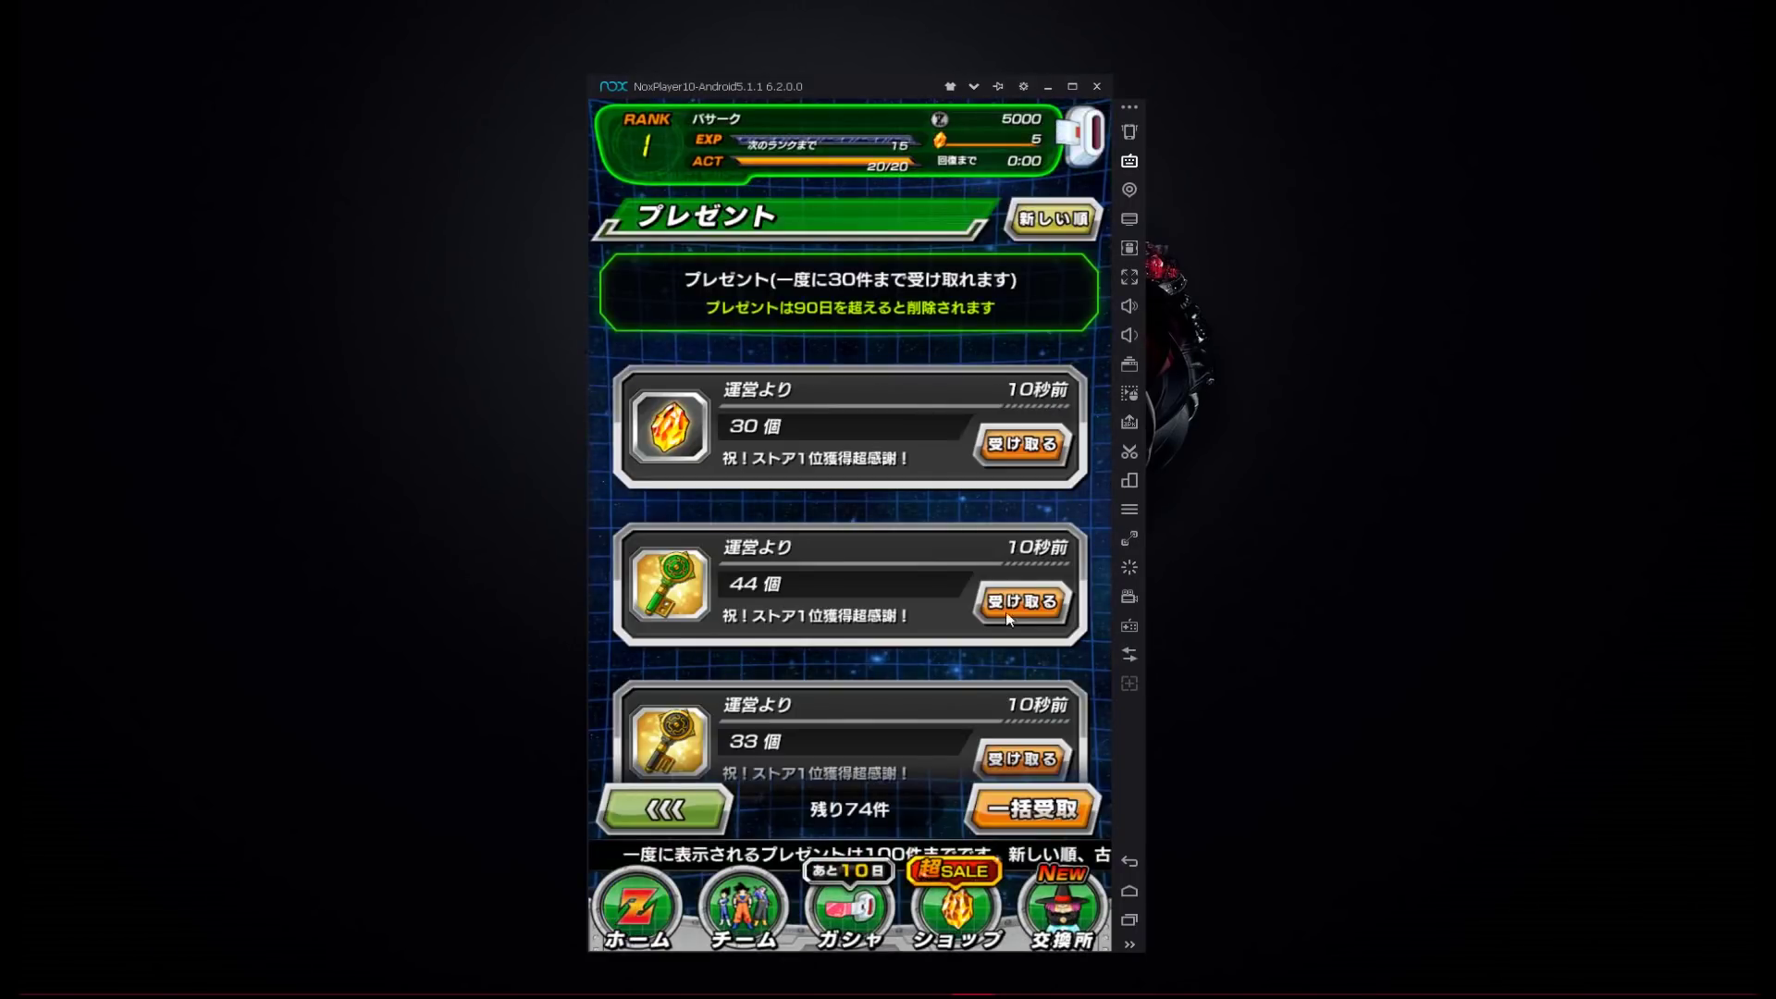
{"action": "left_click", "coordinate": [1031, 810]}
{"action": "left_click", "coordinate": [950, 629]}
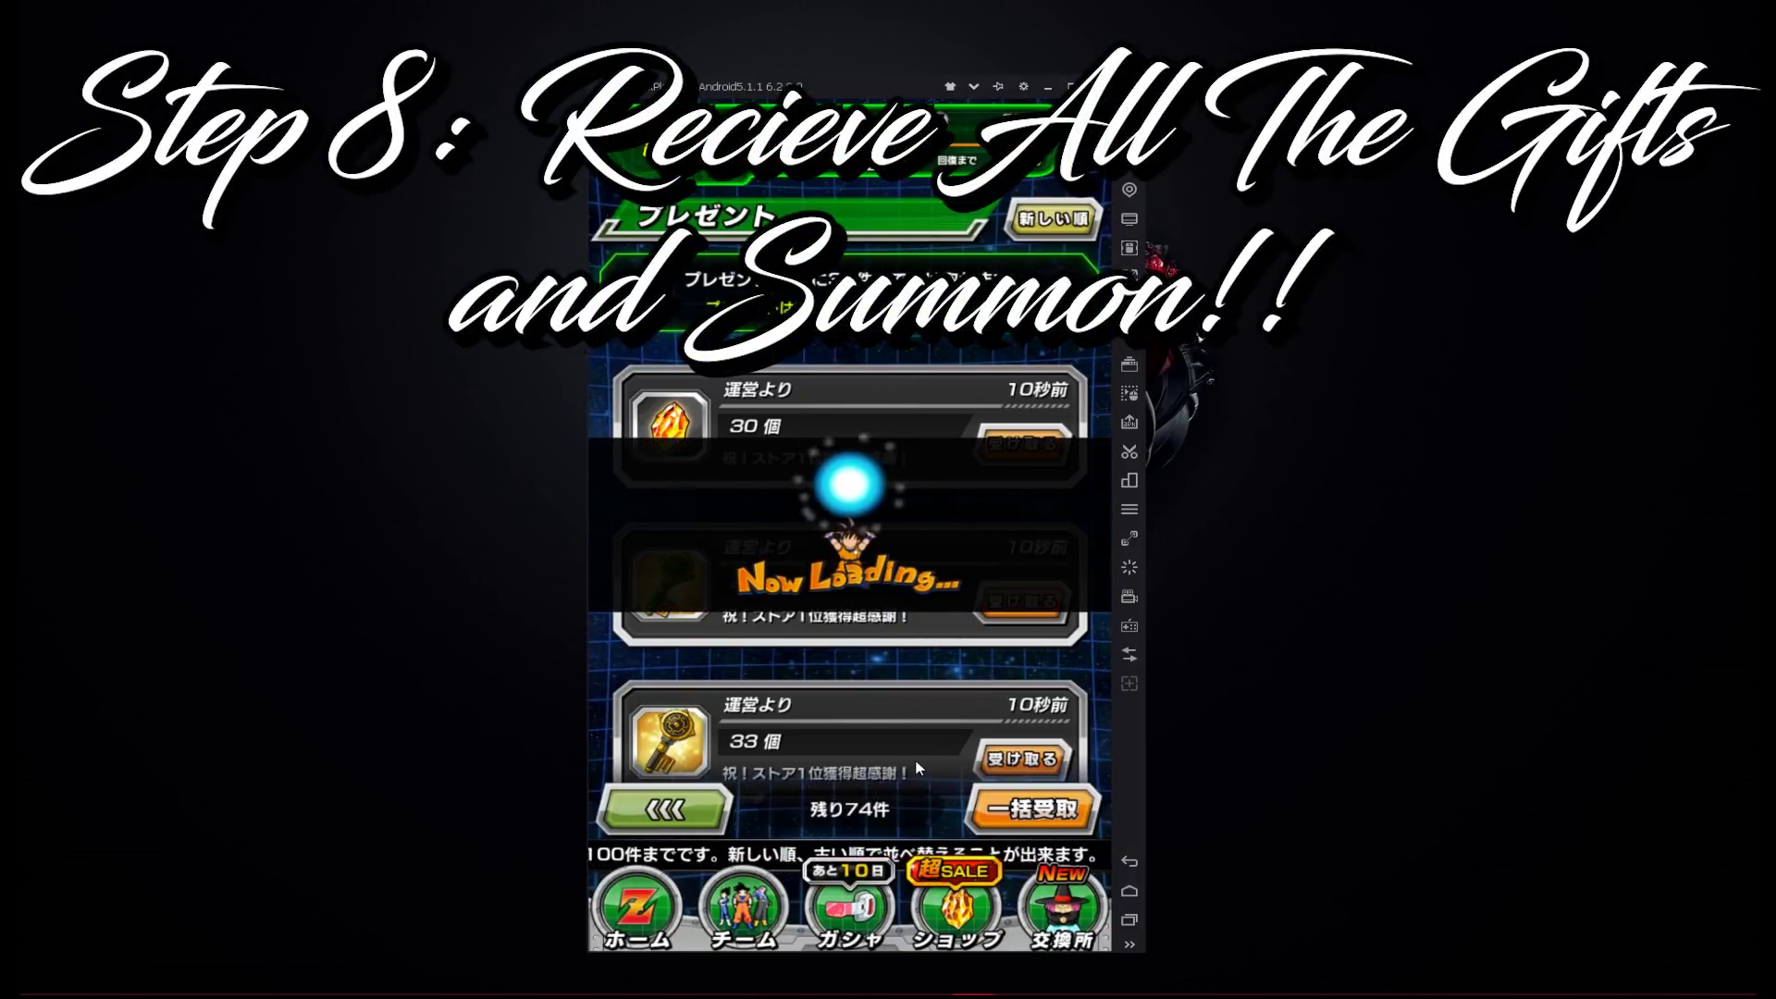
{"action": "left_click", "coordinate": [878, 751]}
{"action": "left_click", "coordinate": [1014, 809]}
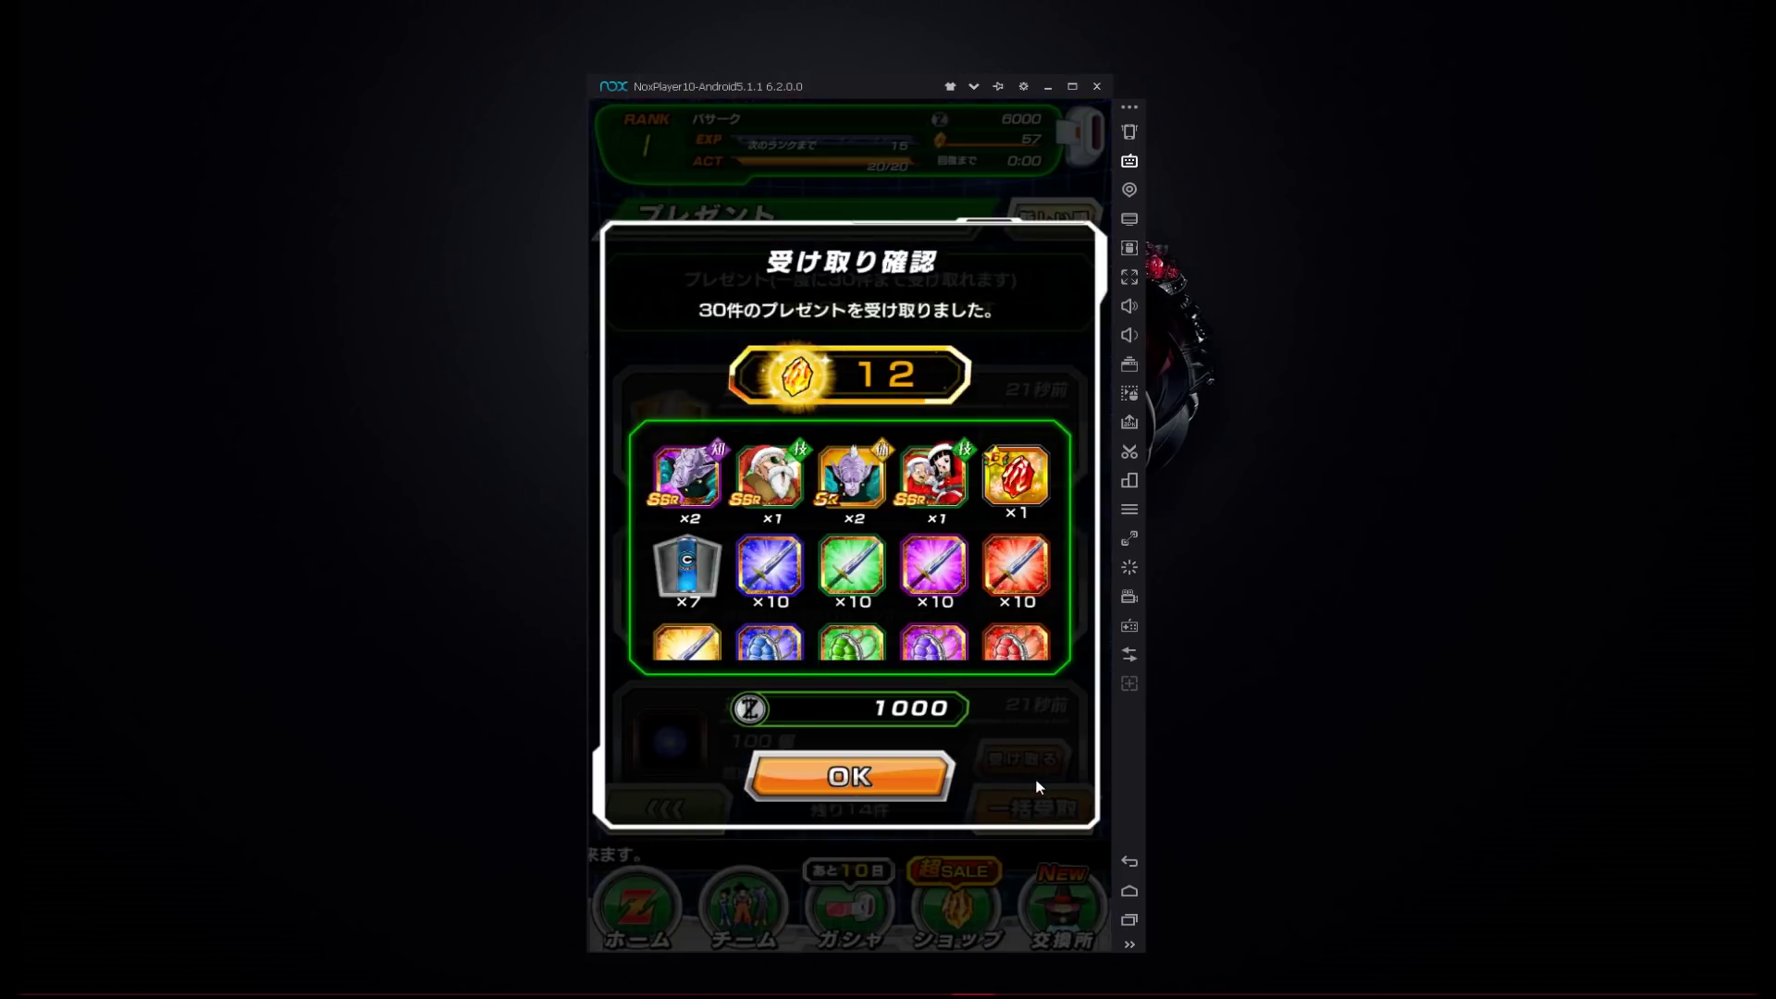
{"action": "left_click", "coordinate": [856, 780]}
{"action": "left_click", "coordinate": [1001, 821]}
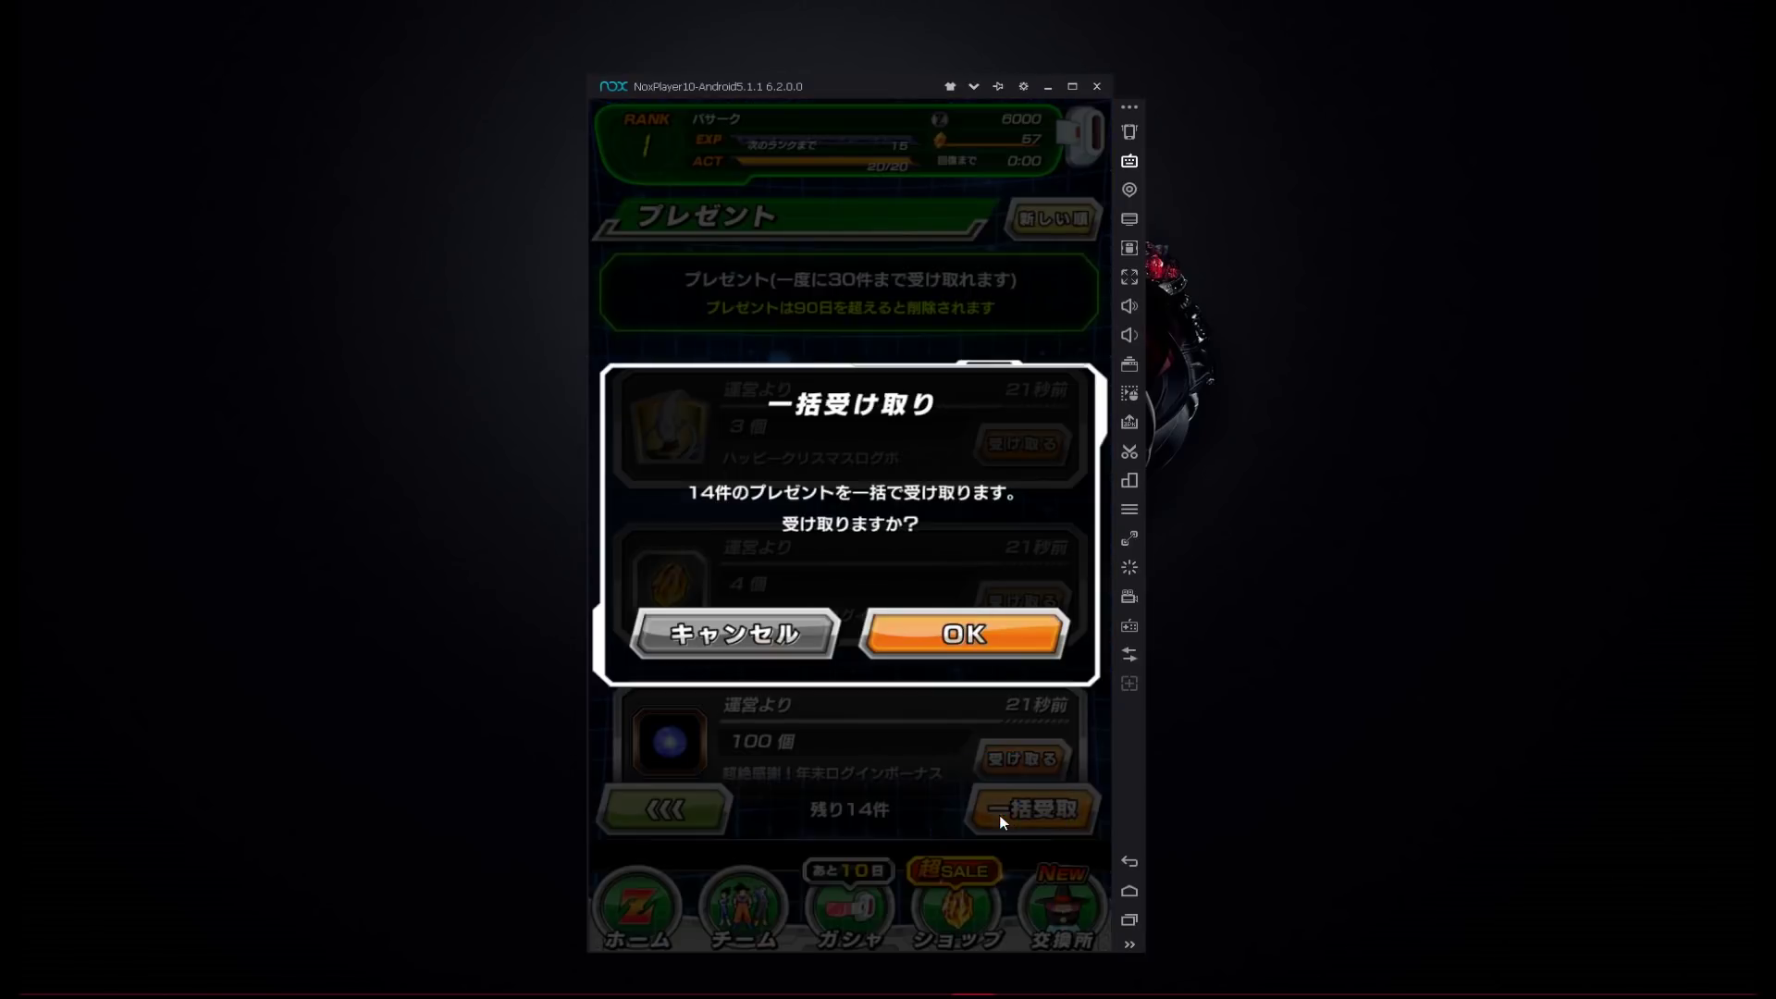
{"action": "left_click", "coordinate": [940, 610]}
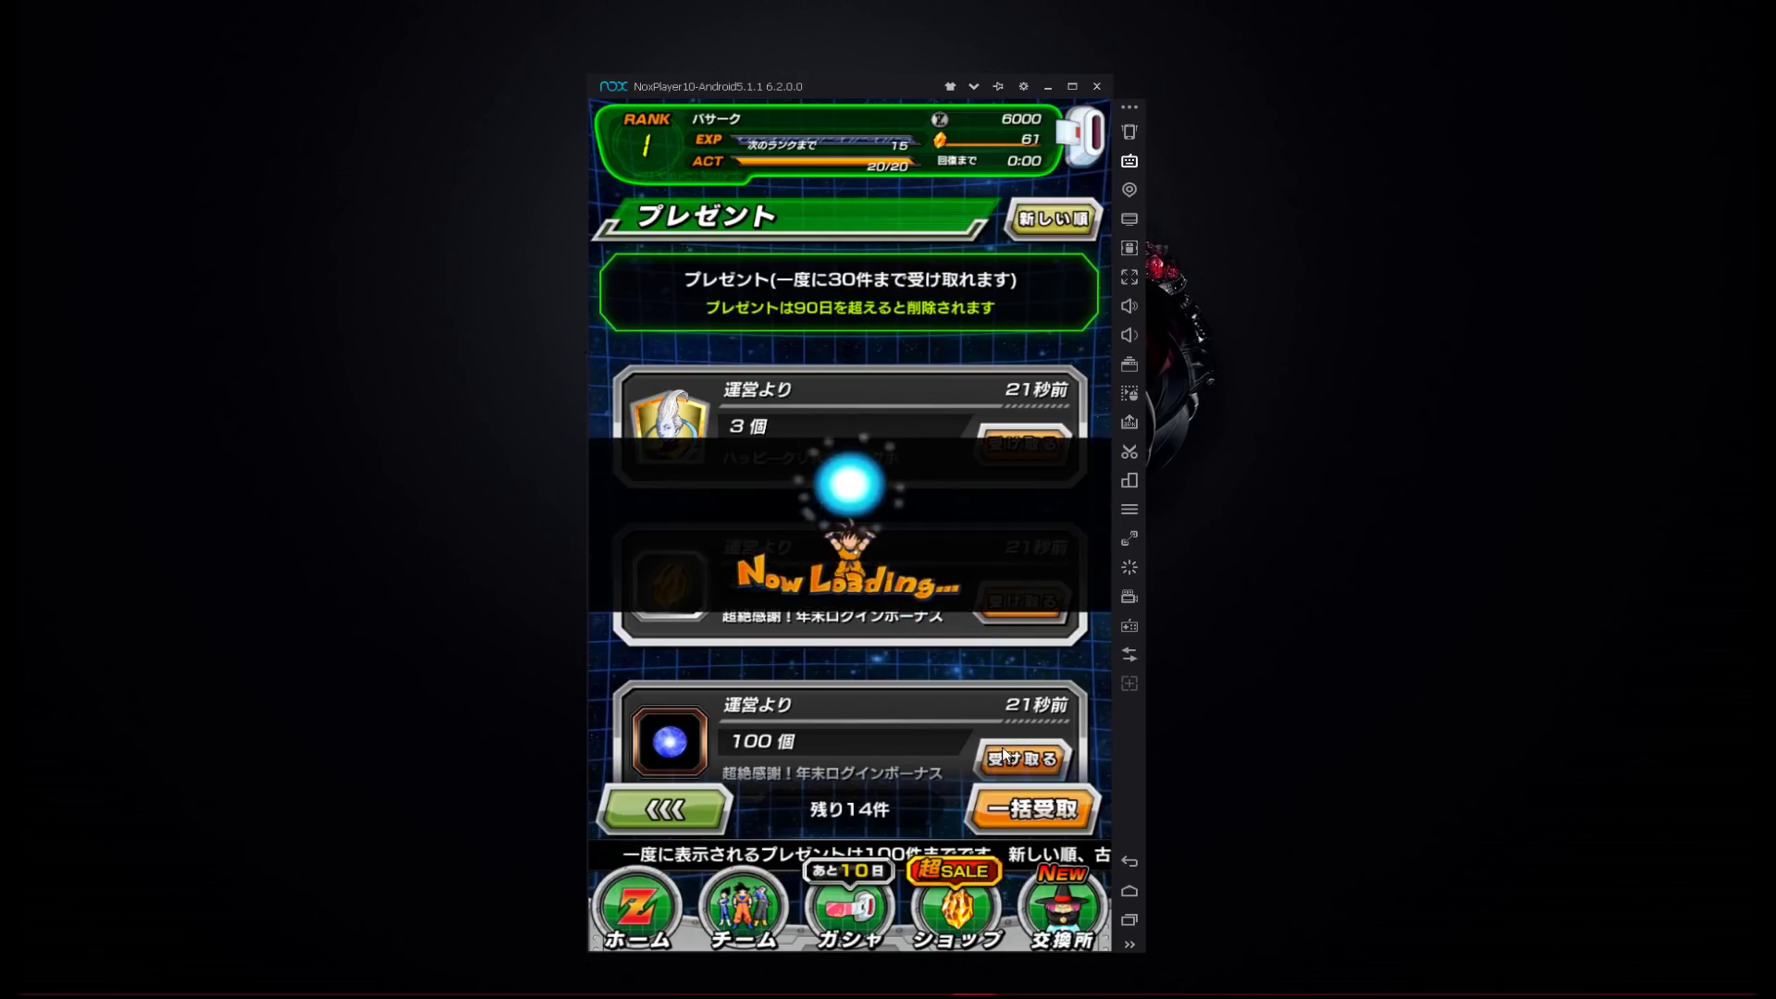
{"action": "left_click", "coordinate": [899, 762]}
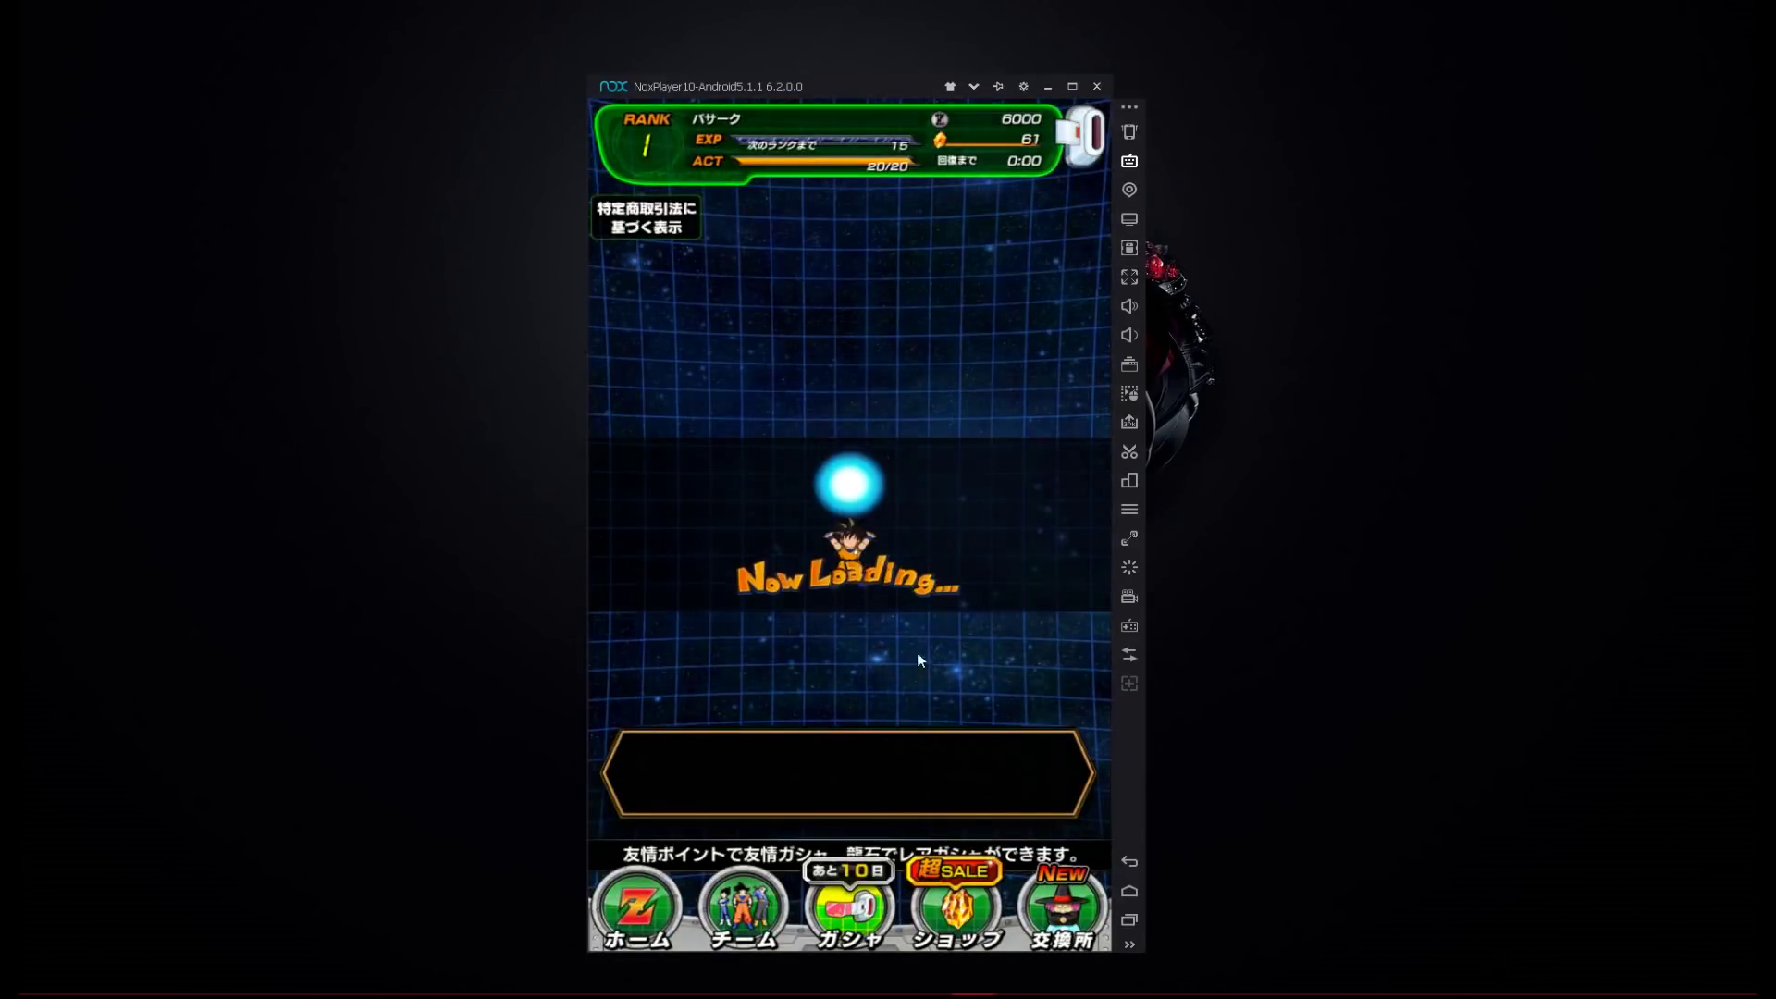
Start a 連続ガシャ multi-summon on the 超DOKKANフェス banner, spending 50 dragon stones
{"action": "left_click_drag", "start_coordinate": [916, 685], "coordinate": [918, 478]}
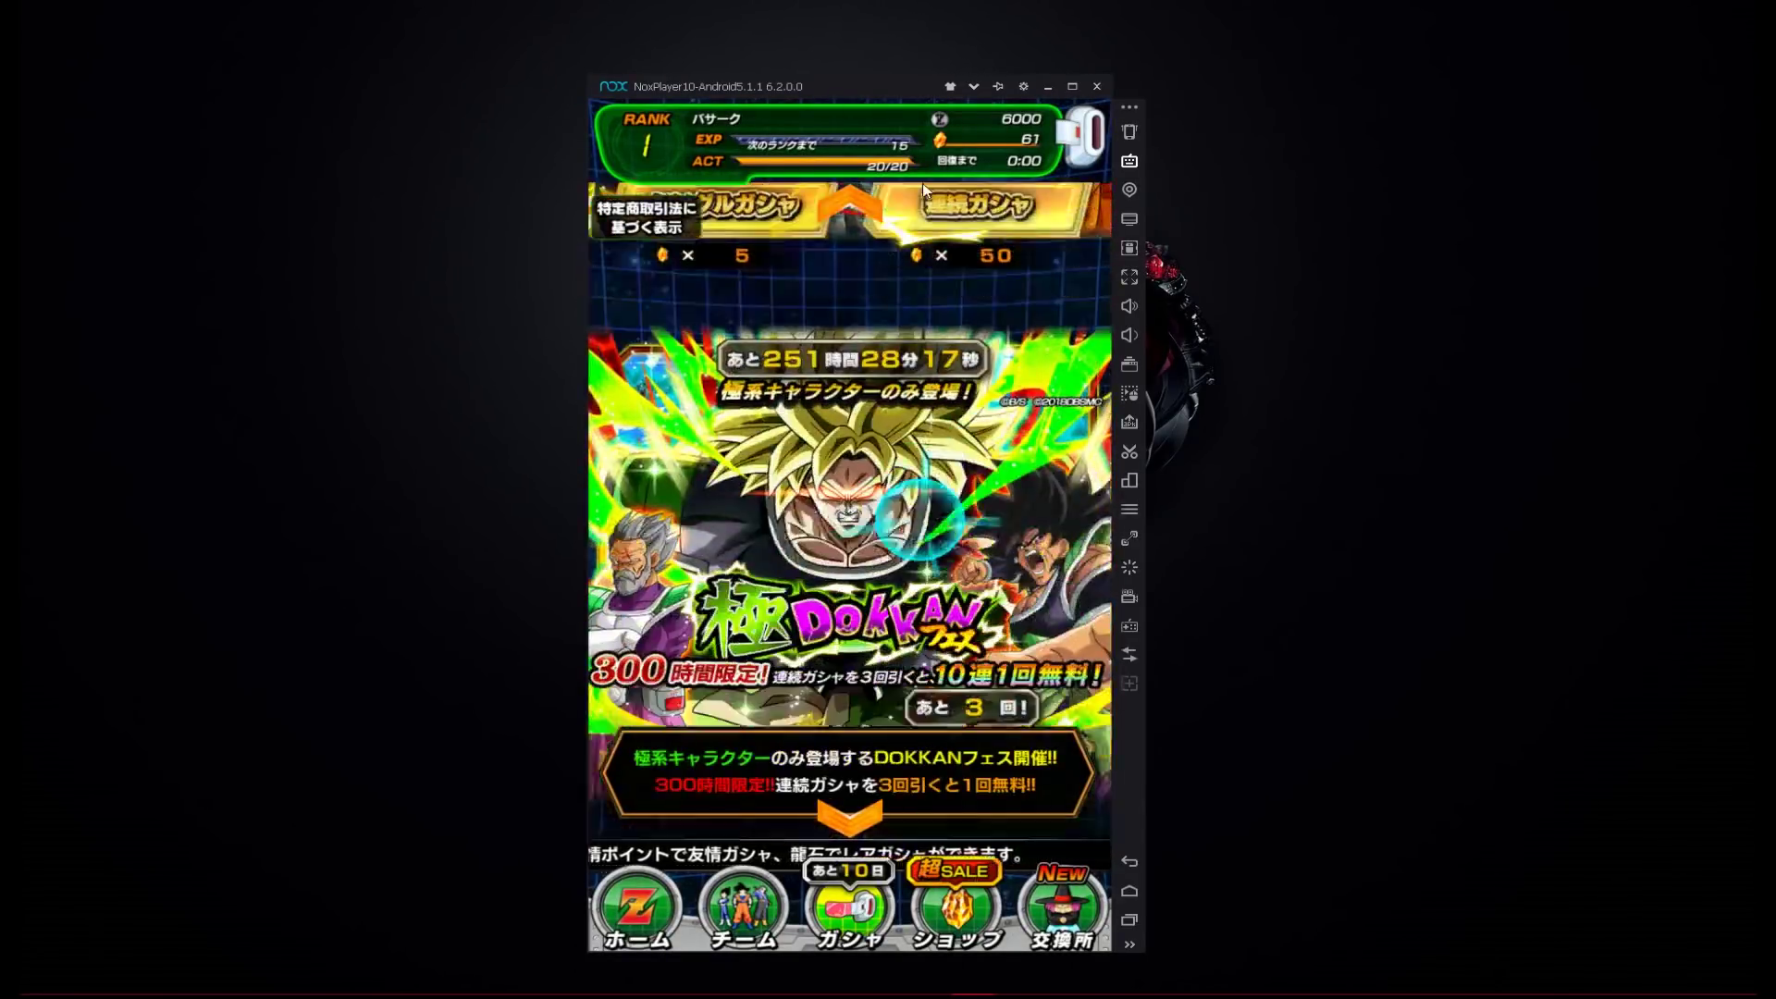
{"action": "left_click_drag", "start_coordinate": [915, 685], "coordinate": [919, 478]}
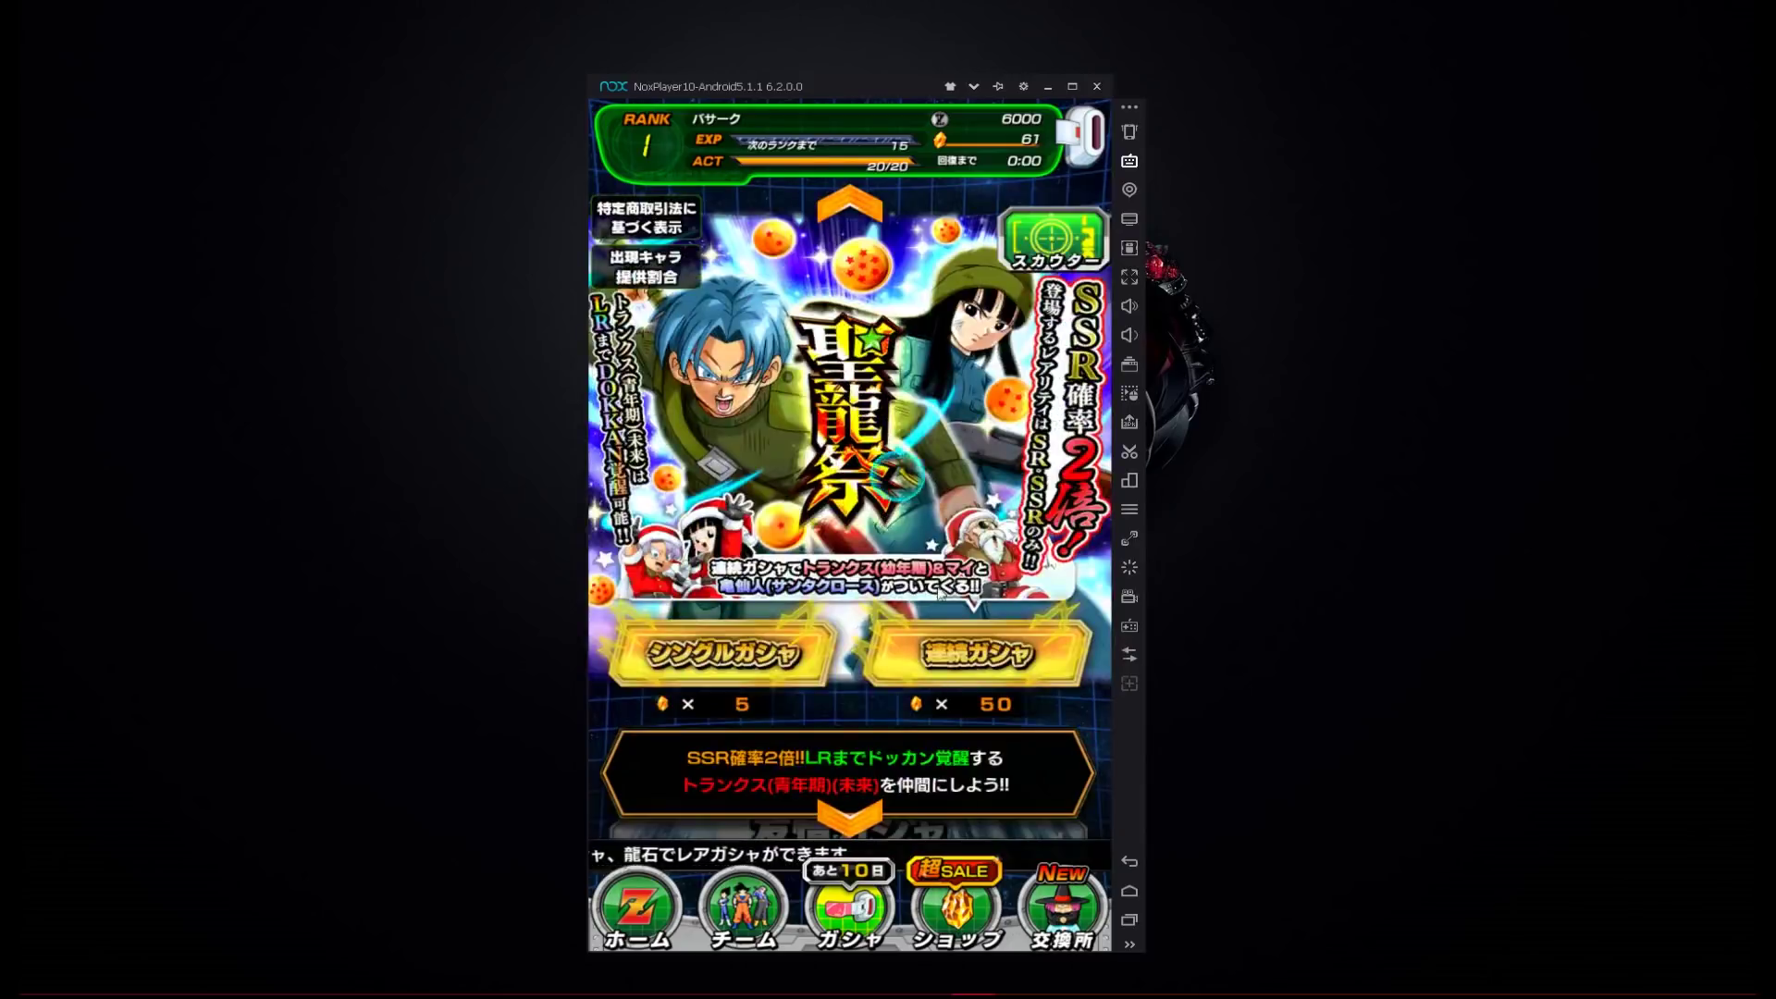
{"action": "left_click_drag", "start_coordinate": [939, 594], "coordinate": [943, 801]}
{"action": "left_click", "coordinate": [990, 680]}
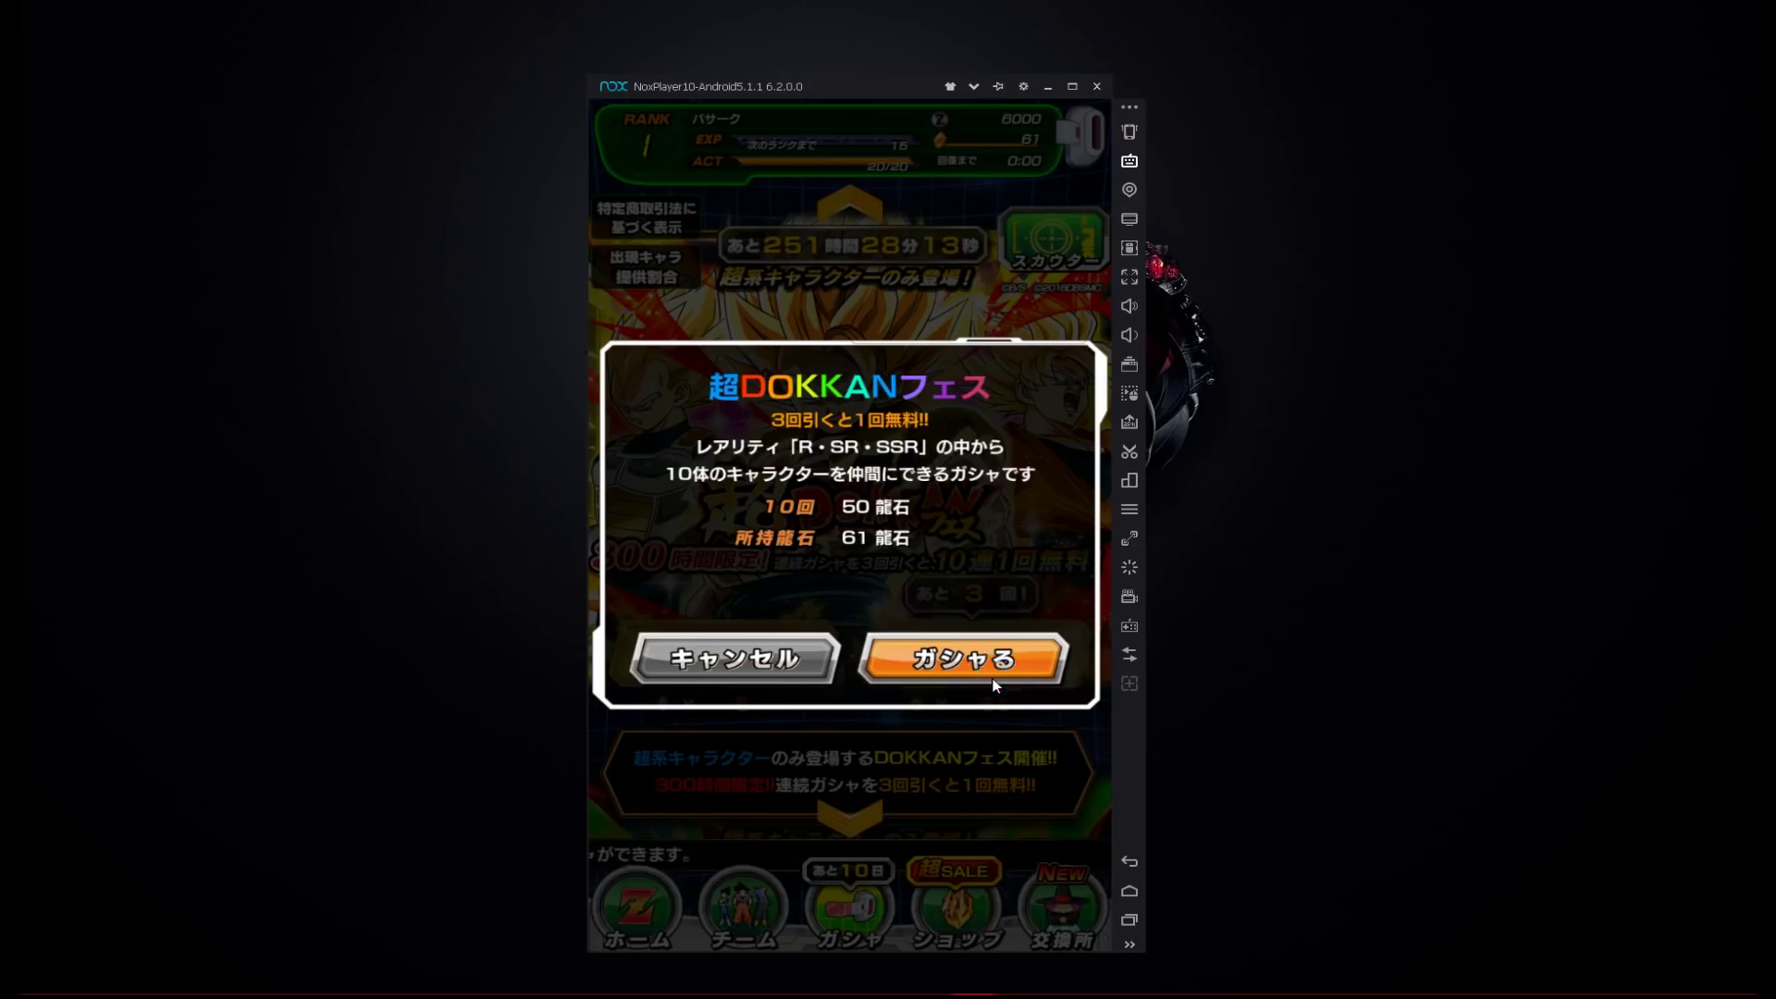
{"action": "left_click", "coordinate": [980, 657]}
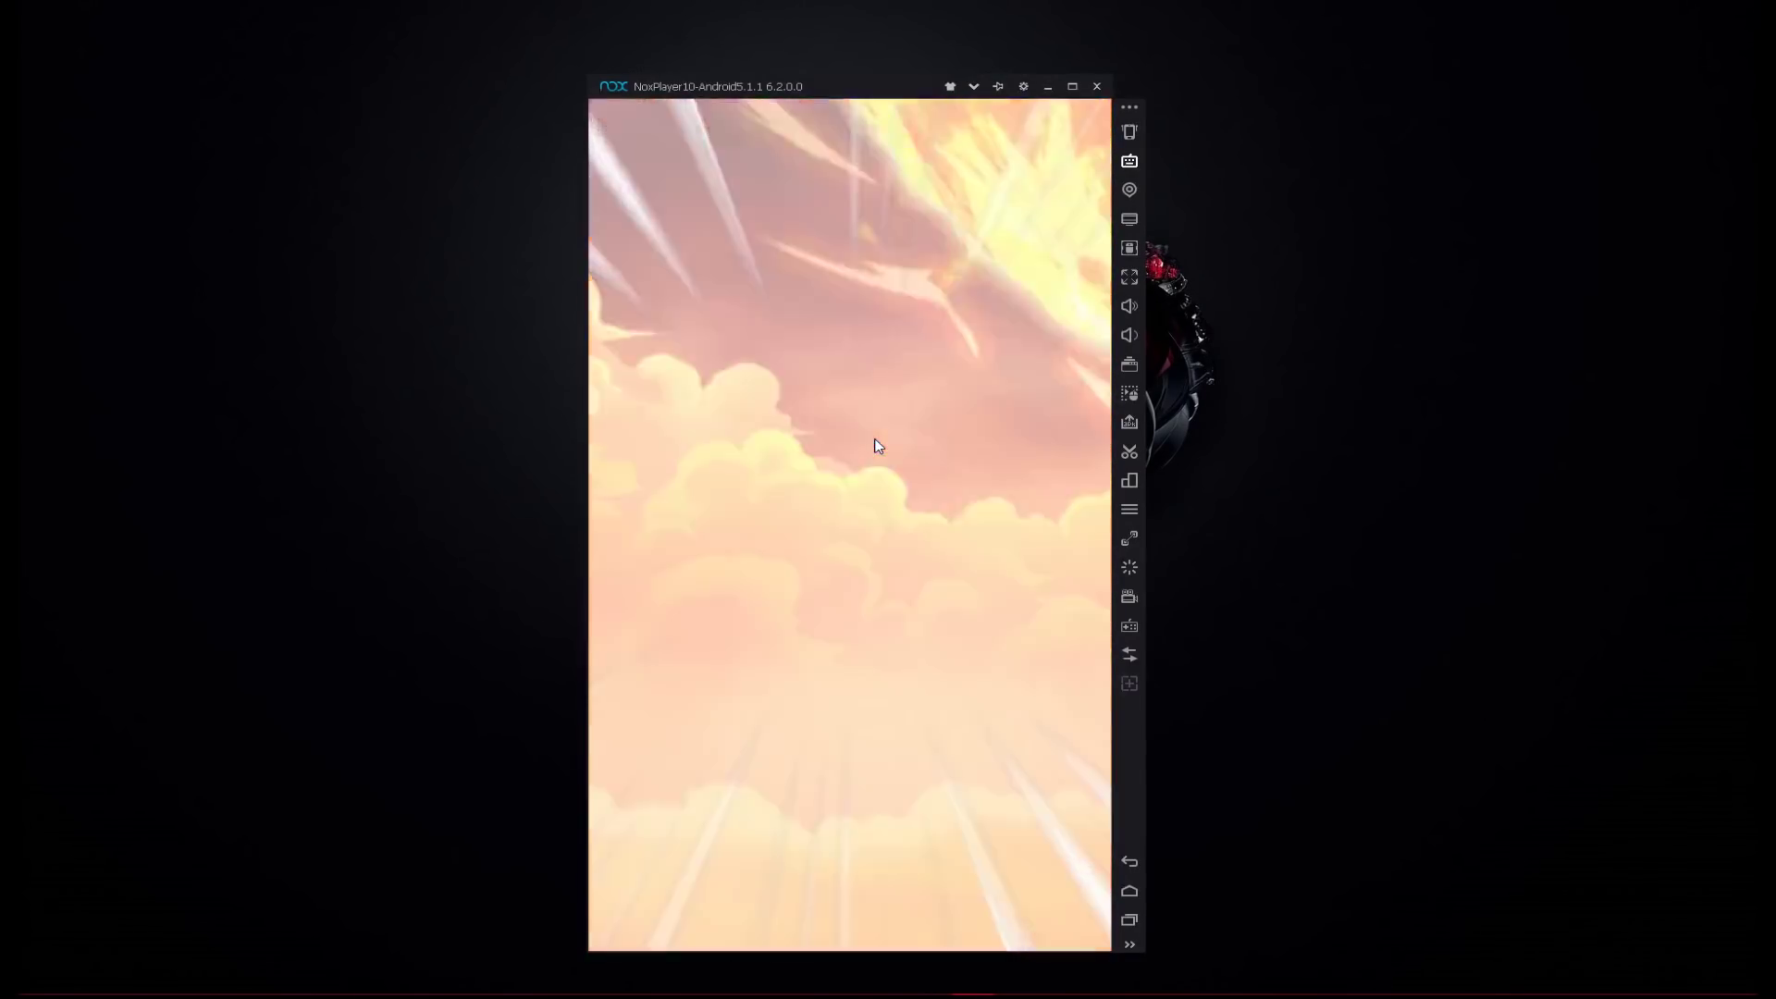
Reveal all 10 summoned characters, close the SSR chance notice, and return to the home screen
{"action": "left_click_drag", "start_coordinate": [872, 444], "coordinate": [757, 657]}
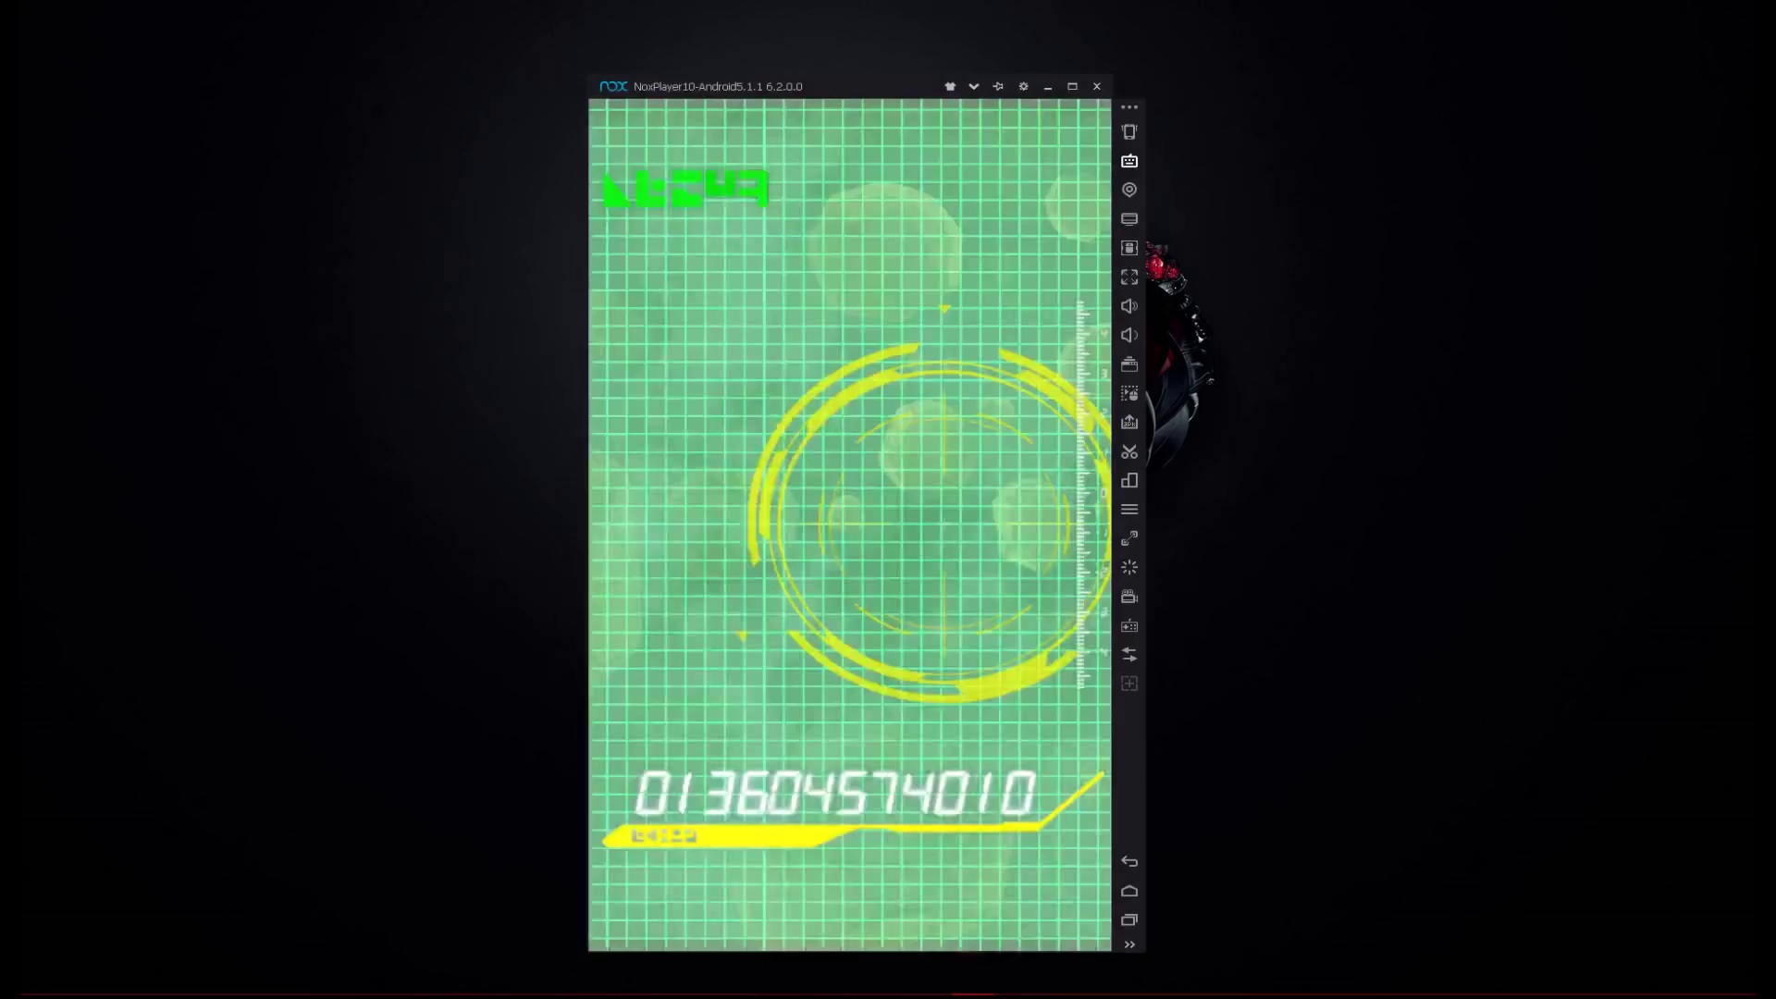
{"action": "left_click", "coordinate": [836, 455]}
{"action": "left_click", "coordinate": [838, 462]}
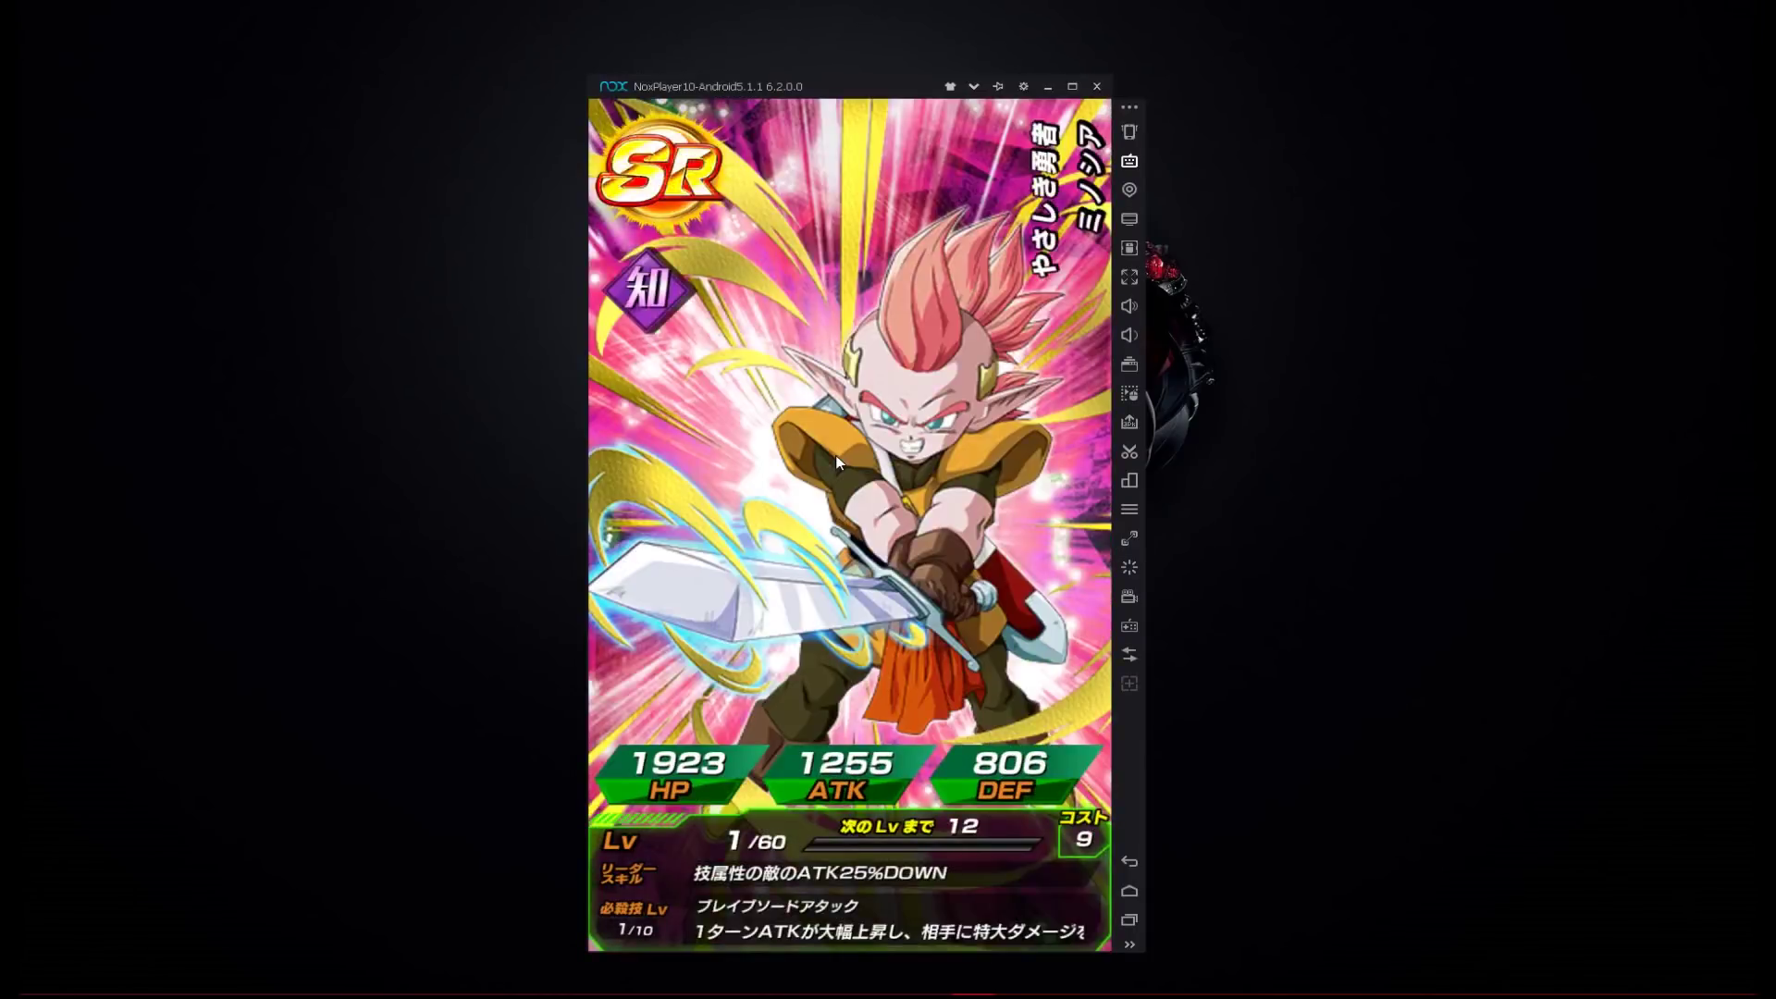
{"action": "left_click", "coordinate": [836, 458]}
{"action": "left_click", "coordinate": [836, 458]}
{"action": "left_click", "coordinate": [836, 458]}
{"action": "left_click", "coordinate": [836, 459]}
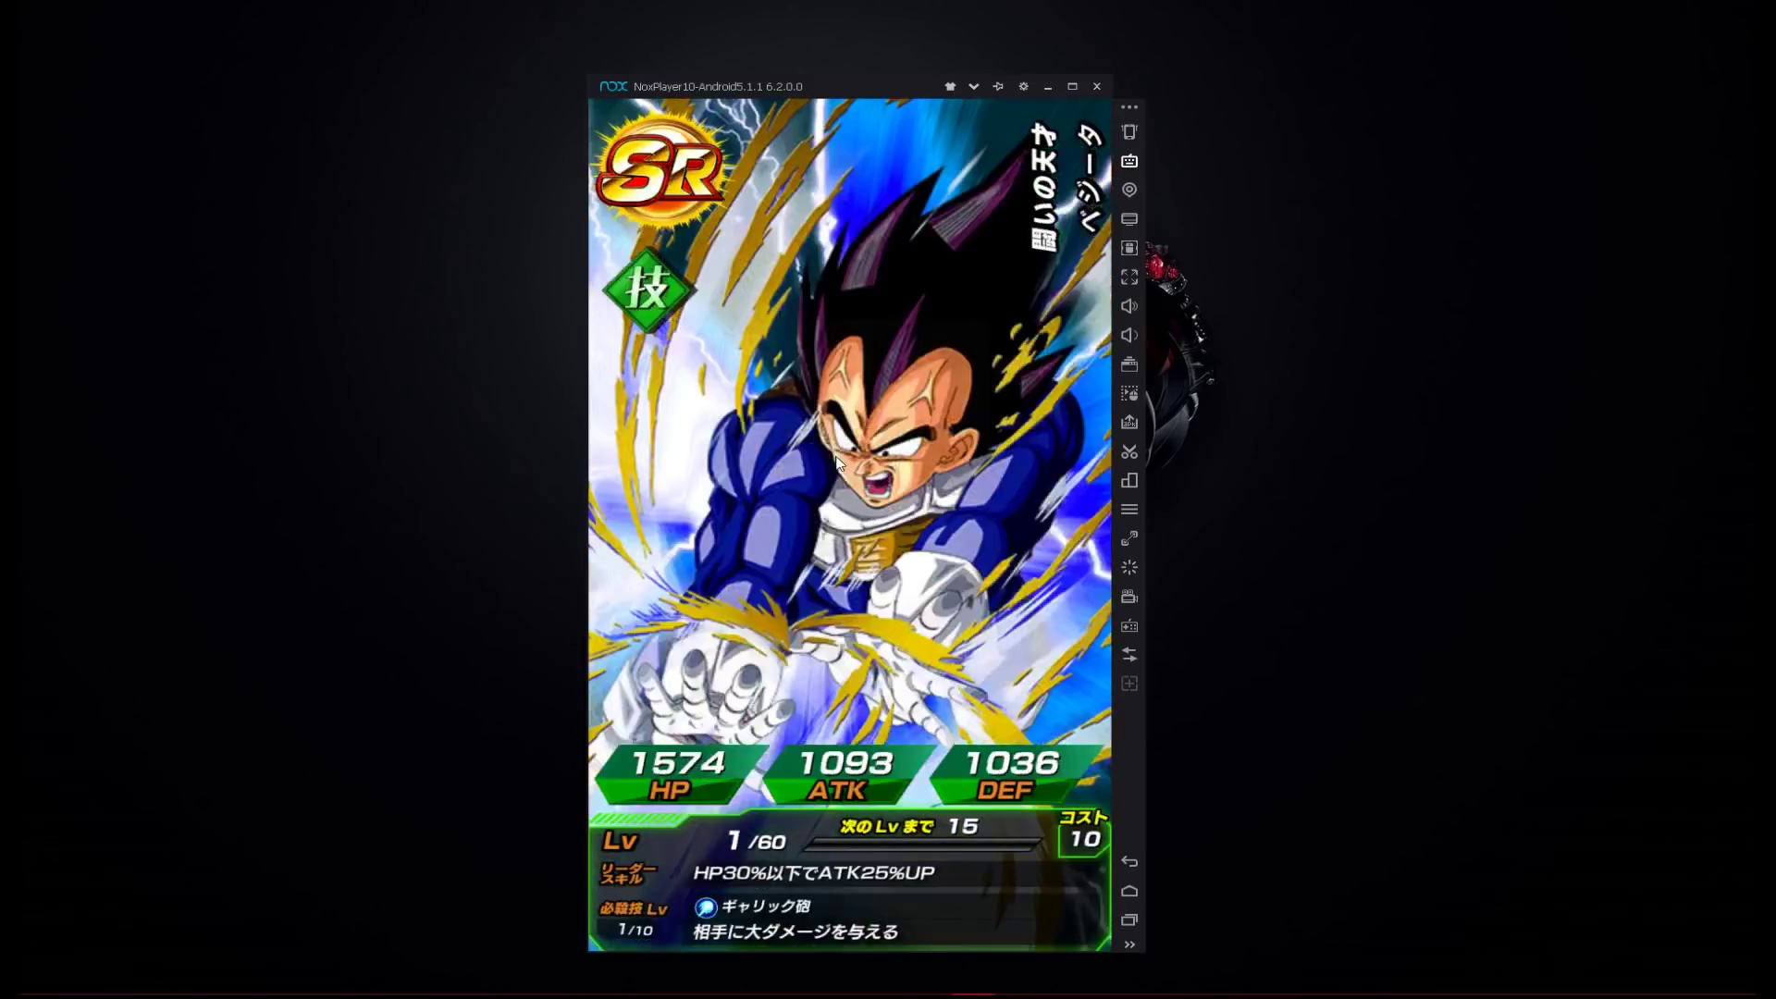
{"action": "left_click", "coordinate": [836, 458]}
{"action": "left_click", "coordinate": [836, 458]}
{"action": "left_click", "coordinate": [836, 458]}
{"action": "left_click", "coordinate": [837, 458]}
{"action": "left_click", "coordinate": [836, 458]}
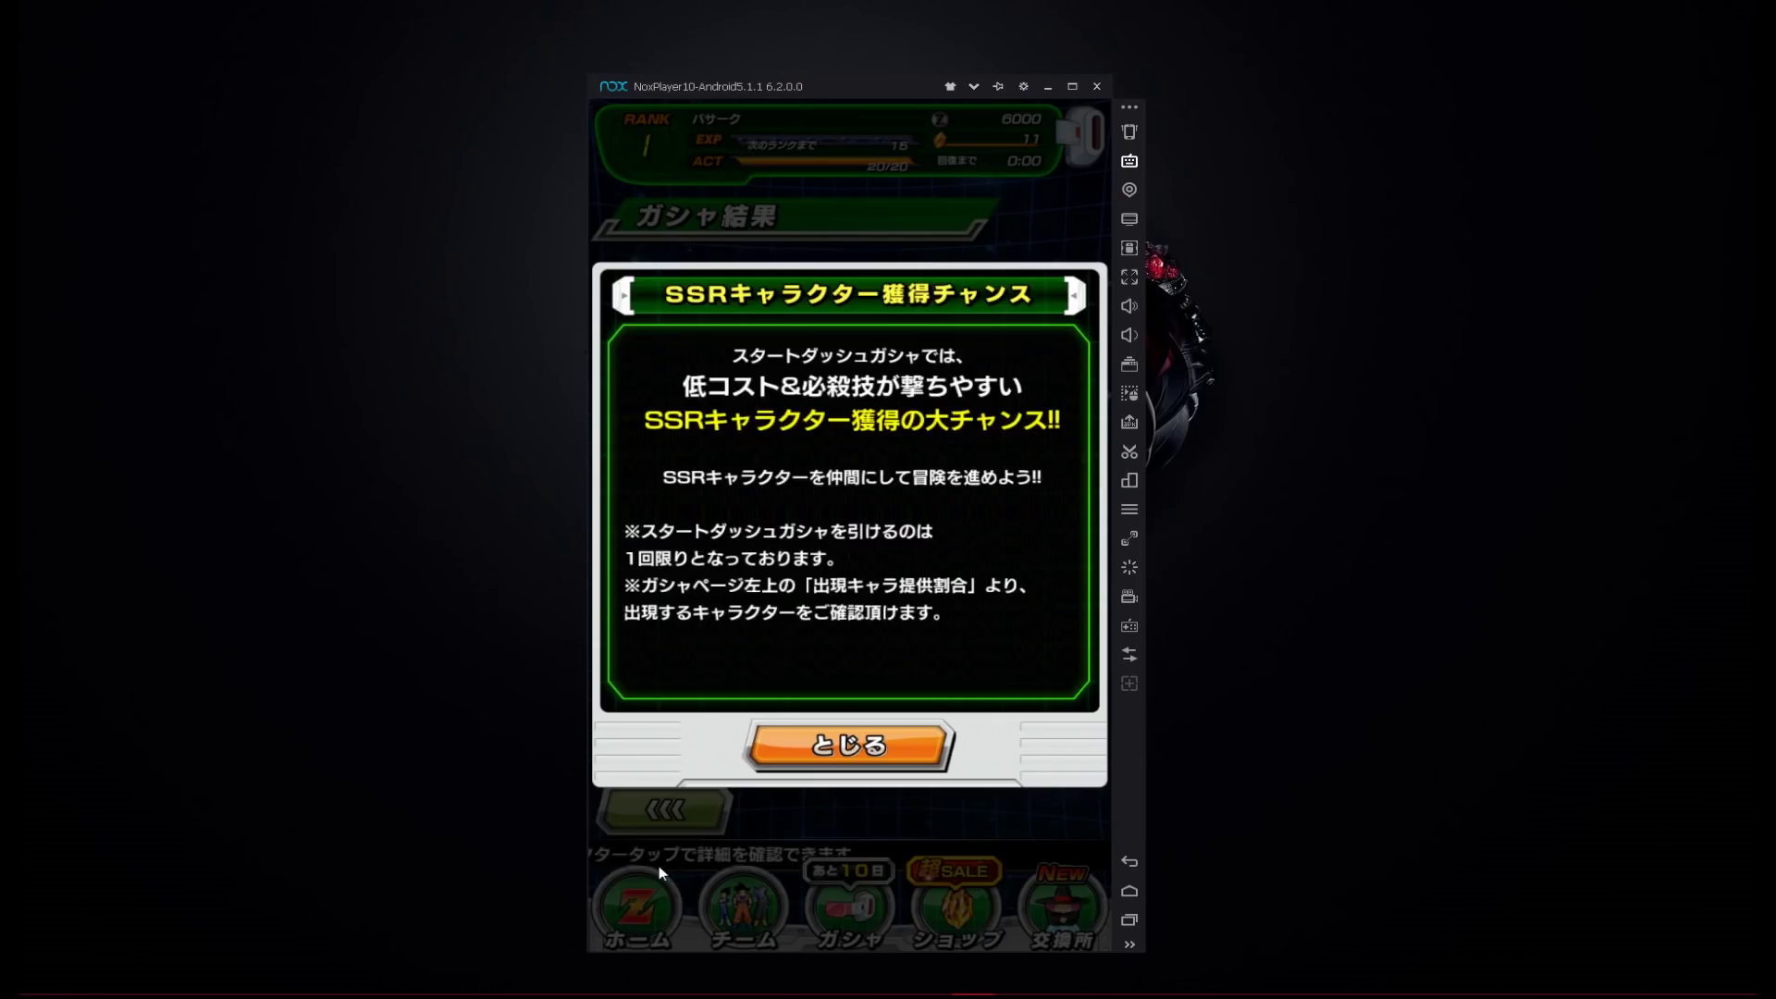
{"action": "left_click", "coordinate": [852, 741]}
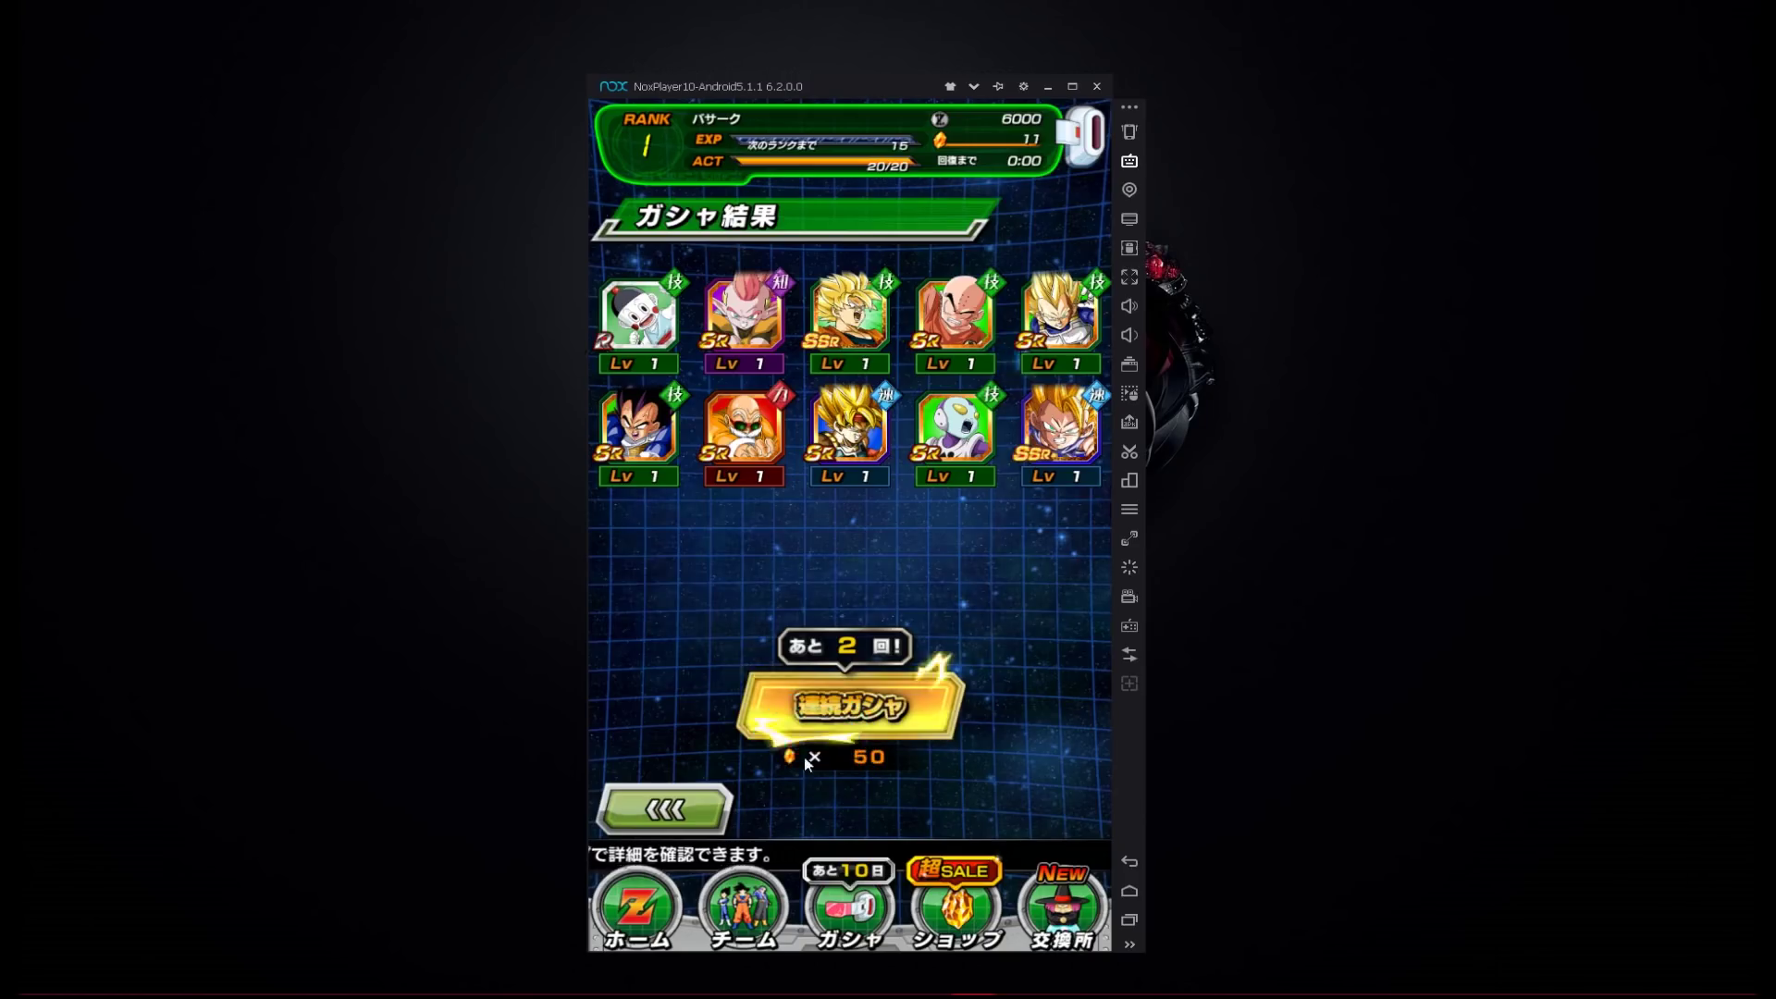
{"action": "left_click", "coordinate": [646, 932]}
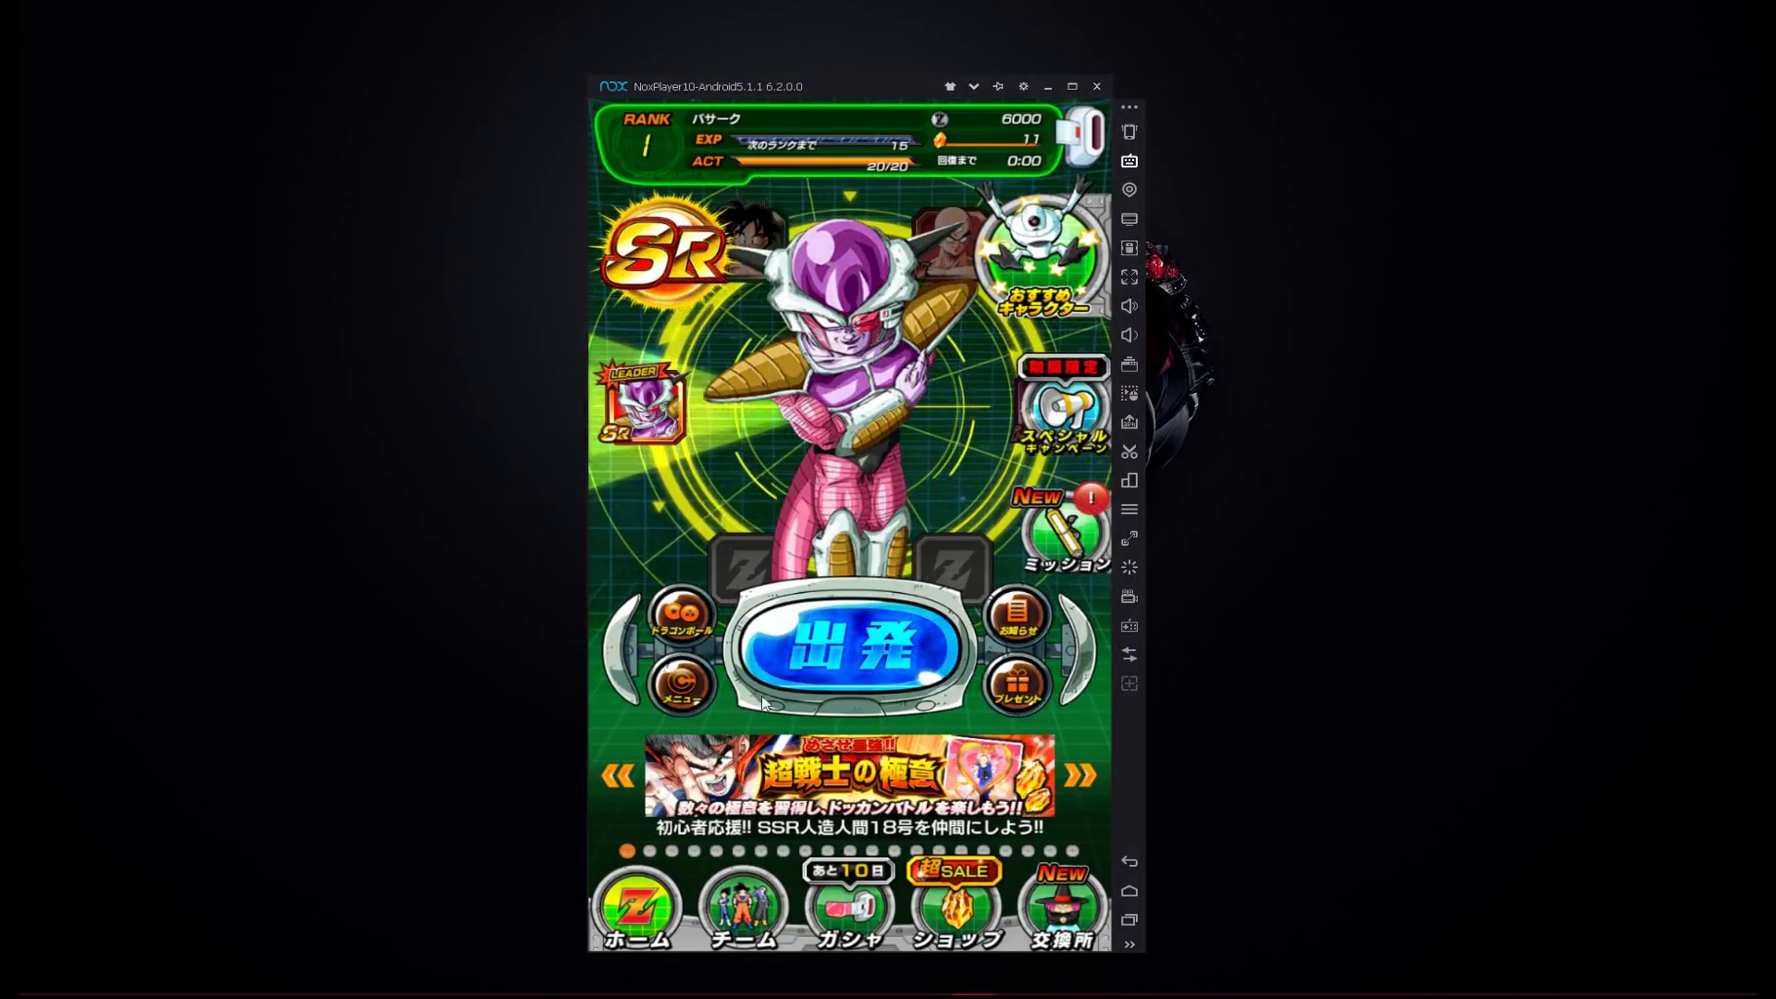
Issue a transfer code via メニュー > 機種変更・バックアップ and copy the user ID and code
{"action": "left_click", "coordinate": [678, 689]}
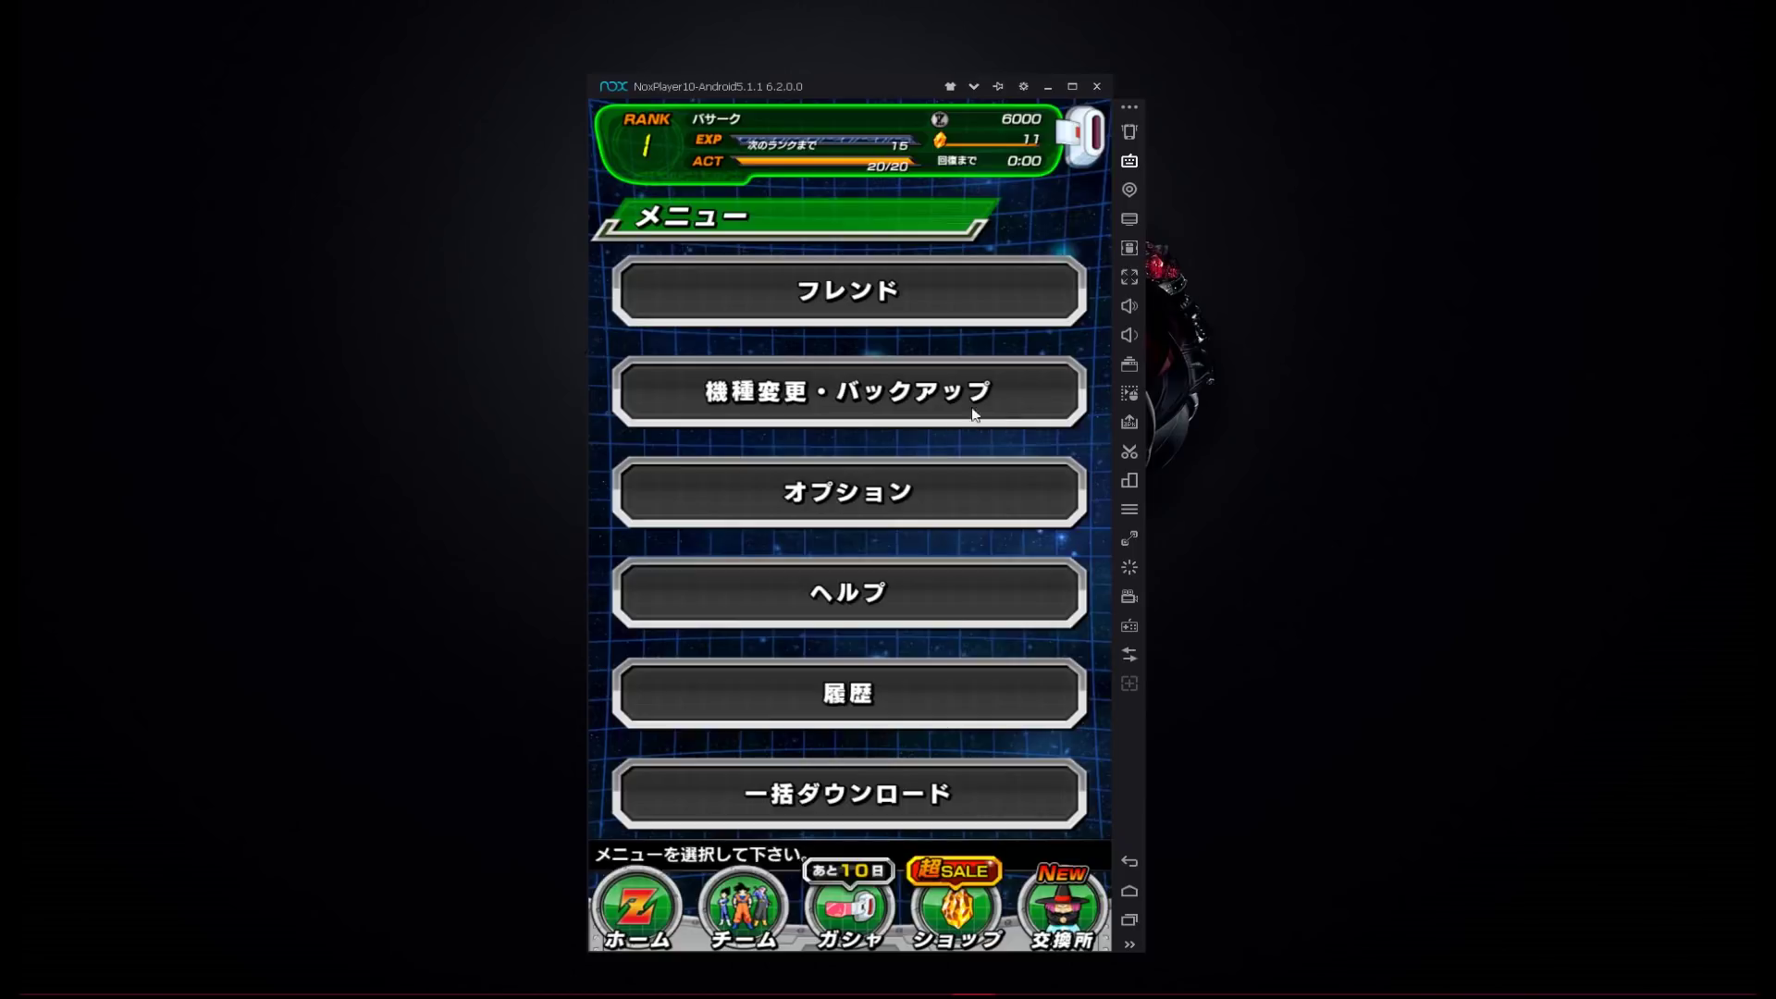
{"action": "left_click", "coordinate": [842, 404]}
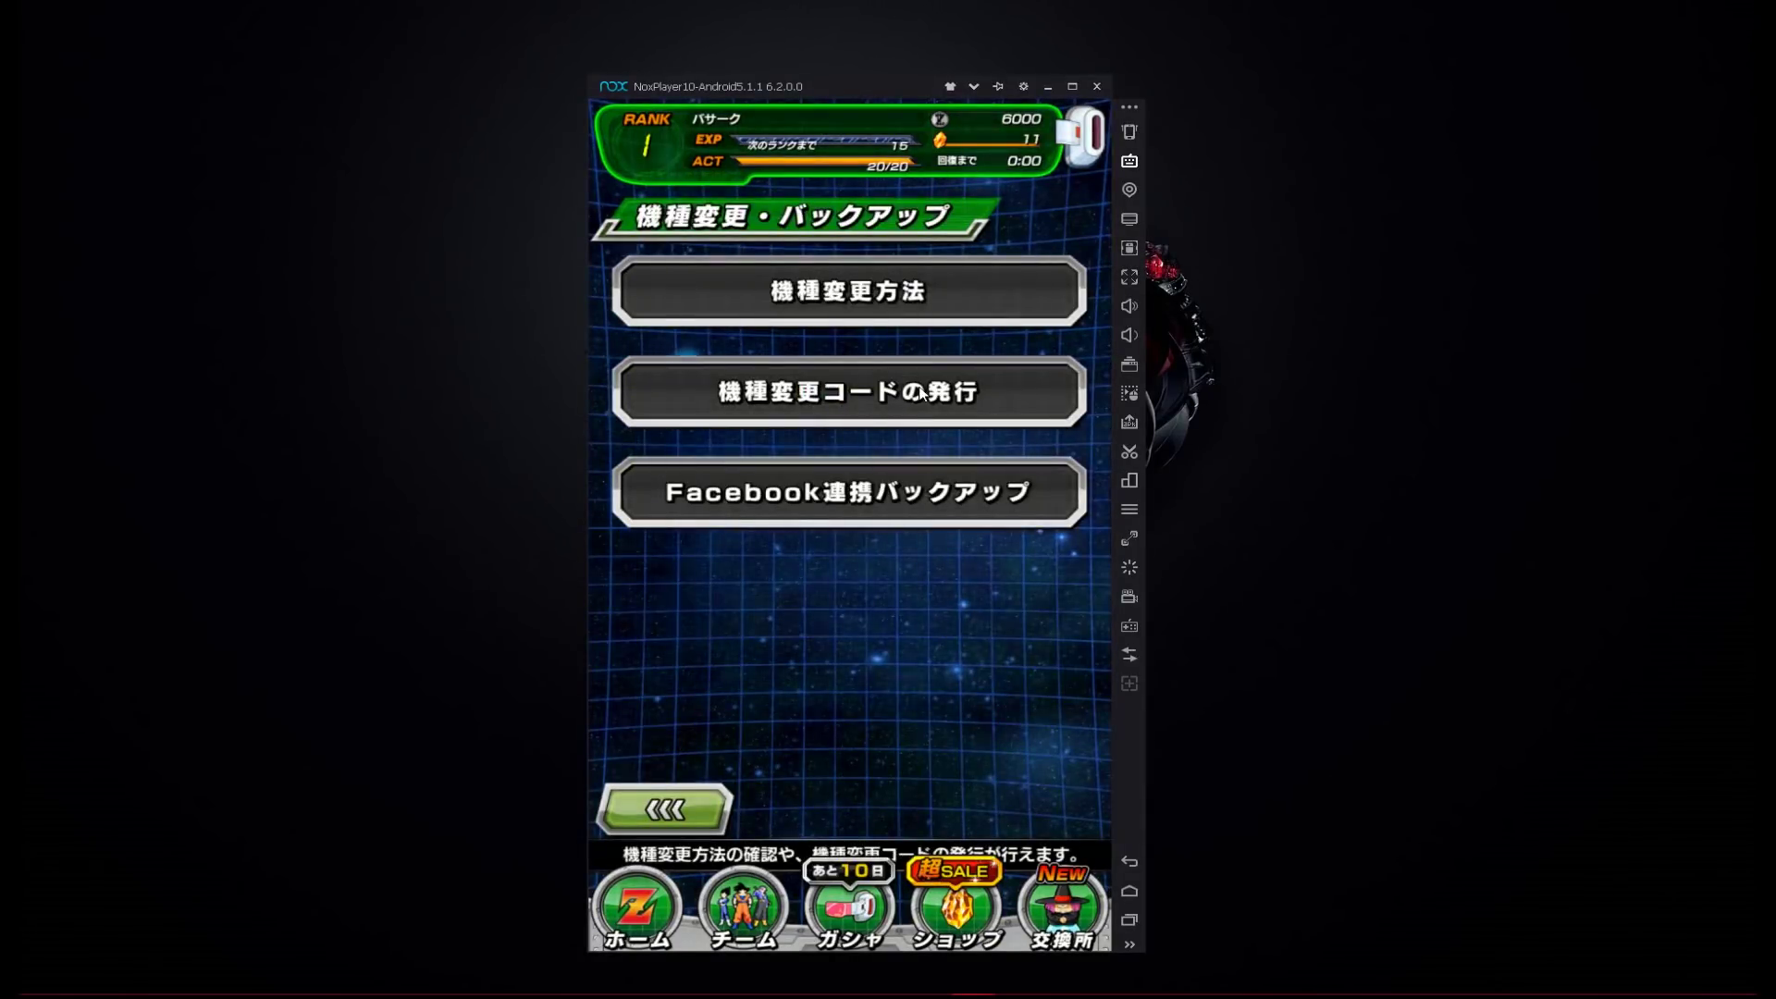
{"action": "left_click", "coordinate": [812, 397]}
{"action": "left_click", "coordinate": [844, 707]}
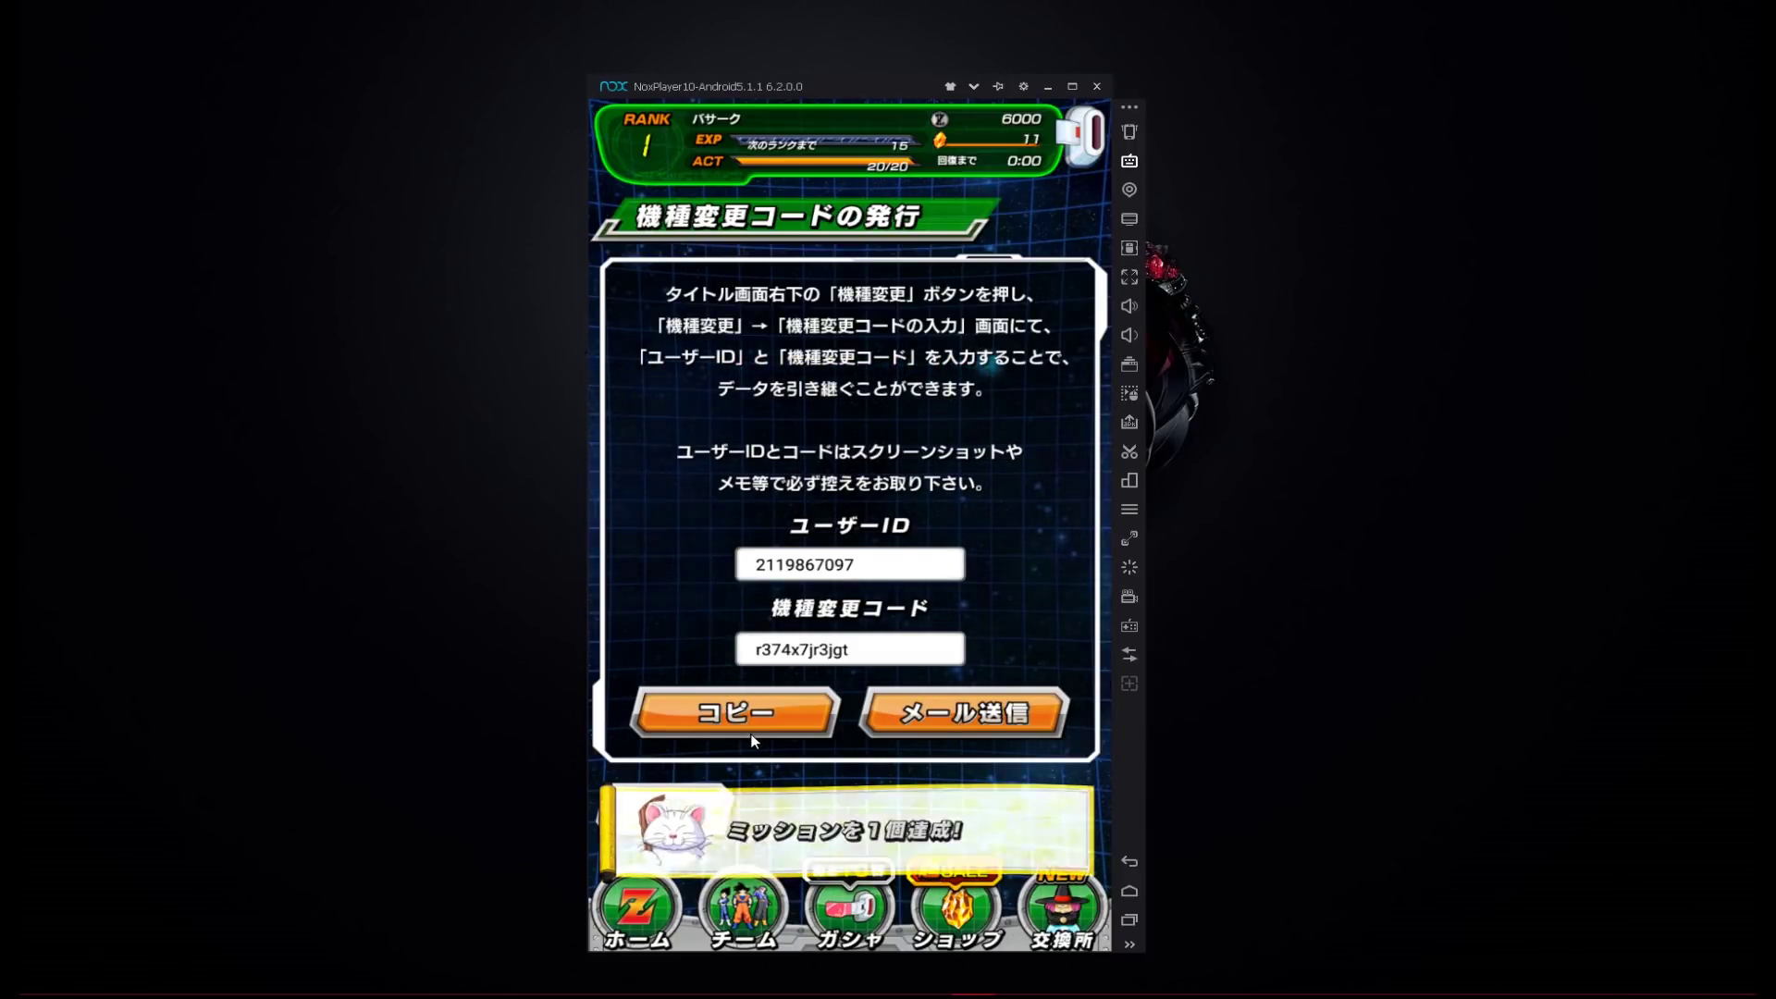
{"action": "left_click", "coordinate": [749, 718]}
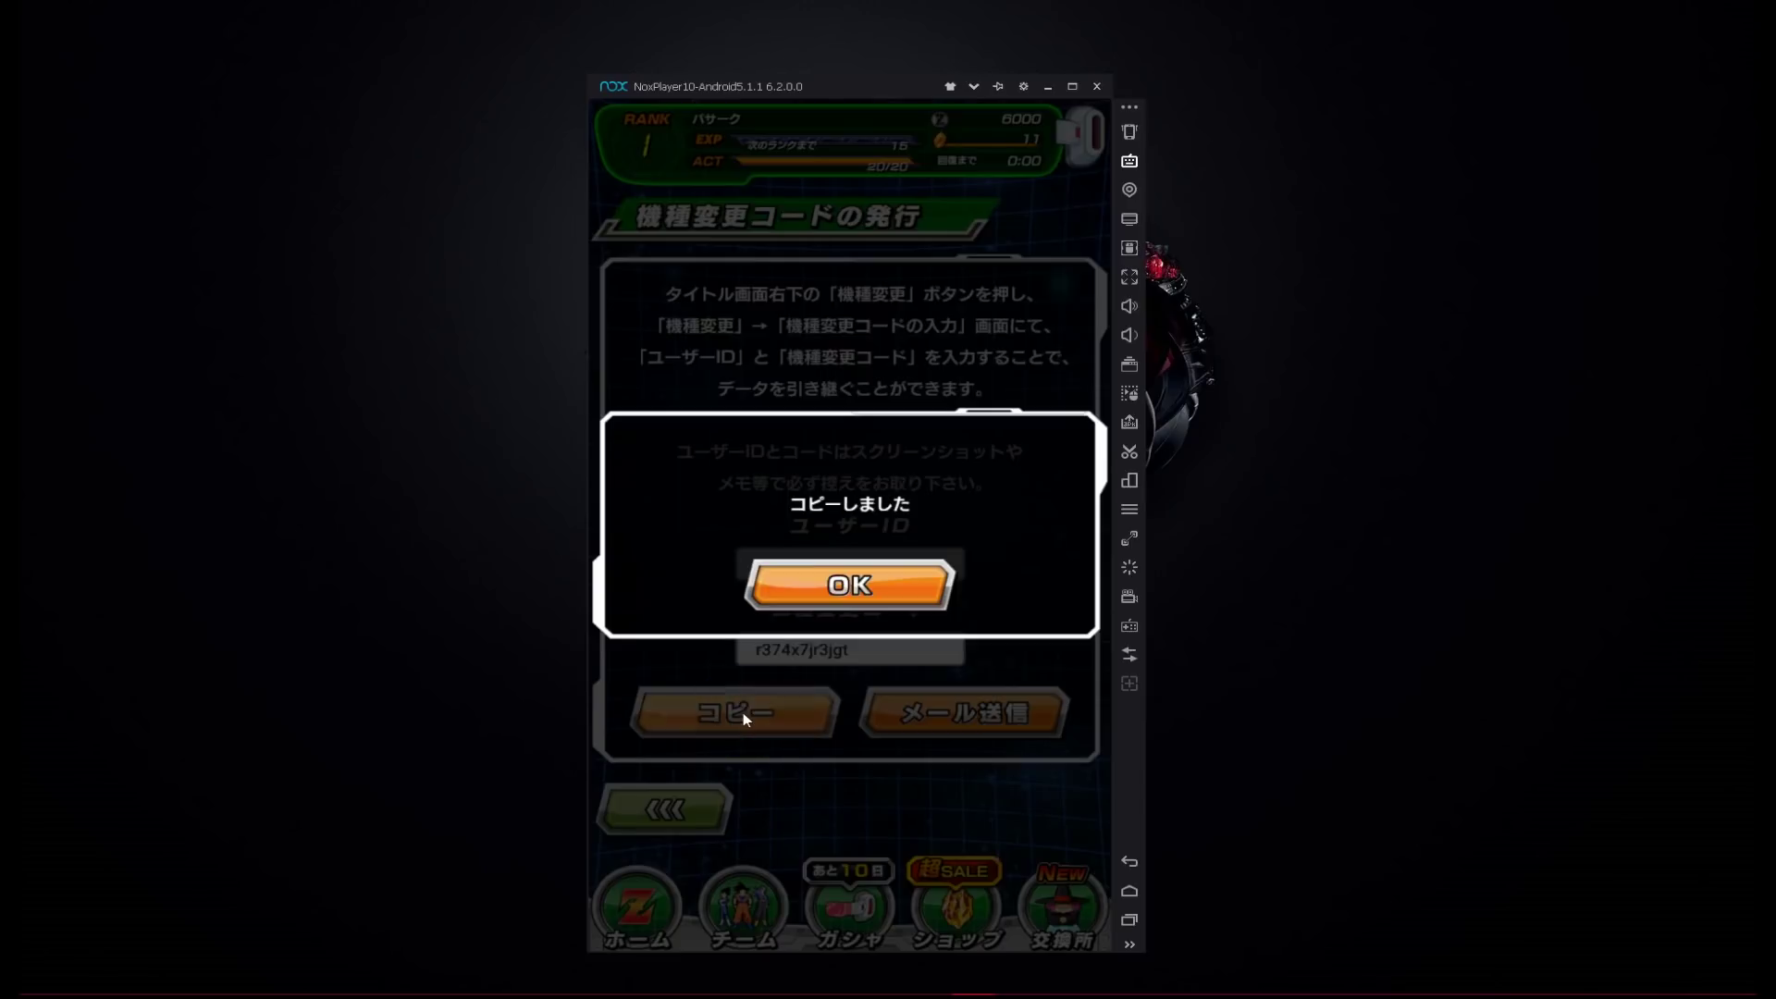
{"action": "left_click", "coordinate": [812, 581]}
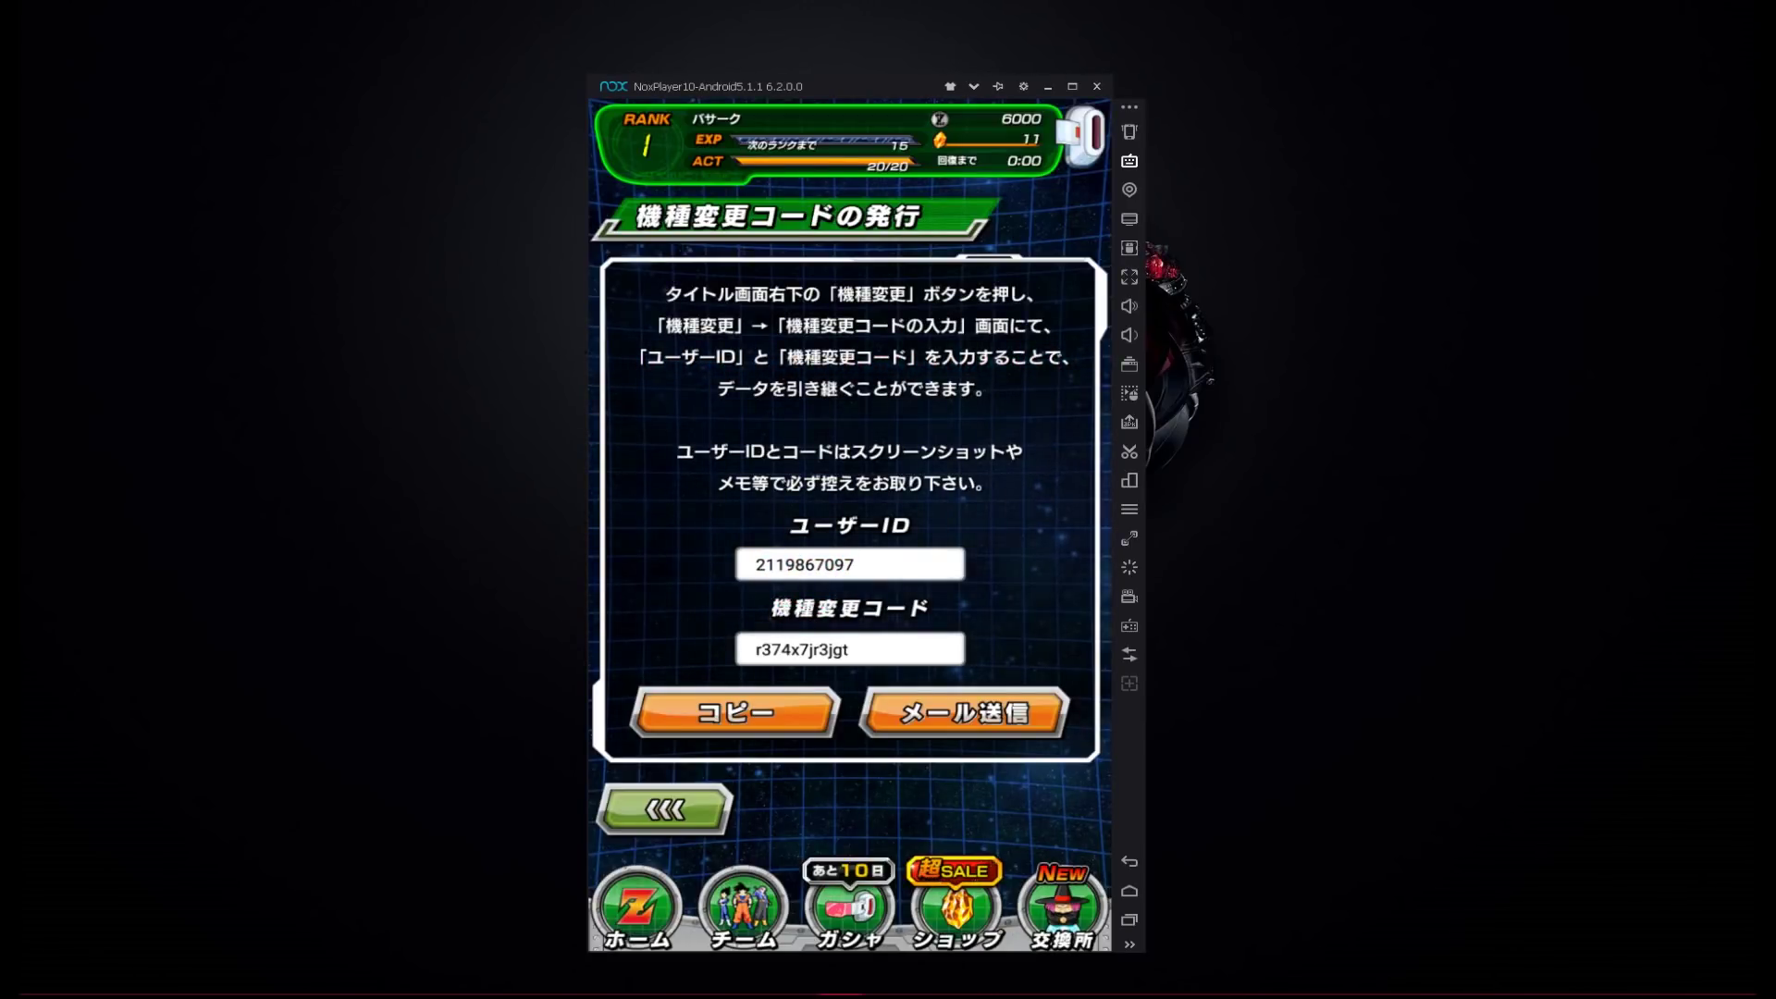
{"action": "left_click_drag", "start_coordinate": [954, 266], "coordinate": [1430, 151]}
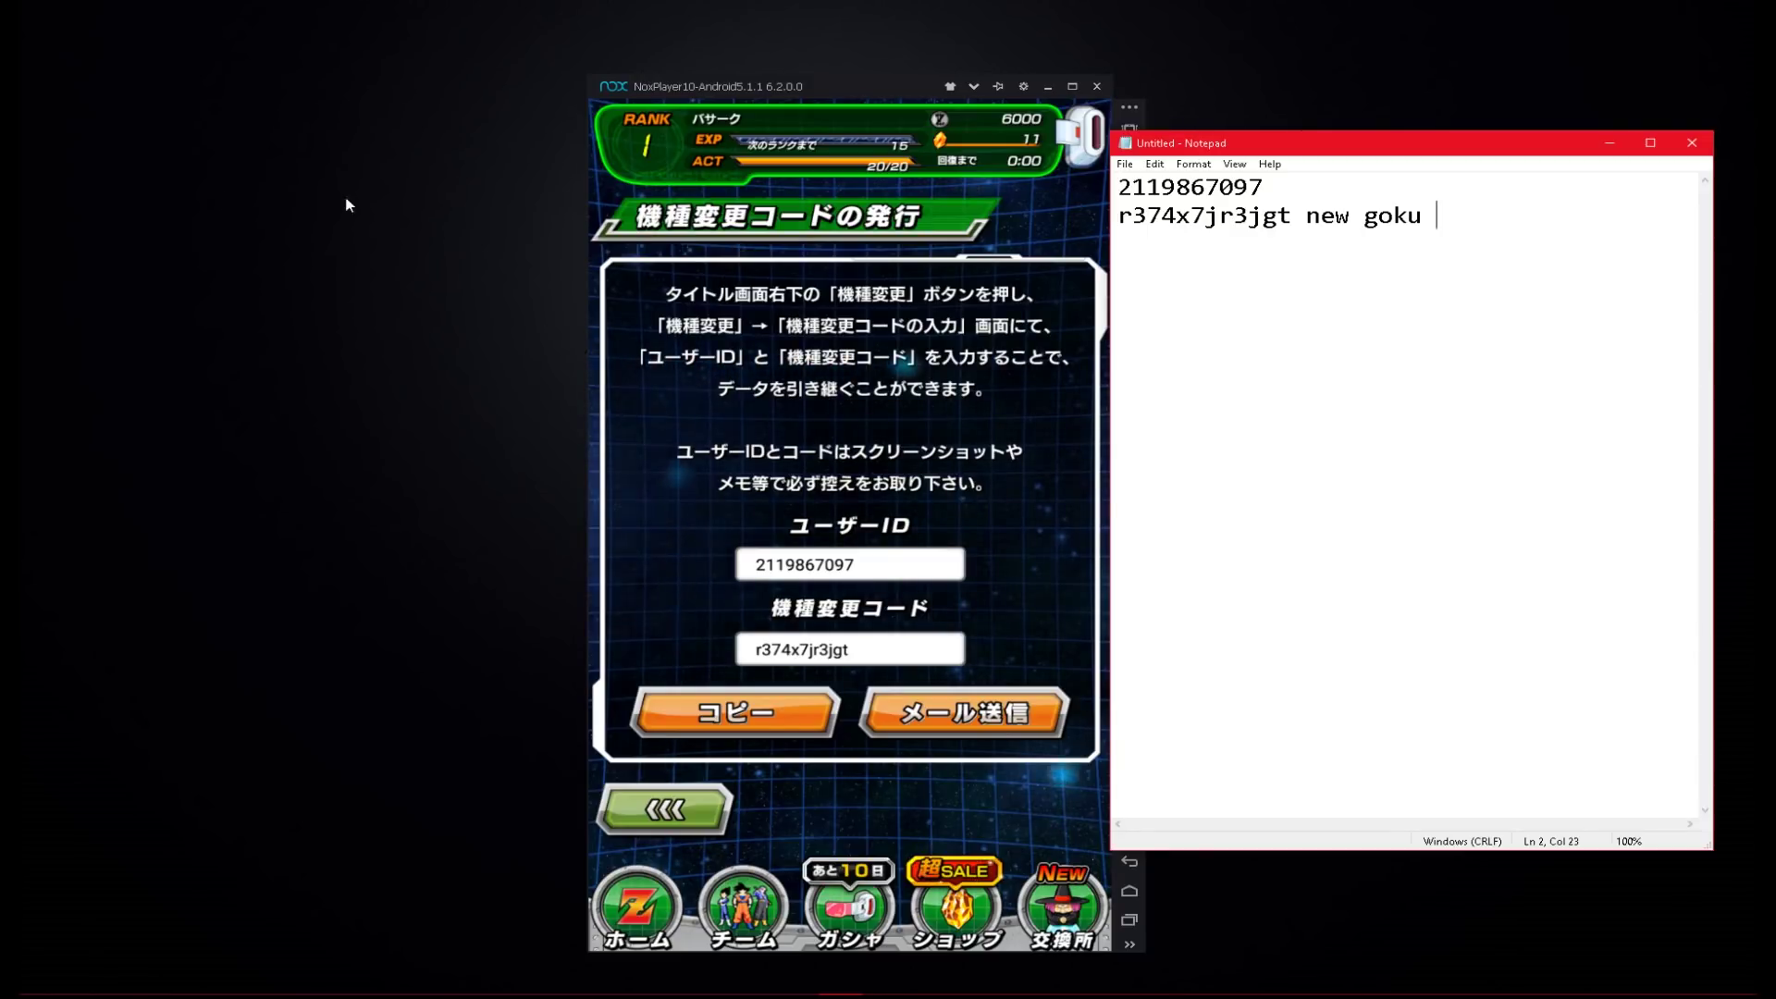
Close Notepad without saving, reposition the emulator window, and return Dokkan Battle to its home screen
{"action": "left_click_drag", "start_coordinate": [801, 95], "coordinate": [645, 124]}
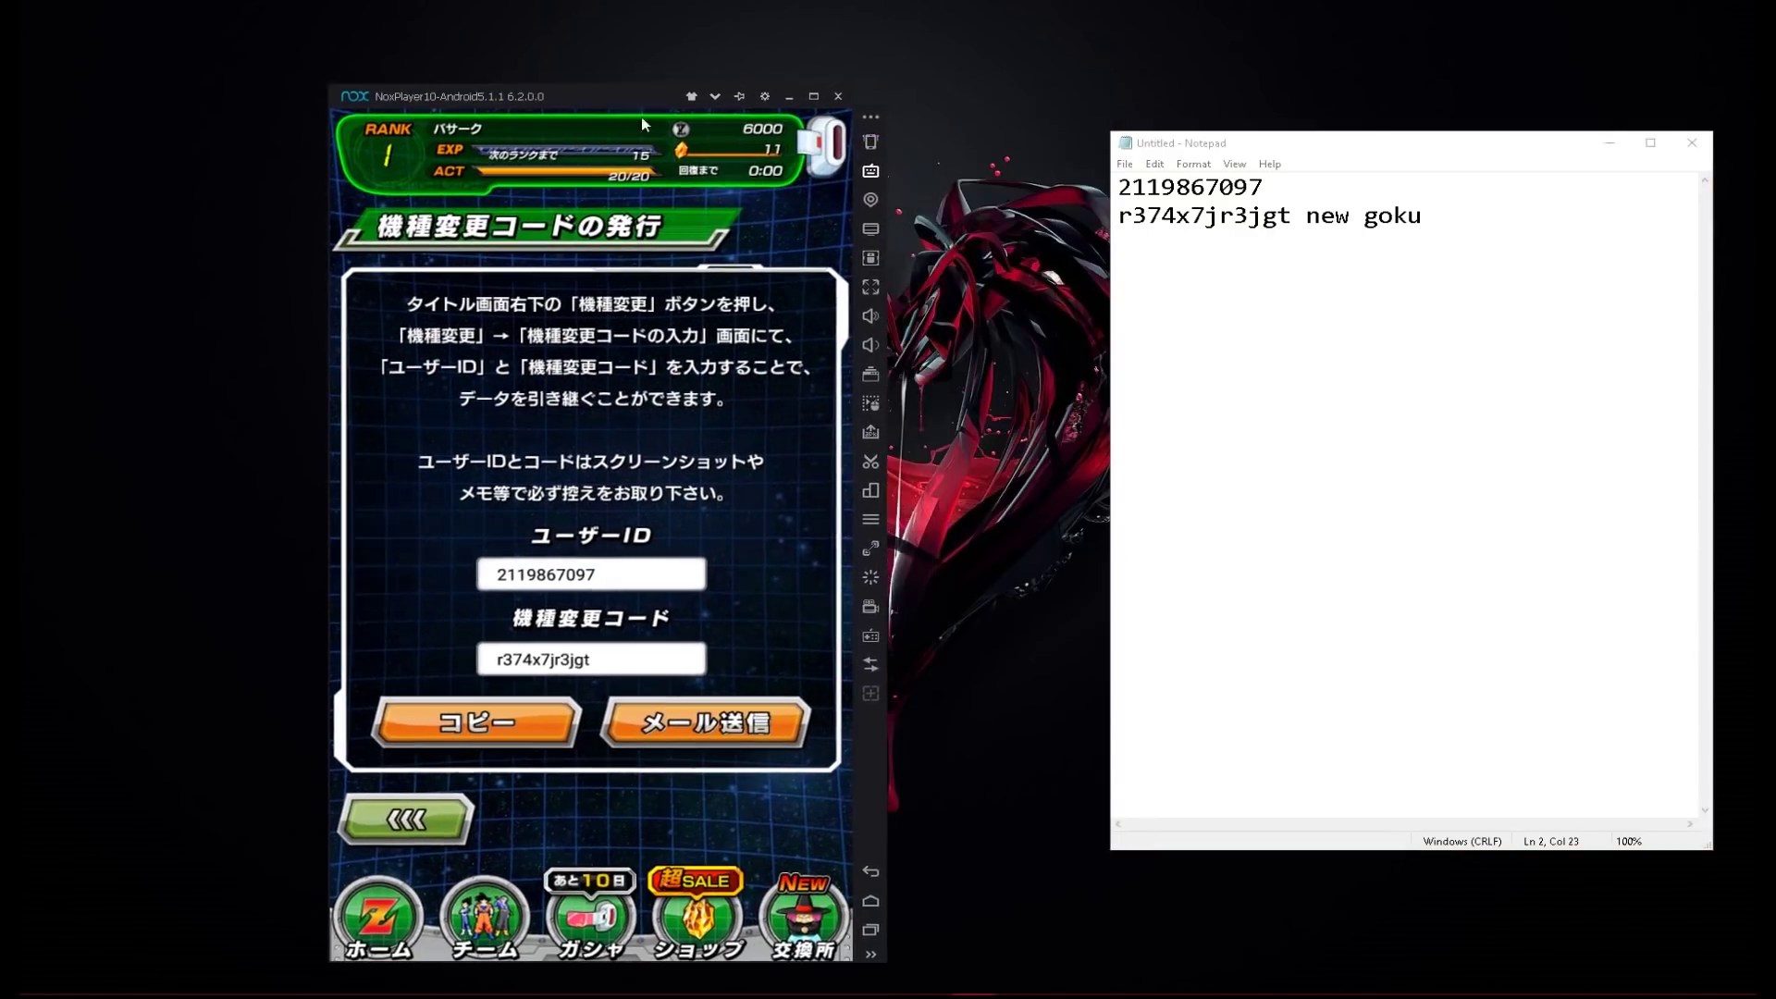
{"action": "left_click", "coordinate": [1692, 142]}
{"action": "left_click", "coordinate": [916, 506]}
{"action": "left_click_drag", "start_coordinate": [608, 96], "coordinate": [691, 64]}
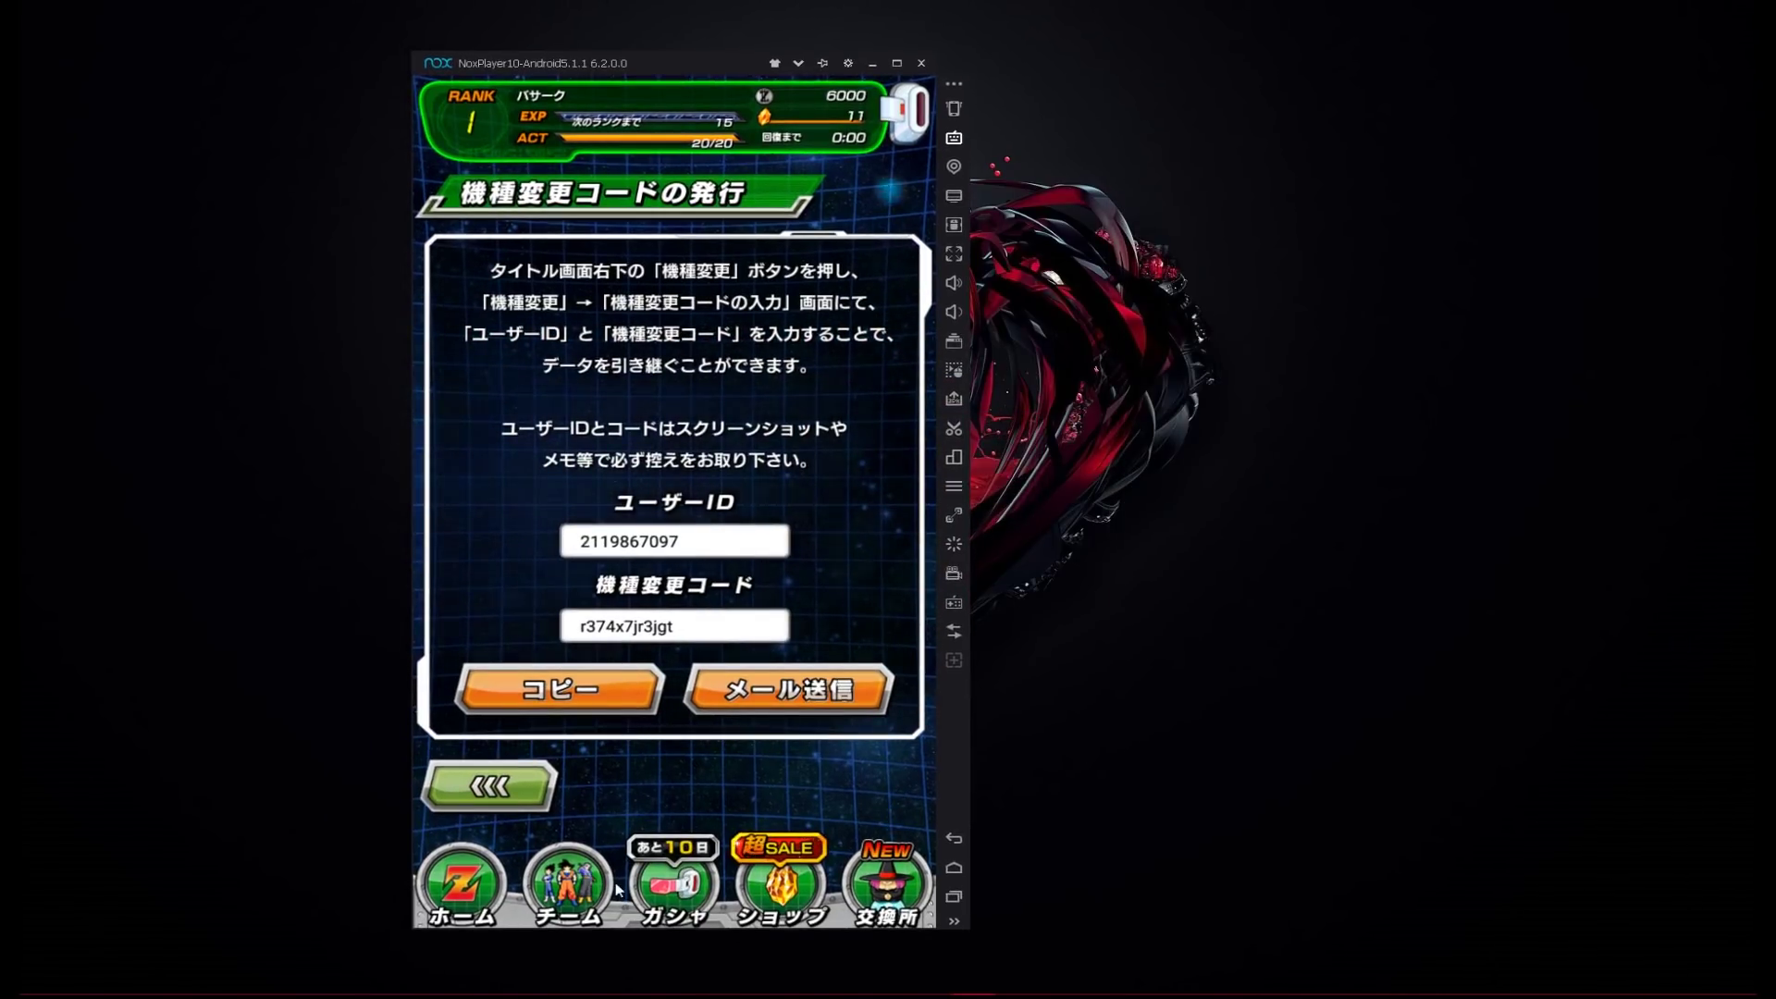
{"action": "left_click", "coordinate": [472, 874]}
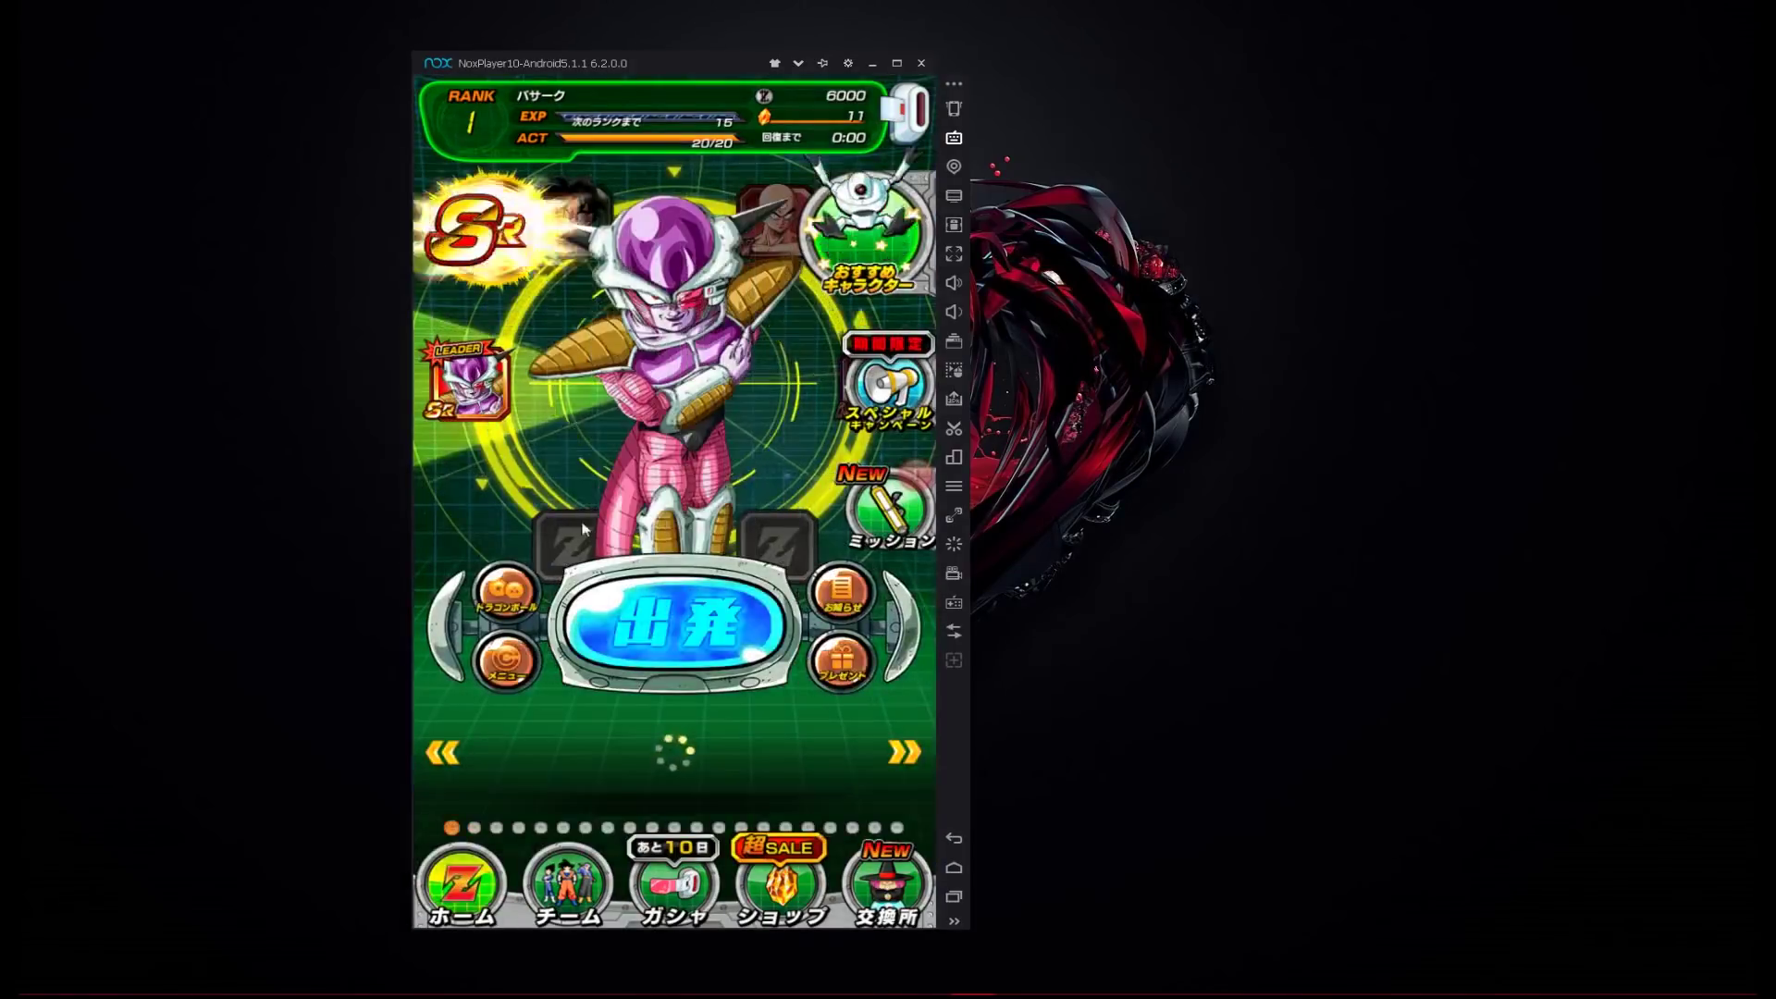